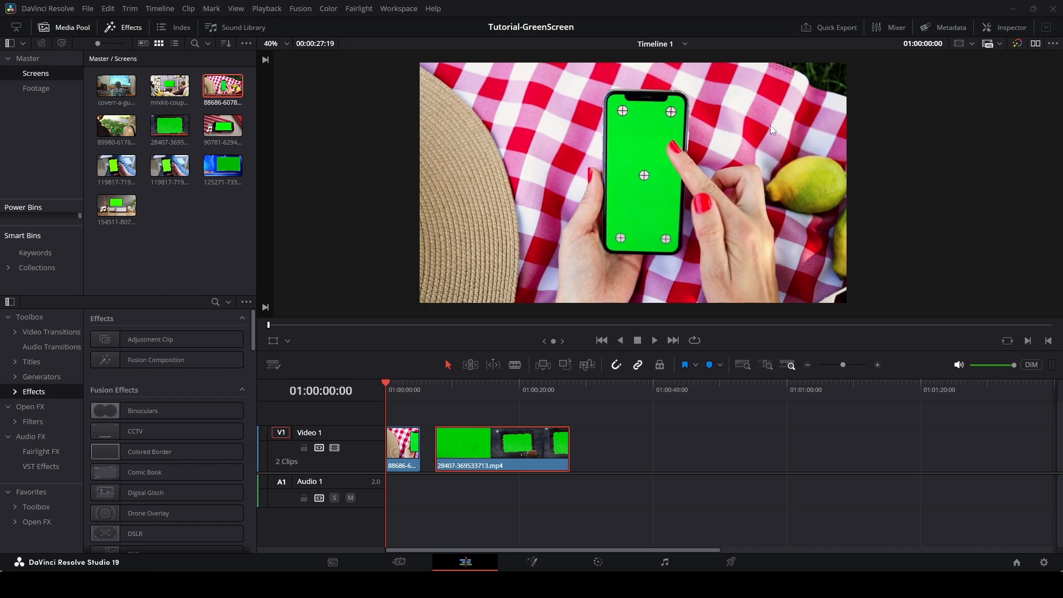
Preview the timeline clips, then open the first clip, the phone on a picnic blanket, in the Fusion page.
drag(384, 384, 525, 410)
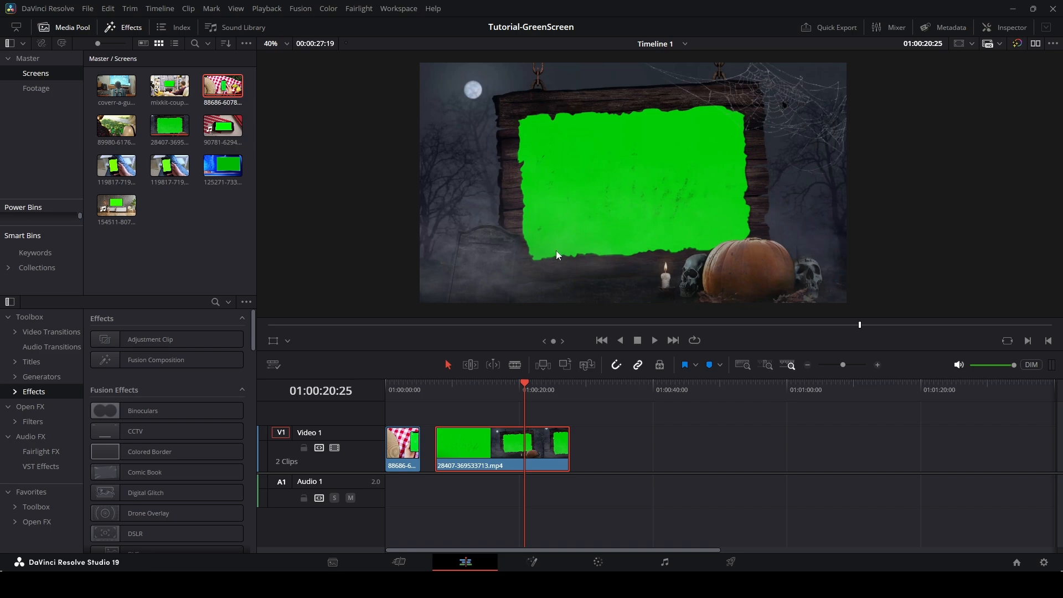
drag(526, 388, 570, 385)
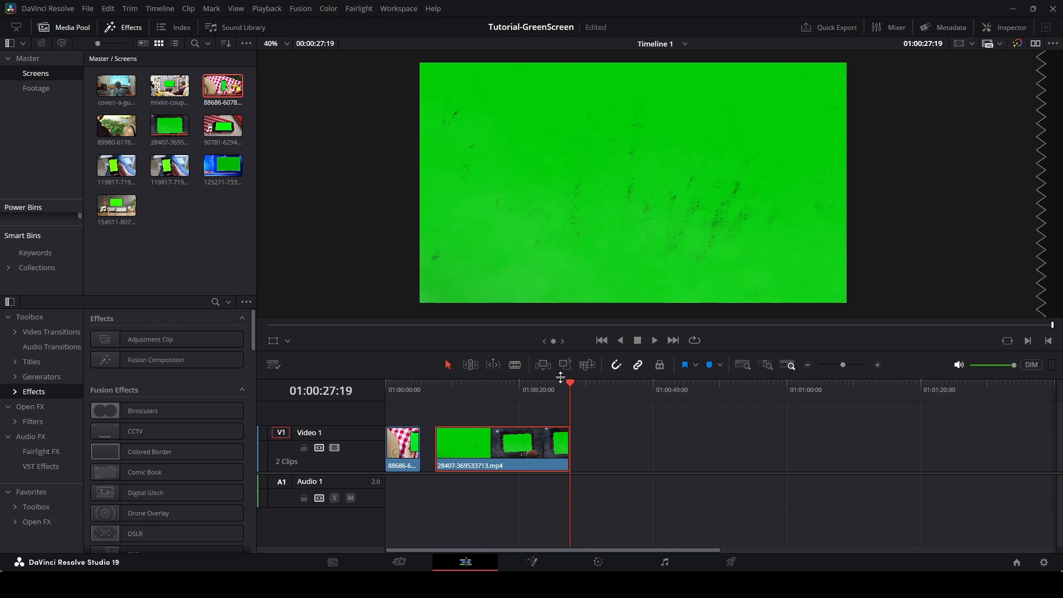
drag(566, 383, 370, 399)
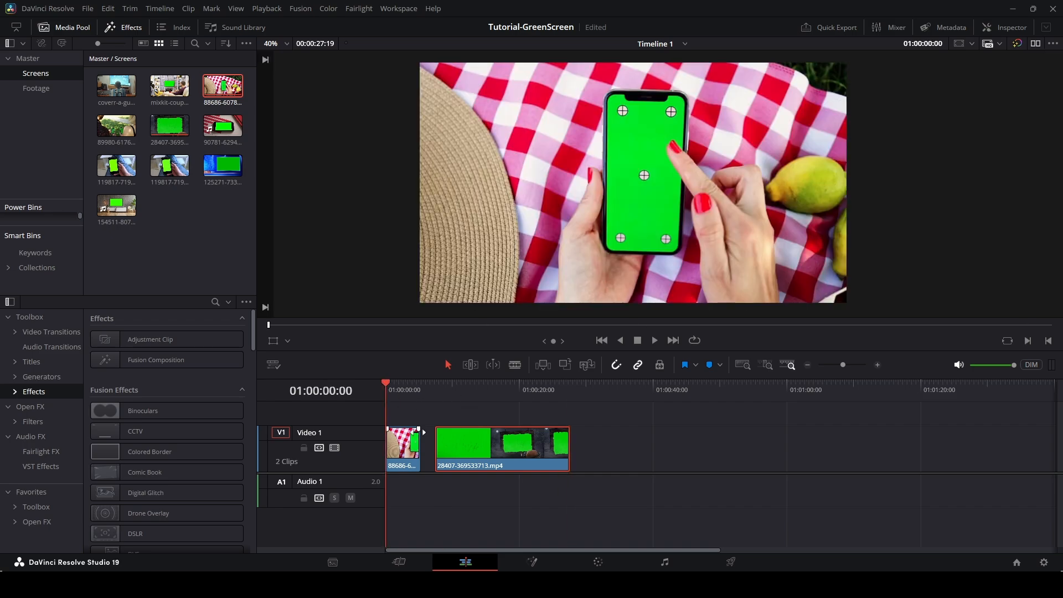
click(397, 448)
right_click(397, 447)
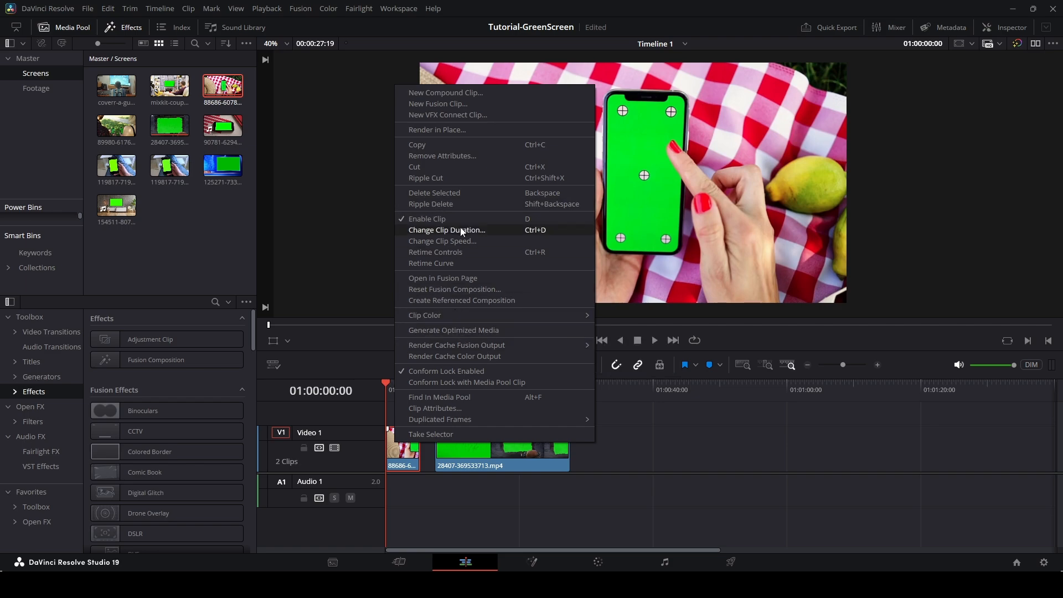
click(460, 276)
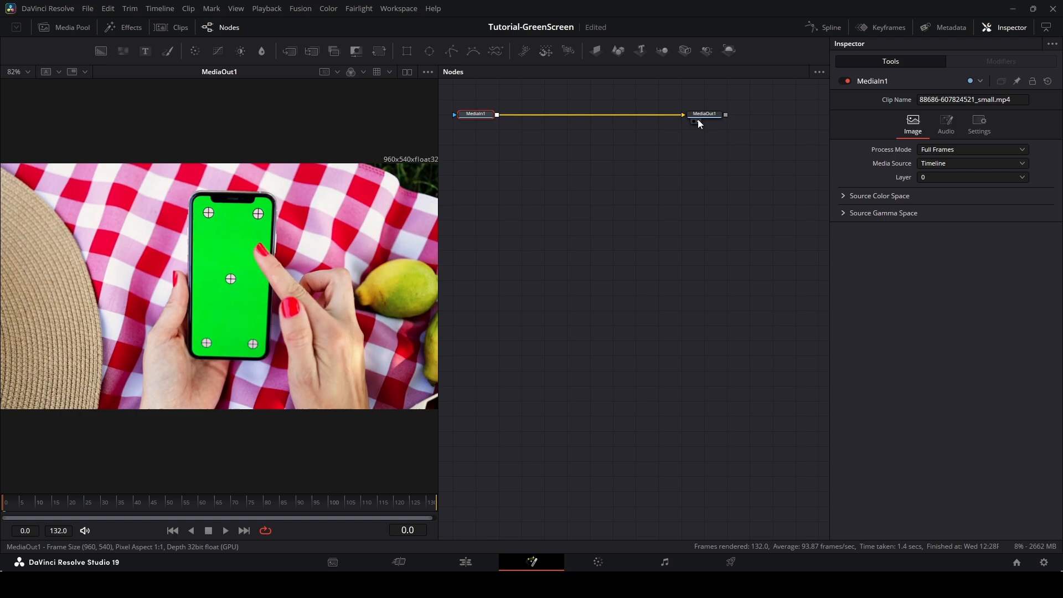
Spread out the nodes and add a Background node feeding MediaOut1, setting its Blue value to 1.0.
drag(704, 115, 712, 378)
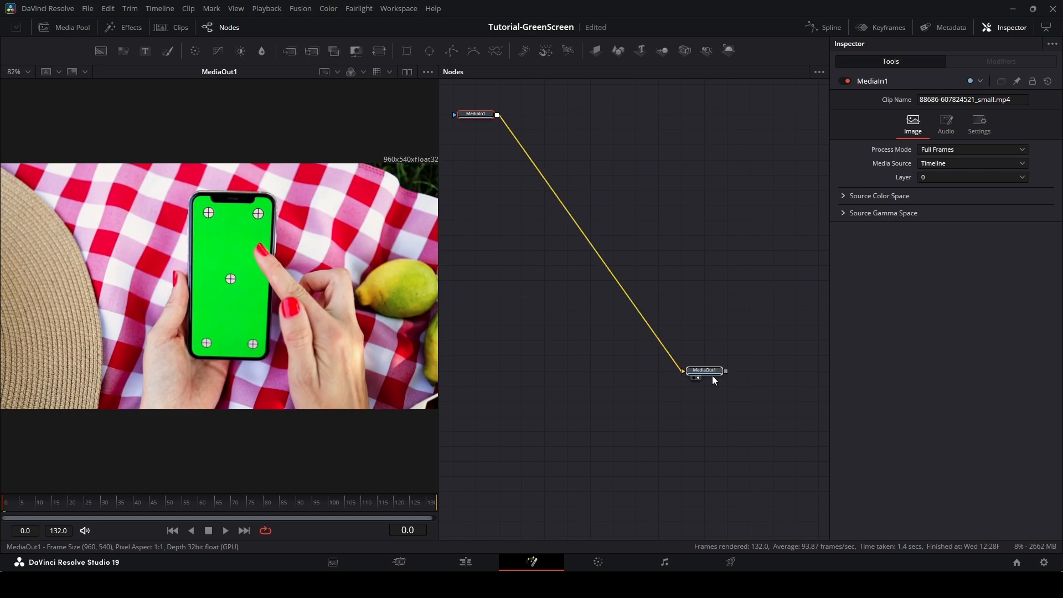
drag(482, 115, 576, 314)
drag(702, 379, 725, 441)
drag(143, 83, 726, 430)
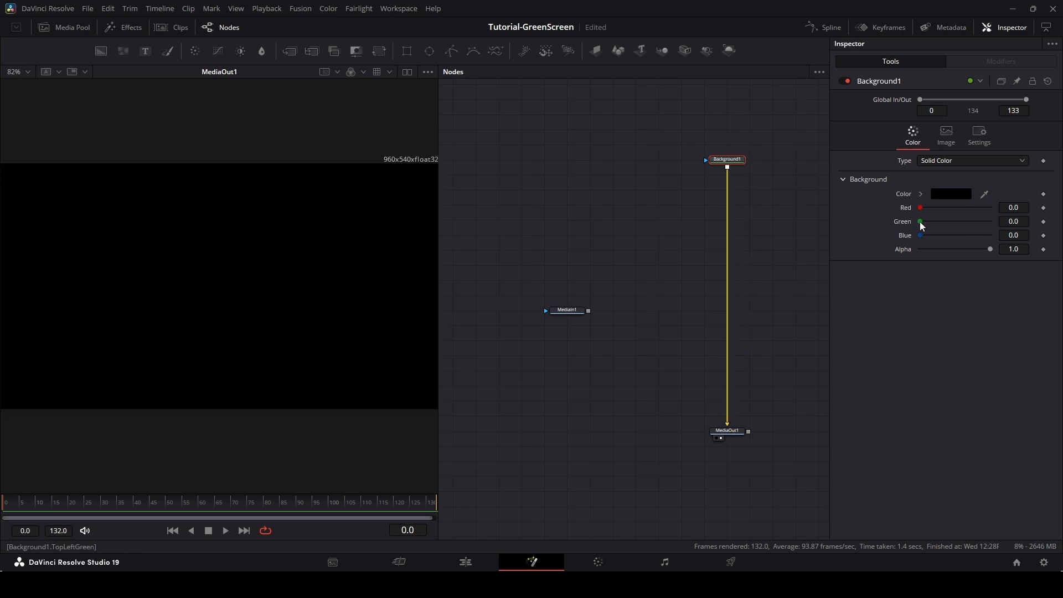
drag(919, 234, 990, 235)
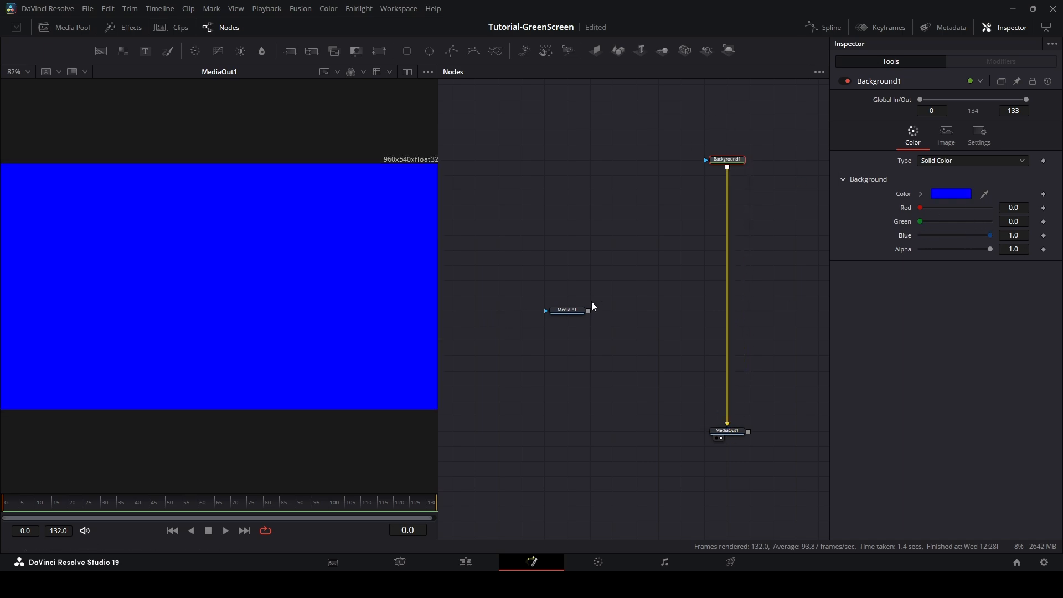
Connect MediaIn1 to the Background's output to merge the clip as foreground over the blue background.
drag(577, 311, 554, 314)
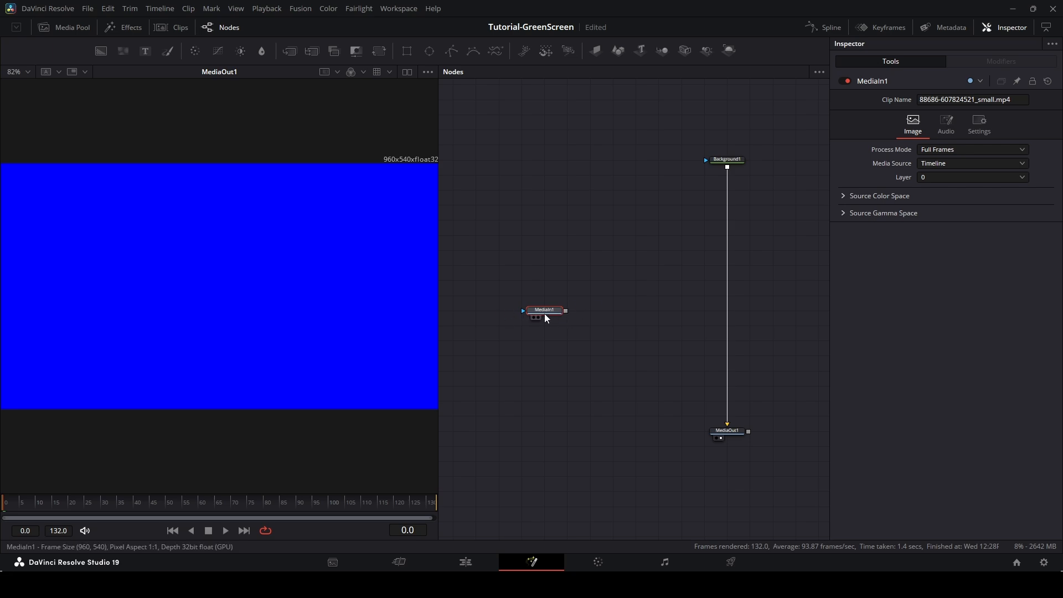
drag(566, 310, 727, 163)
scroll(313, 250, down, 2)
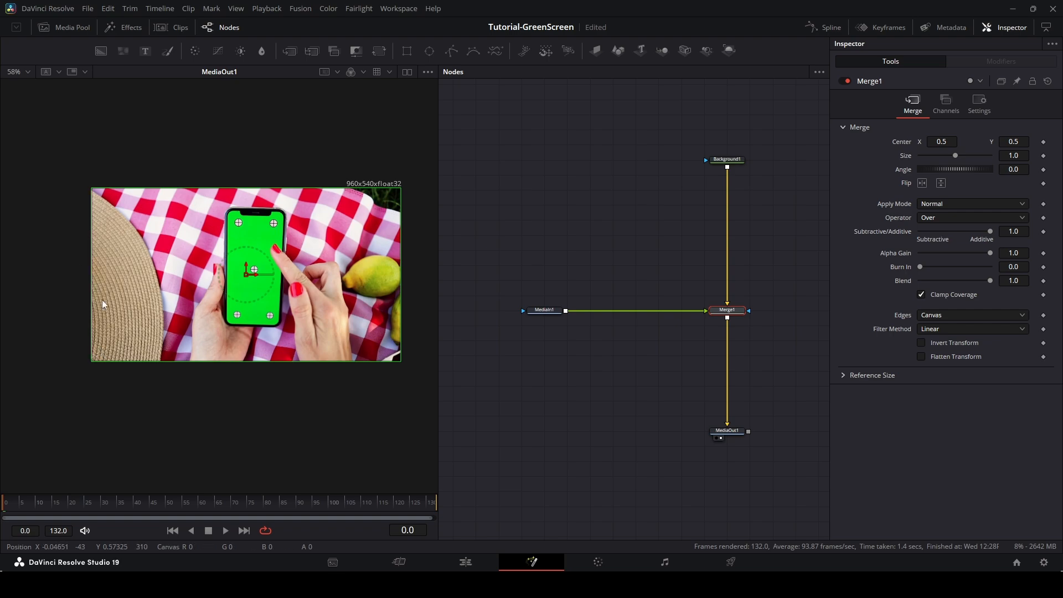
drag(168, 500, 437, 504)
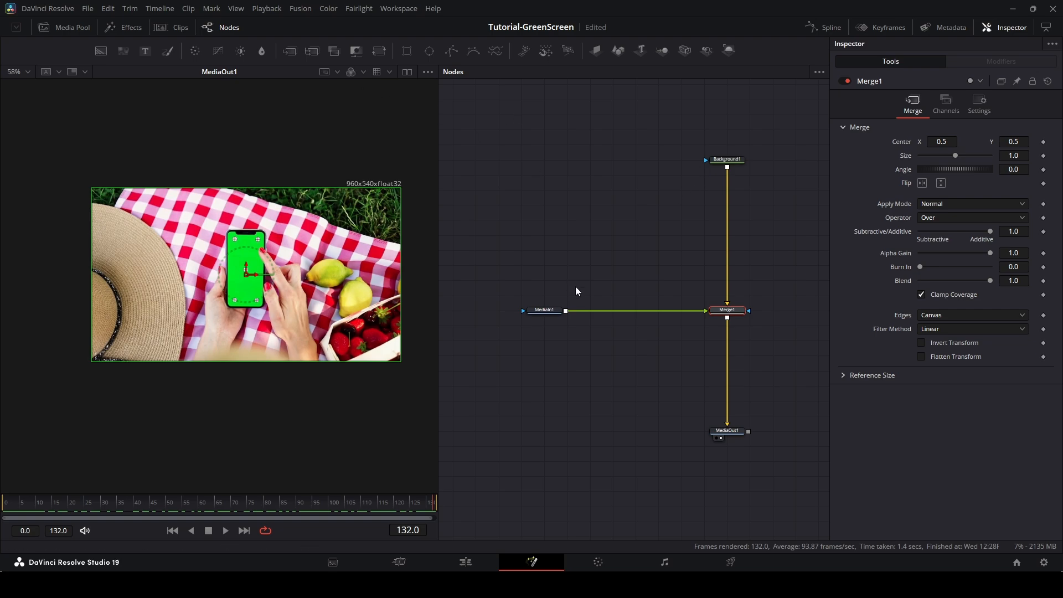
drag(576, 287, 565, 302)
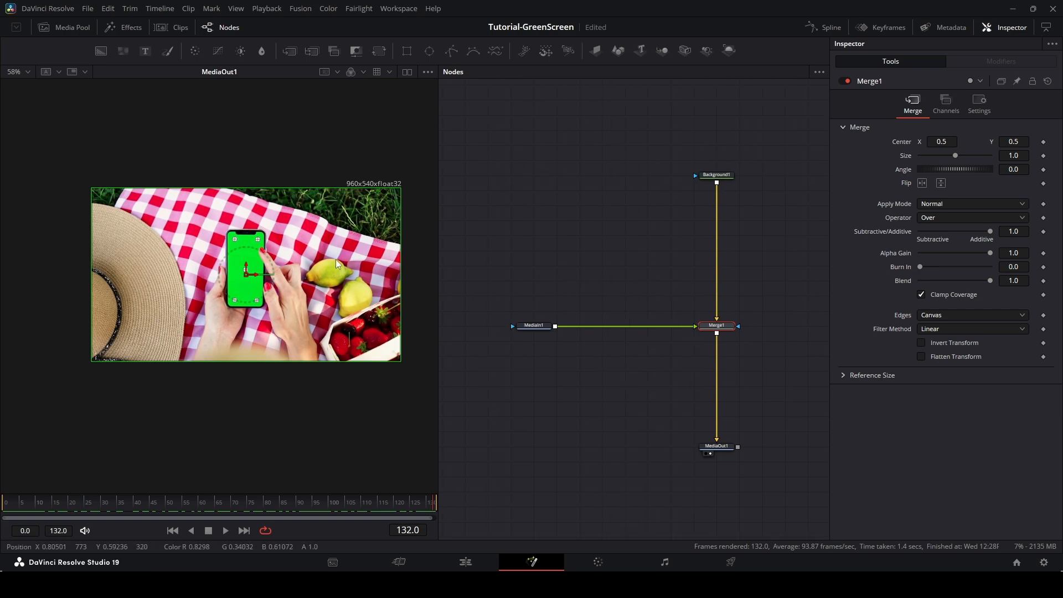
Search for and add a 3D Keyer node, then move it off the main node chain.
key(shift+space)
text(Planar Tracker)
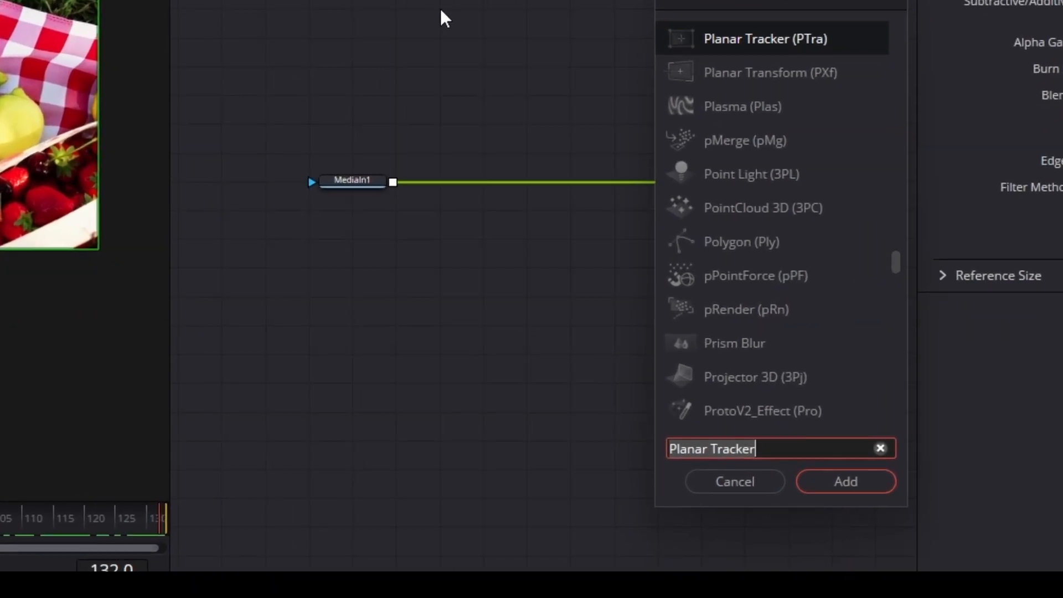
key(ctrl+a)
text(key)
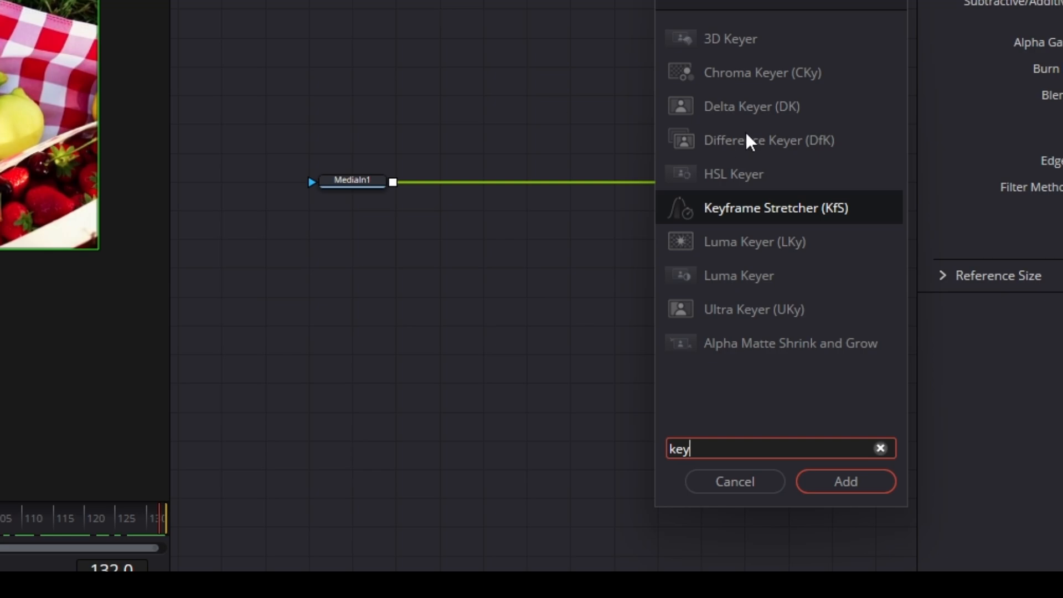
click(714, 45)
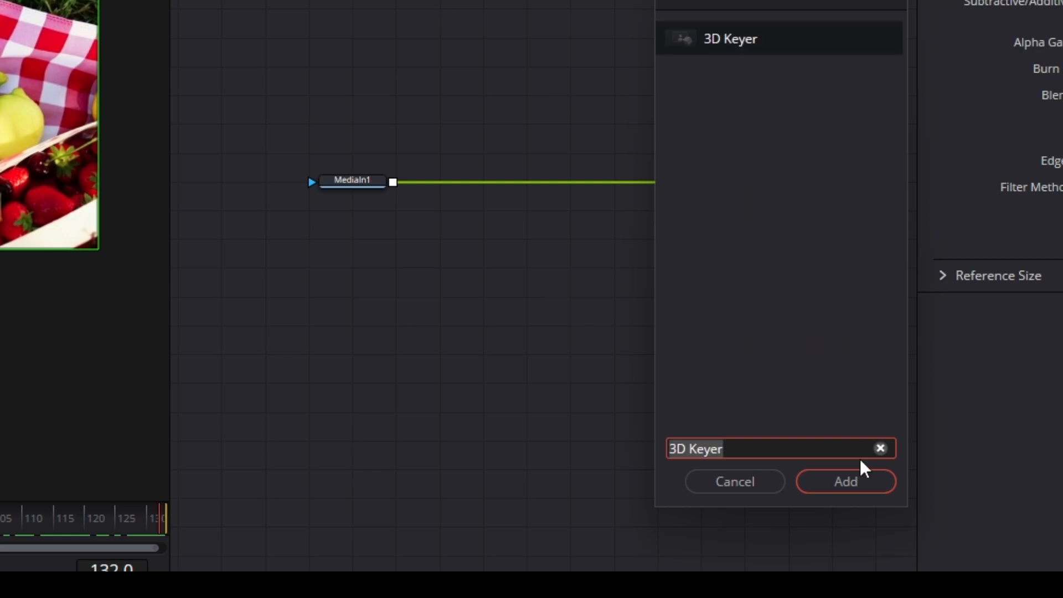
click(855, 480)
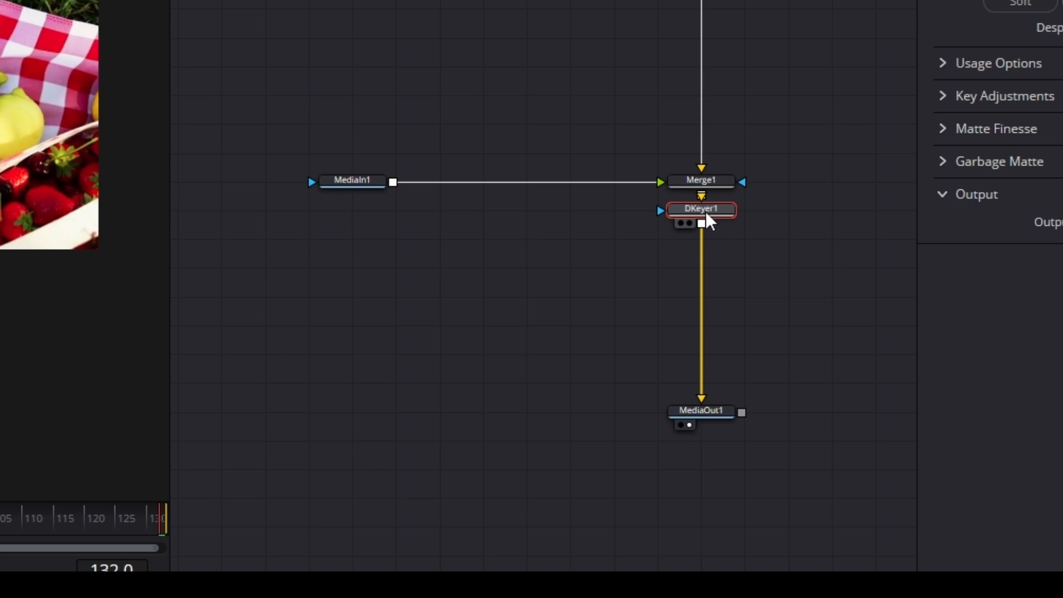
drag(704, 221, 441, 238)
Add a Chroma Keyer node and place it below the 3D Keyer.
key(shift+space)
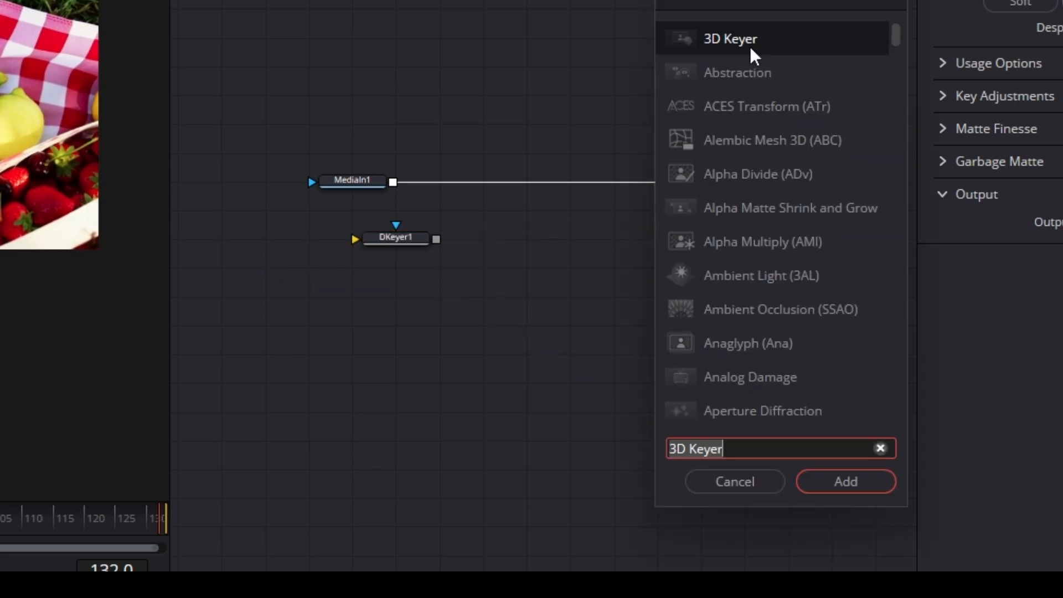
text(key)
click(737, 72)
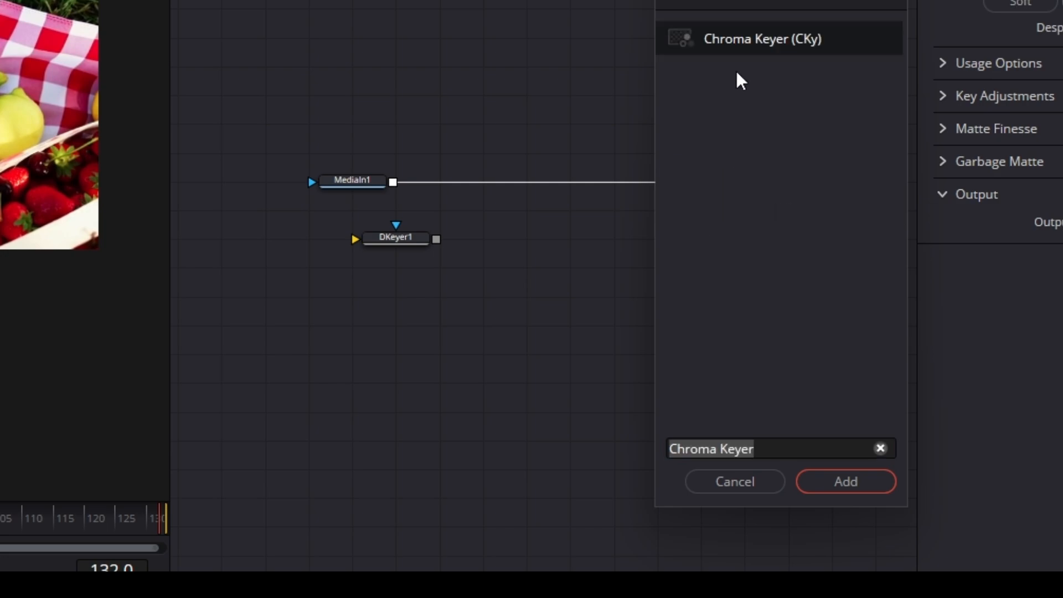
click(820, 482)
drag(480, 267, 396, 293)
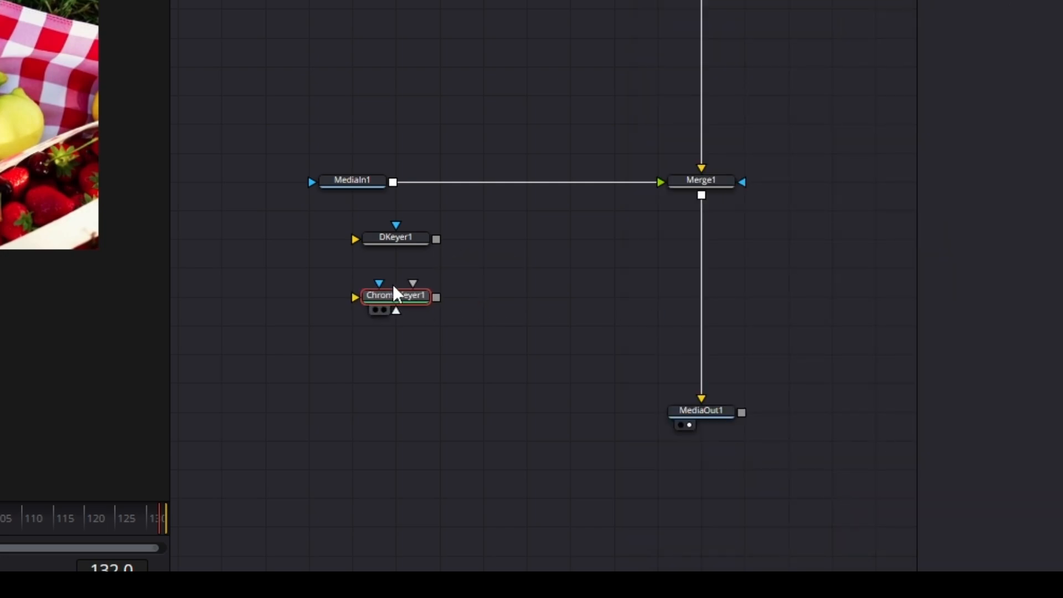
click(510, 335)
Add a Delta Keyer node and place it below the Chroma Keyer.
key(shift+space)
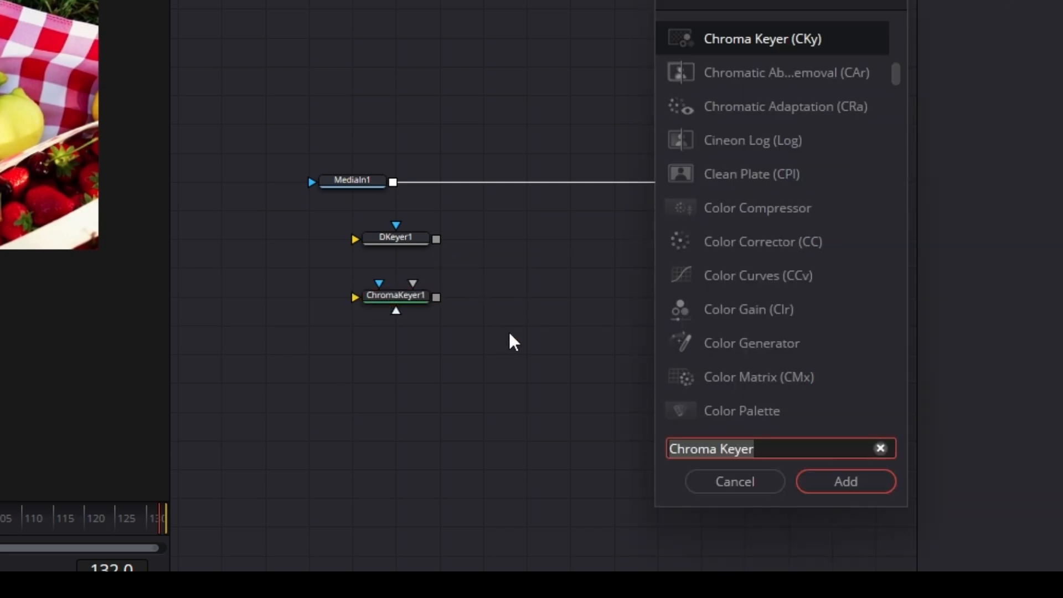
text(del)
key(Up)
key(Return)
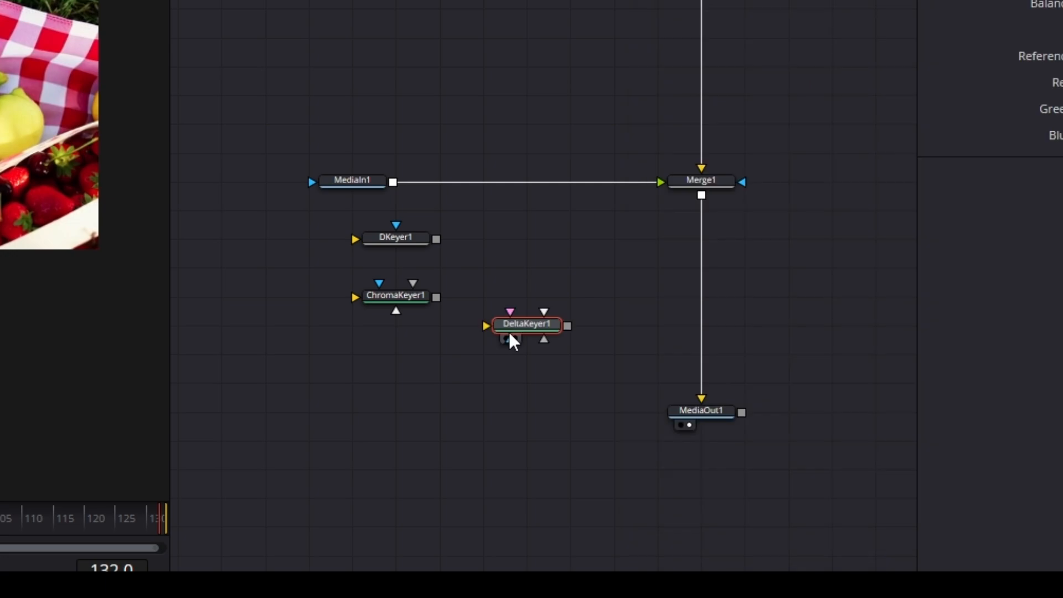
drag(514, 340, 383, 369)
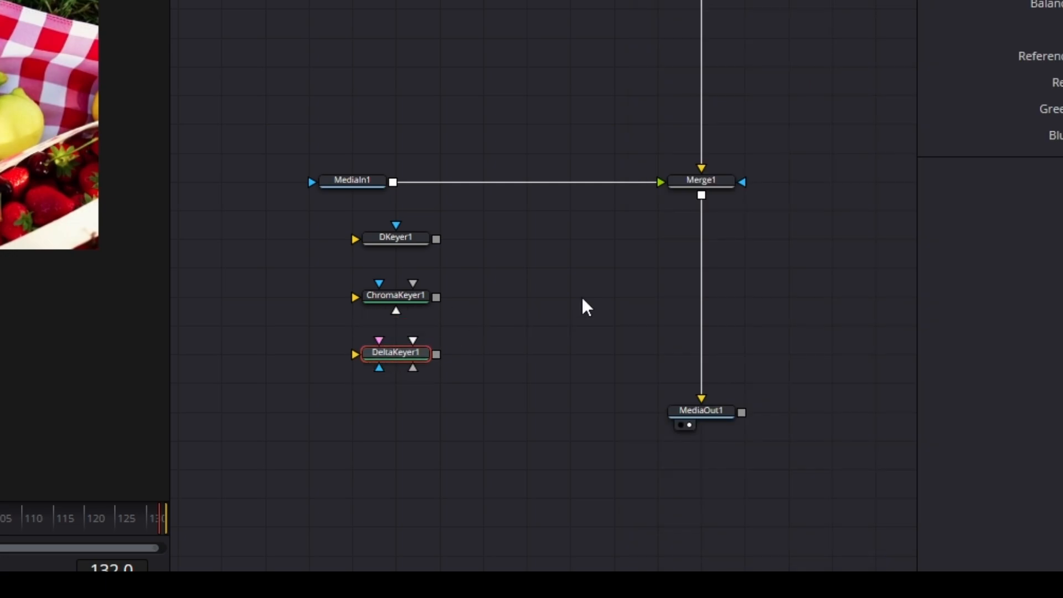
Add an Ultra Keyer node and place it below the Delta Keyer.
key(shift+space)
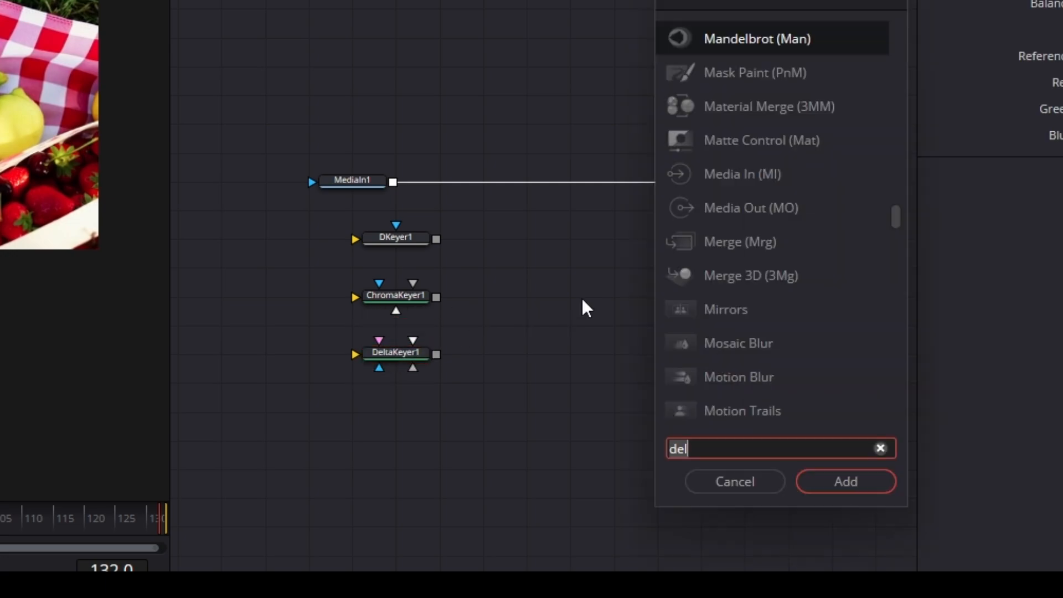
text(key)
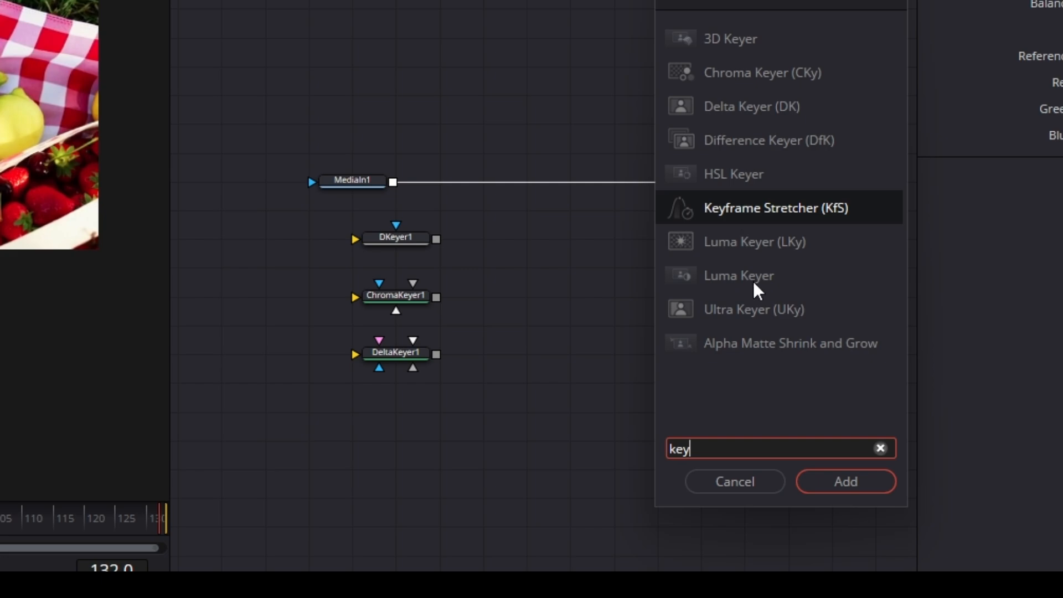
click(749, 320)
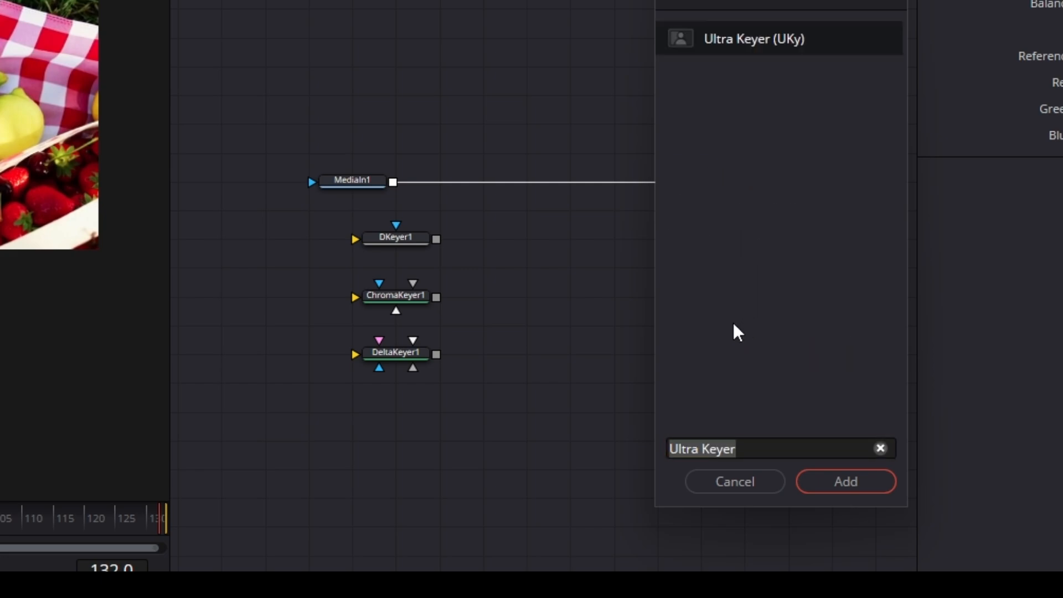
click(845, 482)
drag(579, 304, 427, 422)
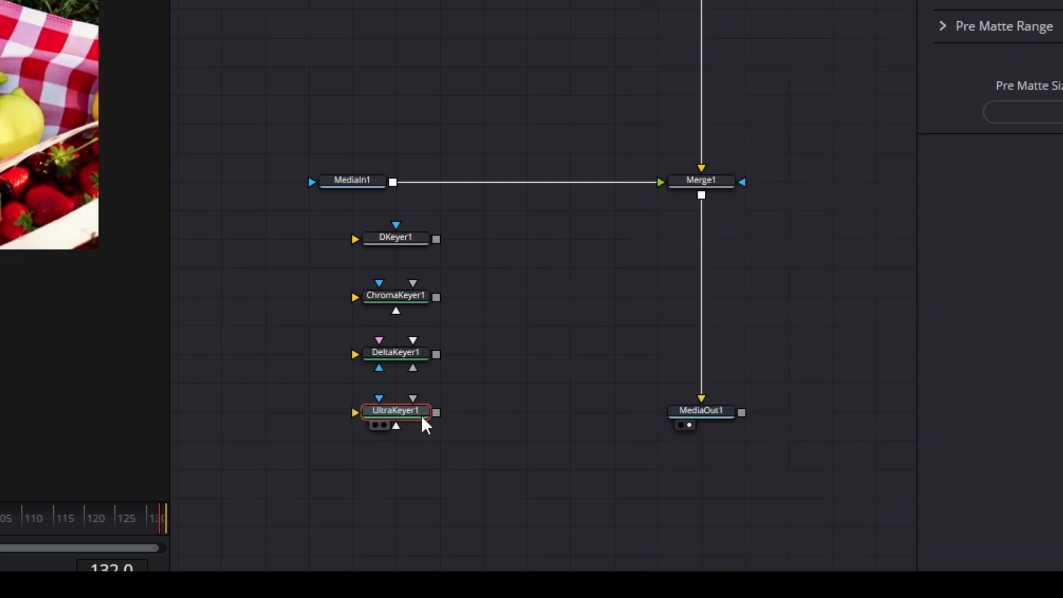
click(520, 326)
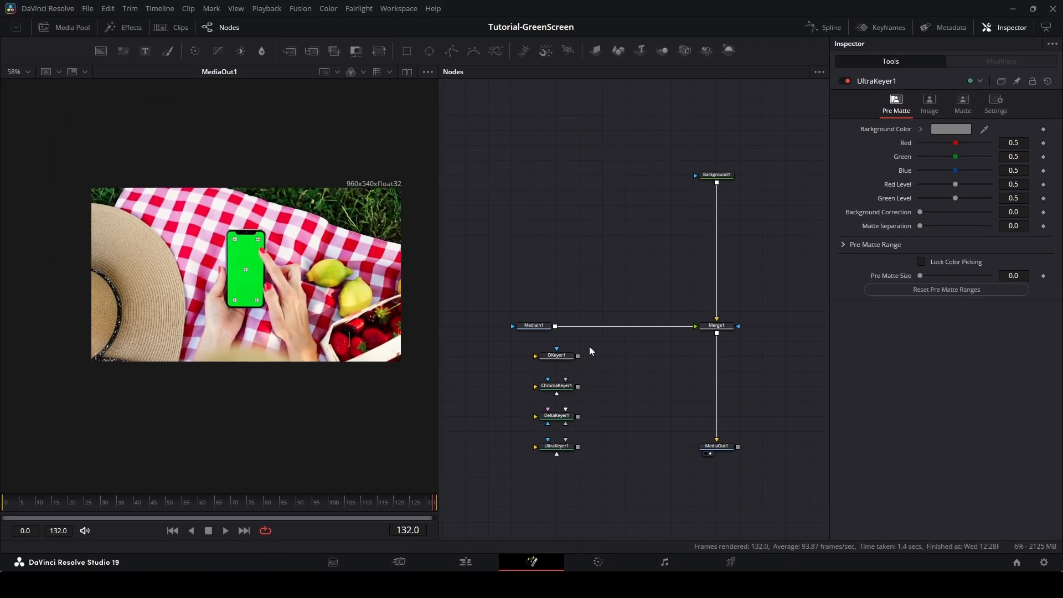
Insert the 3D Keyer node into the link between MediaIn1 and Merge1.
mouse_move(566, 357)
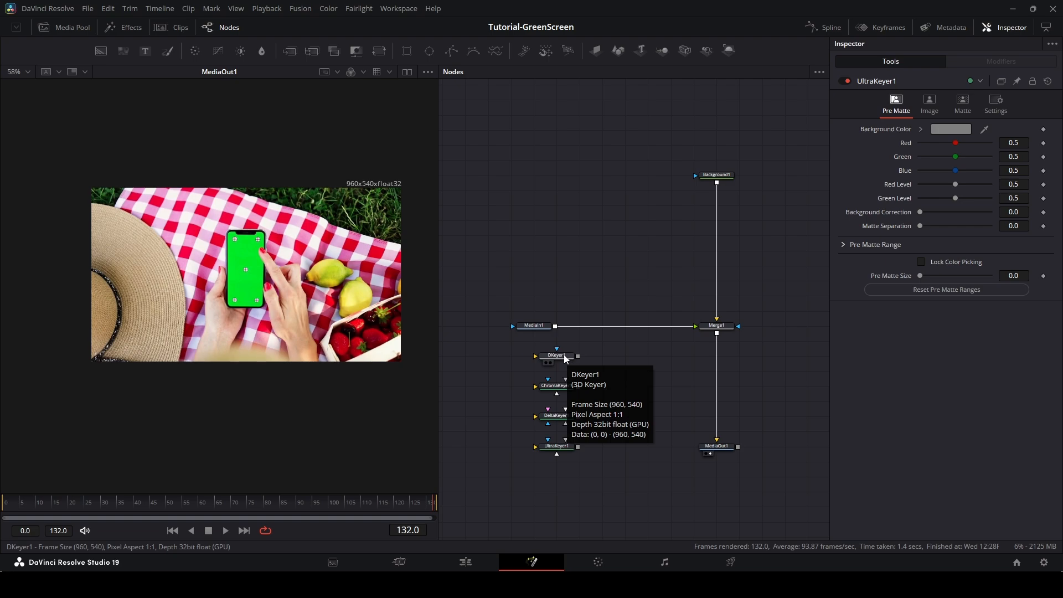
drag(565, 358, 620, 331)
click(616, 326)
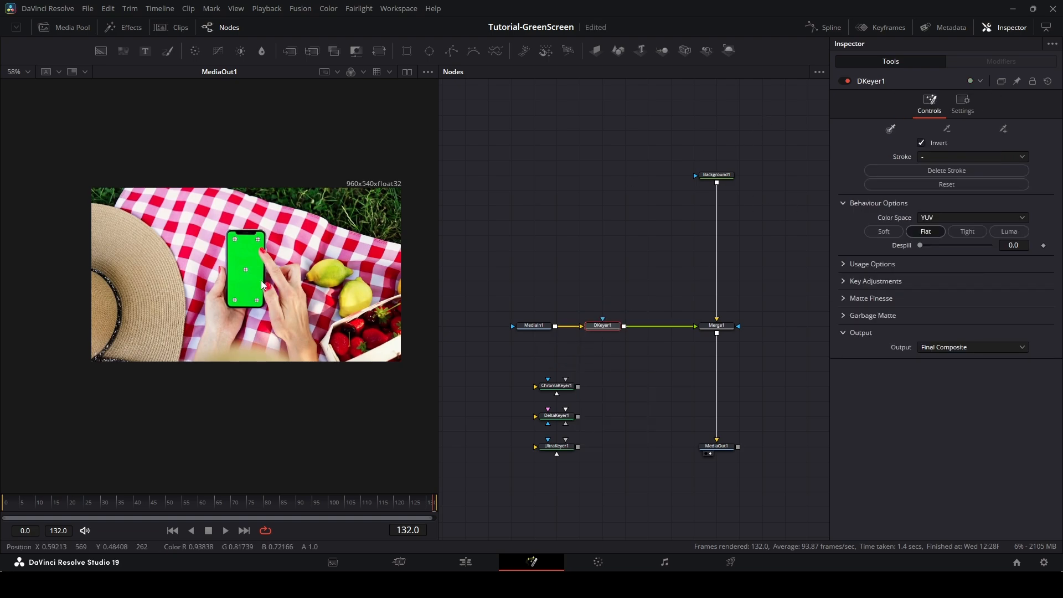
Sample the phone's green screen with the 3D Keyer's color picker to key it out.
scroll(250, 264, up, 2)
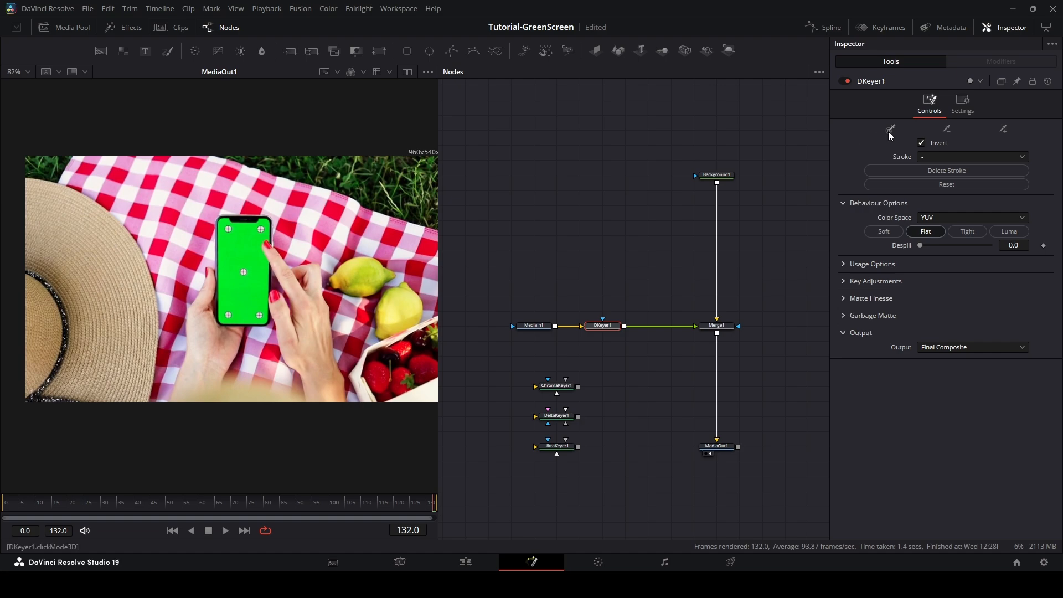
drag(254, 291, 231, 256)
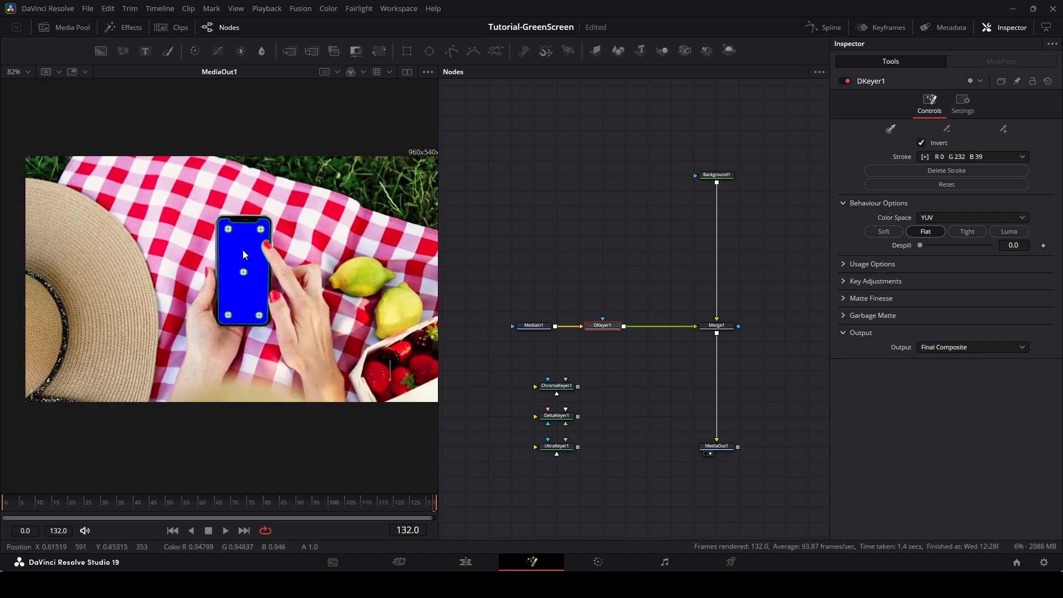
Set the 3D Keyer's Despill to 1.0.
scroll(244, 243, up, 6)
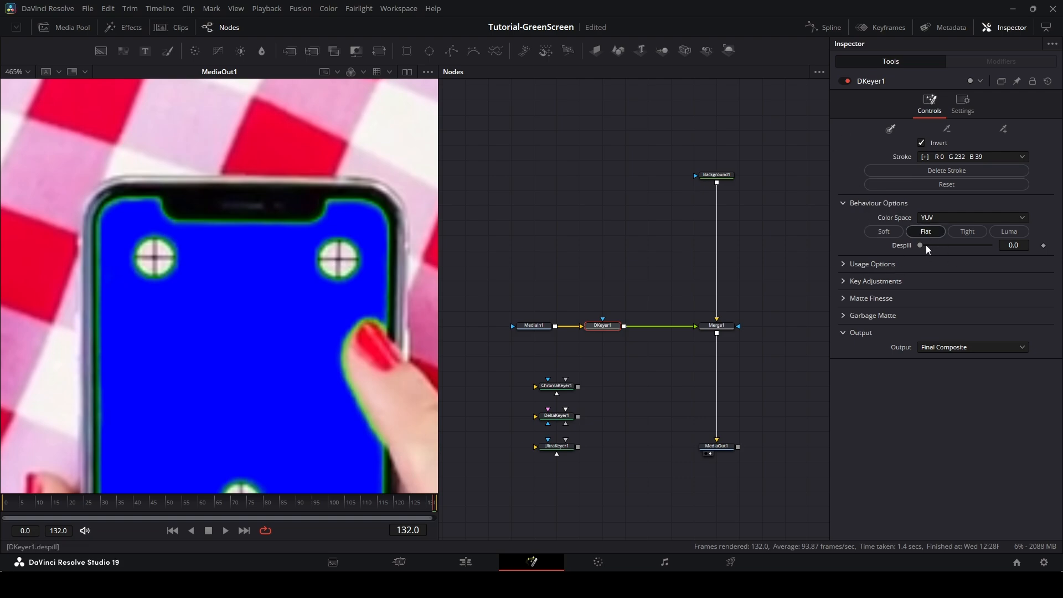
drag(920, 247, 995, 248)
Zoom in on the keyed phone screen edges in the viewer to inspect the key, then zoom back out.
scroll(467, 214, down, 4)
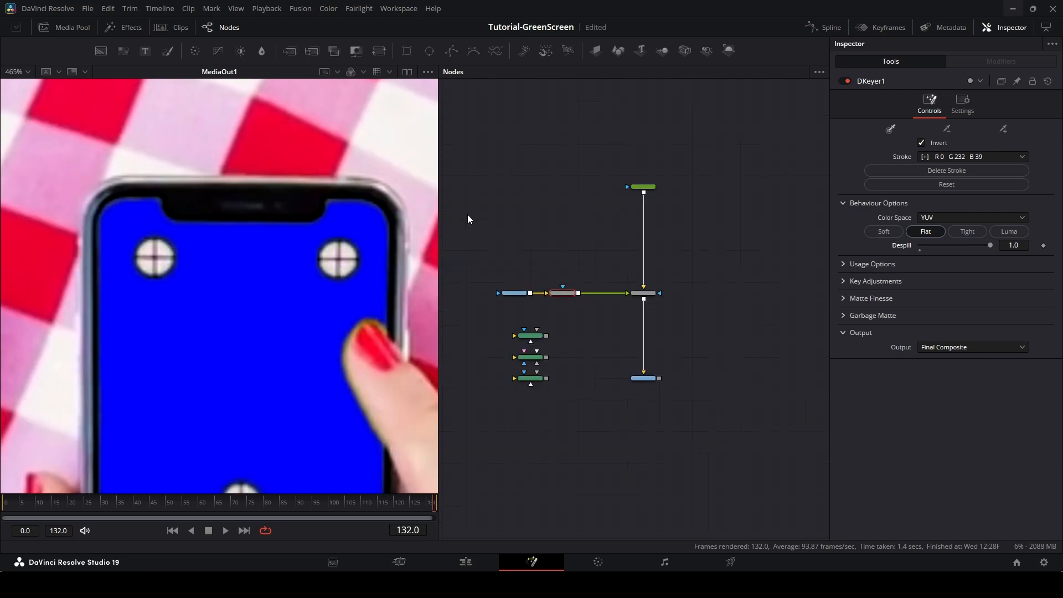
scroll(409, 193, up, 2)
scroll(503, 222, up, 5)
drag(518, 222, 651, 214)
scroll(650, 214, down, 3)
scroll(254, 228, down, 3)
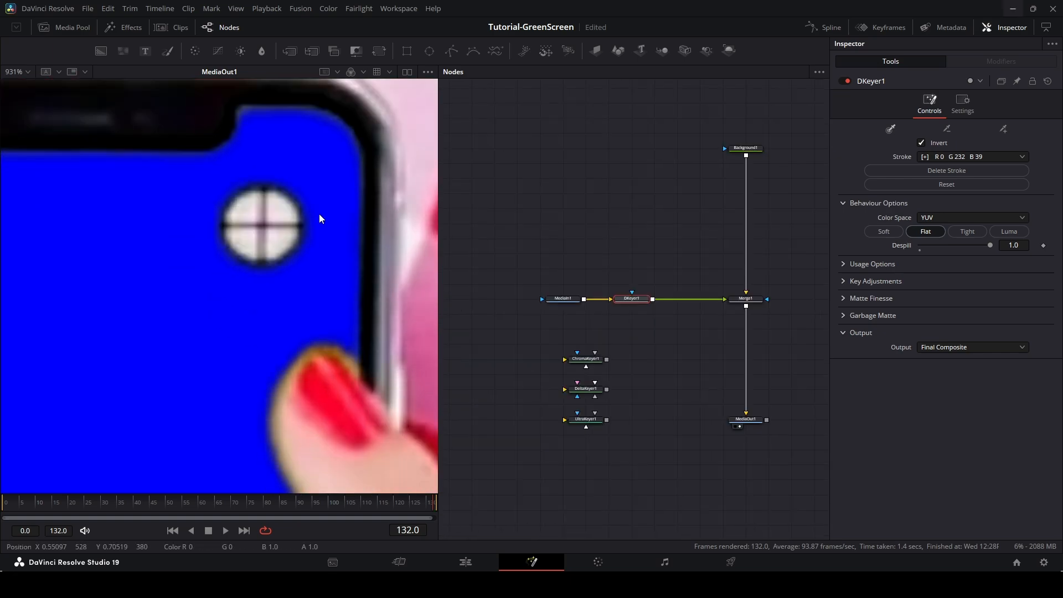
scroll(318, 212, down, 5)
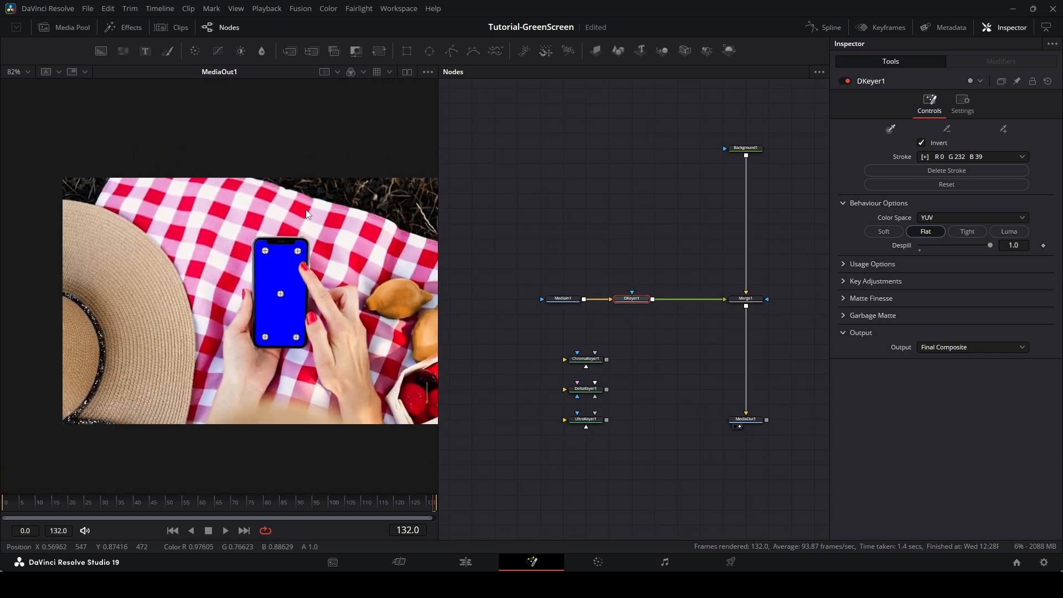
Show the DKeyer1 output in the viewer to inspect the keyed phone screen.
drag(306, 210, 225, 228)
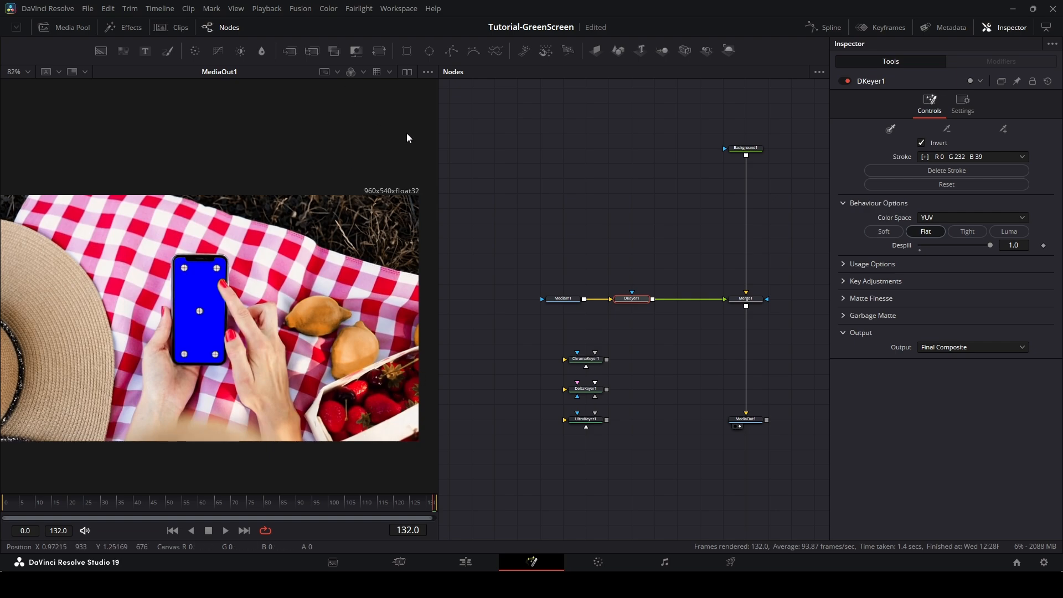
drag(246, 150, 257, 149)
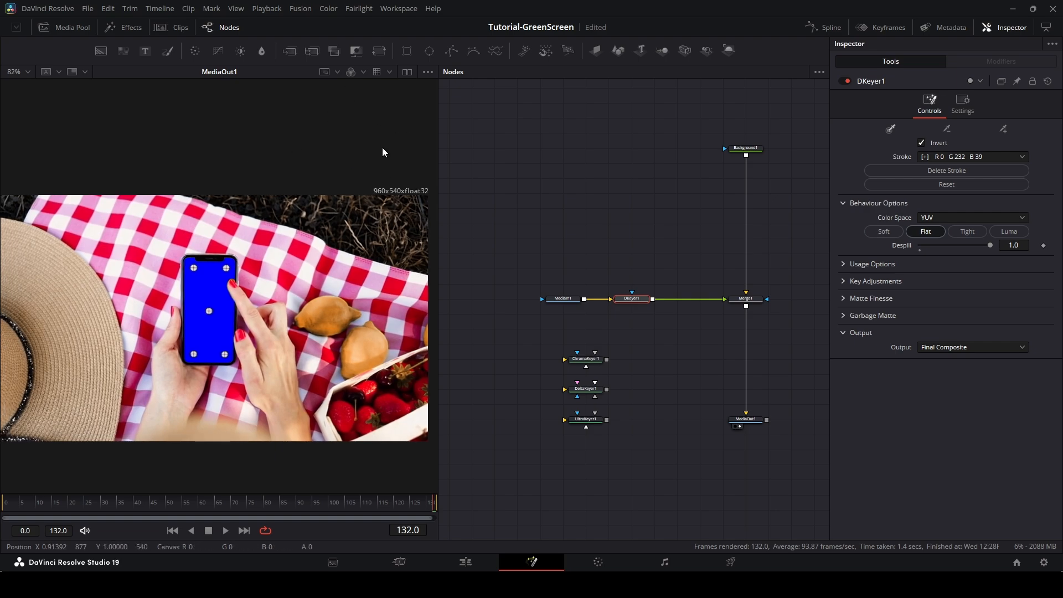
click(350, 75)
click(350, 74)
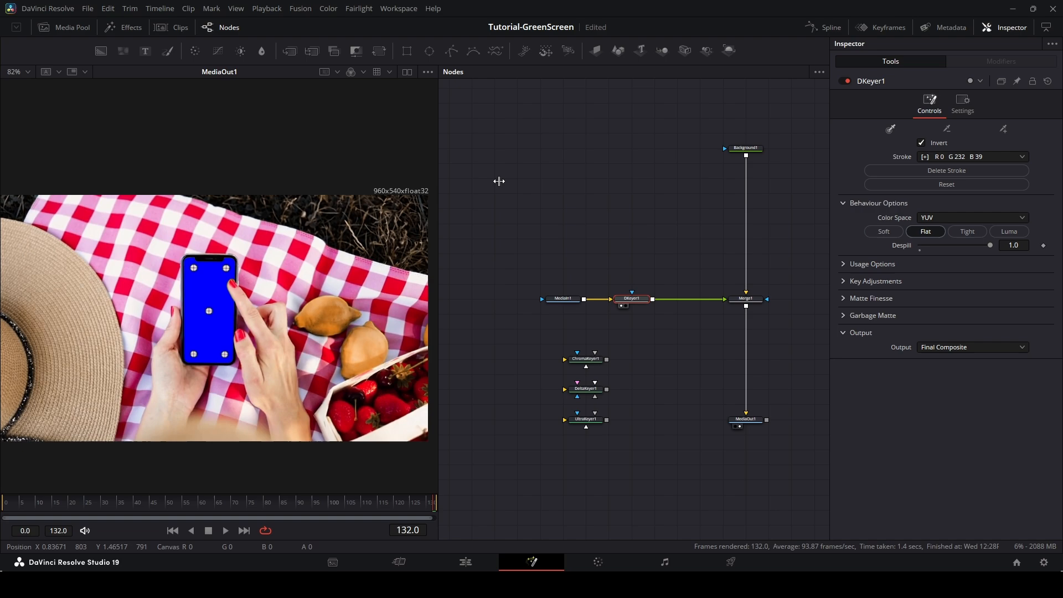
click(620, 305)
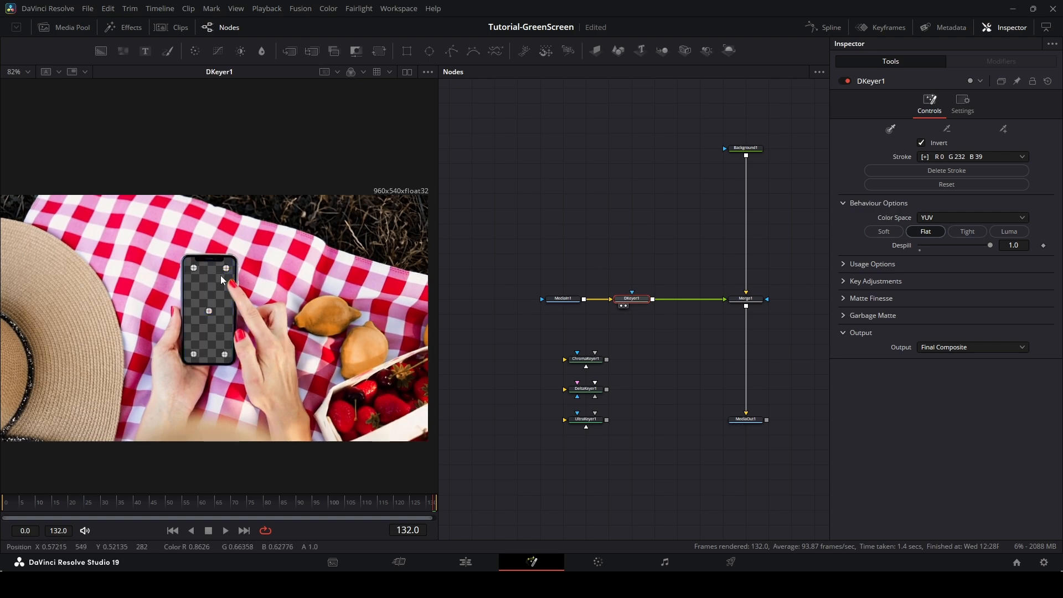
click(352, 72)
click(352, 72)
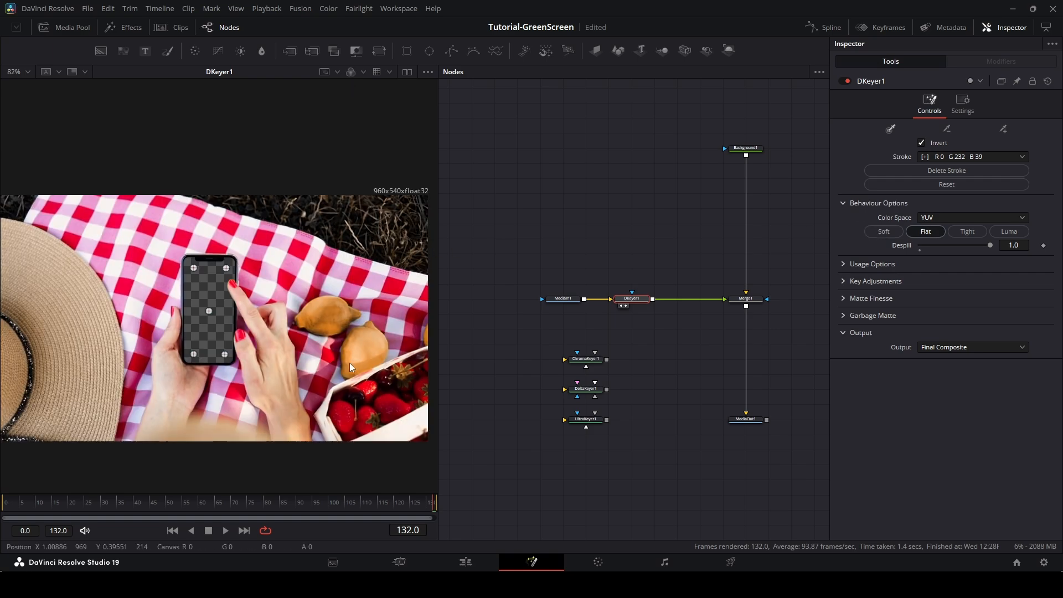
click(350, 72)
click(350, 73)
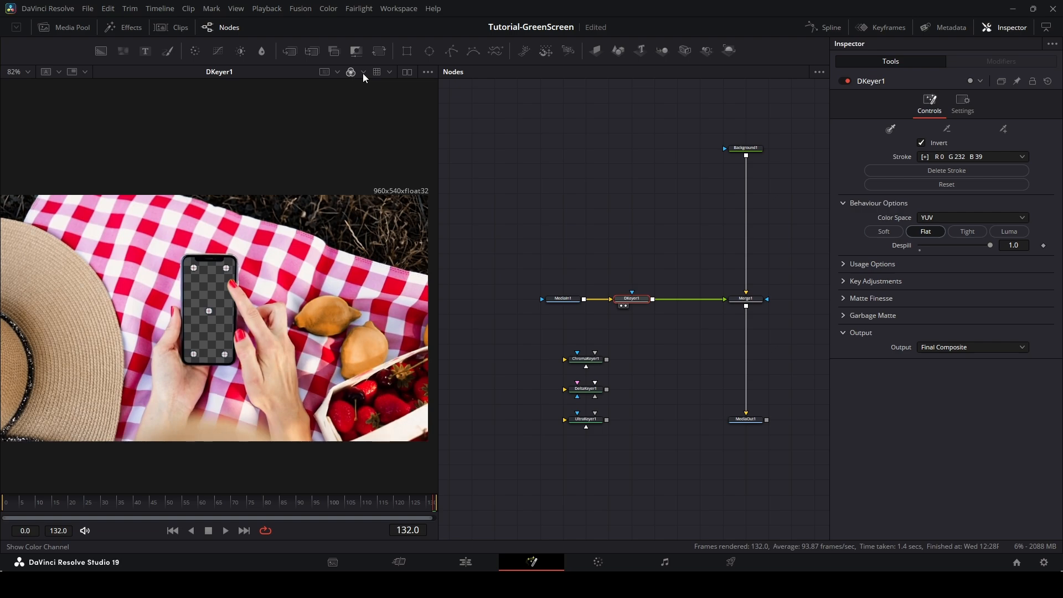
Toggle DKeyer1 off and on repeatedly to compare the keyed result with the original.
click(843, 80)
click(843, 80)
click(843, 79)
click(844, 79)
click(843, 79)
click(843, 79)
Show Merge1 in the viewer and zoom and pan around the composite to inspect the key.
click(746, 302)
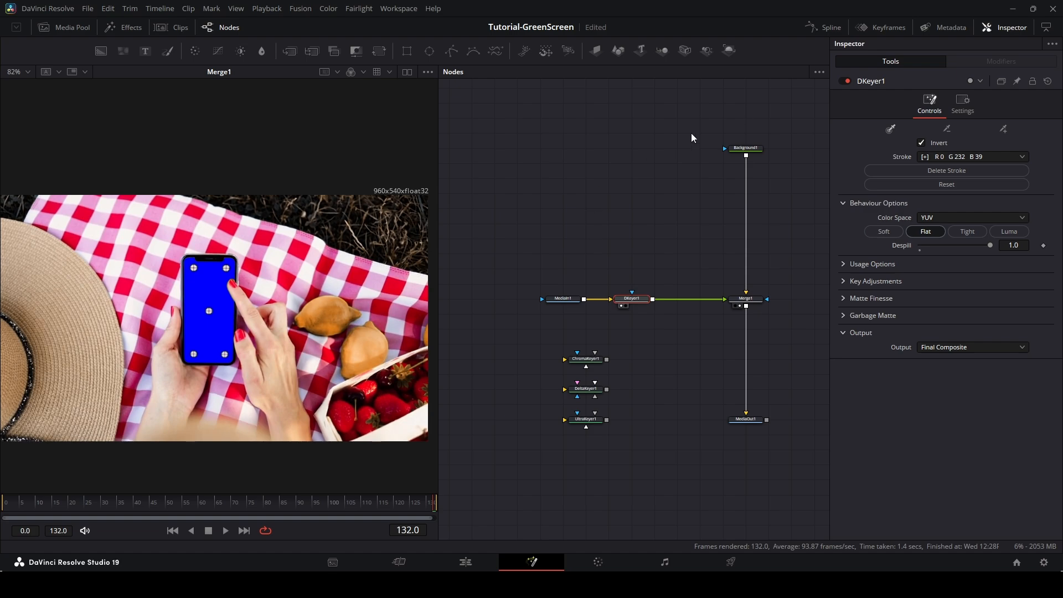
scroll(412, 221, up, 5)
scroll(414, 207, down, 1)
scroll(411, 203, up, 2)
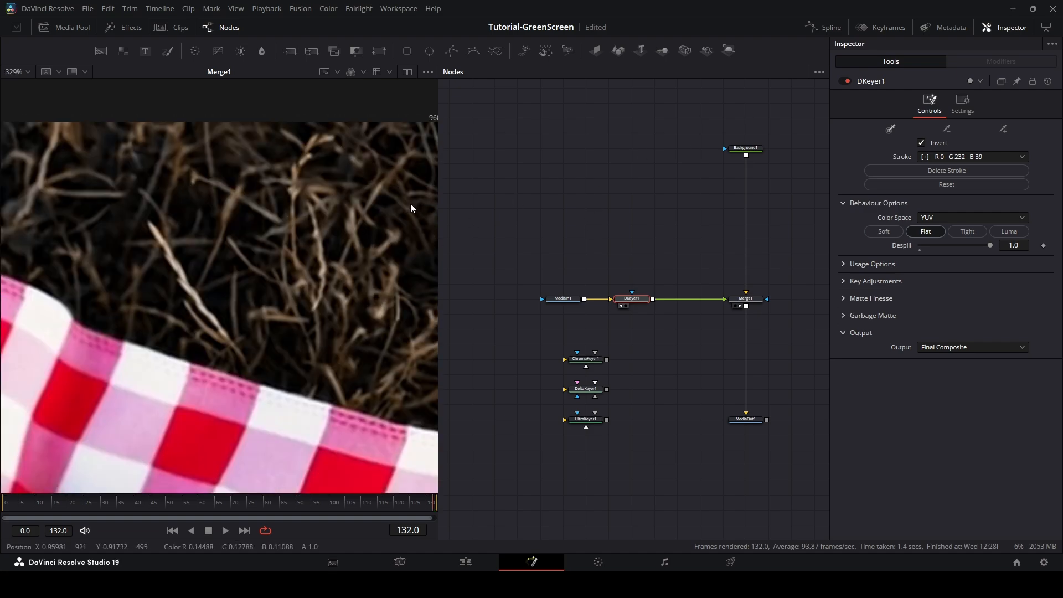
scroll(234, 221, down, 6)
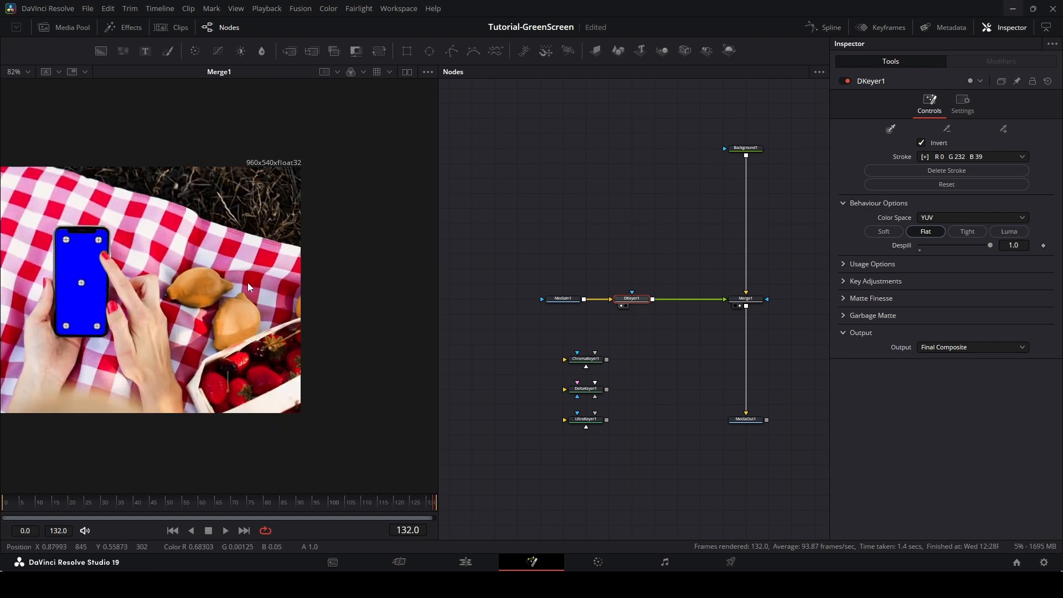
scroll(273, 331, up, 3)
scroll(273, 331, down, 1)
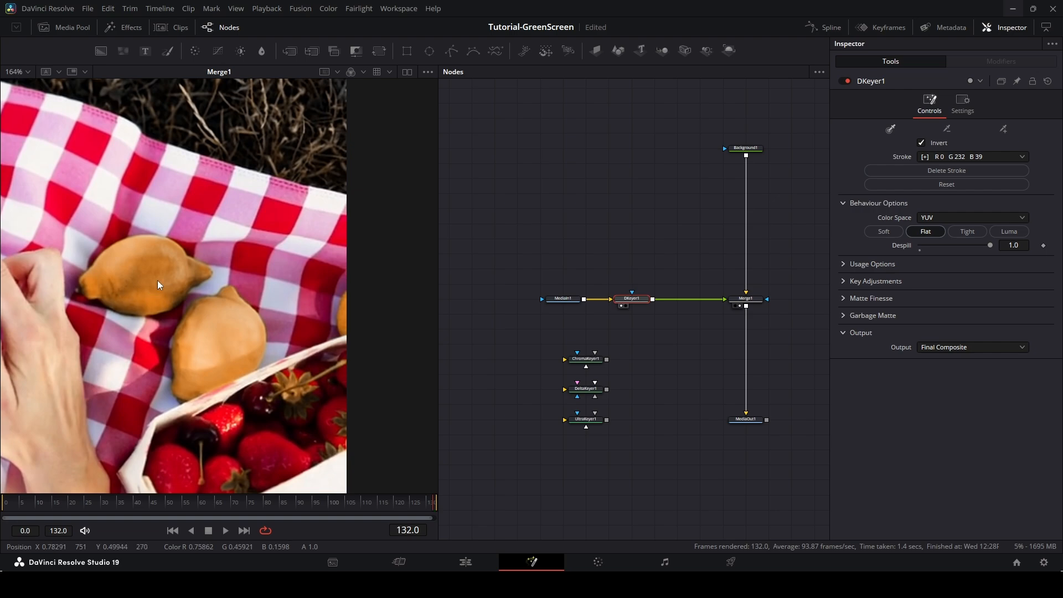
scroll(157, 280, down, 3)
scroll(250, 251, up, 2)
drag(250, 251, 304, 198)
scroll(279, 199, down, 1)
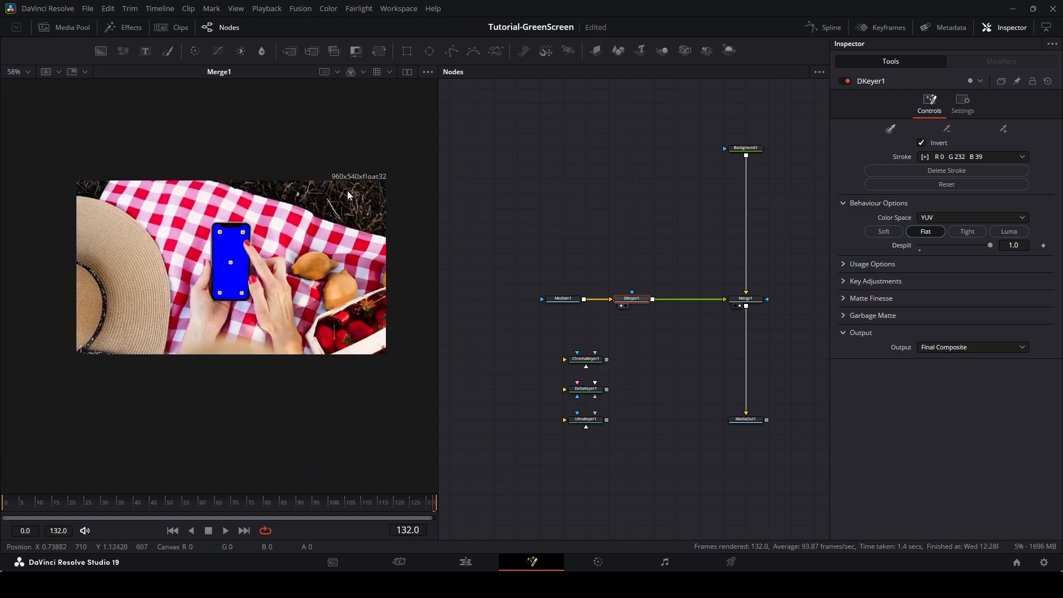
scroll(230, 277, up, 2)
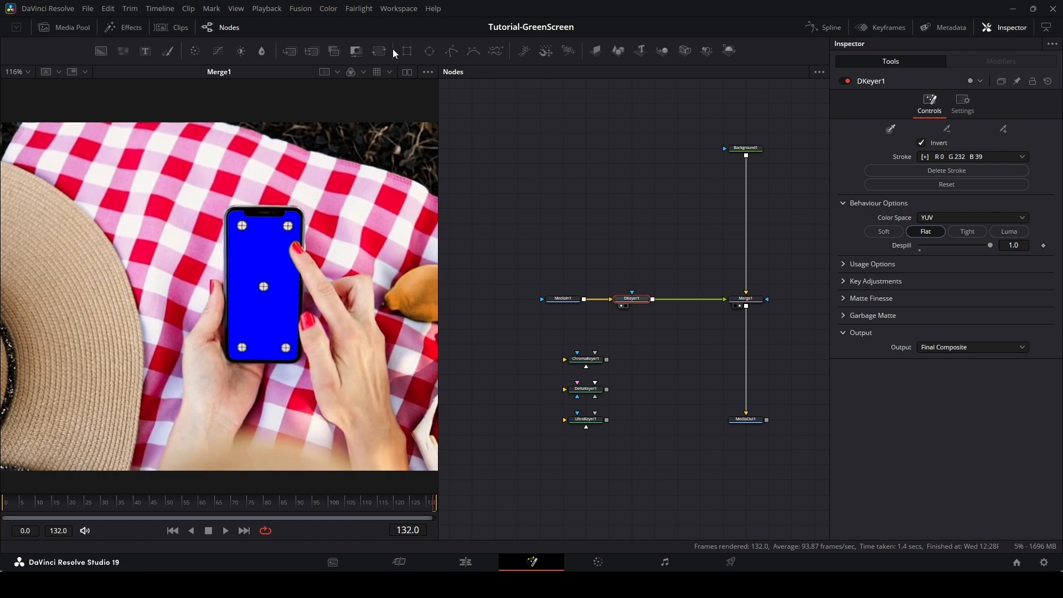
Add a Rectangle mask to DKeyer1 and size it around the phone, about 0.165 wide and 0.512 high.
drag(406, 55, 632, 296)
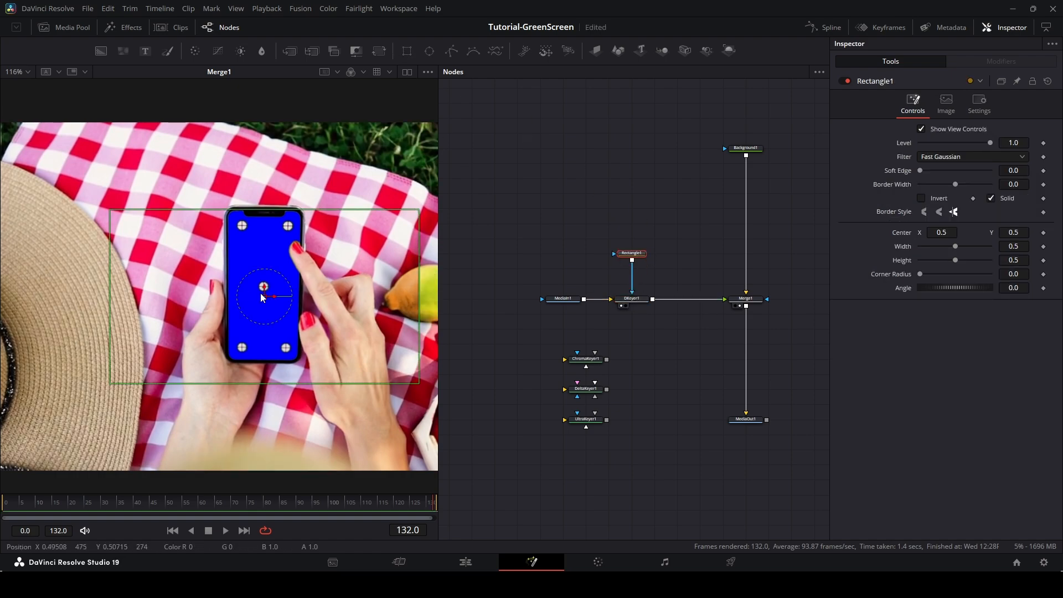
drag(262, 297, 263, 285)
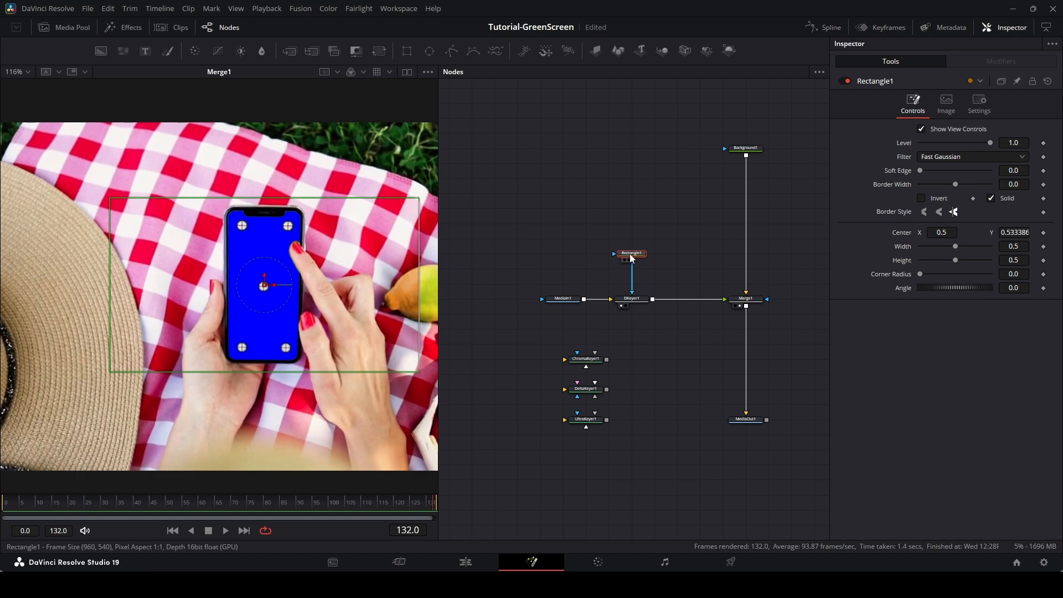
click(639, 304)
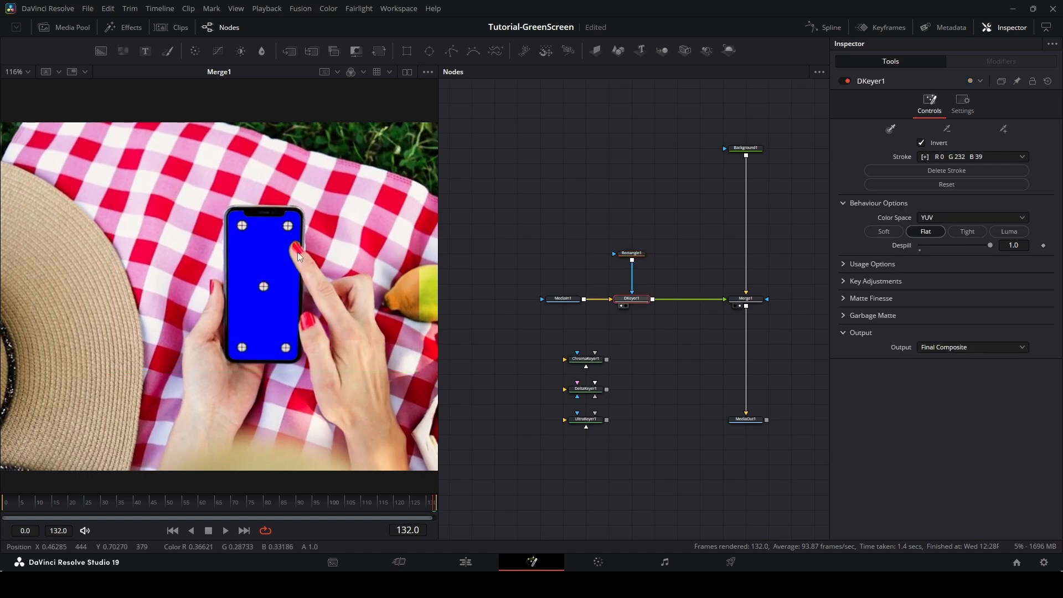
click(632, 253)
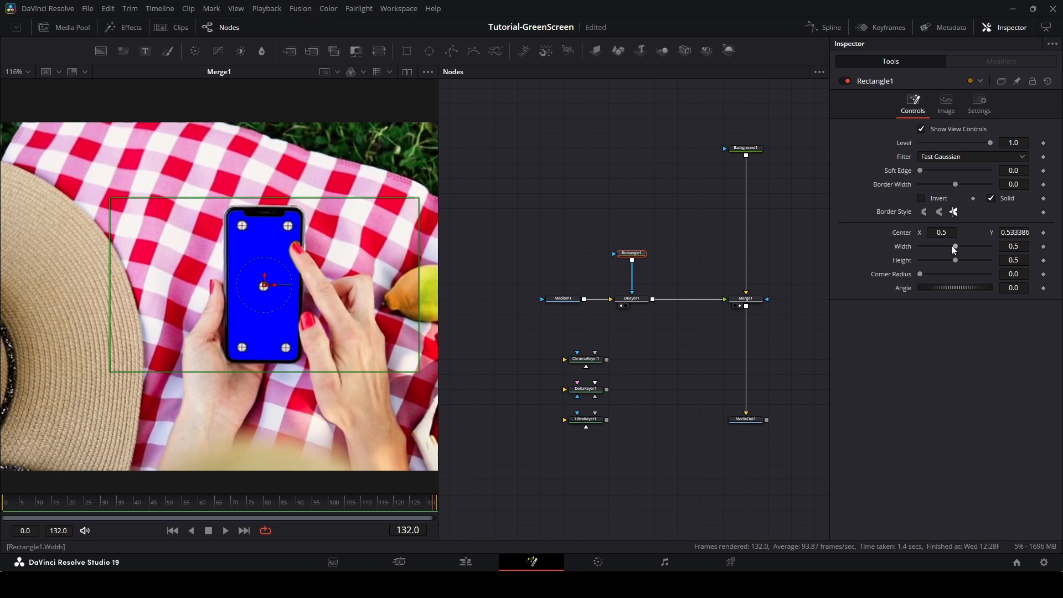
mouse_move(952, 246)
mouse_down()
mouse_move(929, 245)
mouse_move(955, 260)
mouse_up()
scroll(330, 310, down, 2)
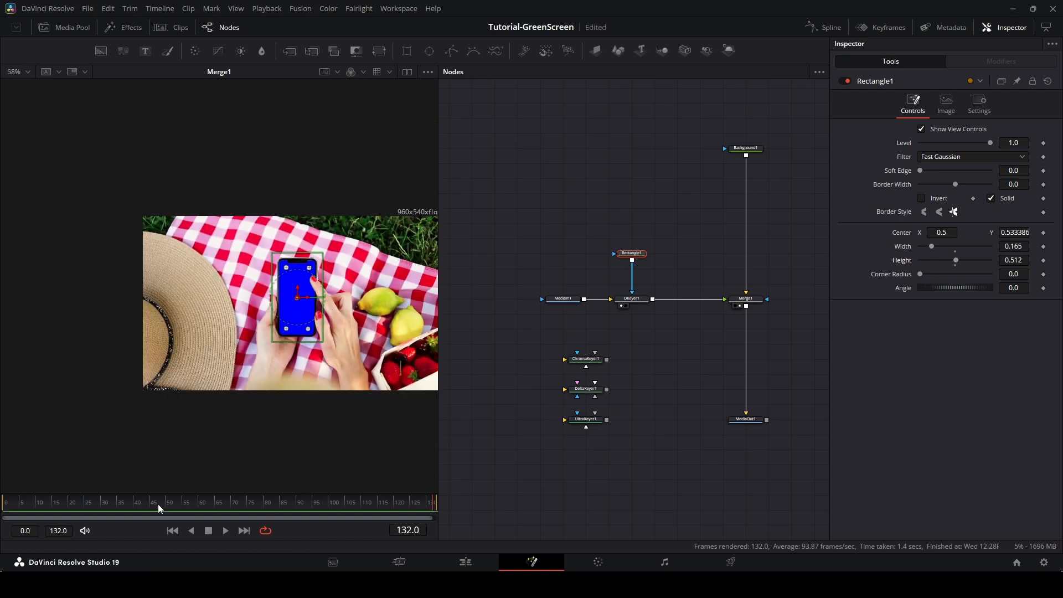
At frame 0, keyframe the Rectangle mask centred on the phone at about 0.525, 0.527 and sized about 0.213 by 0.709.
drag(416, 507, 451, 510)
click(3, 506)
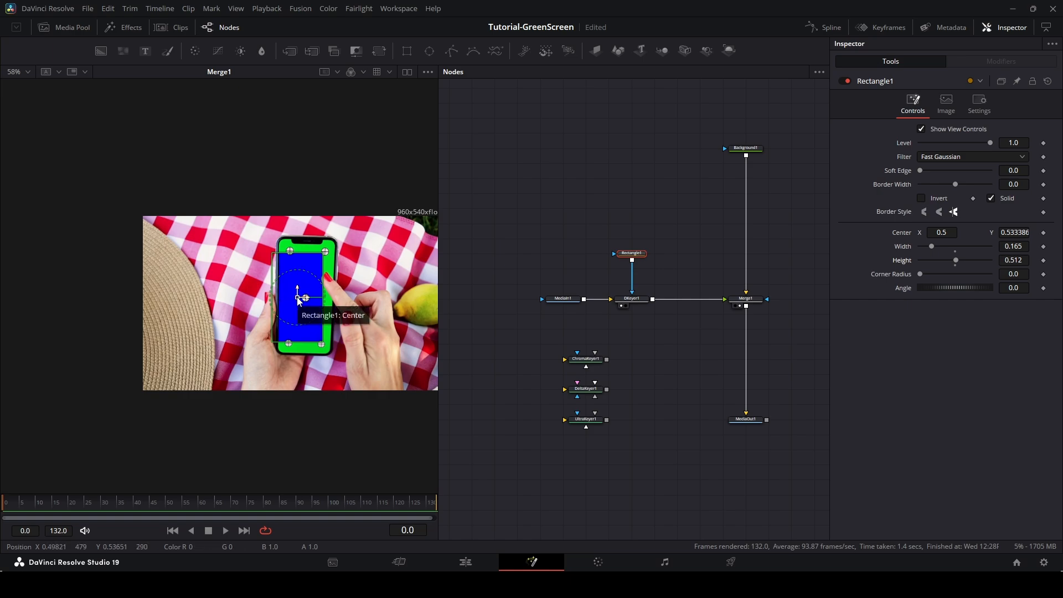
drag(297, 300, 307, 301)
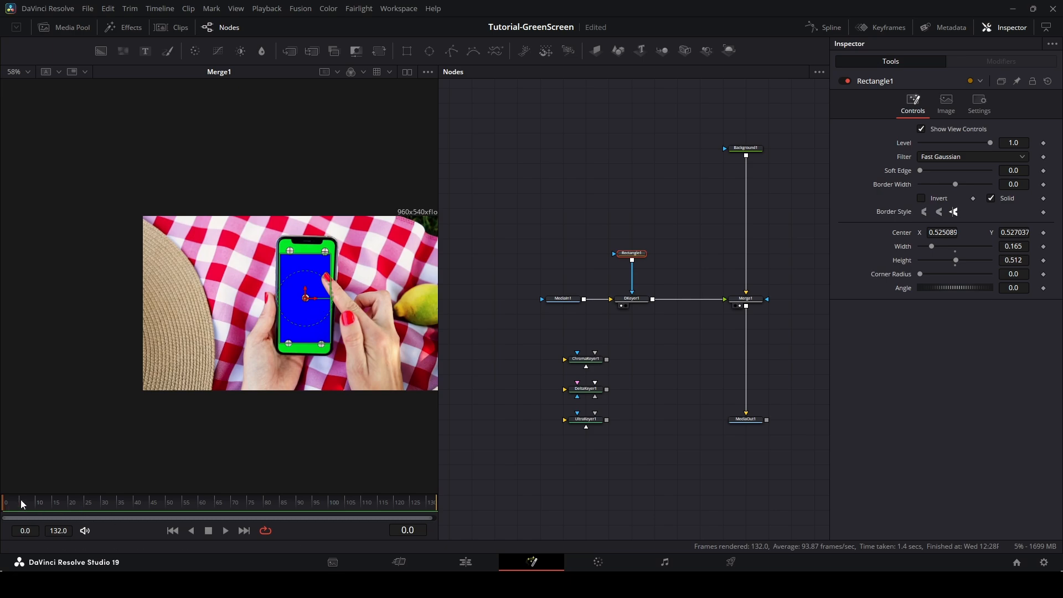
click(1044, 232)
click(1043, 247)
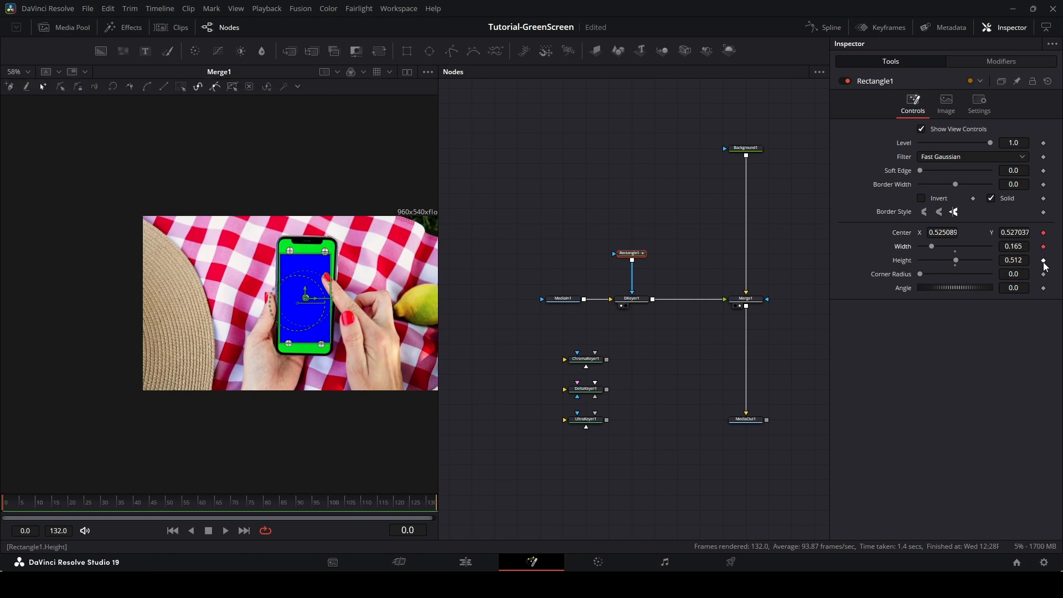
click(1044, 260)
drag(939, 253, 969, 260)
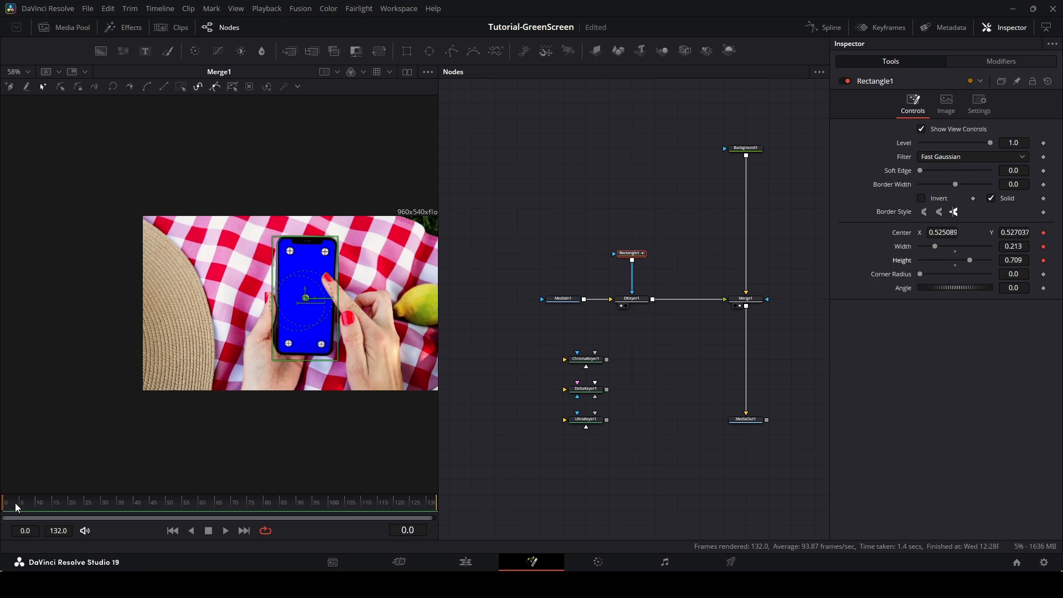
At frame 132, move the mask centre to about X 0.498 and resize it to 0.15 by 0.5.
drag(7, 512, 452, 504)
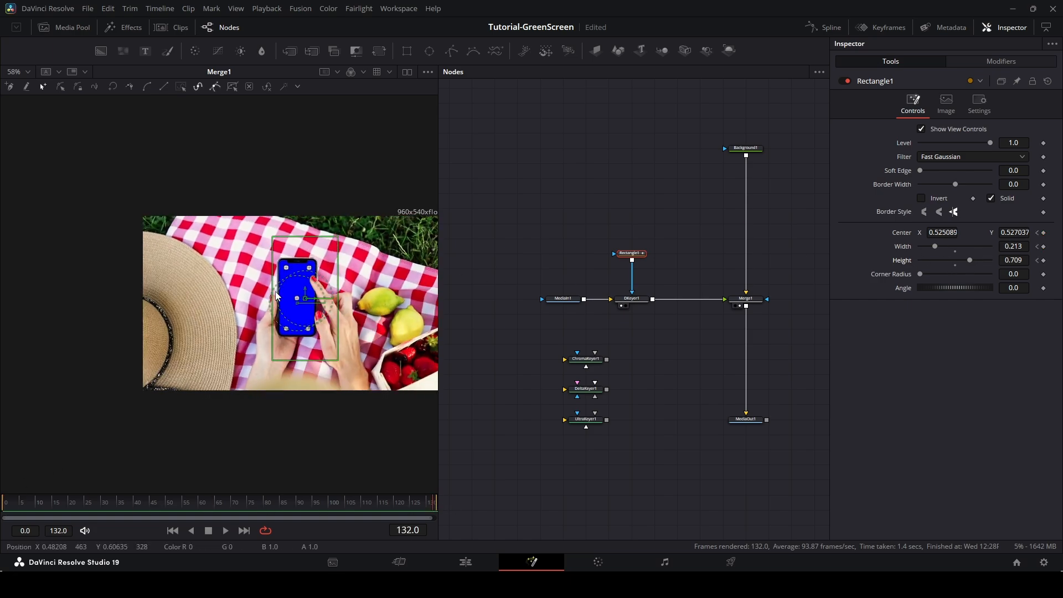
drag(306, 299, 298, 299)
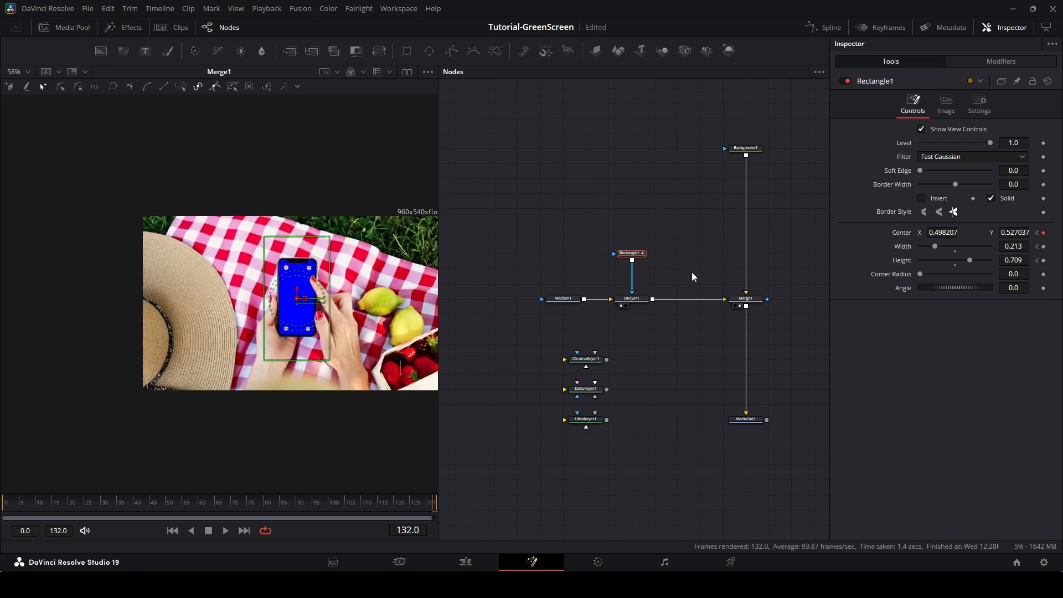
mouse_move(936, 247)
mouse_down()
mouse_move(963, 265)
mouse_move(934, 252)
mouse_up()
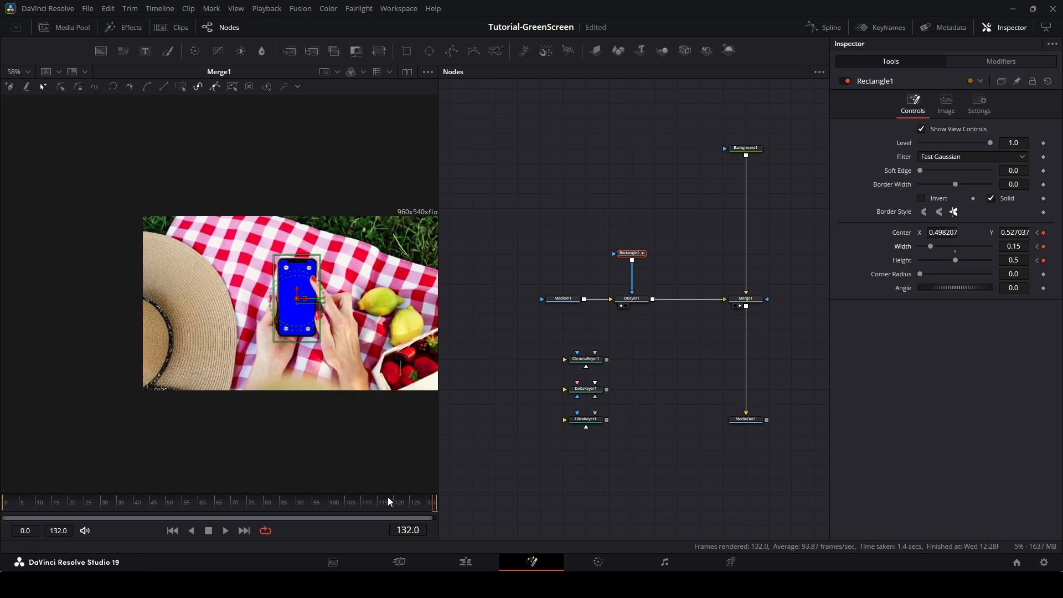
At frame 63, move the mask centre to about 0.532, 0.489, then scrub the timeline to check the tracking.
drag(434, 505, 204, 515)
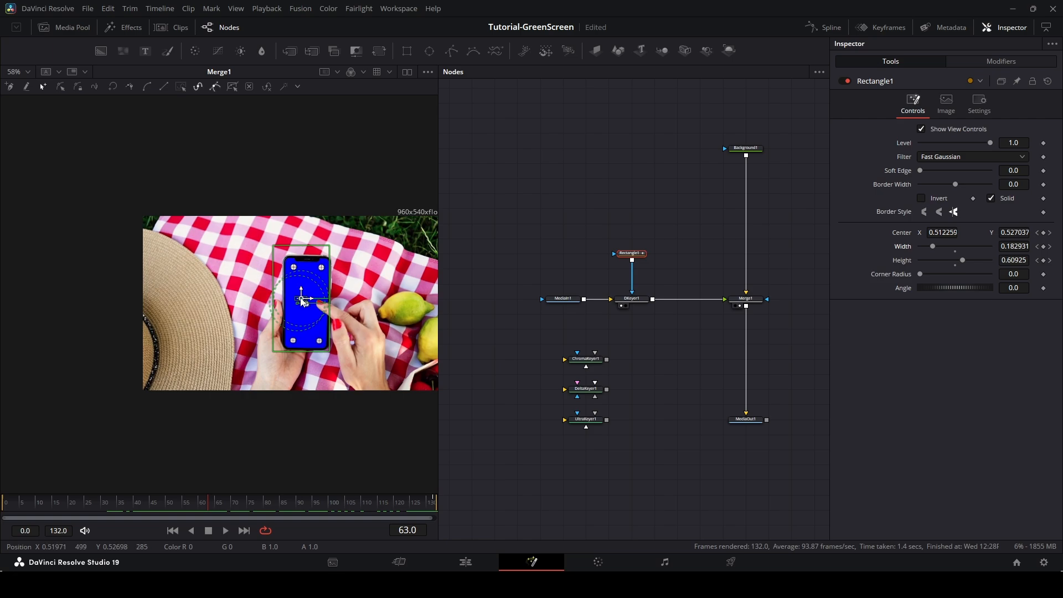
drag(302, 300, 308, 308)
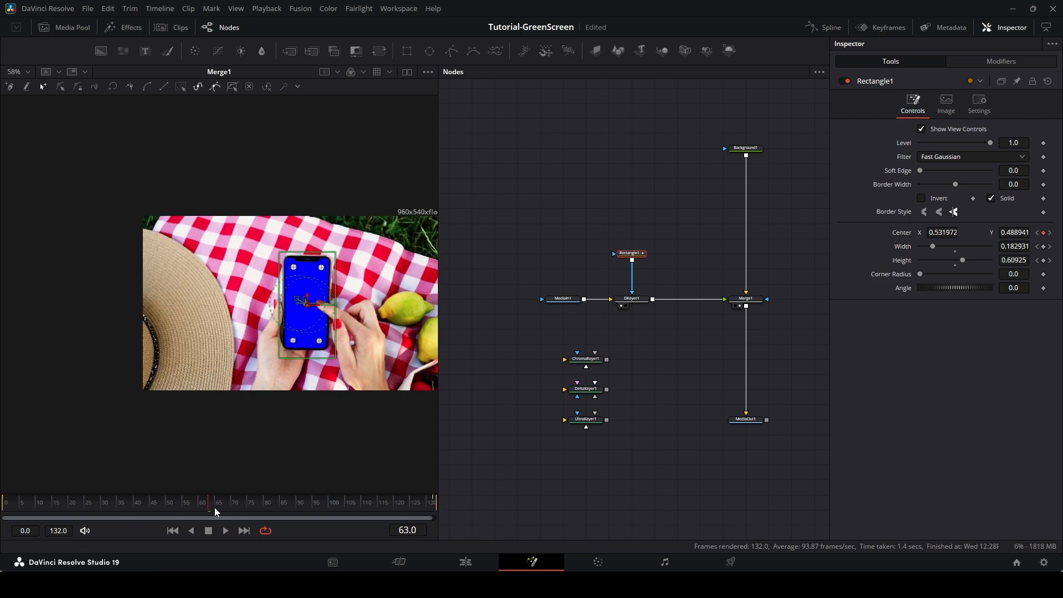
drag(216, 512, 1, 507)
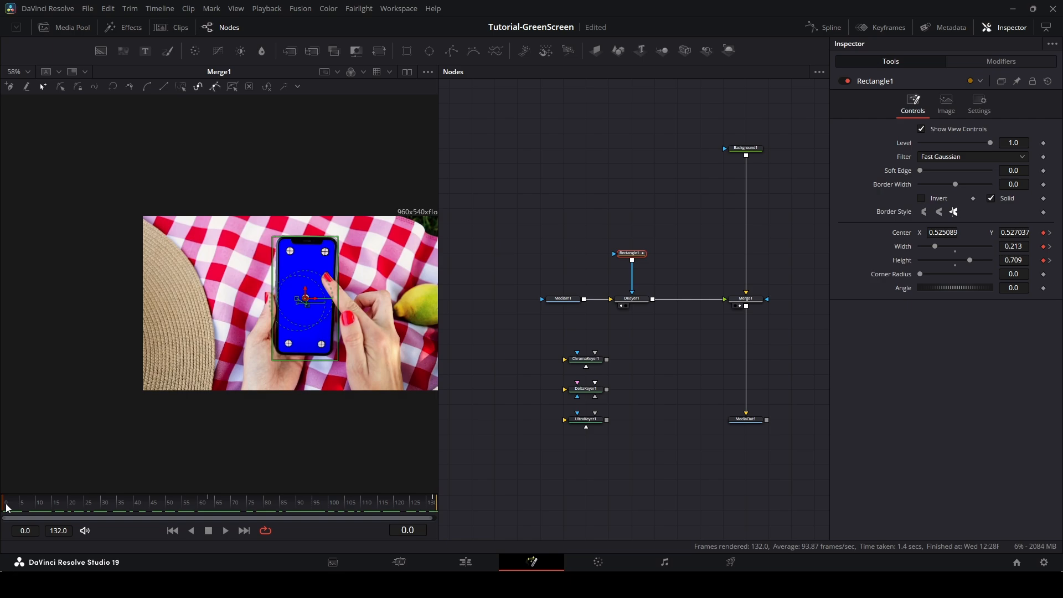
drag(6, 504, 515, 526)
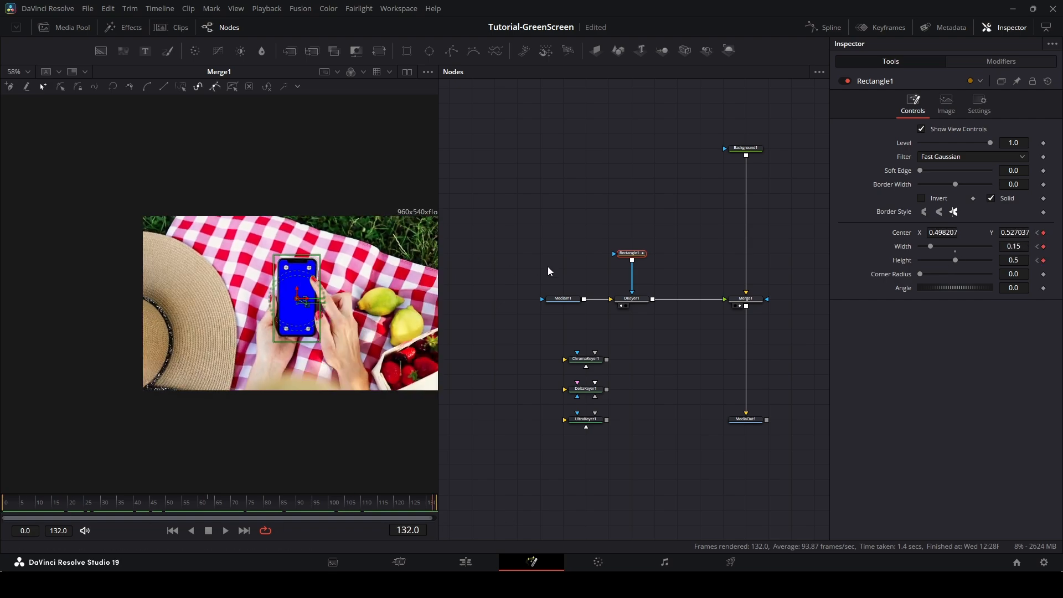
Rearrange the three spare keyer nodes and move ChromaKeyer1 below the DKeyer1 branch.
click(526, 265)
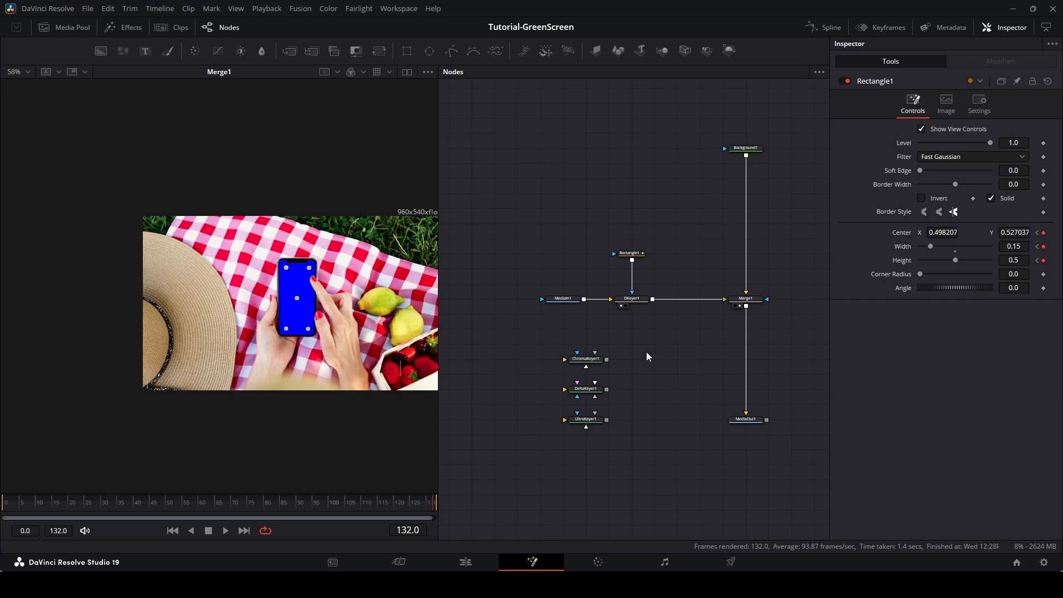
drag(544, 345, 658, 467)
mouse_move(590, 422)
mouse_down()
mouse_move(491, 427)
mouse_move(586, 428)
mouse_up()
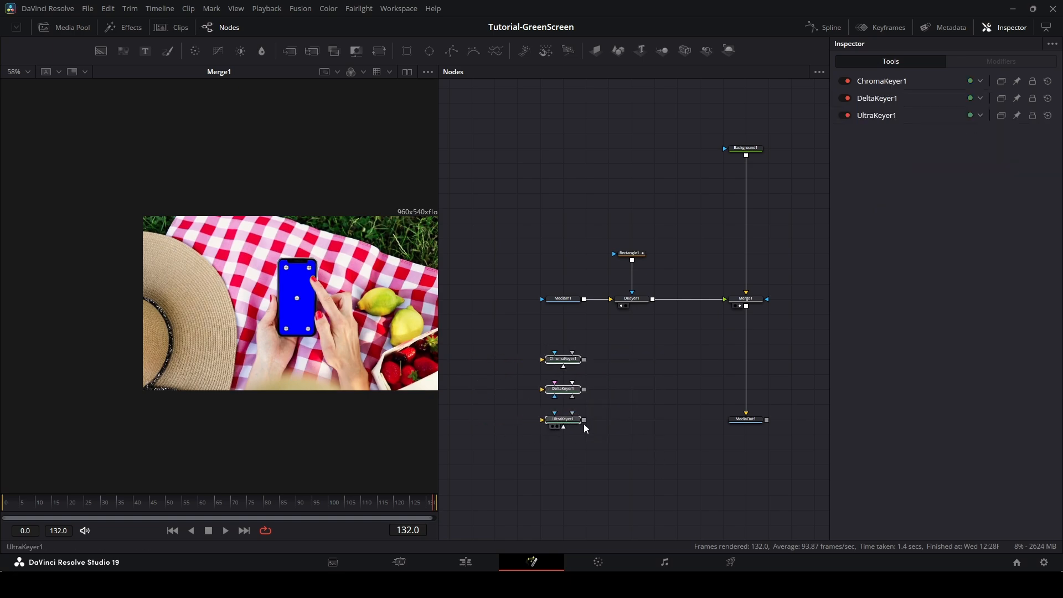
click(601, 361)
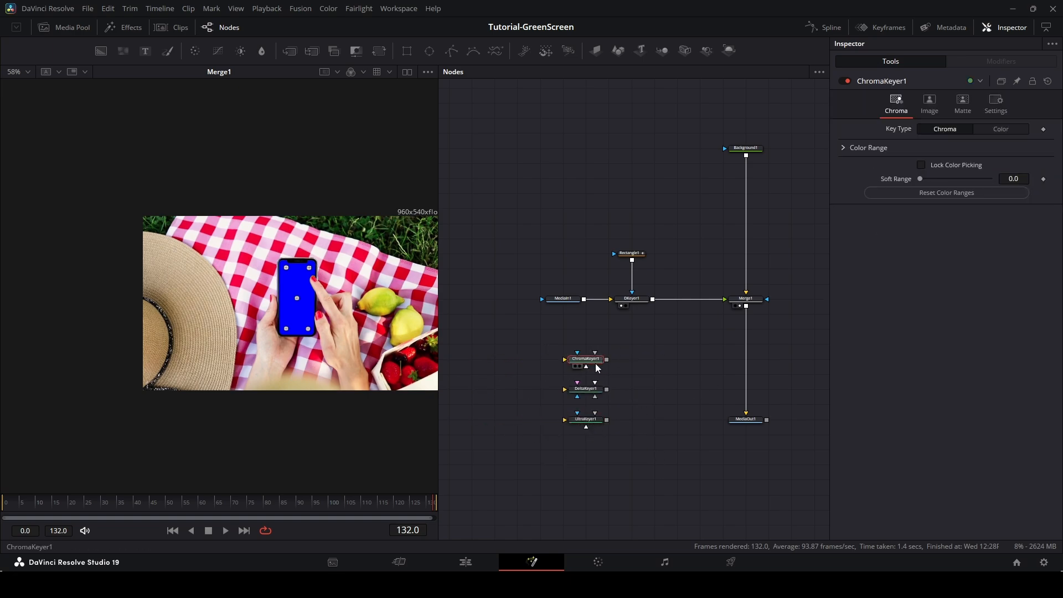
drag(597, 365, 619, 365)
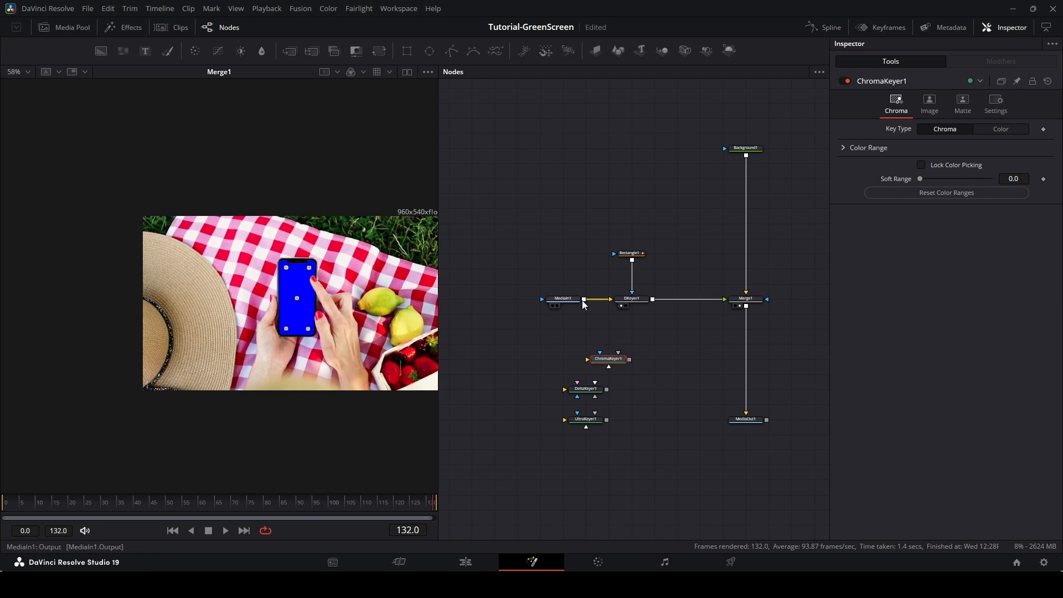
Route MediaIn1 through ChromaKeyer1 into a new Merge2 after Merge1, bypass Merge1 and select Merge2.
mouse_move(584, 299)
mouse_down()
mouse_move(607, 349)
mouse_move(590, 361)
mouse_move(750, 310)
mouse_move(621, 354)
mouse_up()
drag(629, 343, 747, 307)
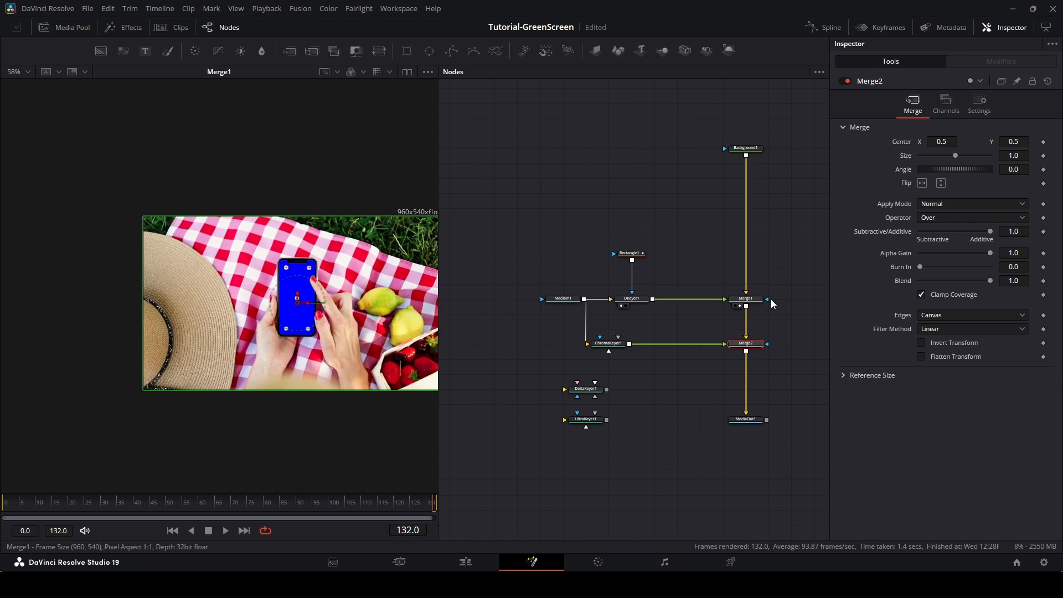
click(745, 299)
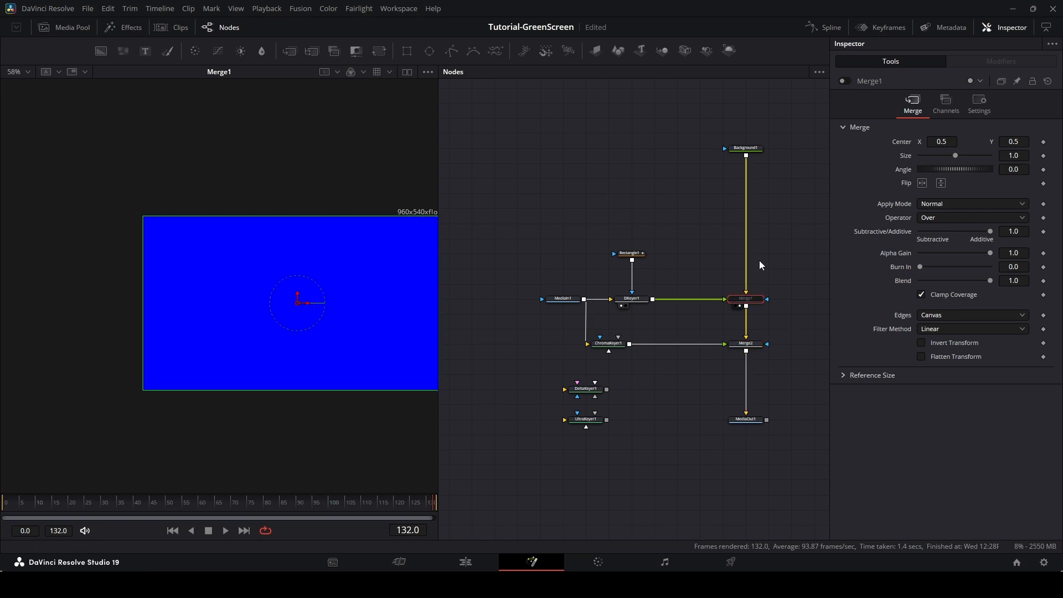
click(751, 346)
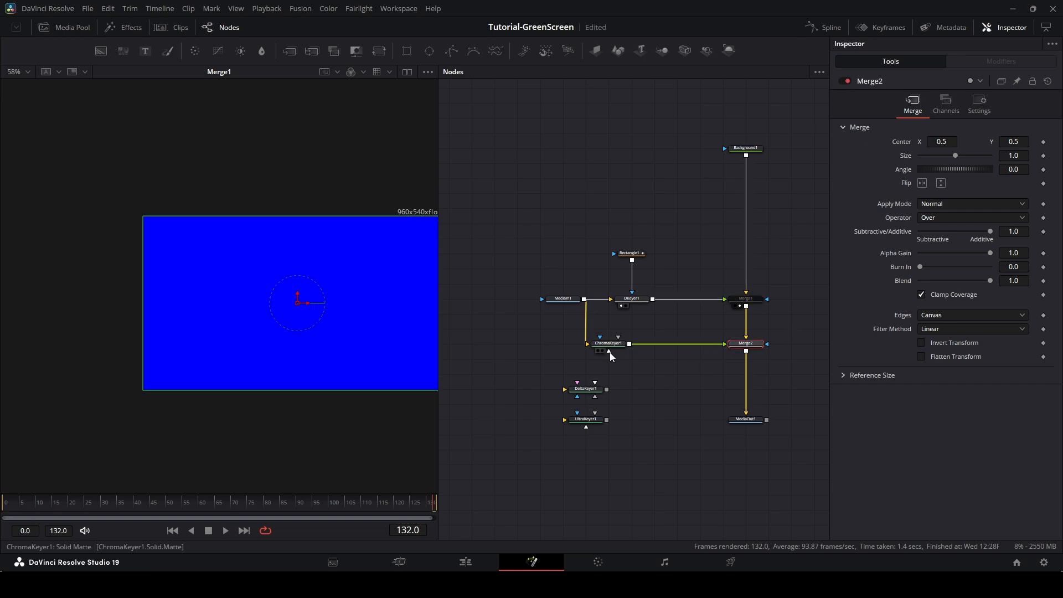
Nudge the ChromaKeyer1 node into line with Merge2 and load MediaOut1 into the viewer.
drag(620, 351, 642, 351)
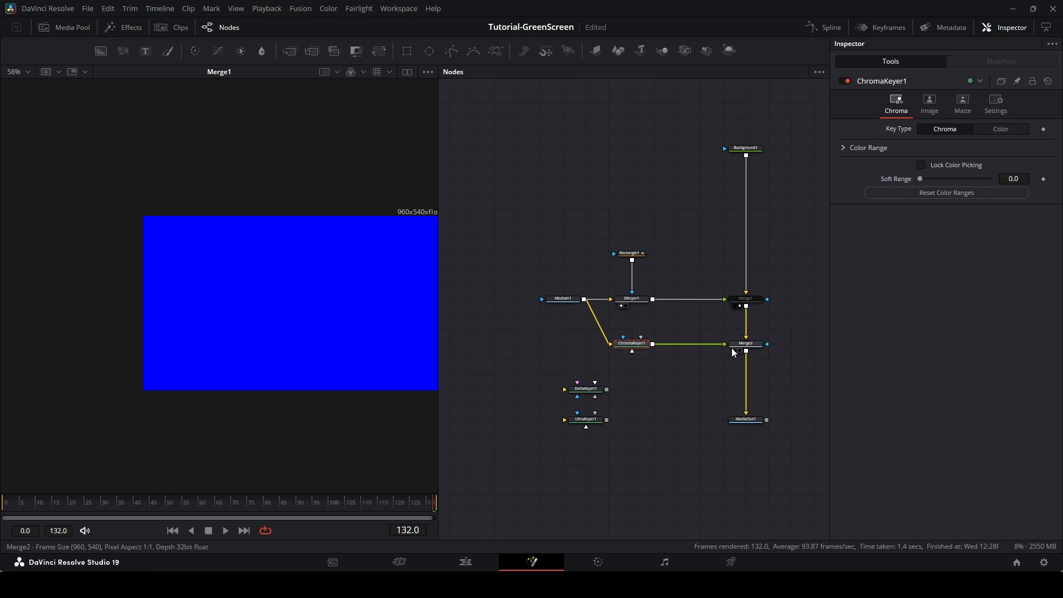
click(752, 349)
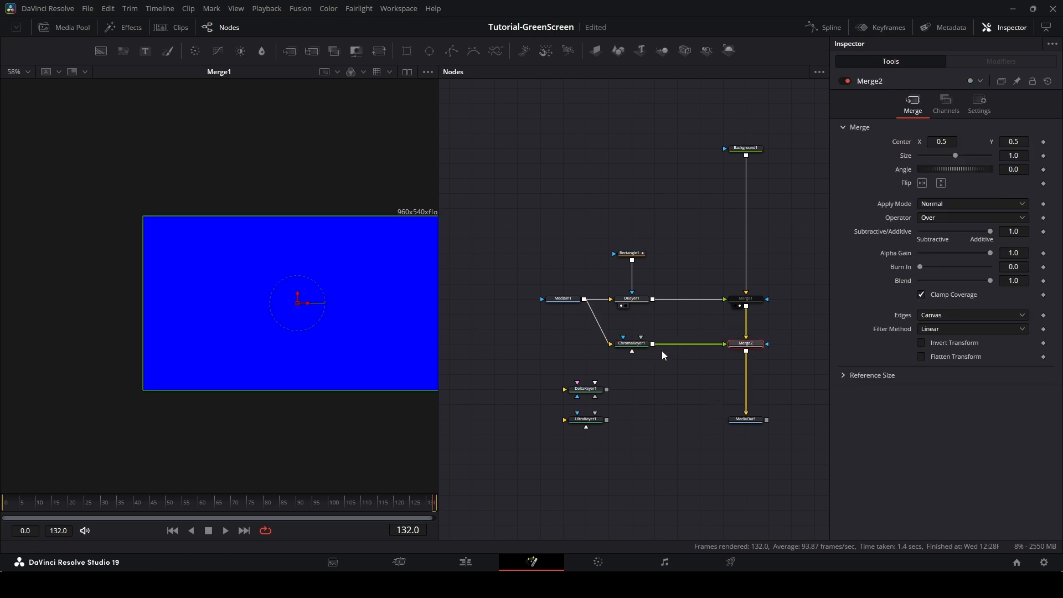
click(640, 347)
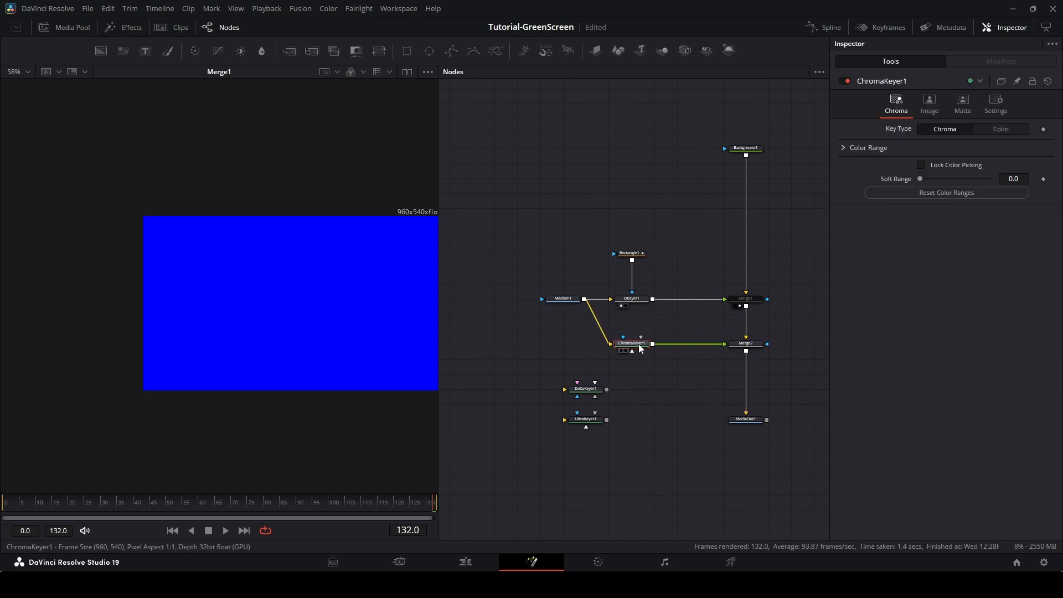
drag(744, 420, 346, 311)
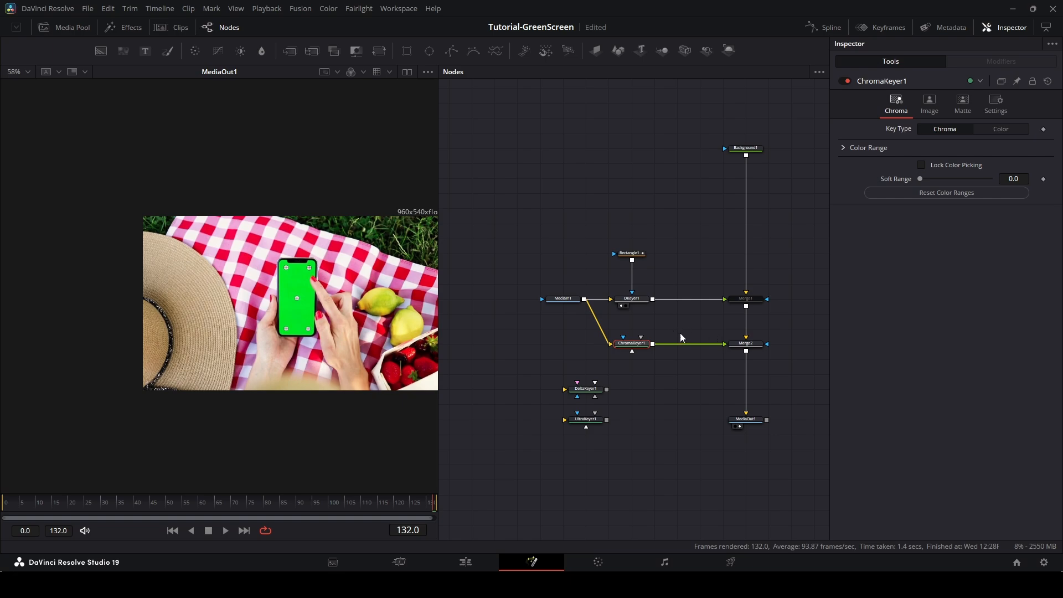
mouse_move(736, 347)
mouse_down()
mouse_move(758, 347)
mouse_move(735, 347)
mouse_up()
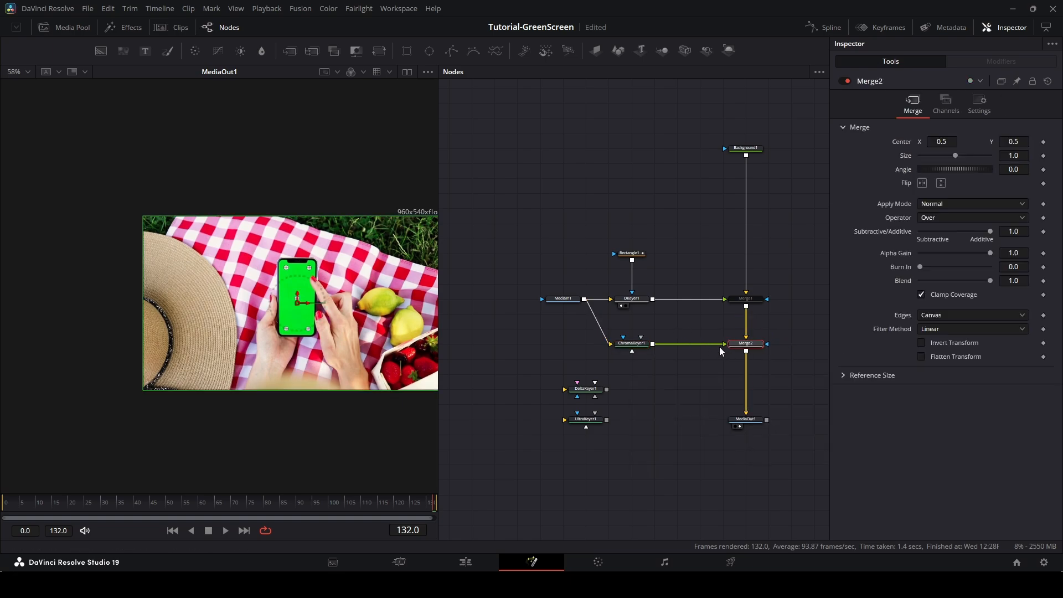
click(637, 346)
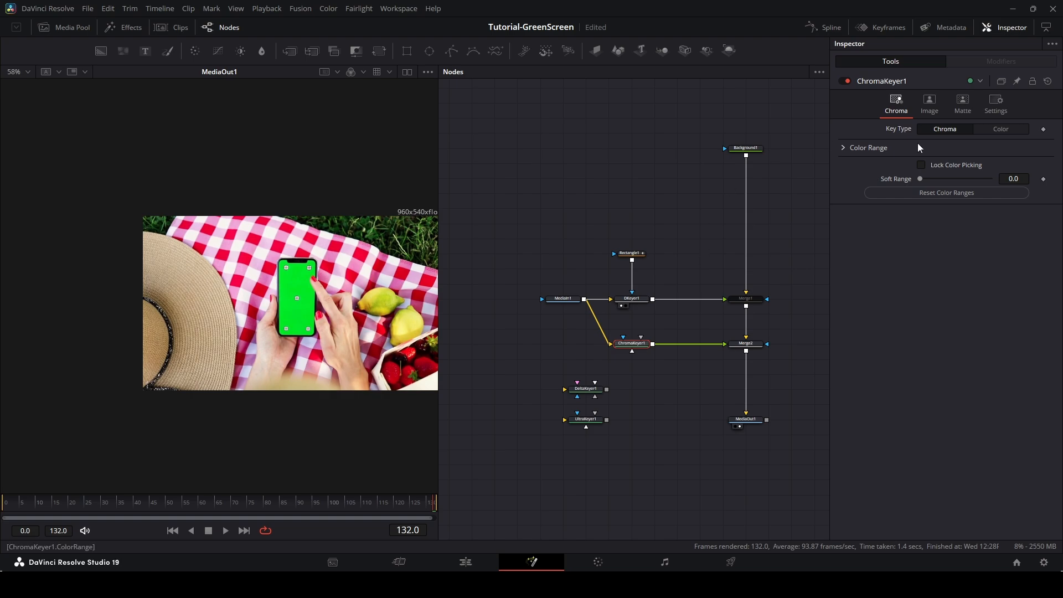
Expand ChromaKeyer1's Color Range settings, keeping the Chroma key type.
click(998, 130)
click(958, 129)
click(844, 148)
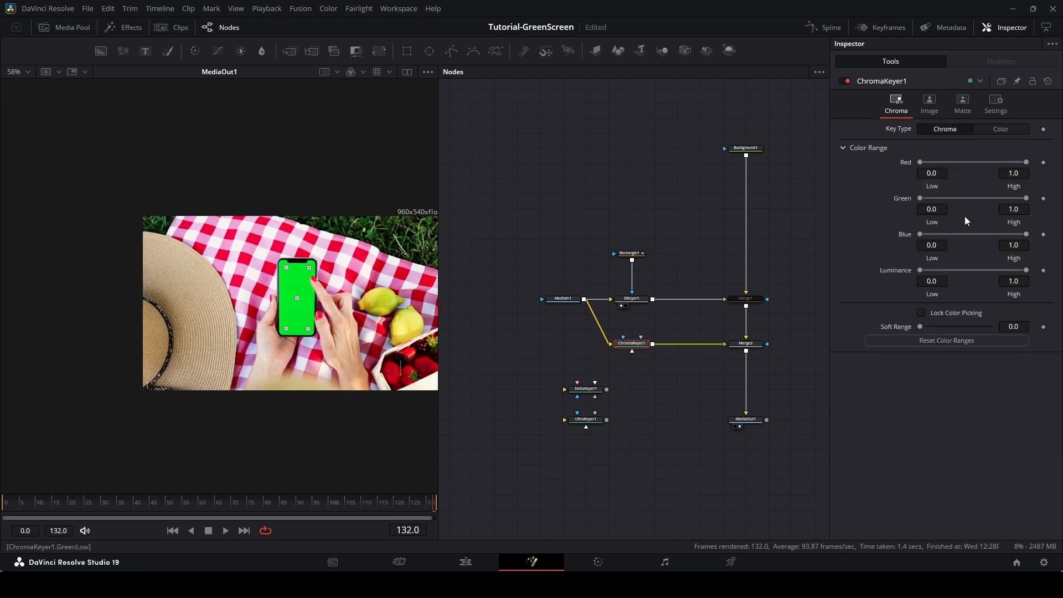
click(998, 129)
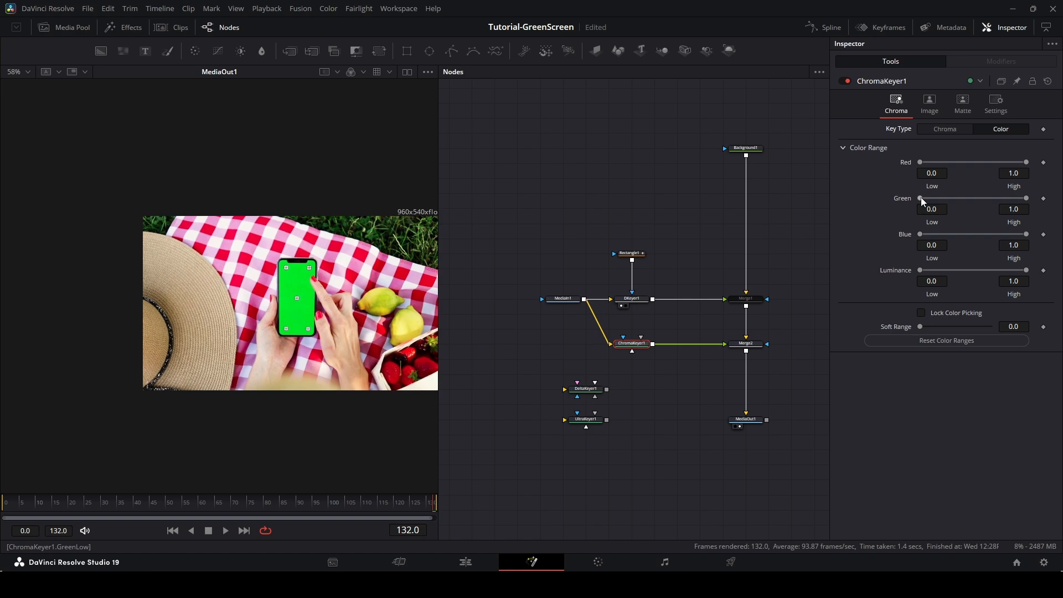
mouse_move(921, 198)
mouse_down()
mouse_move(949, 194)
mouse_move(917, 195)
mouse_up()
mouse_move(1027, 198)
mouse_down()
mouse_move(1018, 198)
mouse_move(1028, 197)
mouse_up()
drag(920, 198, 879, 200)
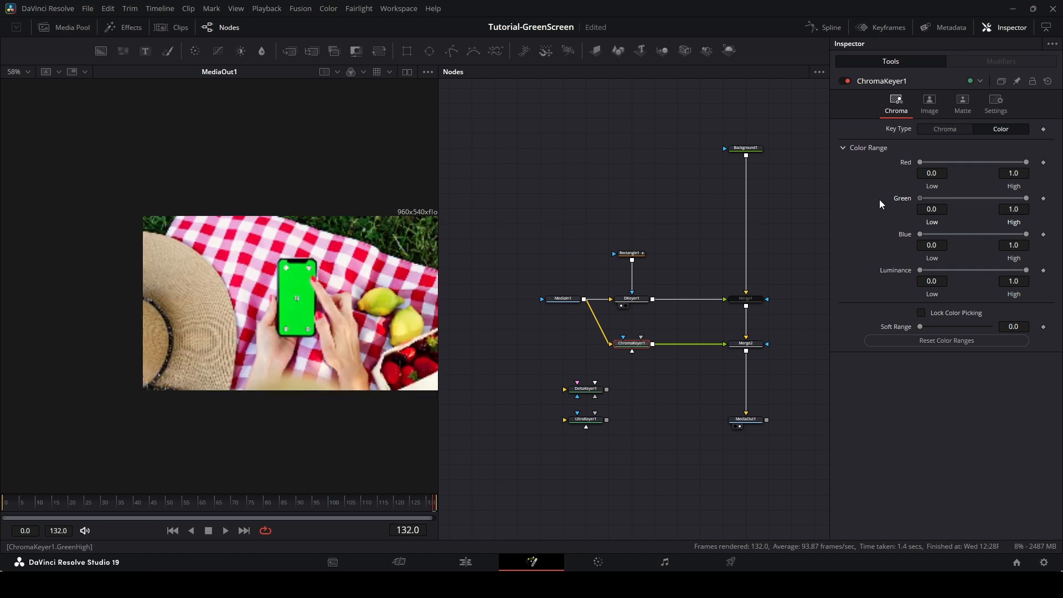
click(1004, 130)
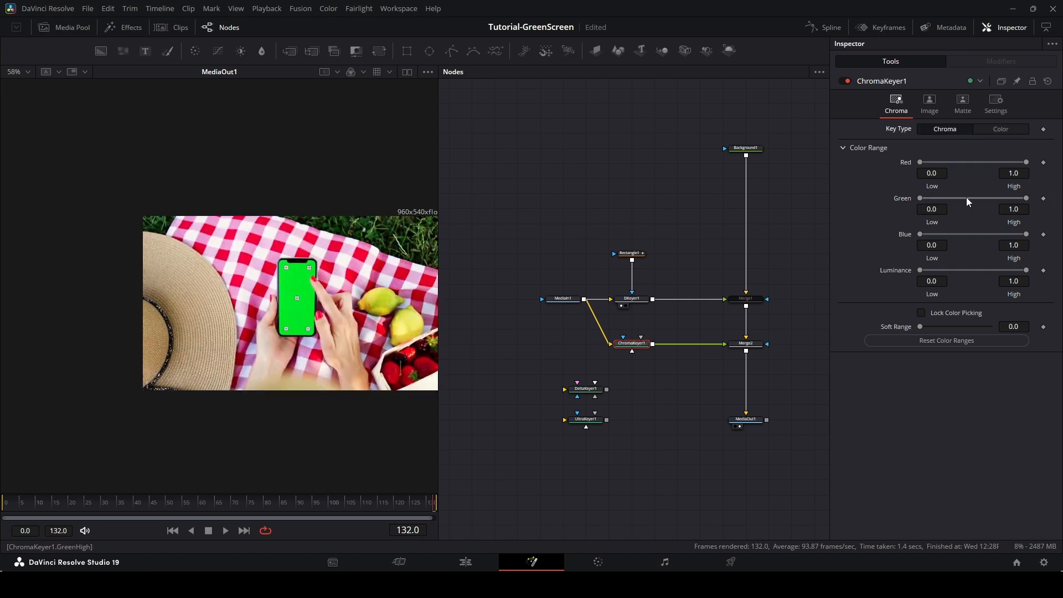
Set ChromaKeyer1's Green Low range to 0.617 to key out the phone's green screen.
drag(1026, 198, 1044, 202)
drag(920, 198, 981, 198)
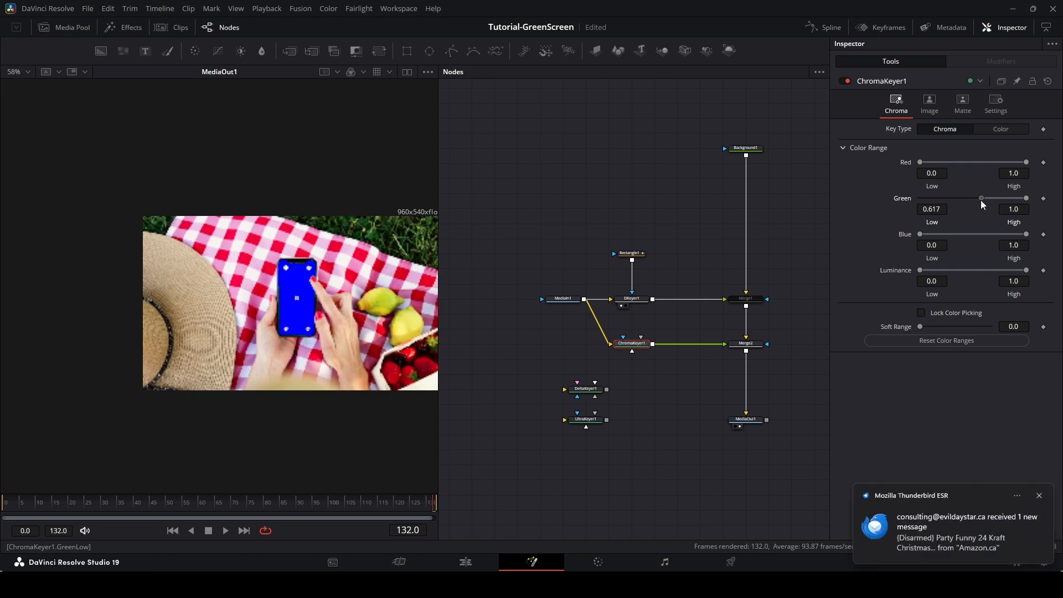
scroll(285, 289, up, 1)
scroll(313, 281, down, 1)
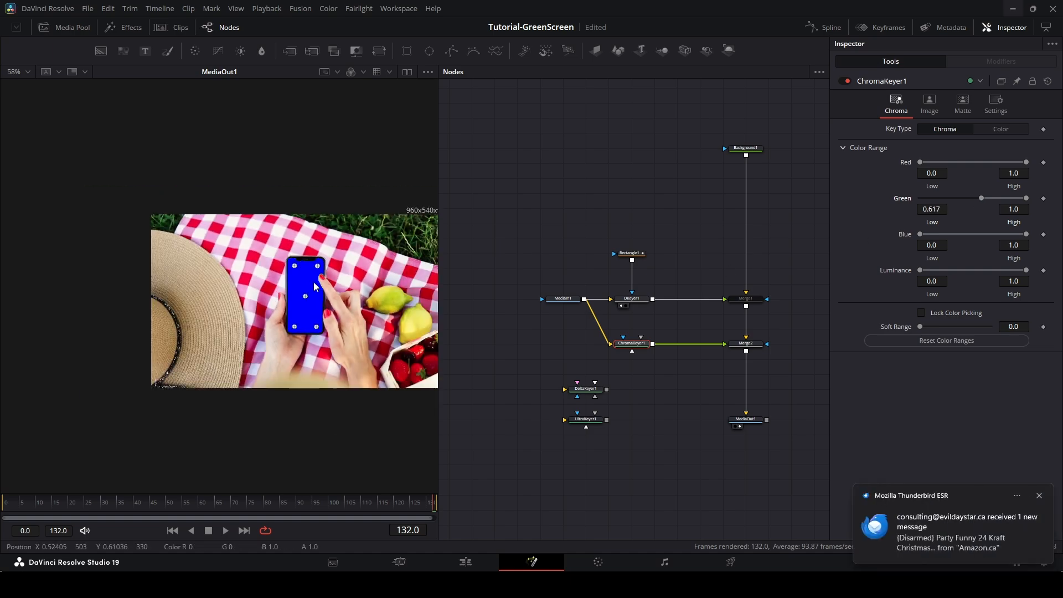
drag(362, 256, 360, 210)
scroll(404, 244, up, 1)
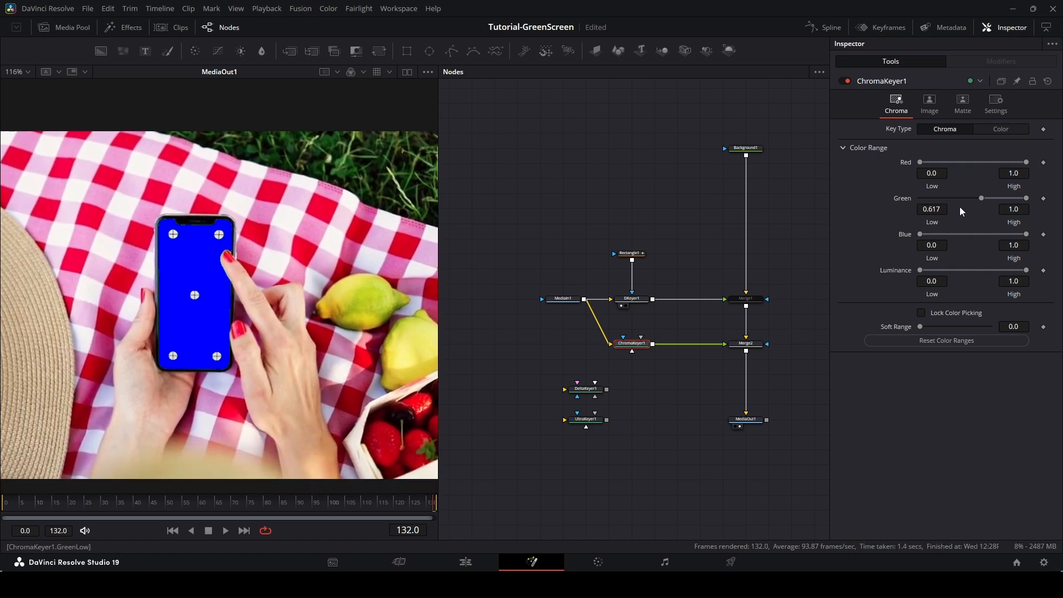
drag(979, 198, 978, 198)
Show the alpha channel and load ChromaKeyer1 into the viewer to see its matte.
click(960, 105)
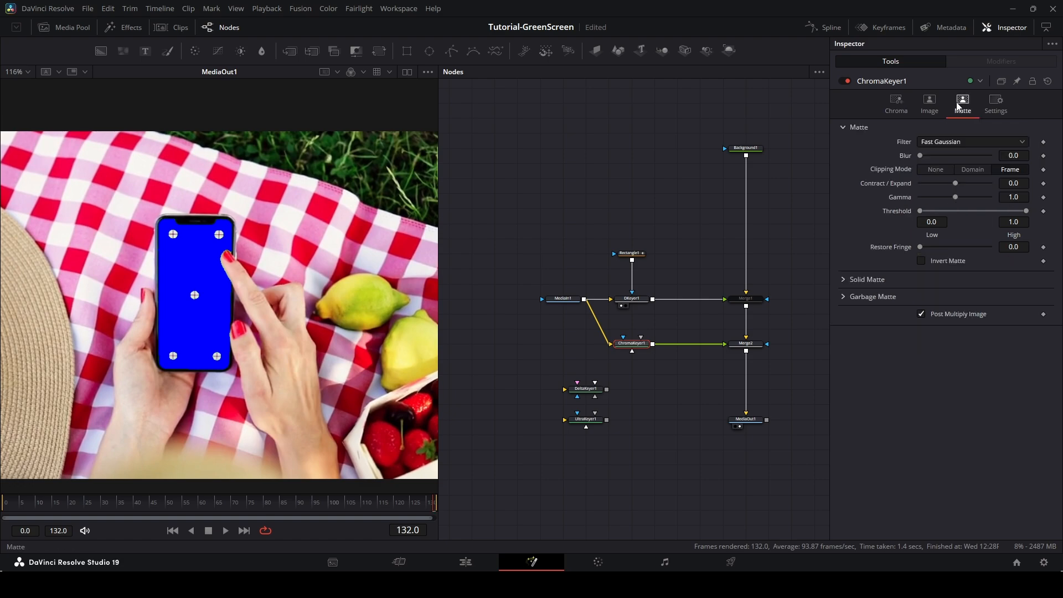
click(920, 109)
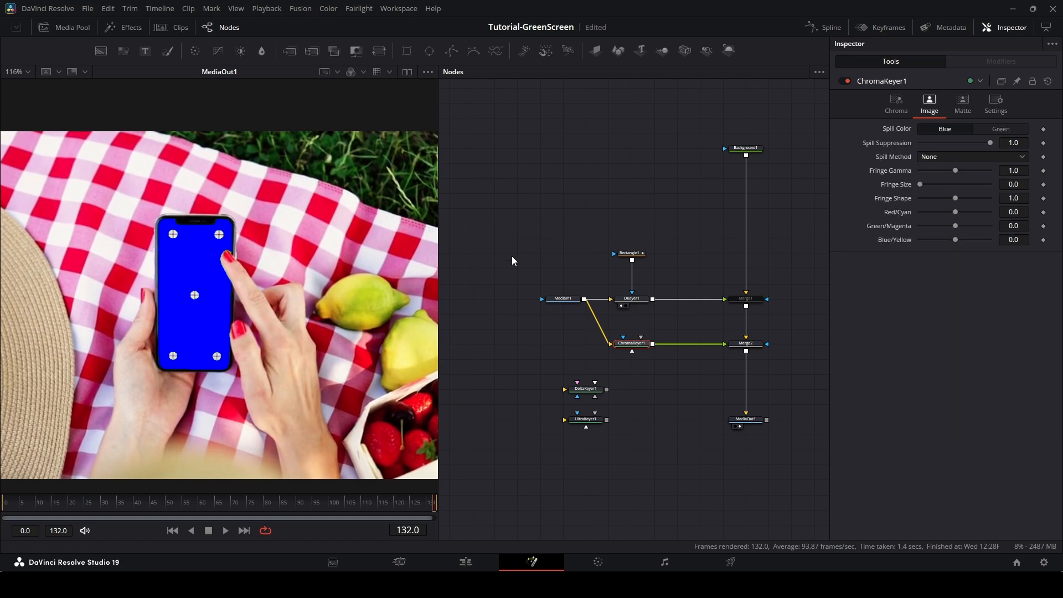
click(351, 71)
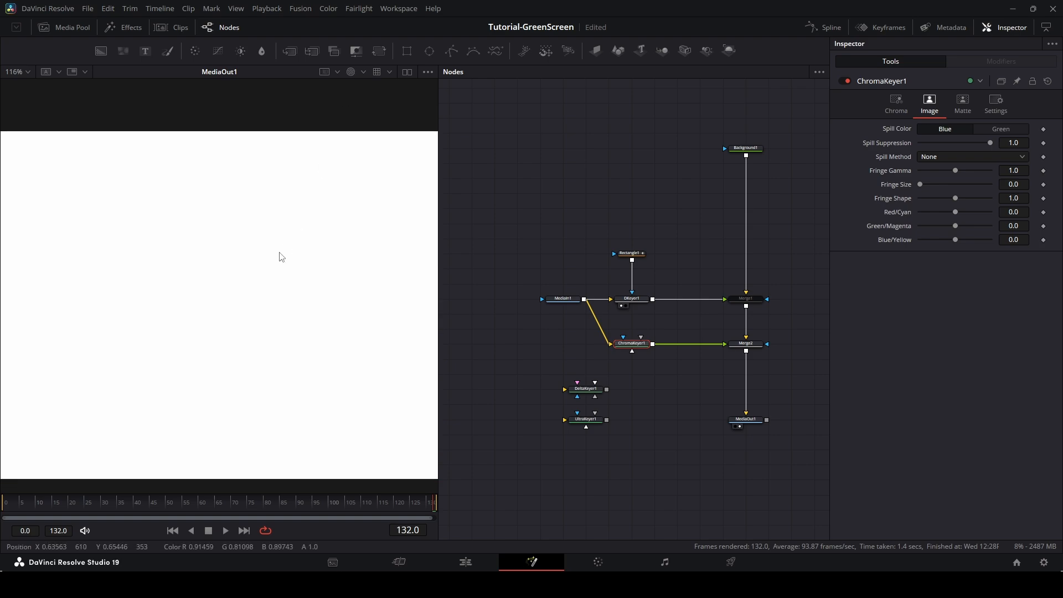
drag(631, 343, 495, 313)
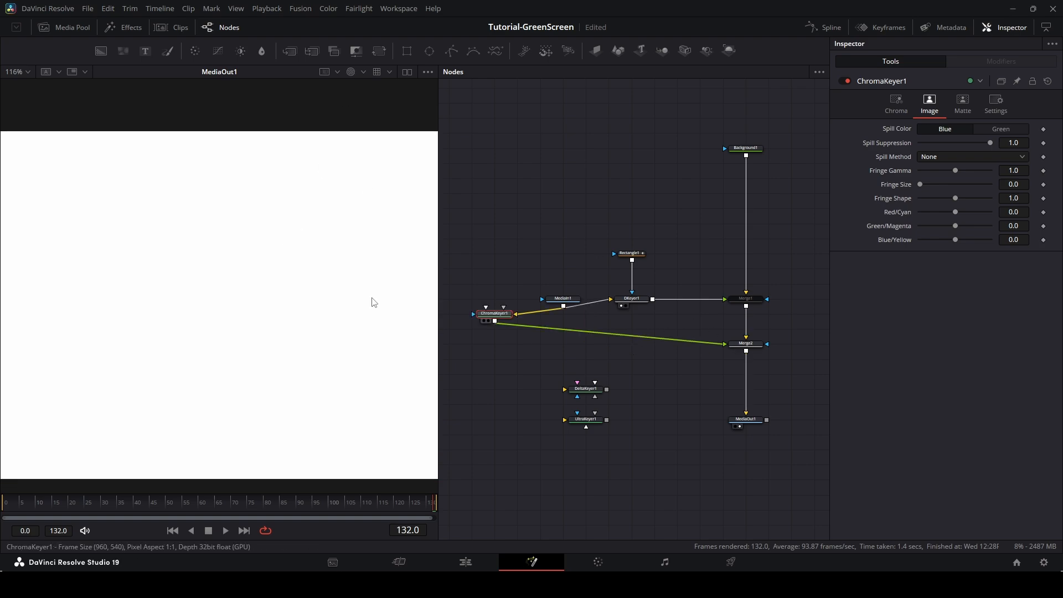
drag(374, 302, 365, 298)
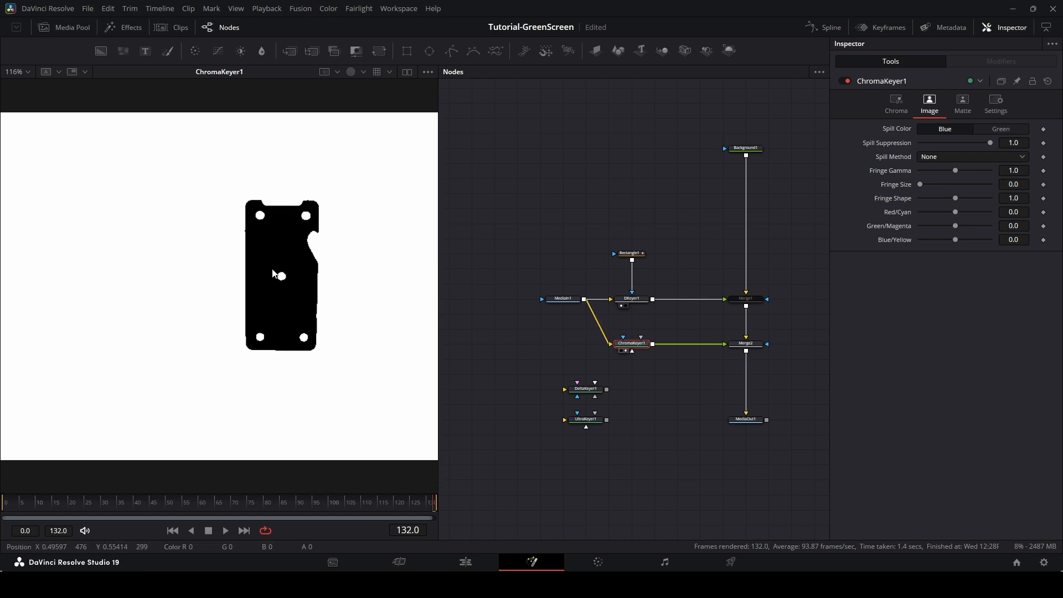
Inspect the ChromaKeyer1 matte across the timeline.
drag(126, 244, 7, 222)
drag(233, 192, 234, 197)
drag(375, 123, 372, 150)
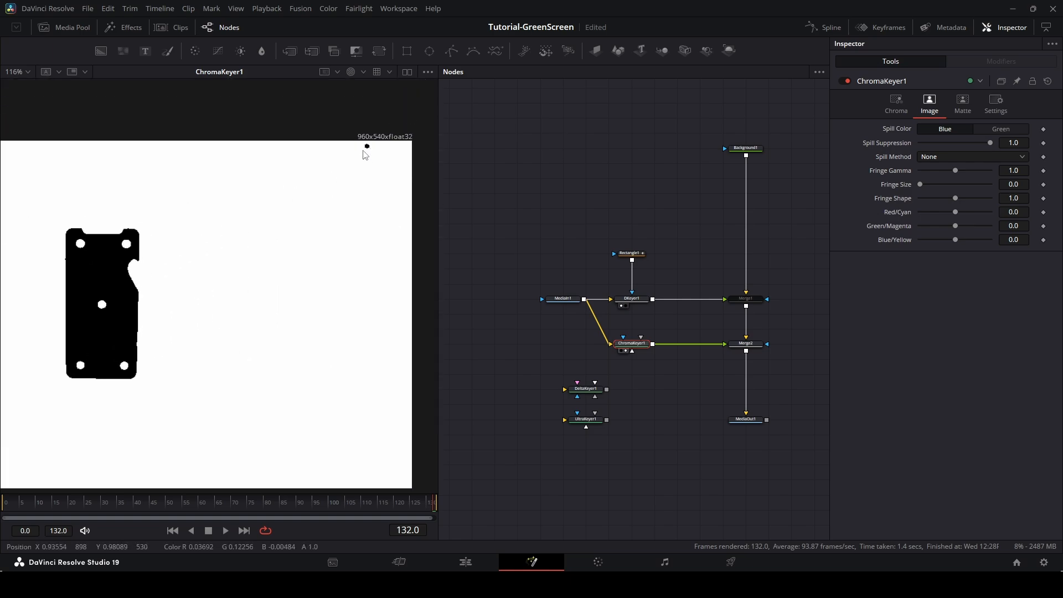
drag(295, 506, 267, 506)
scroll(285, 350, down, 2)
scroll(276, 399, up, 1)
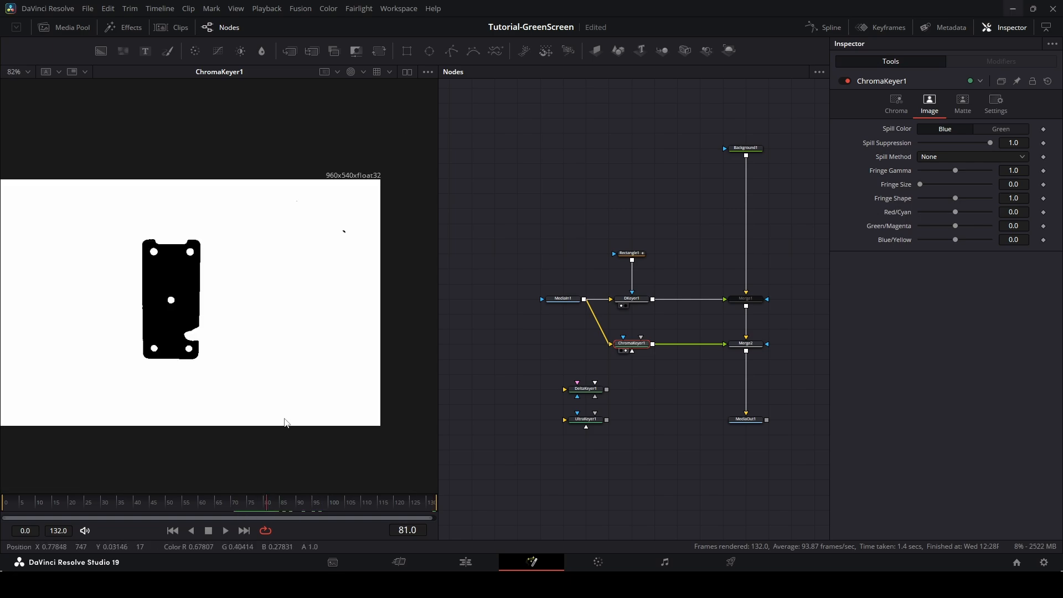
drag(276, 393, 318, 386)
drag(362, 508, 436, 497)
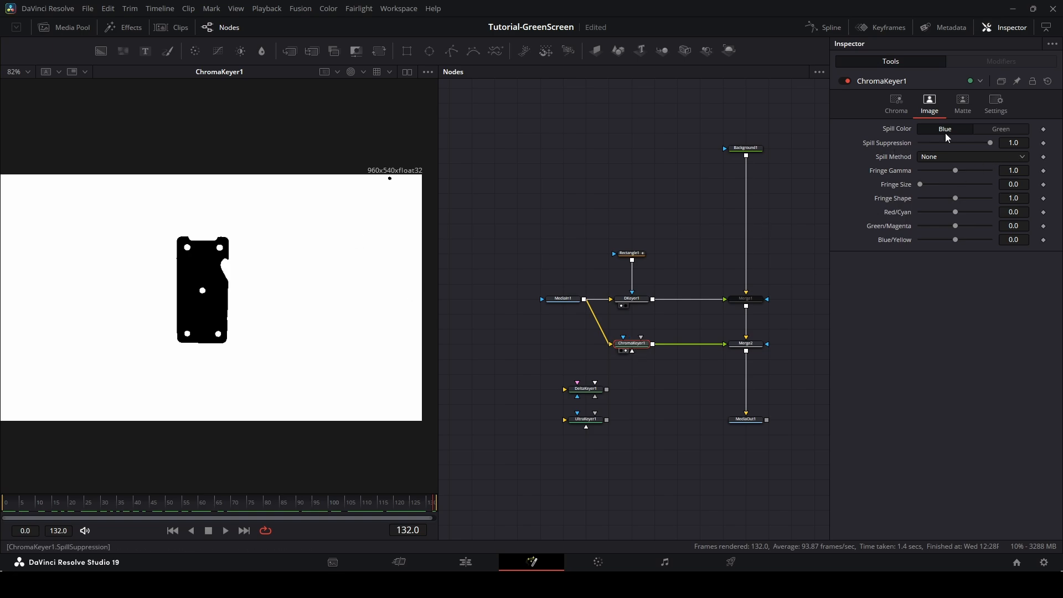
Try adjusting ChromaKeyer1's matte threshold and contract/expand settings.
click(963, 103)
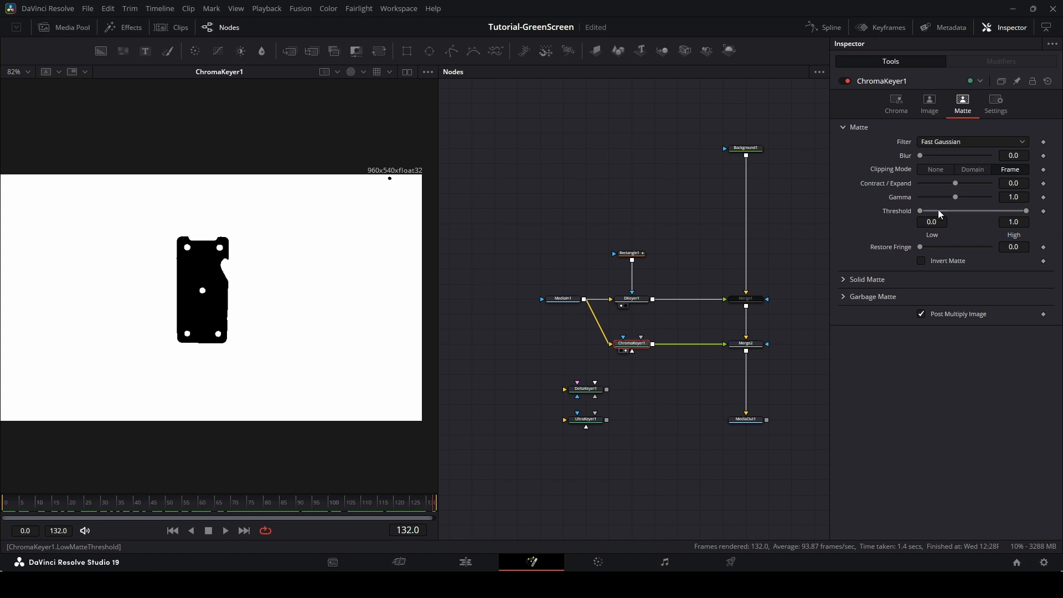
mouse_move(921, 210)
mouse_down()
mouse_move(1020, 210)
mouse_move(917, 213)
mouse_up()
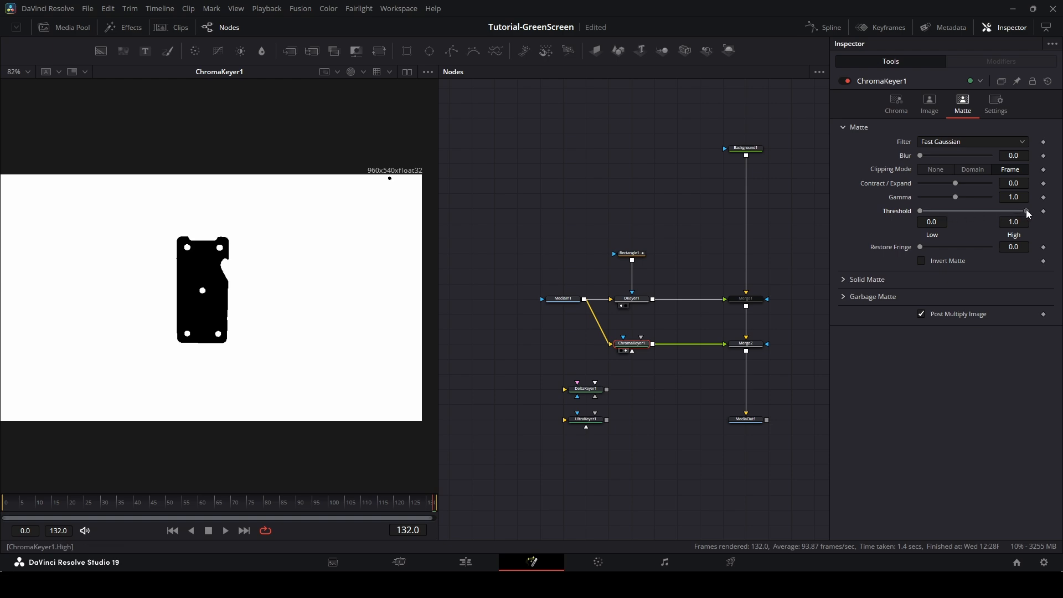
drag(1026, 211, 1017, 211)
drag(918, 245, 1006, 246)
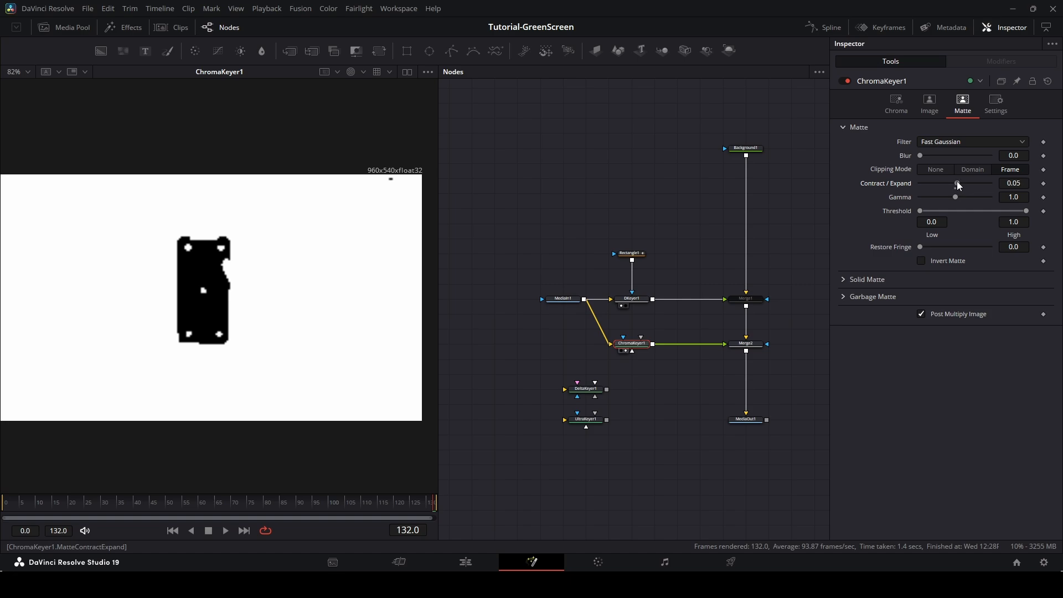
mouse_move(956, 182)
mouse_down()
mouse_move(971, 184)
mouse_move(920, 181)
mouse_move(958, 189)
mouse_up()
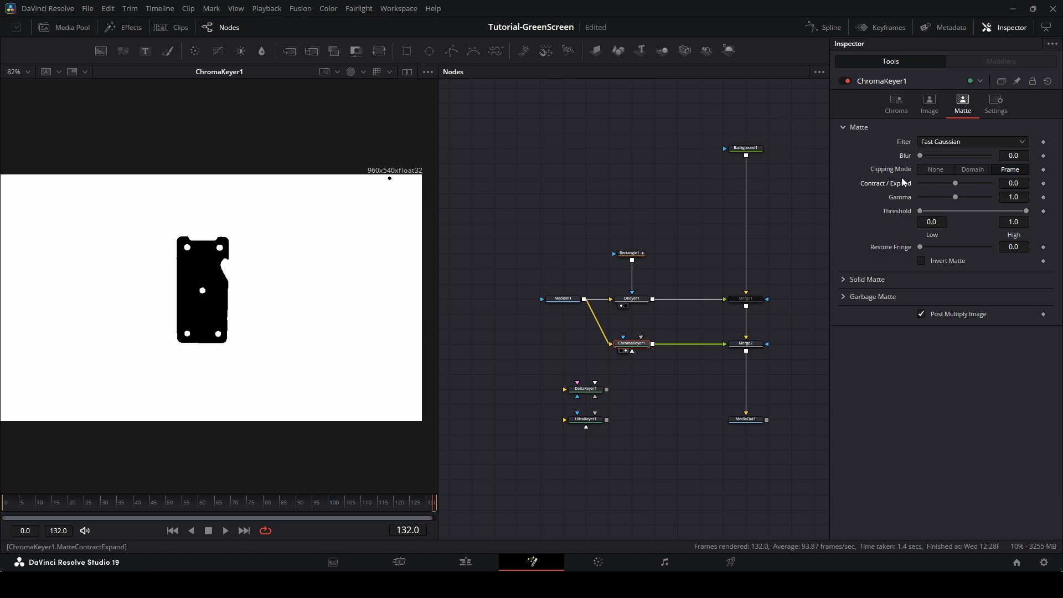
Set ChromaKeyer1's matte clipping mode to None and blur to 0.87.
click(934, 170)
drag(920, 155, 928, 153)
scroll(244, 261, up, 5)
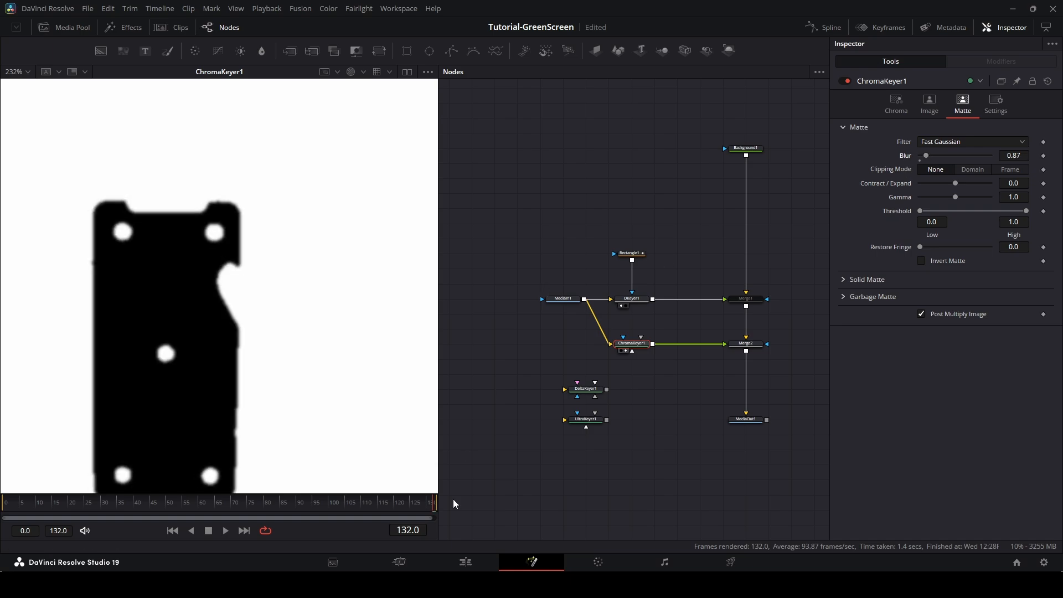
Preview the keyed clip on the Edit page and return to Fusion.
click(466, 561)
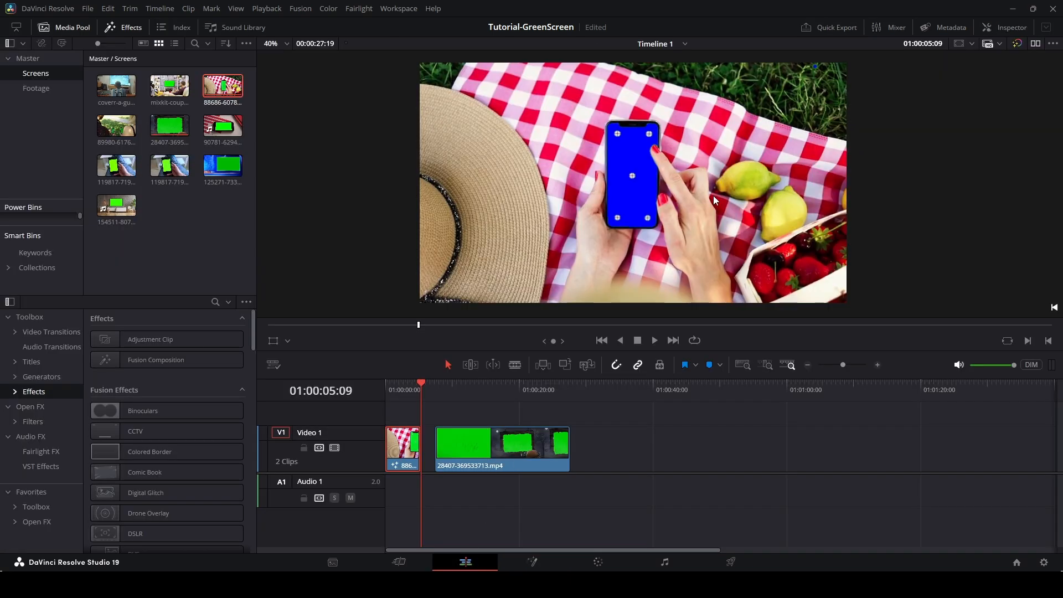
drag(745, 109, 707, 176)
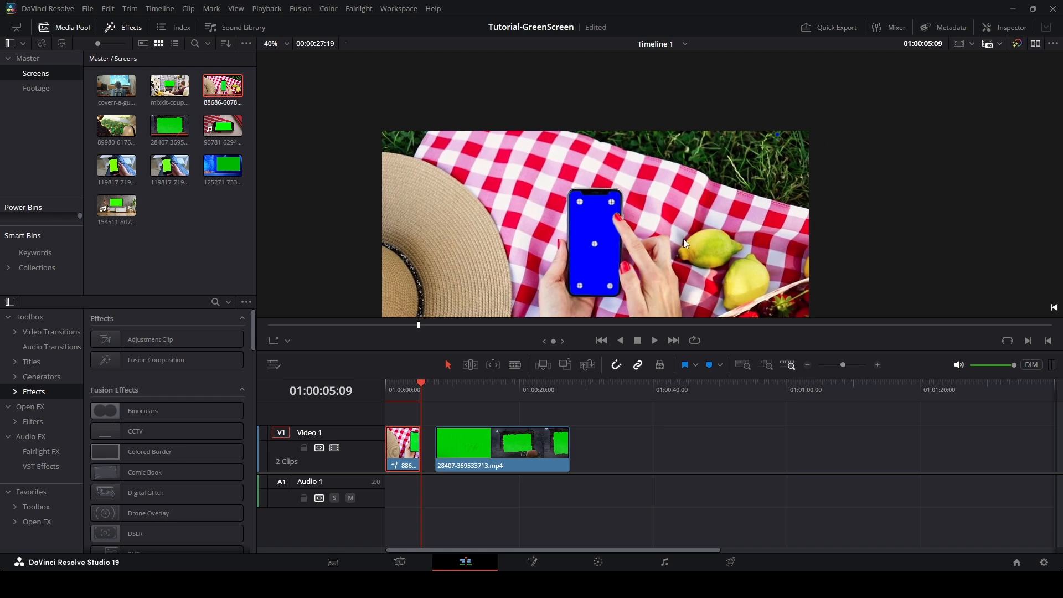
drag(608, 276, 612, 218)
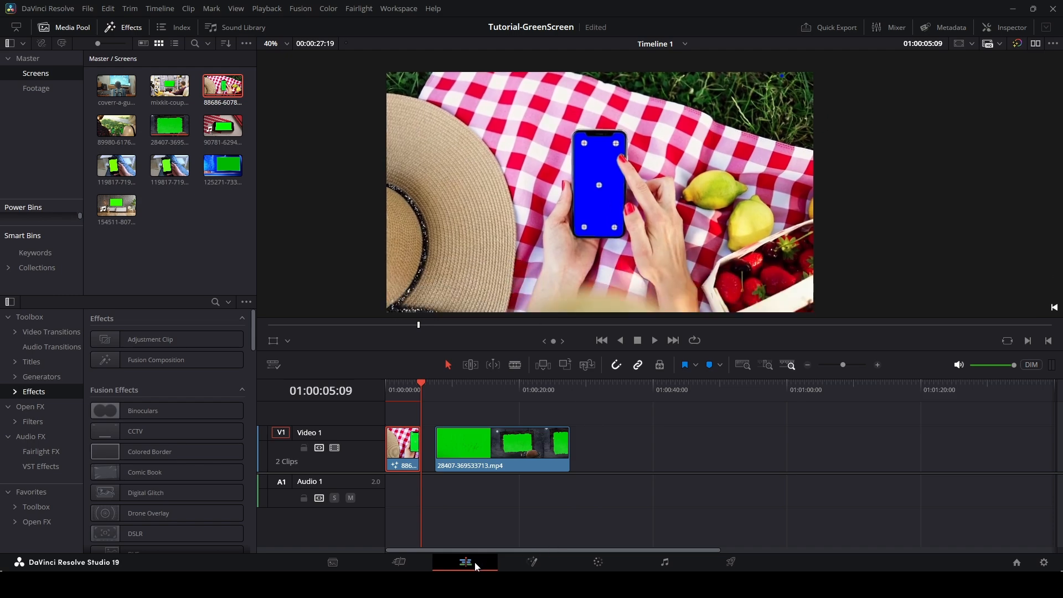
click(532, 562)
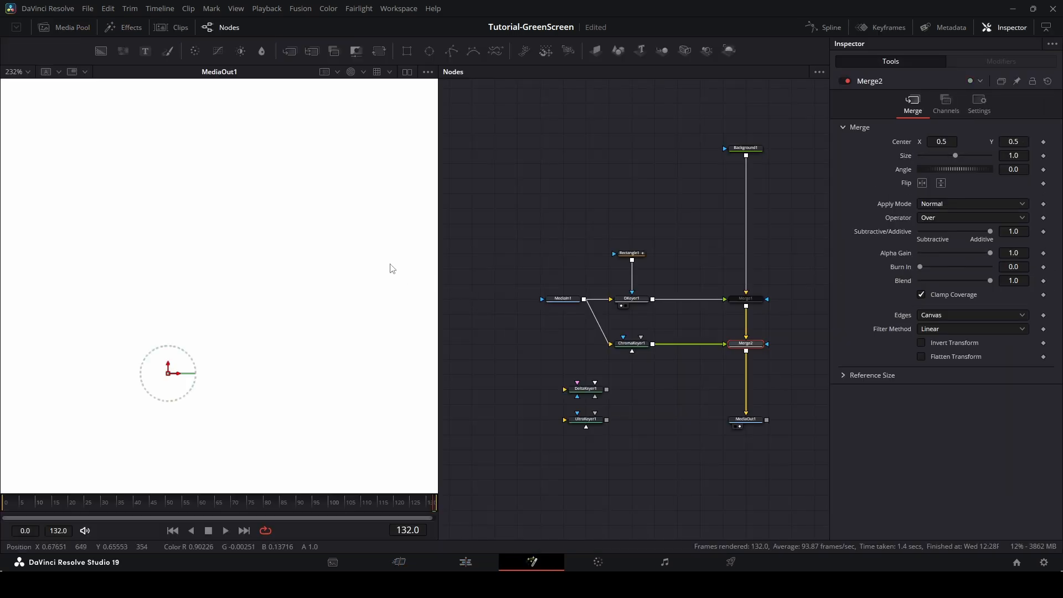
Connect Rectangle1 as a garbage mask to ChromaKeyer1 and reposition the Rectangle1 node.
drag(632, 260, 623, 337)
drag(639, 253, 662, 253)
scroll(293, 335, down, 2)
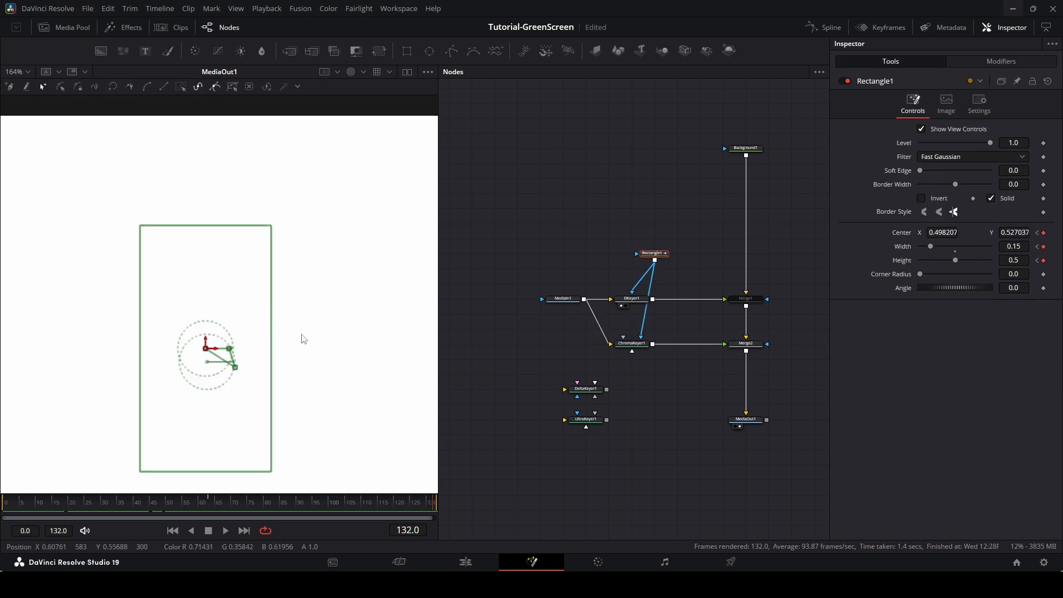
View Merge2 in colour and scrub the timeline to check the masked key on the phone.
drag(743, 345, 361, 353)
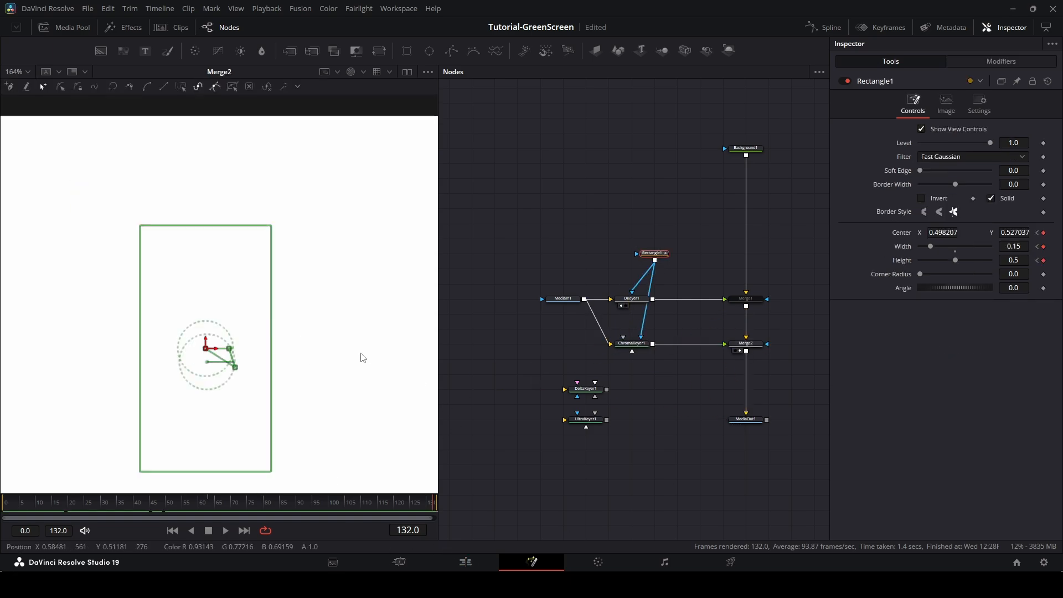
click(351, 71)
scroll(335, 307, down, 2)
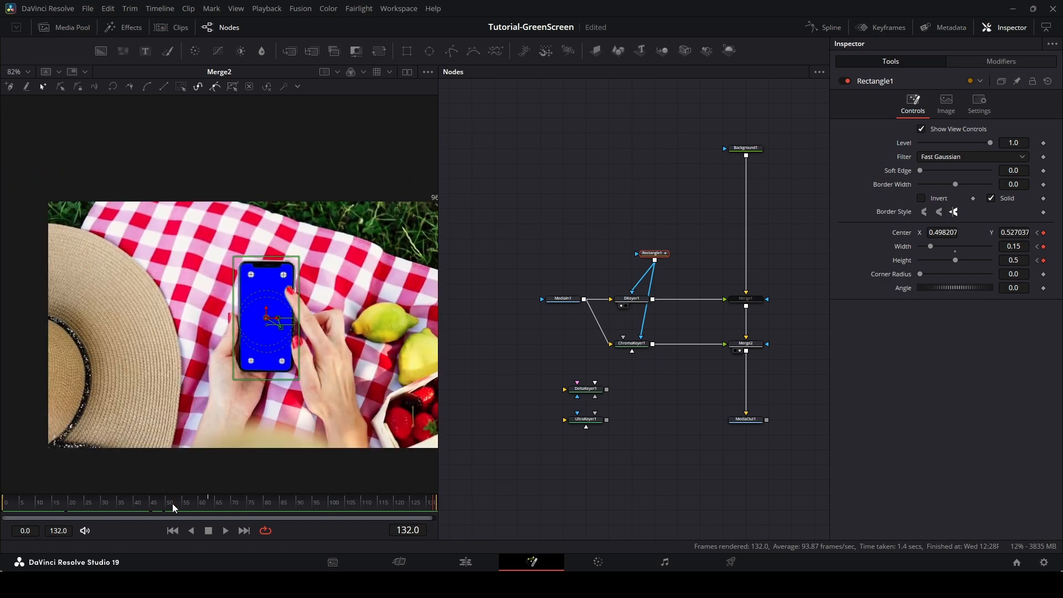
drag(173, 504, 267, 504)
scroll(262, 197, up, 4)
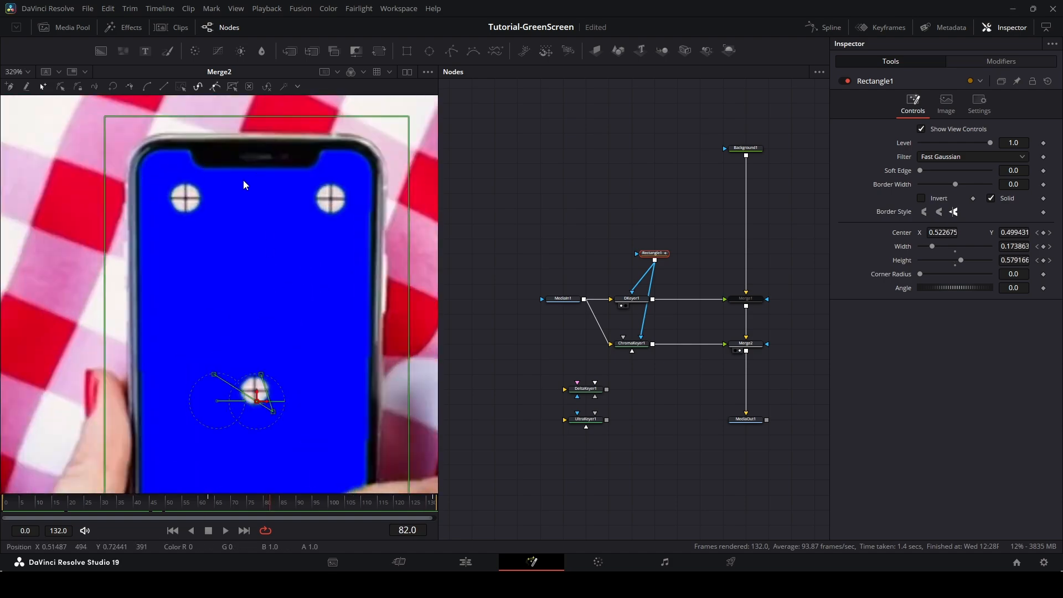
Compare the DKeyer1 and ChromaKeyer1 results in the viewer.
click(740, 300)
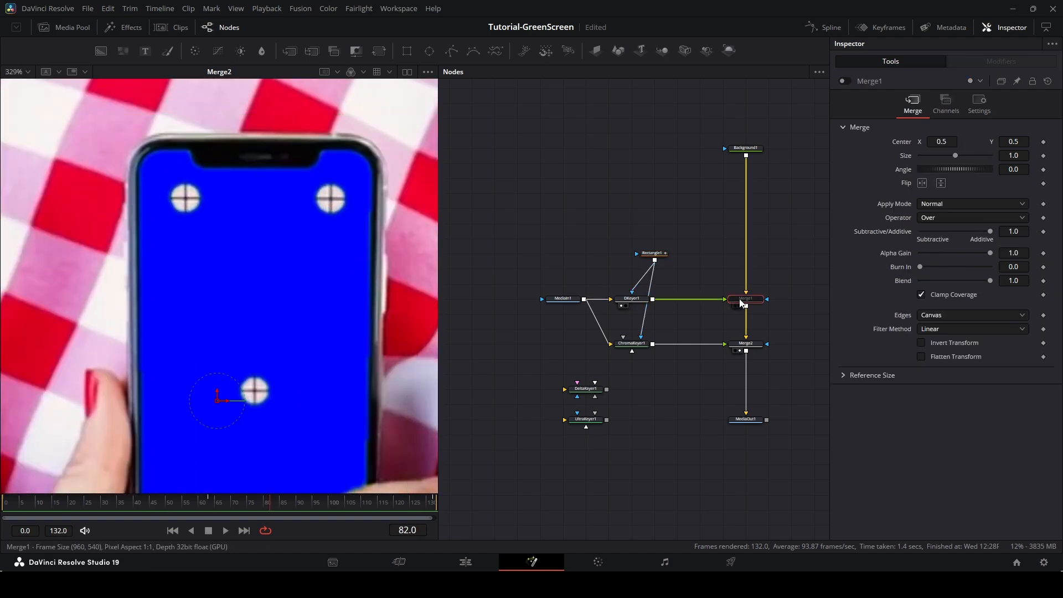
click(625, 306)
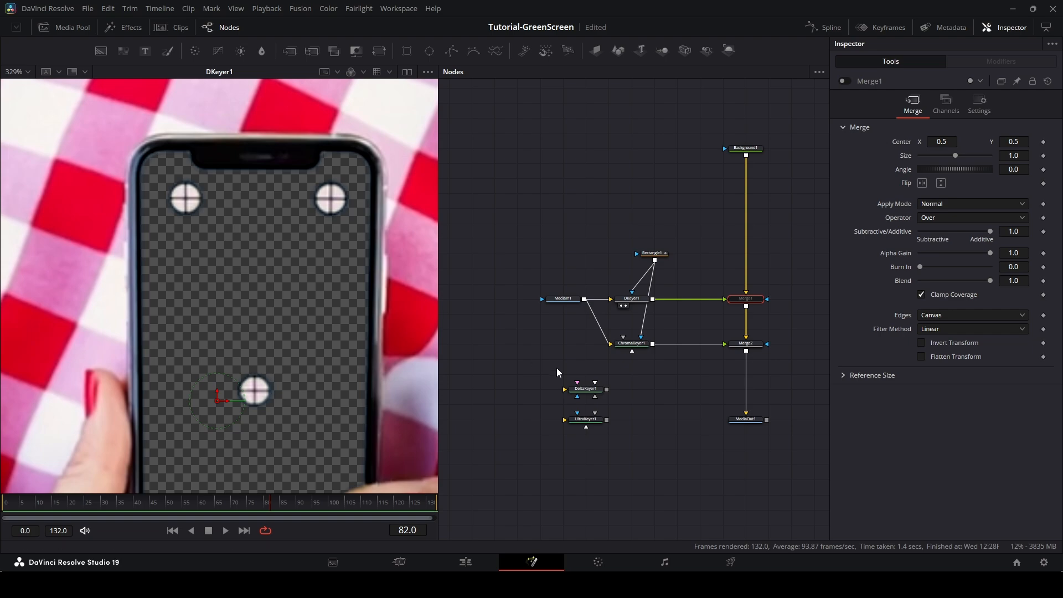
click(626, 351)
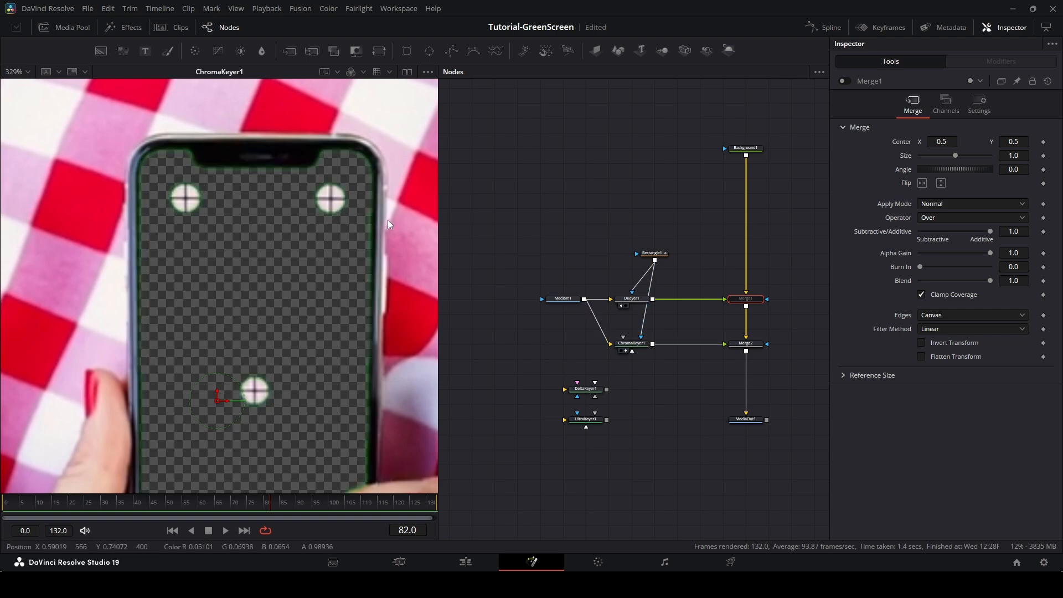
click(633, 348)
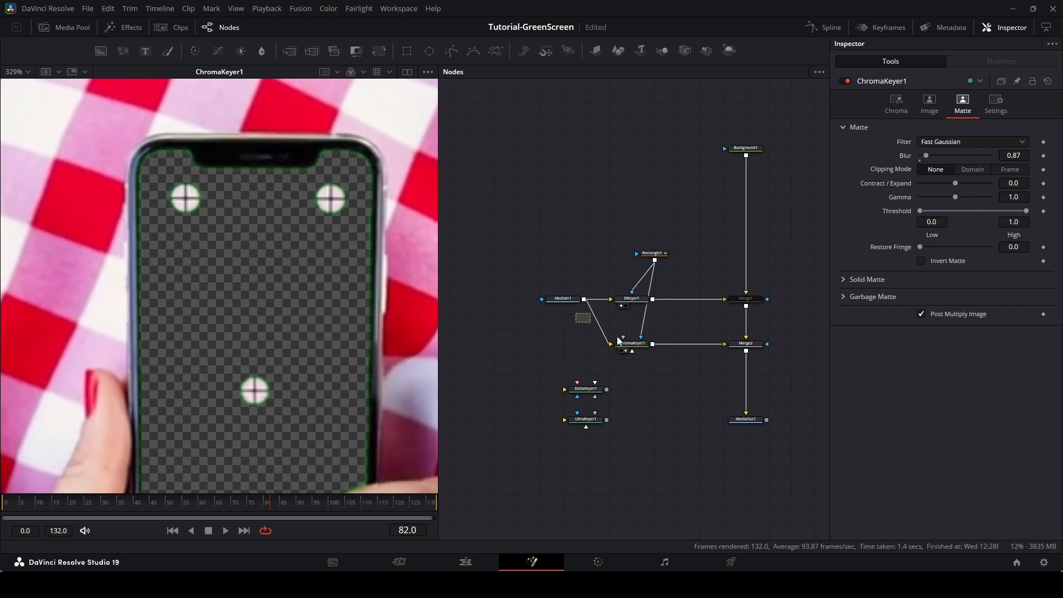
Replace ChromaKeyer1 with UltraKeyer1 between MediaIn1 and Merge2, and view UltraKeyer1's output.
drag(576, 313, 814, 356)
key(Delete)
click(751, 299)
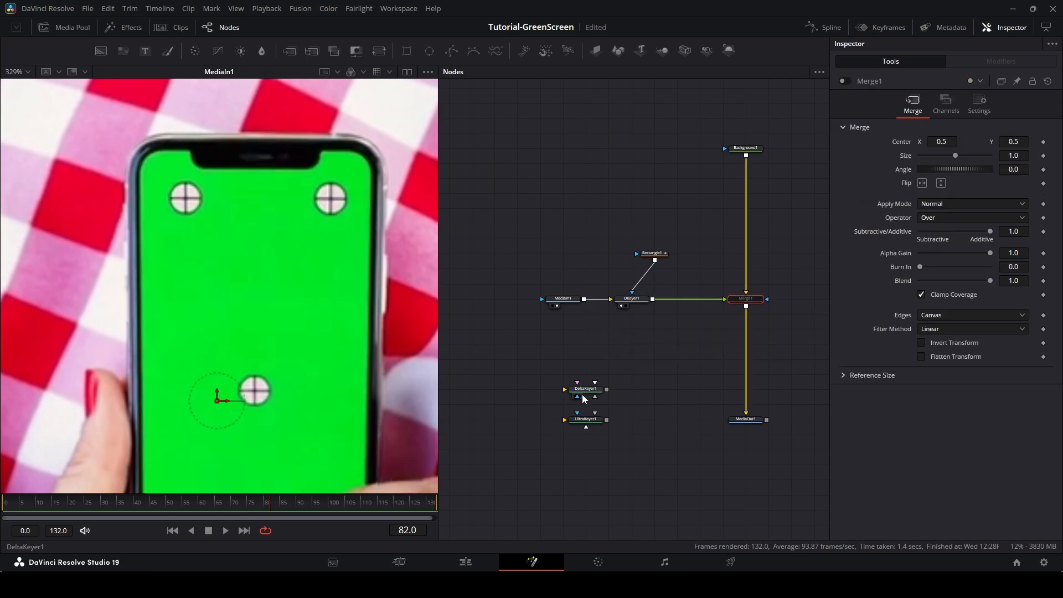
drag(579, 394, 747, 309)
click(621, 351)
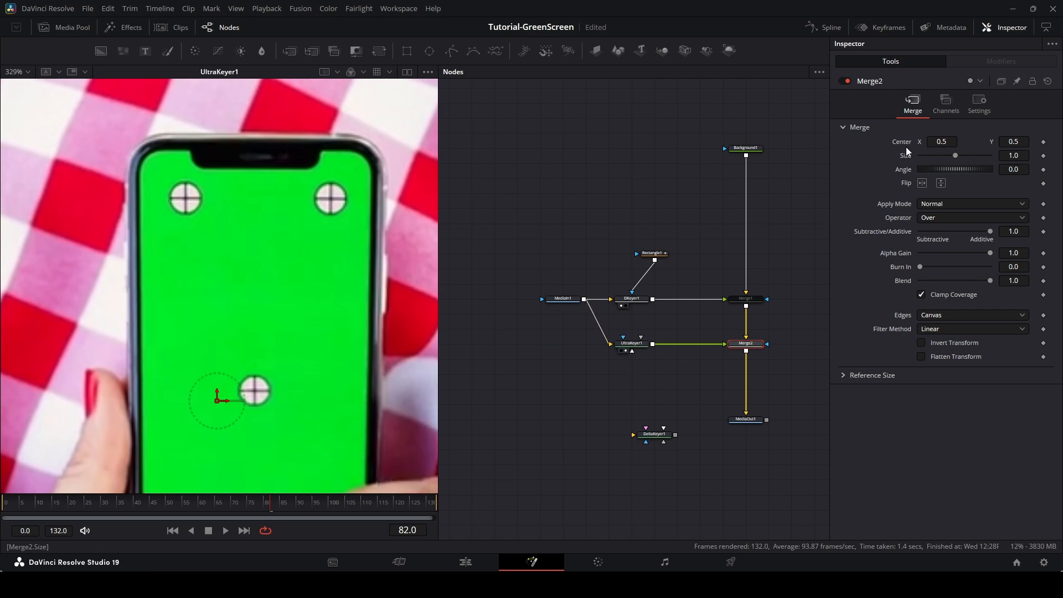
Sample the phone's green screen as UltraKeyer1's background colour and connect Rectangle1 as its garbage mask.
click(632, 344)
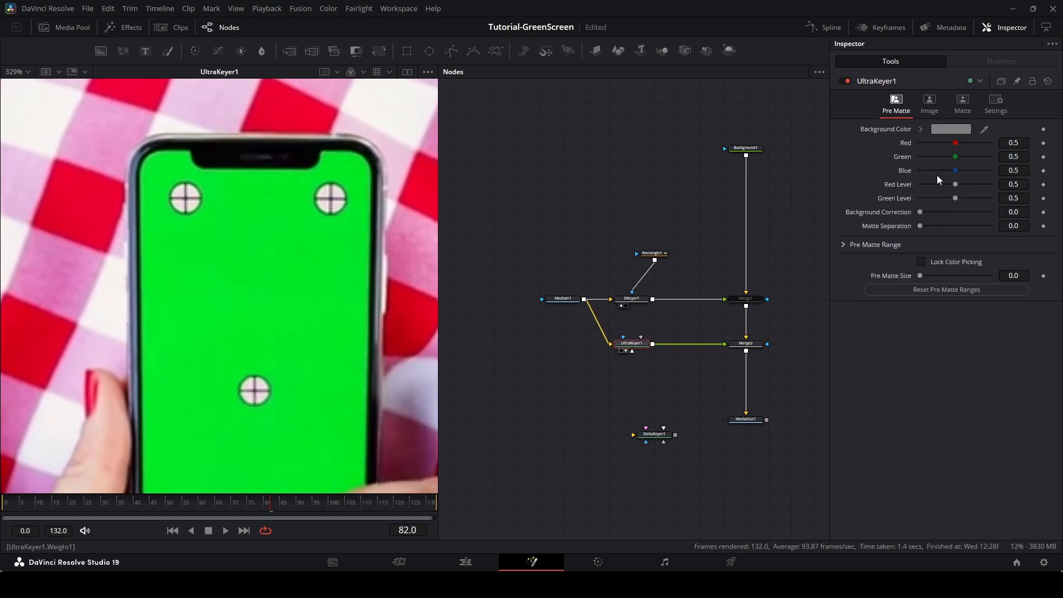
drag(985, 130, 293, 303)
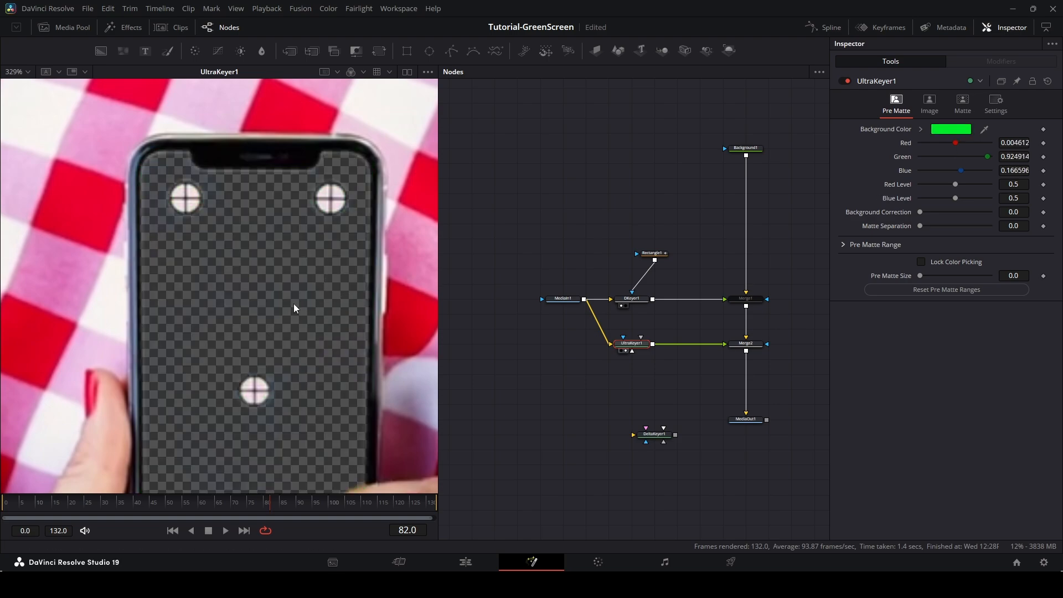
key(ctrl+f)
drag(359, 230, 328, 254)
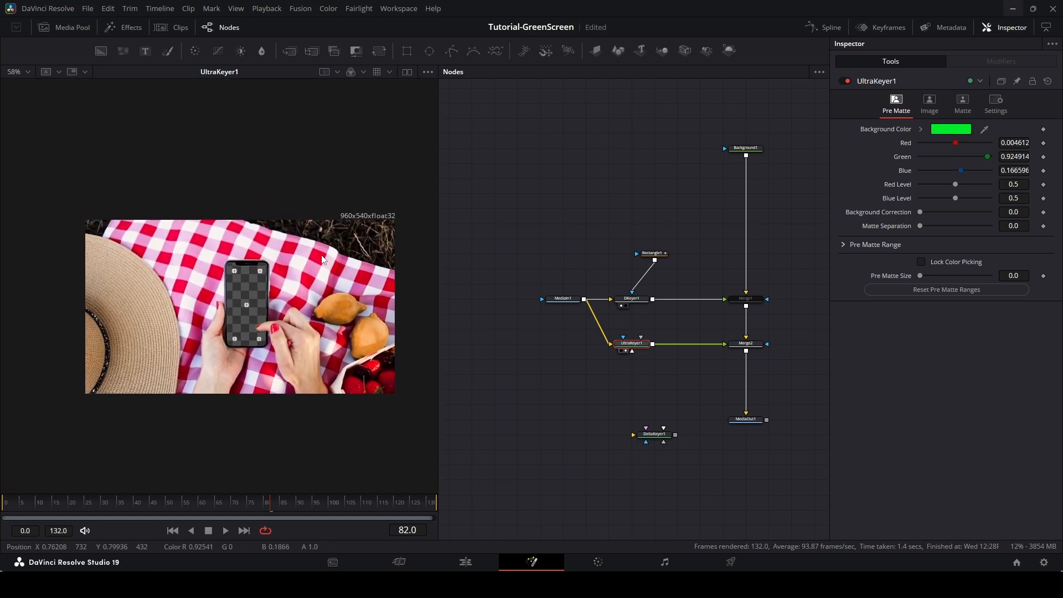
scroll(322, 255, up, 2)
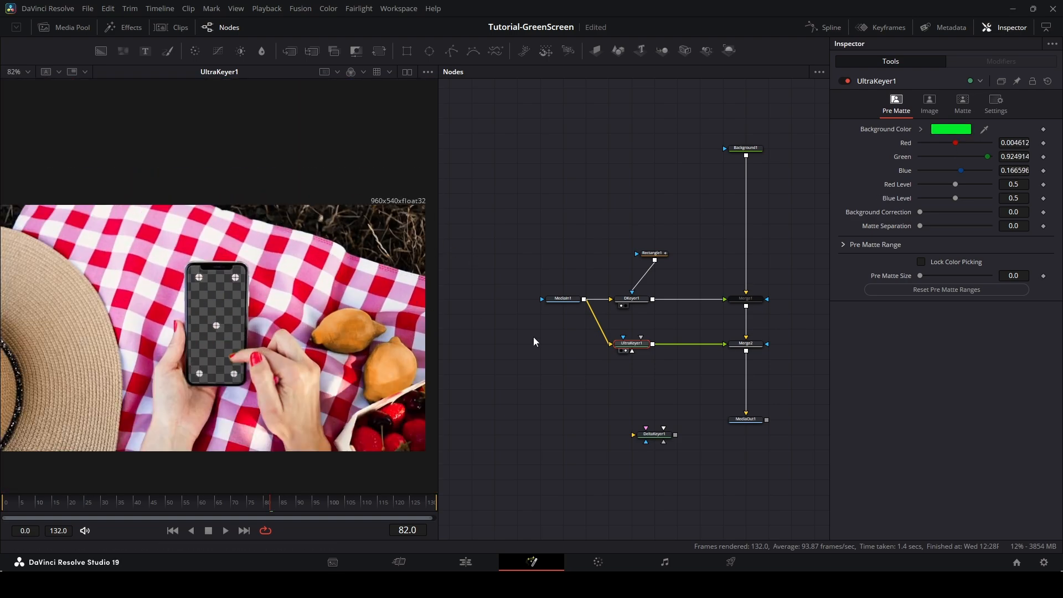
drag(655, 268, 629, 343)
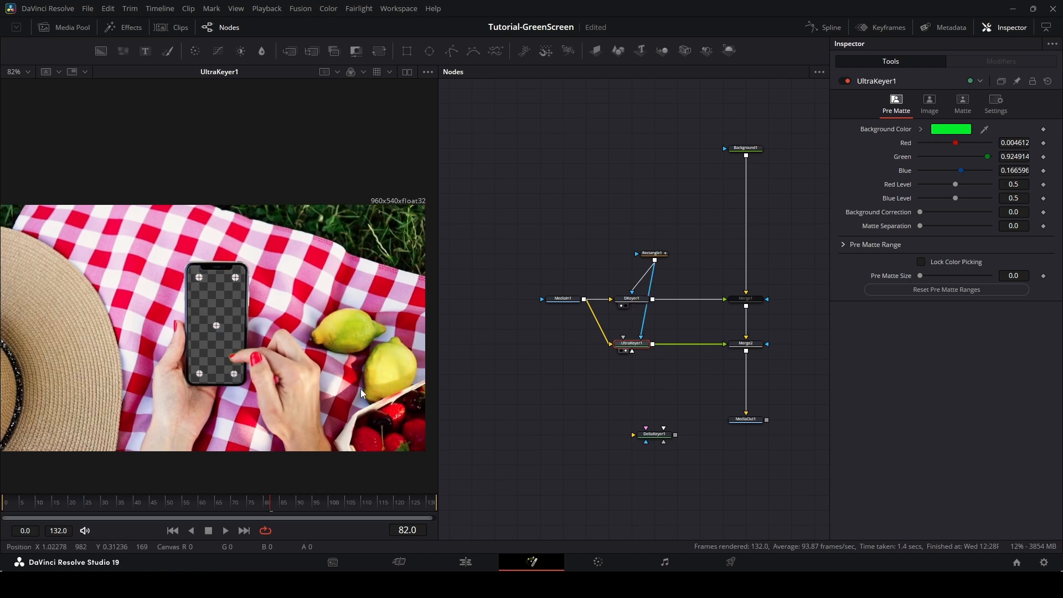
Return to the first frame and inspect UltraKeyer1's matte settings around the phone's edges.
click(38, 505)
drag(38, 504, 2, 496)
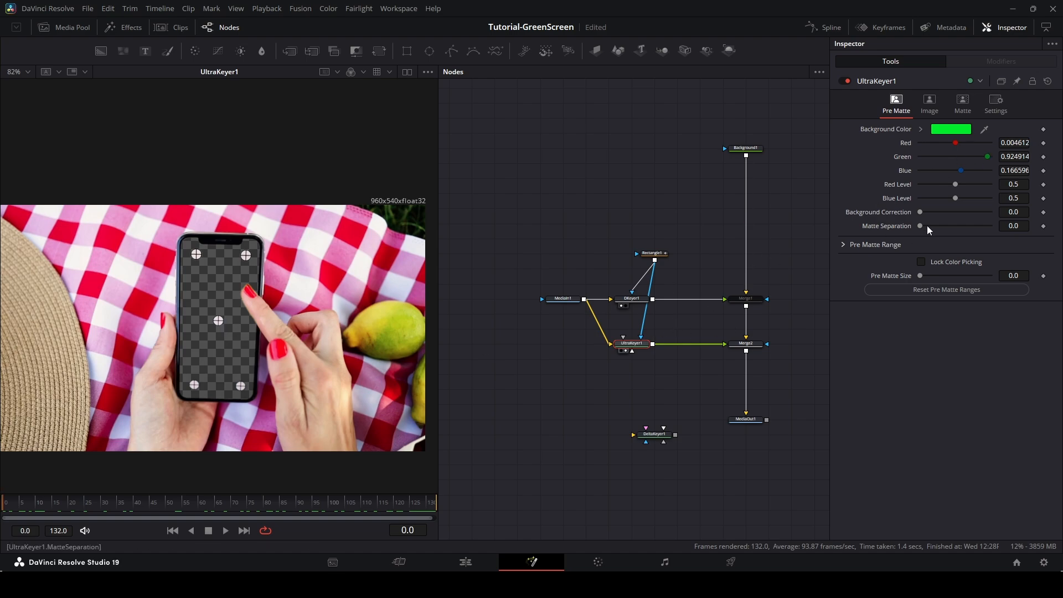
click(959, 103)
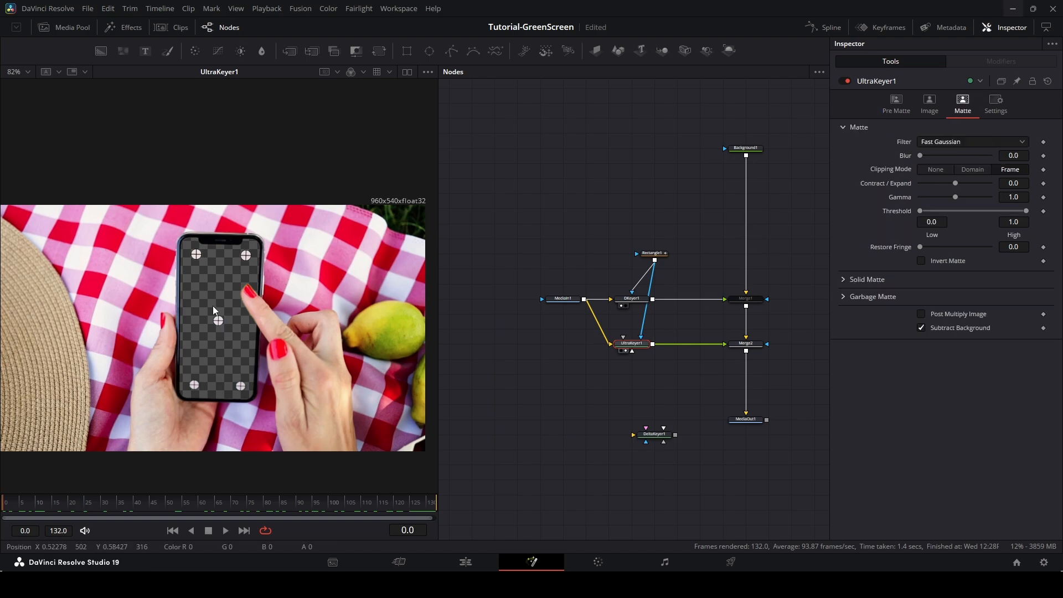
scroll(212, 306, up, 5)
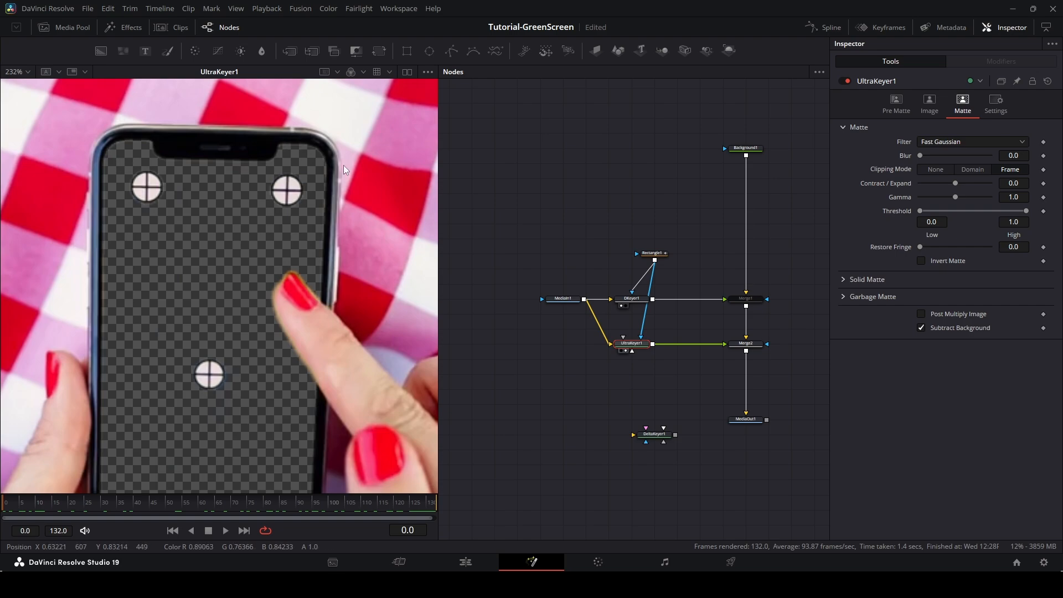
drag(314, 397, 350, 258)
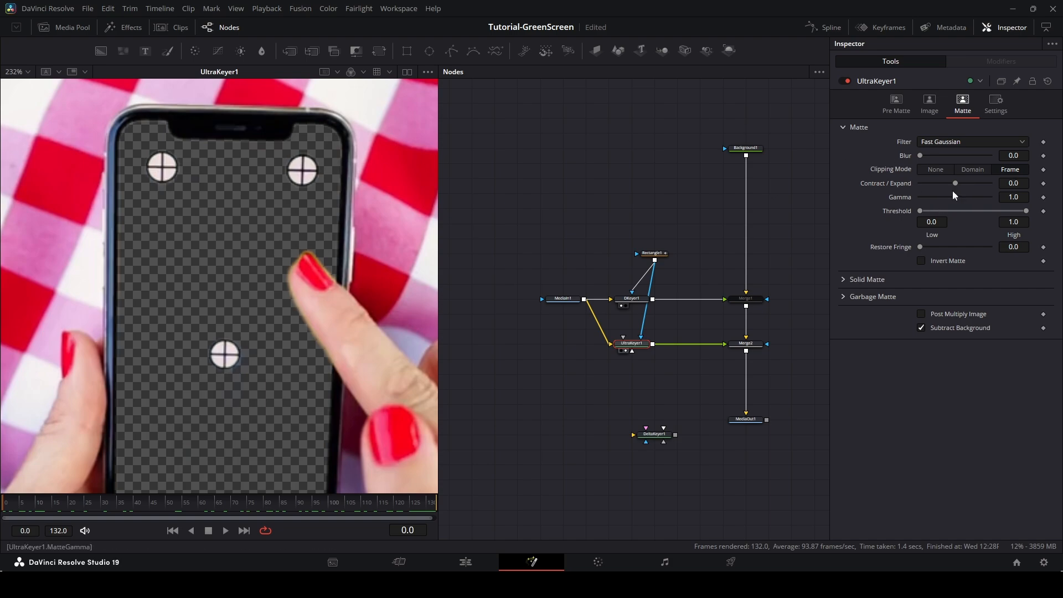
Try UltraKeyer1's Contract/Expand at 1.0 and Gamma at 3.0, resetting each to default.
drag(955, 183, 990, 183)
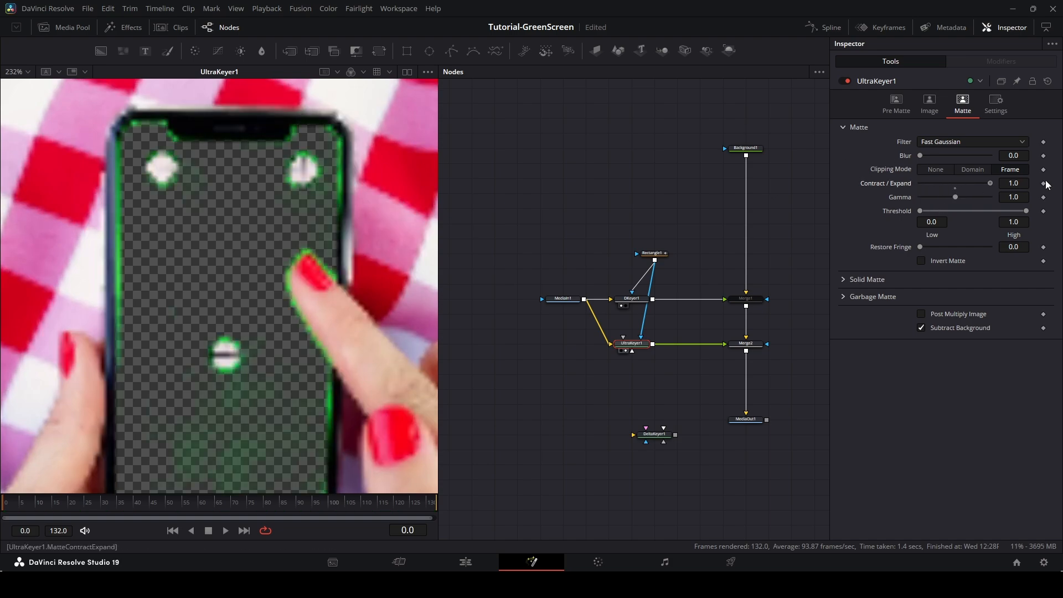
double_click(899, 184)
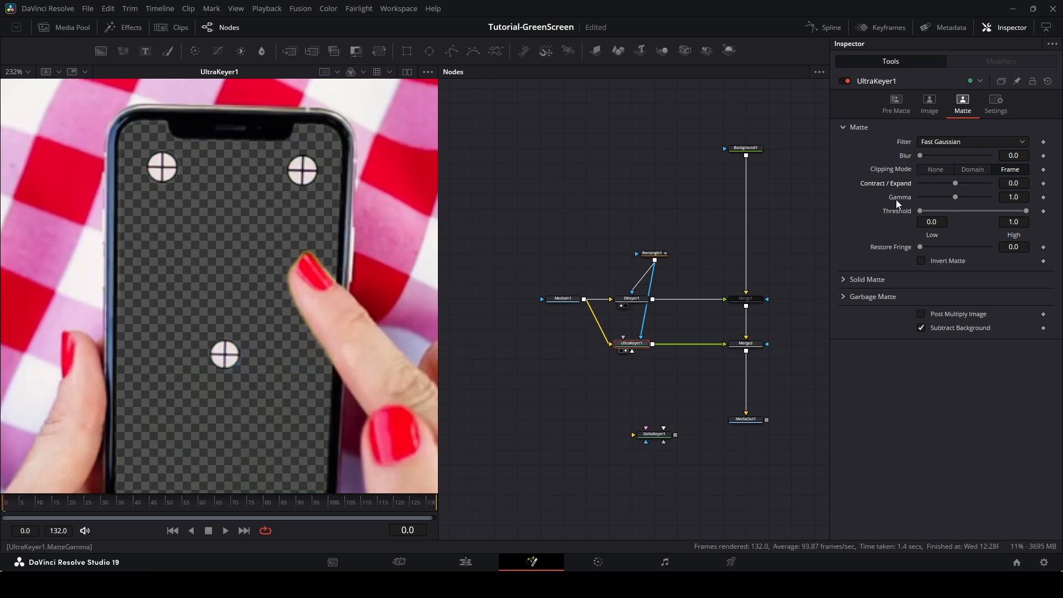
drag(955, 197, 1019, 197)
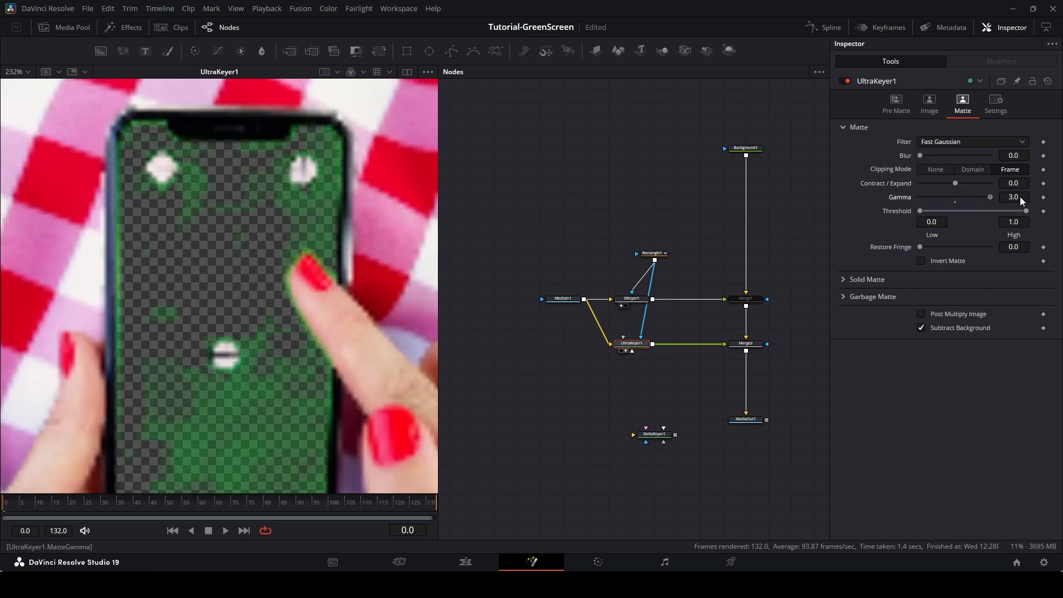
double_click(903, 198)
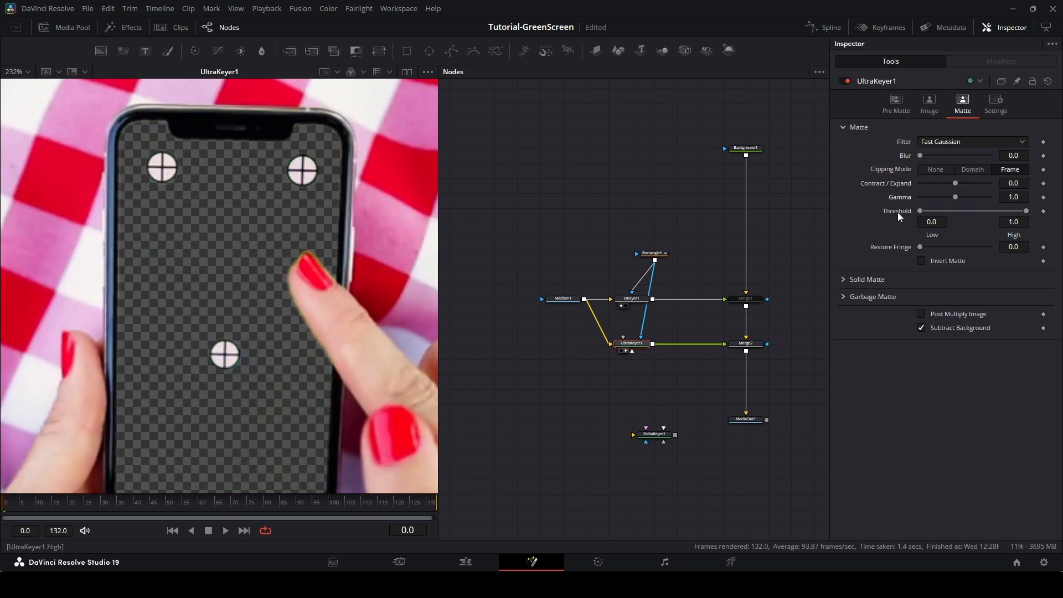
Place DeltaKeyer1 below UltraKeyer1 and feed it from MediaIn1.
scroll(379, 284, down, 2)
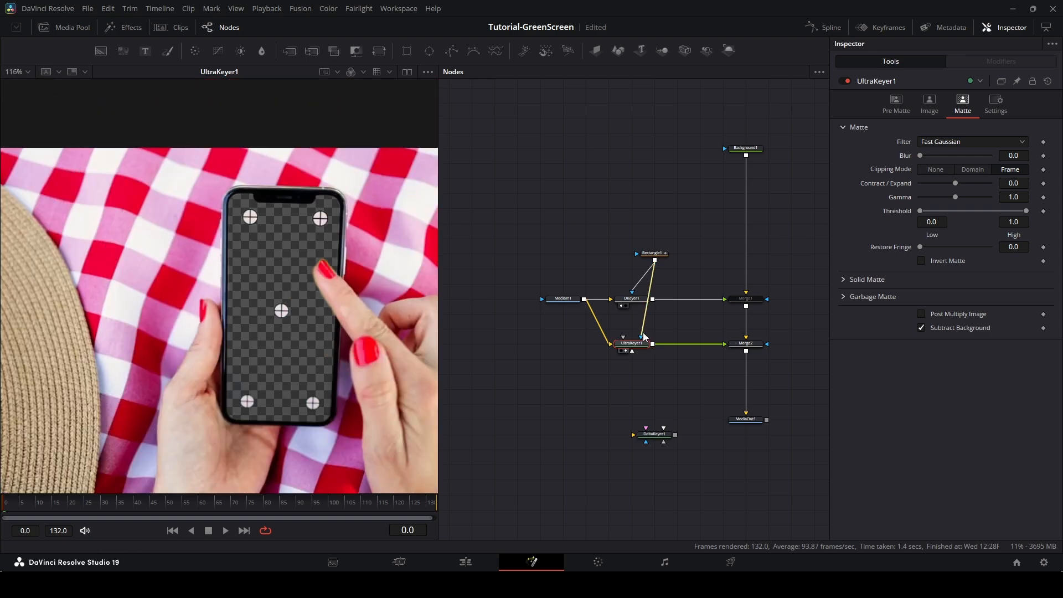
drag(653, 434, 631, 373)
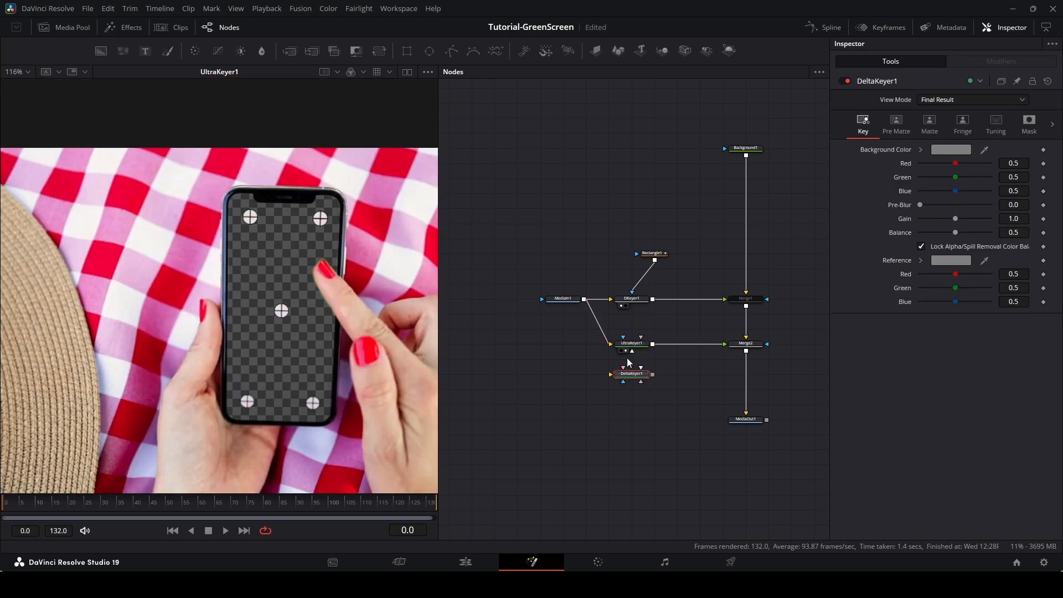
drag(584, 299, 610, 374)
Reconnect Rectangle1 to UltraKeyer1's garbage mask and compare UltraKeyer1 and DeltaKeyer1 in the viewer.
drag(654, 260, 641, 337)
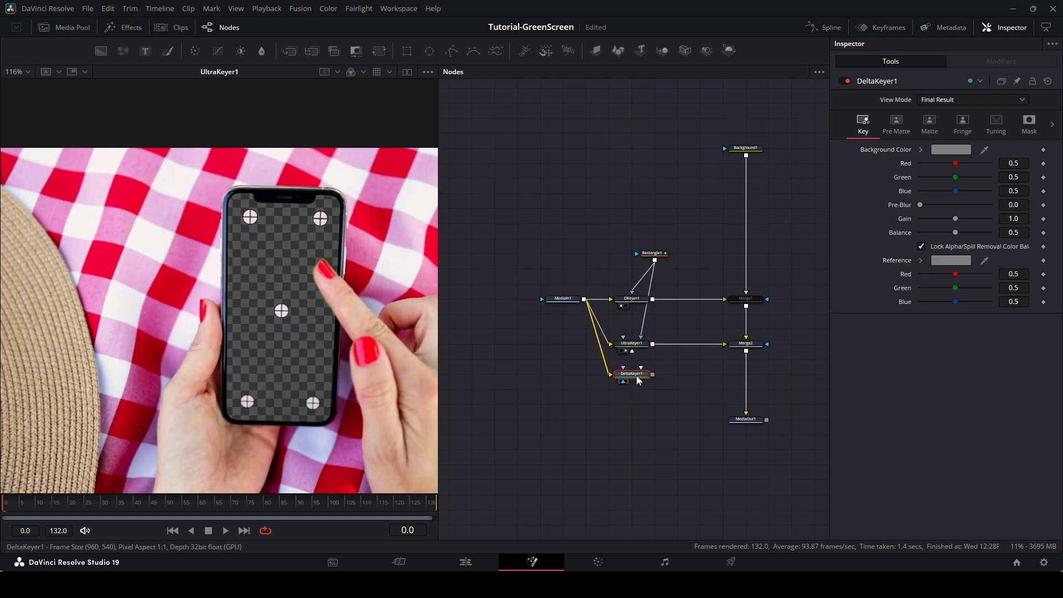
drag(636, 375, 383, 353)
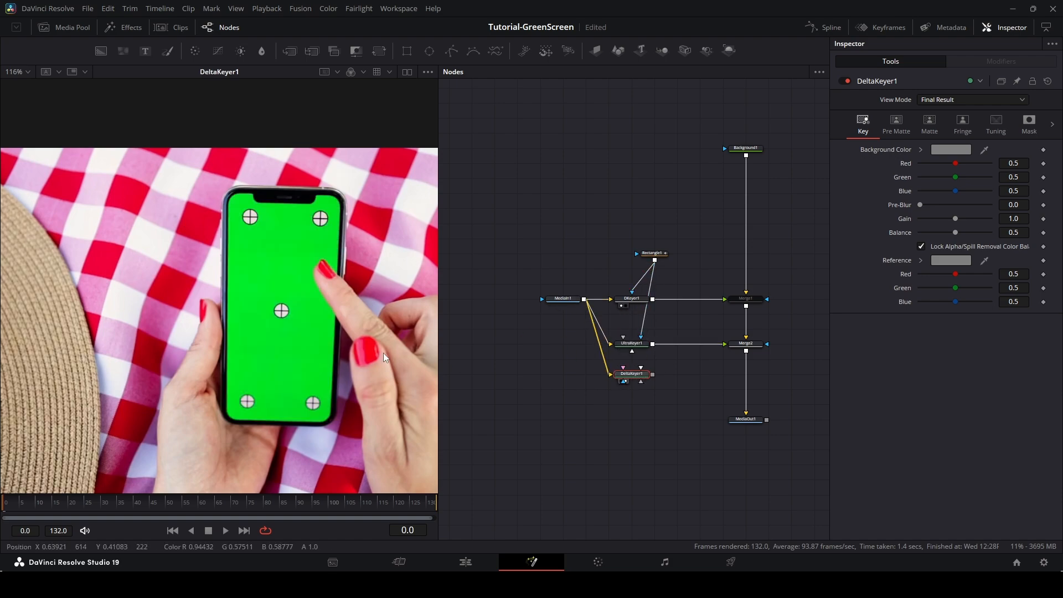
click(622, 350)
click(635, 343)
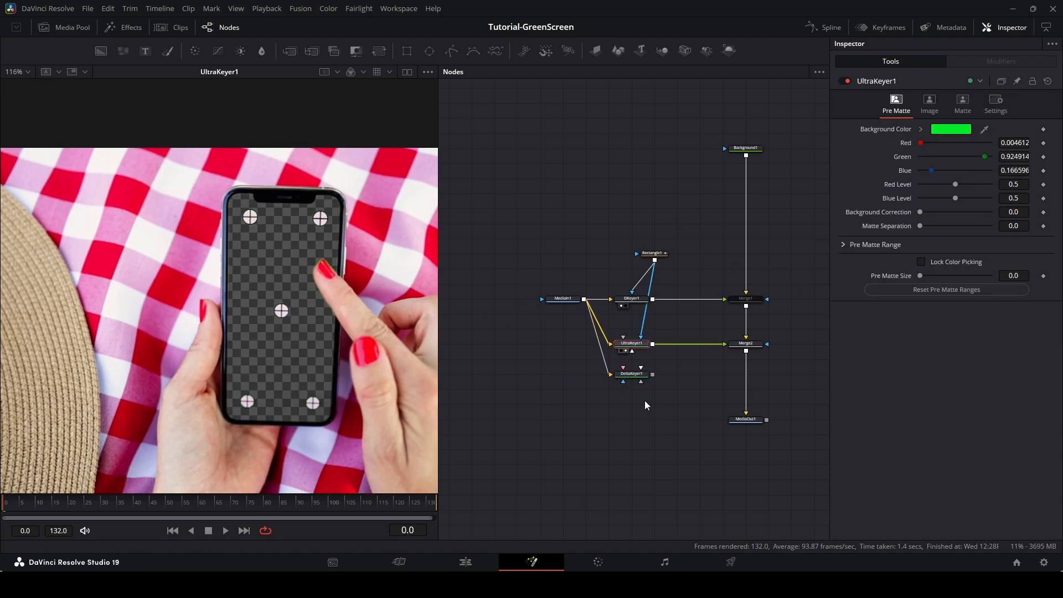
click(636, 368)
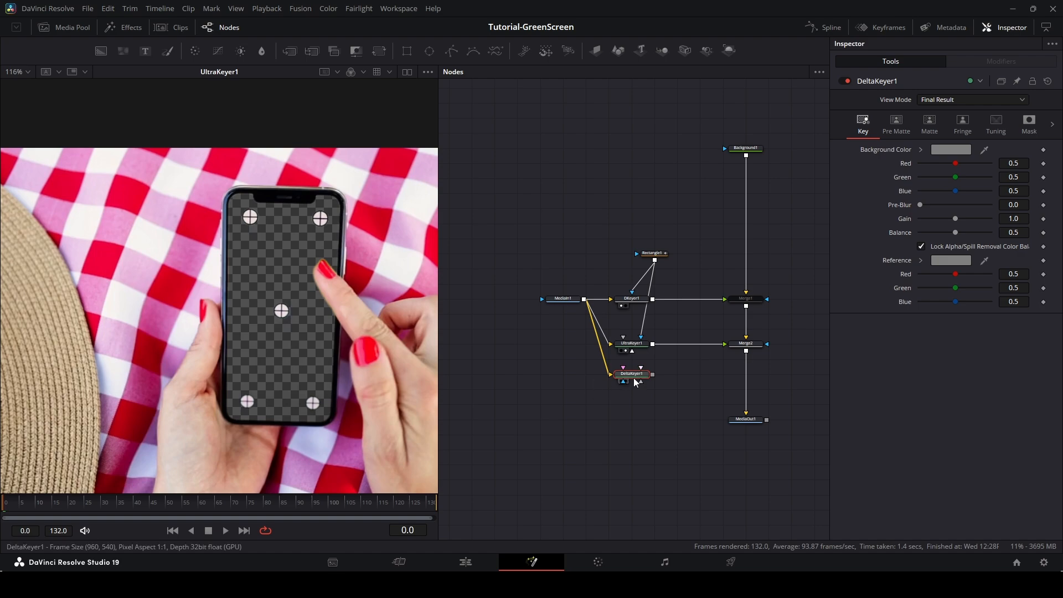
click(623, 381)
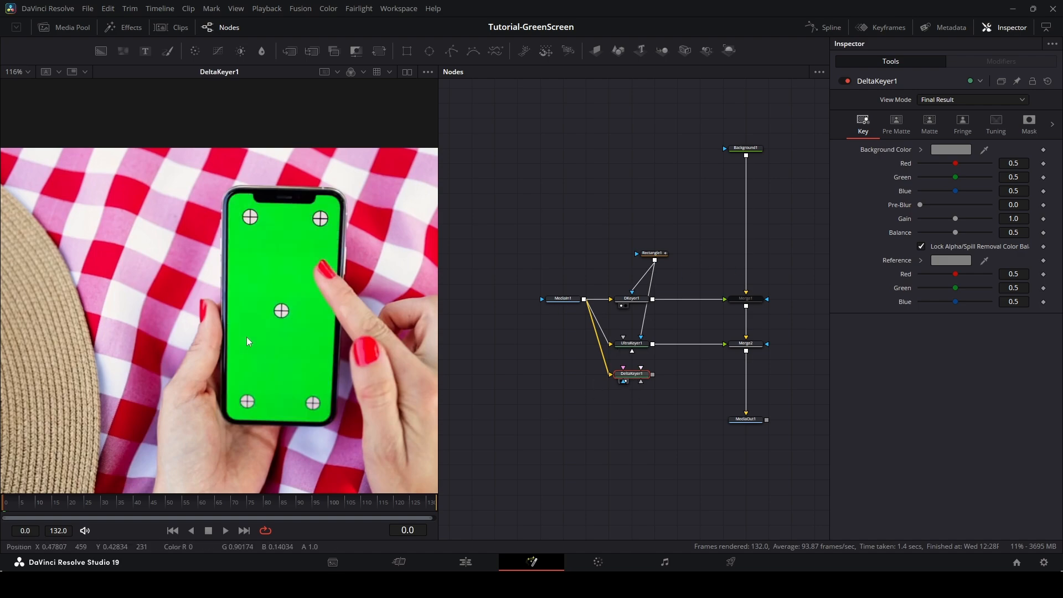
Sample the phone's green screen as DeltaKeyer1's background colour.
scroll(271, 321, down, 6)
scroll(324, 256, up, 2)
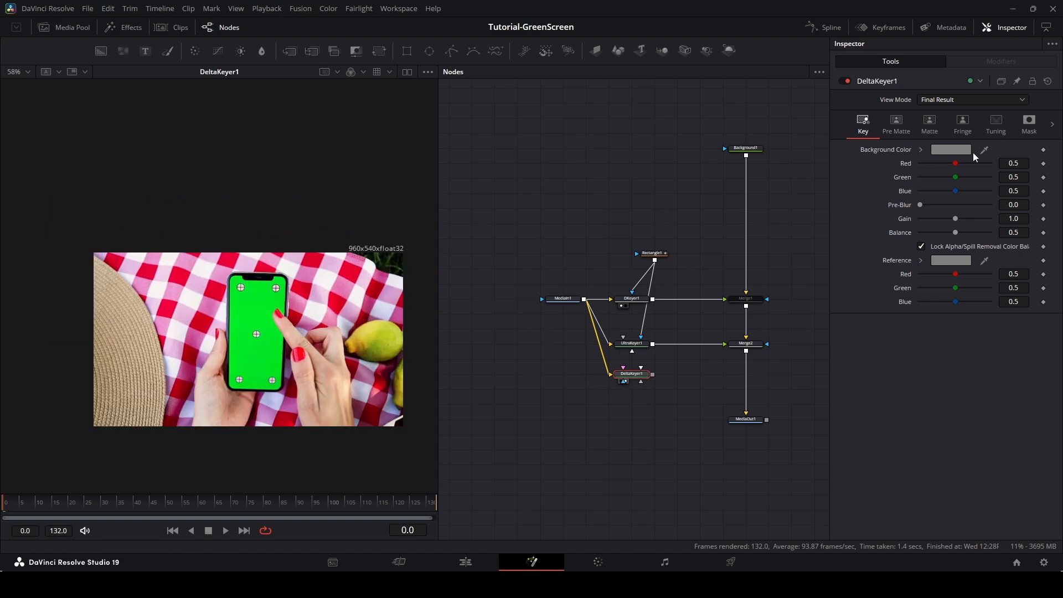
drag(711, 297, 257, 332)
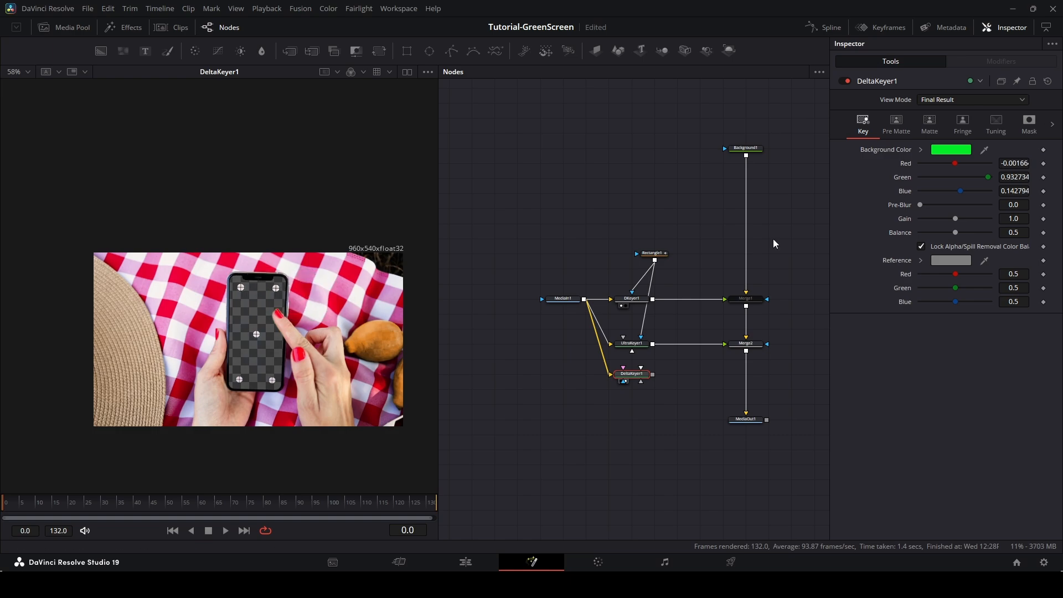
Connect Rectangle1 as DeltaKeyer1's garbage mask and open its Matte settings.
drag(655, 261, 625, 382)
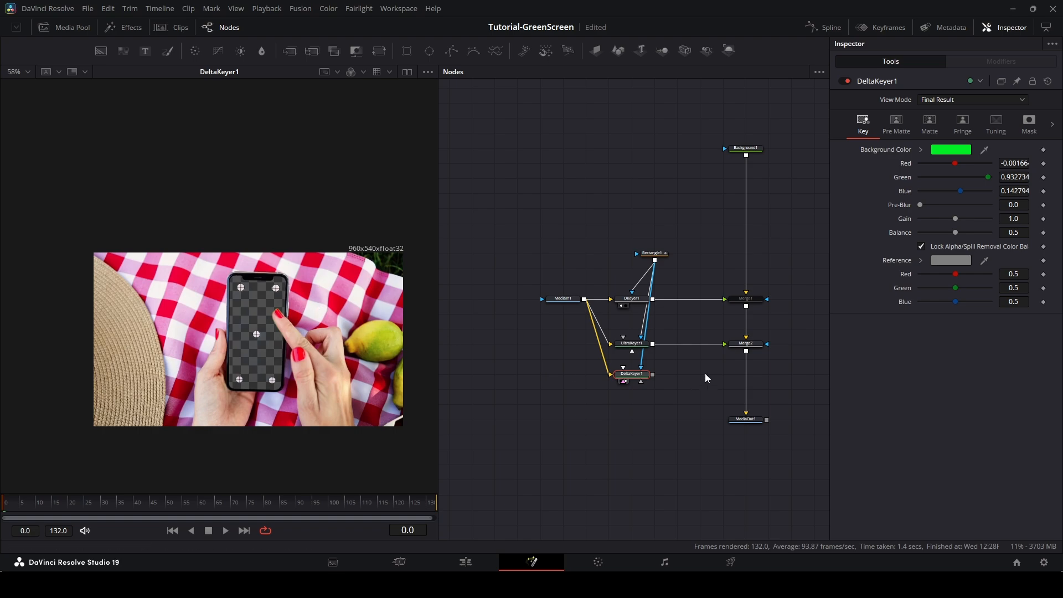
click(898, 124)
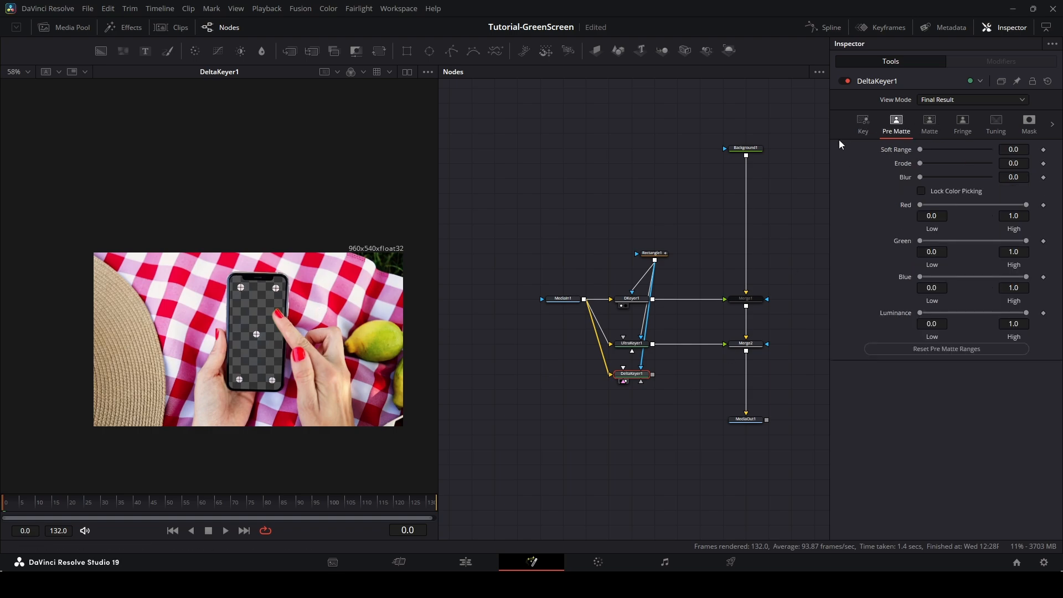
click(930, 123)
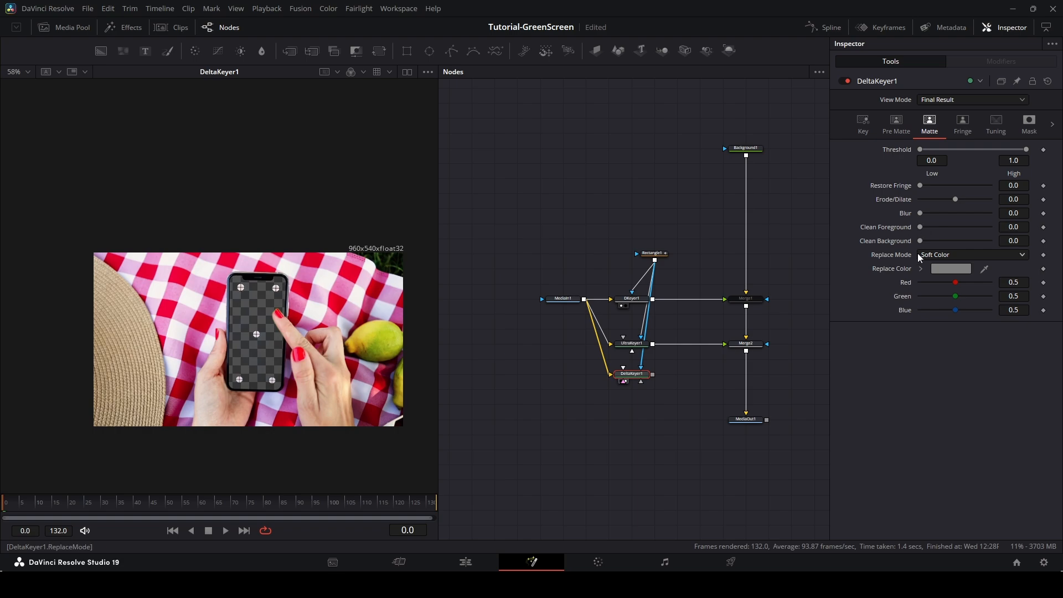
View DeltaKeyer1's alpha channel up close and compare it with UltraKeyer1's.
click(350, 71)
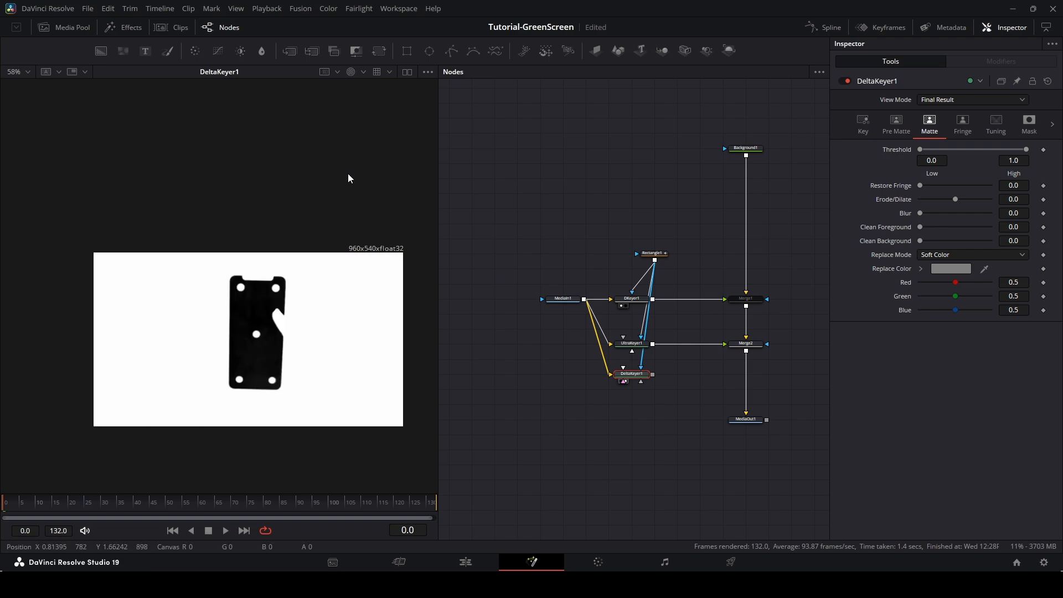
scroll(256, 327, up, 5)
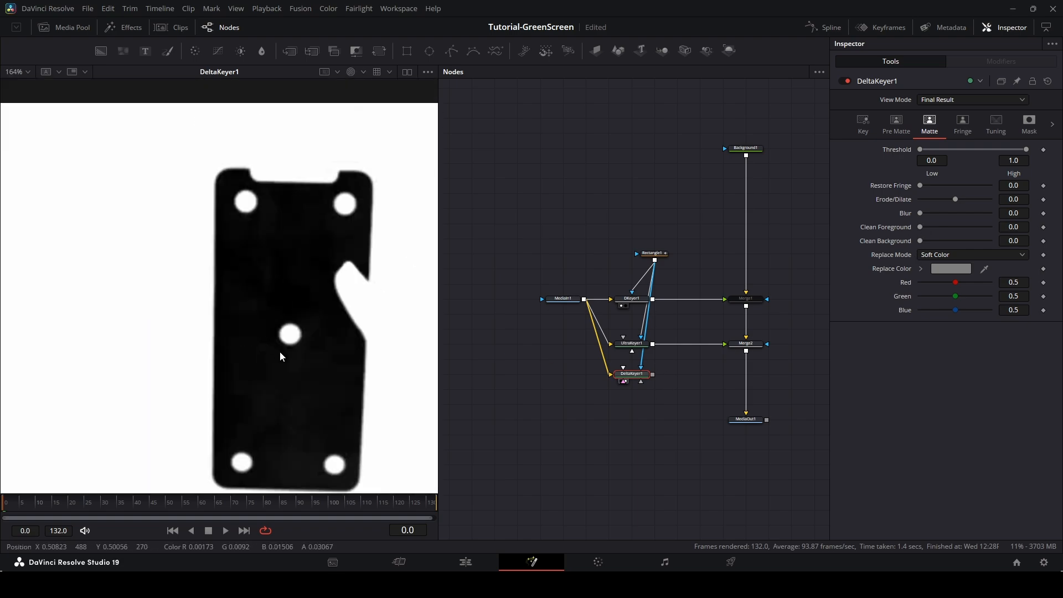
drag(280, 351, 252, 300)
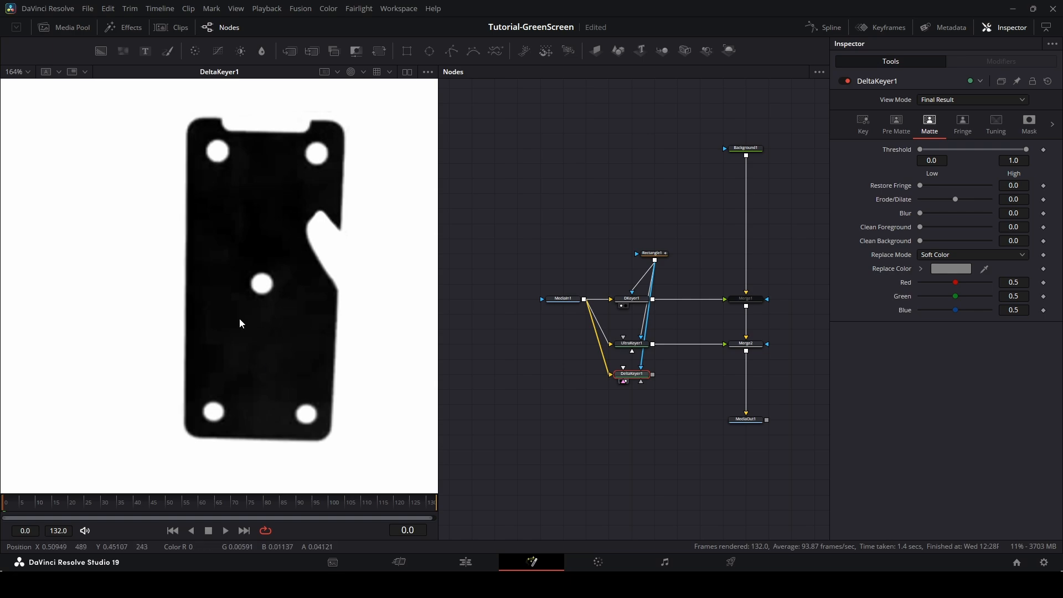
click(625, 351)
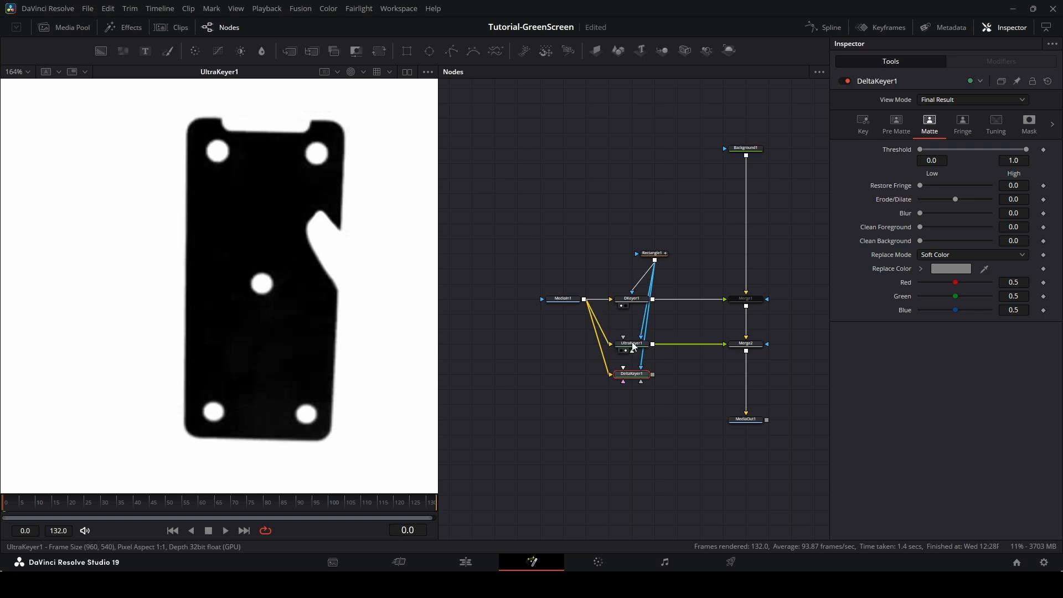
Try DeltaKeyer1's Clean Background at 0.01 while inspecting the matte up close, and reset it to 0.
click(624, 381)
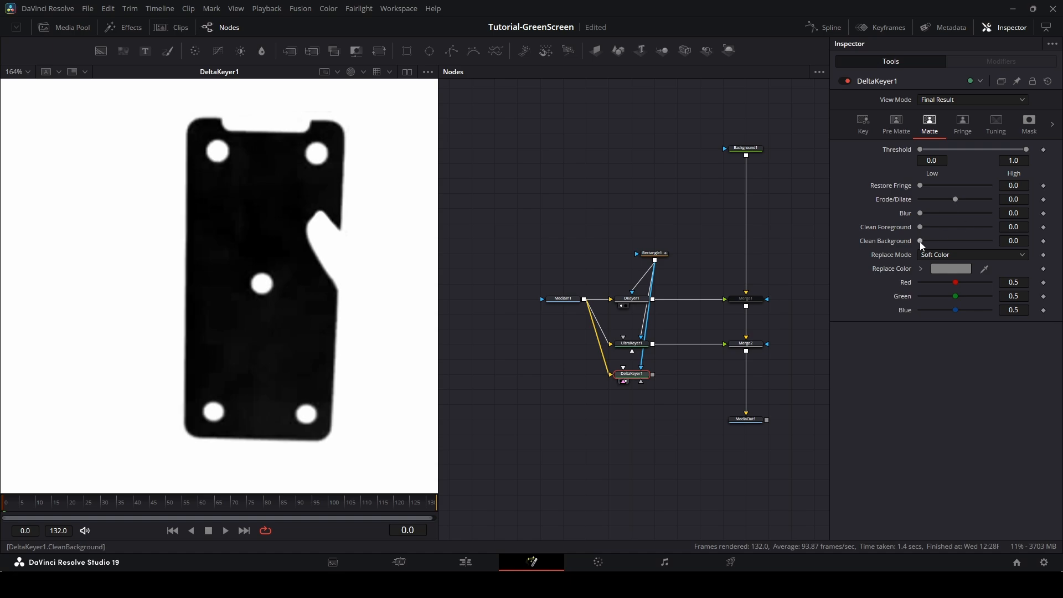
drag(919, 241, 990, 241)
scroll(251, 316, up, 1)
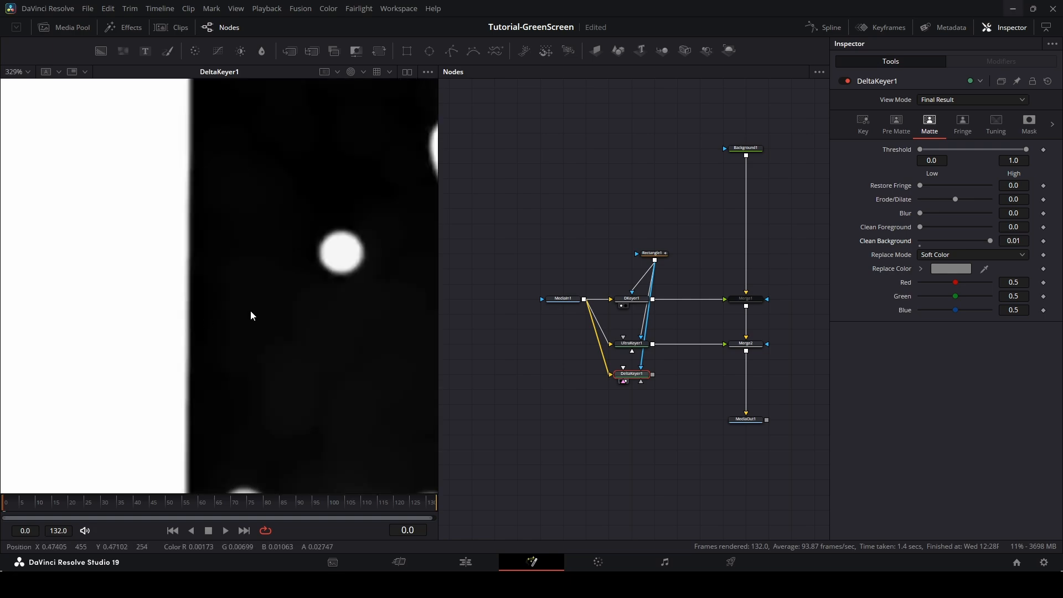
scroll(251, 316, down, 1)
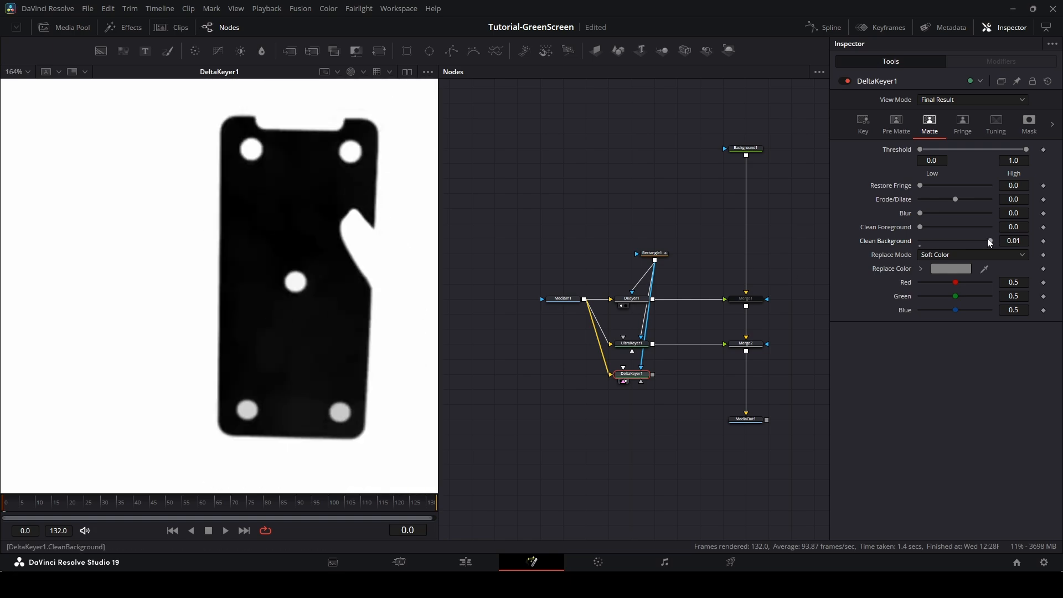
drag(990, 242, 884, 238)
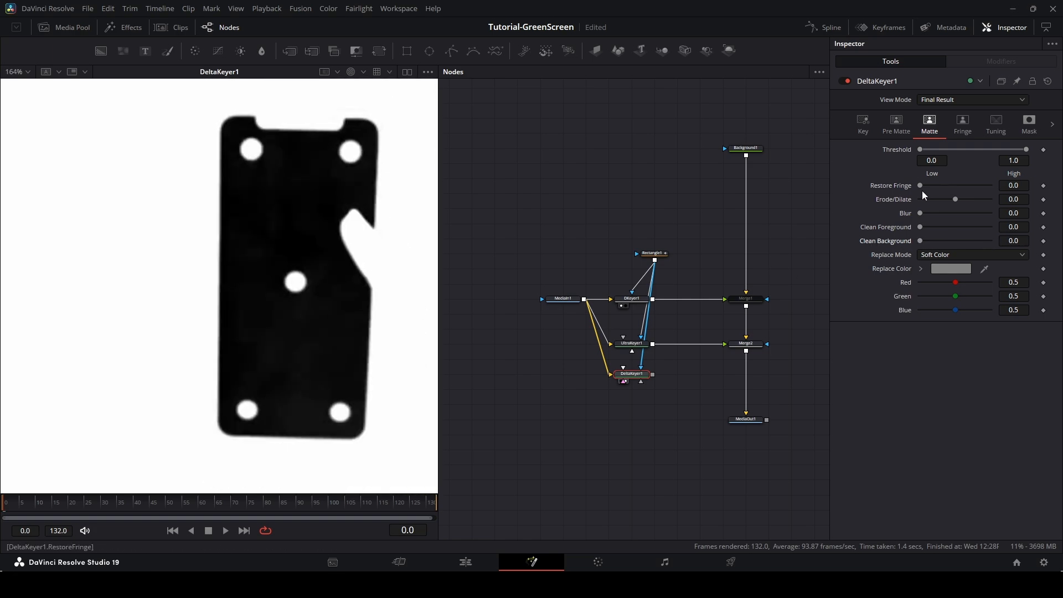
Set DeltaKeyer1's key Gain to 1.118.
click(899, 122)
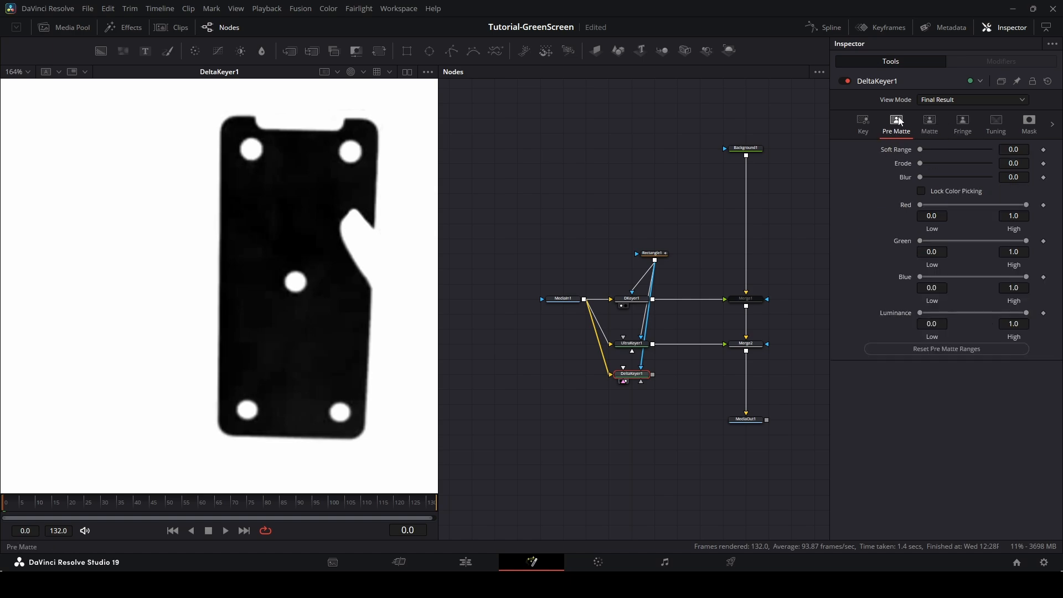
click(854, 129)
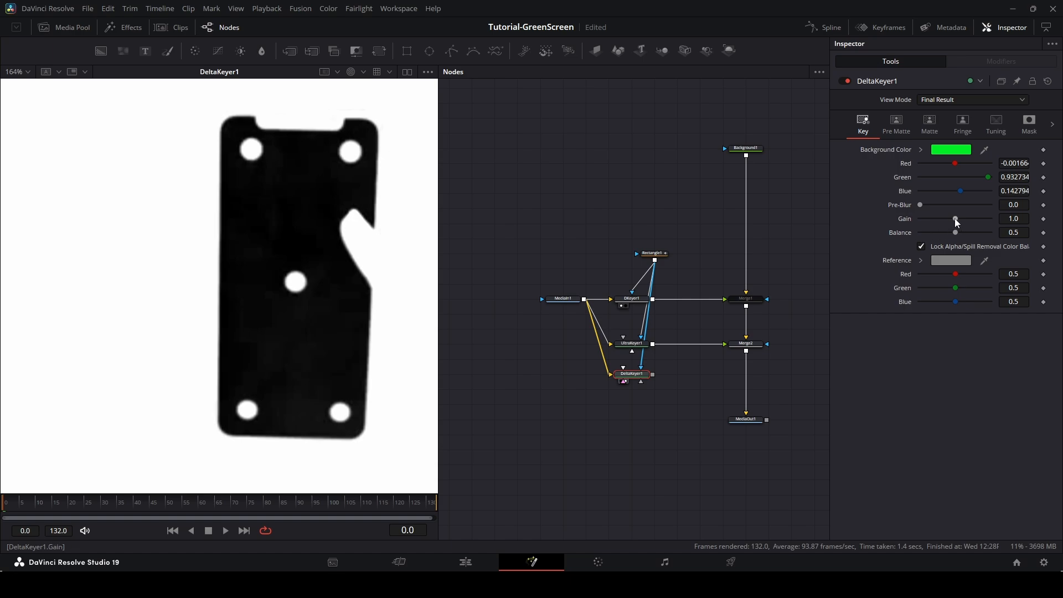
drag(955, 218, 959, 218)
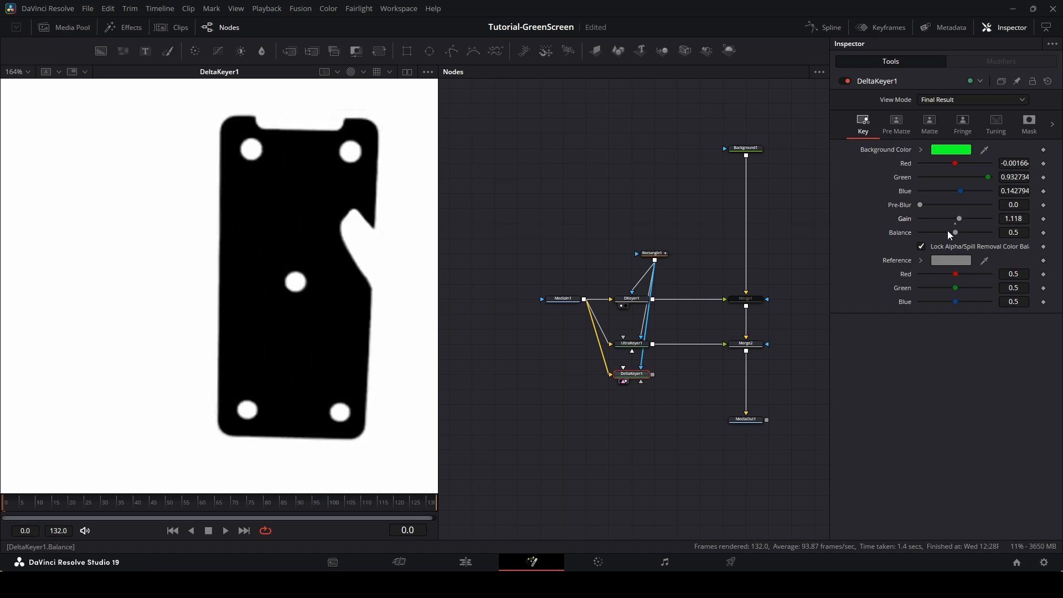
Set UltraKeyer1's Background Correction to 0.339.
click(625, 343)
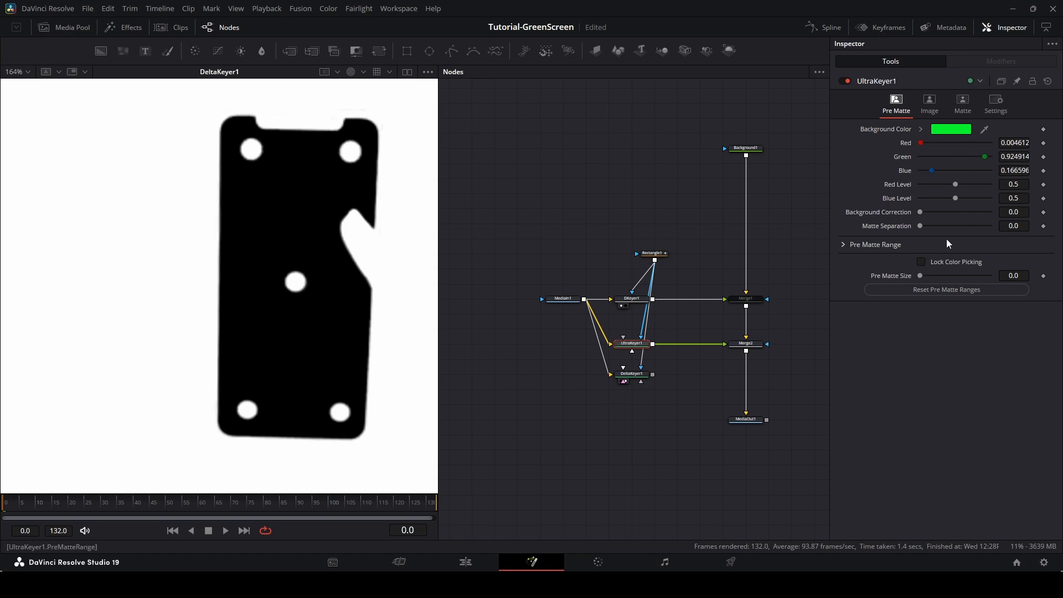
click(625, 350)
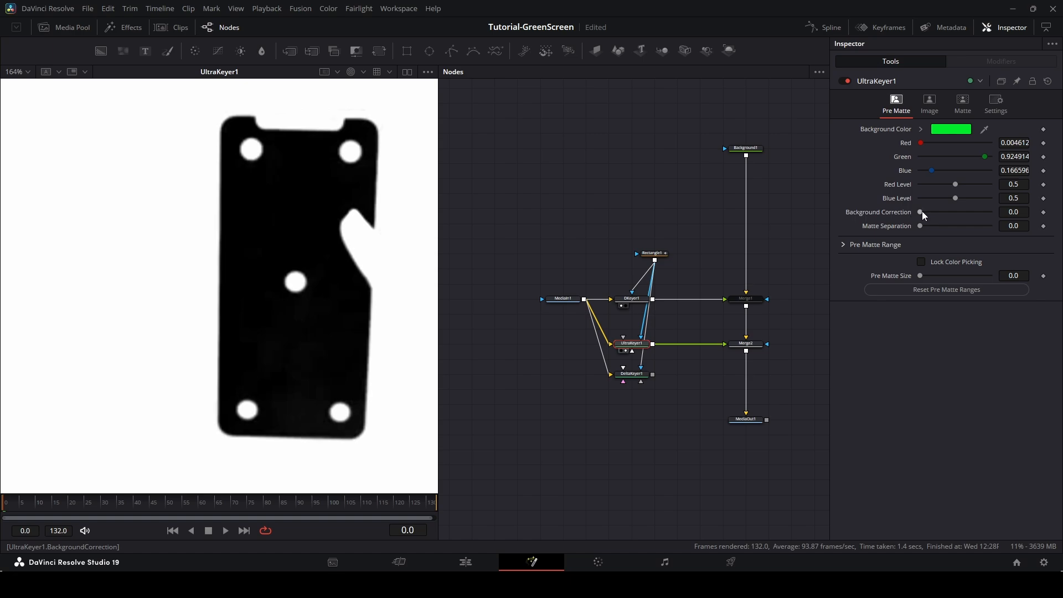
drag(922, 211, 946, 216)
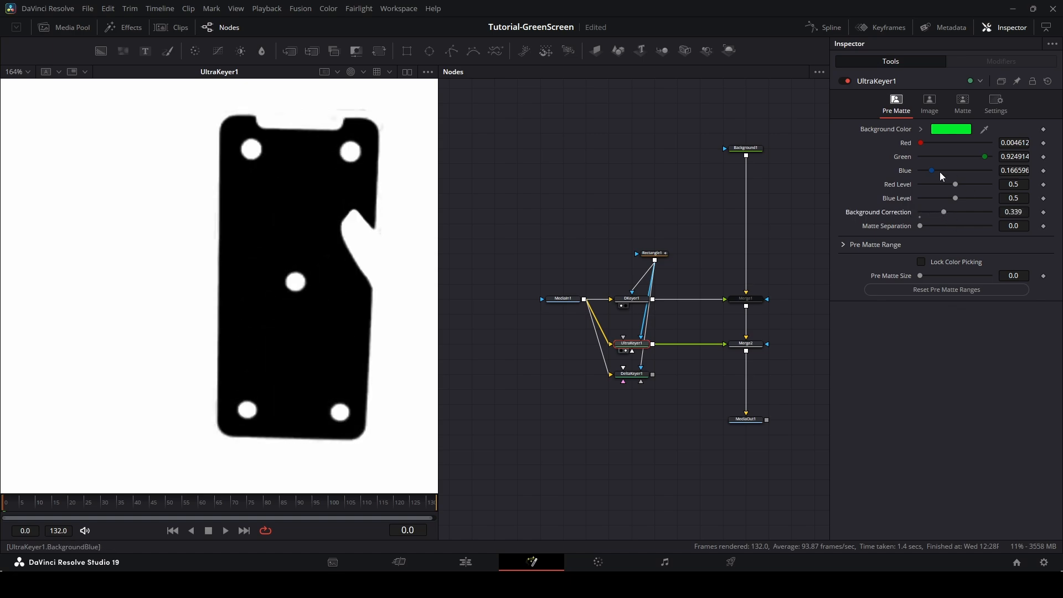
Merge DeltaKeyer1's output into the chain just above MediaOut1 with a new Merge node.
click(629, 374)
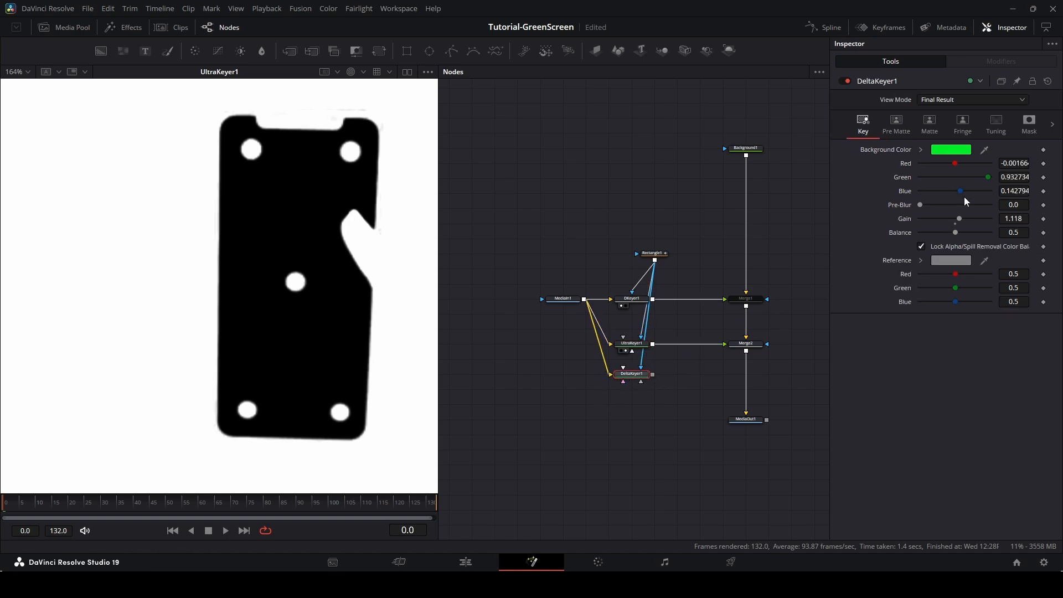
scroll(291, 301, down, 2)
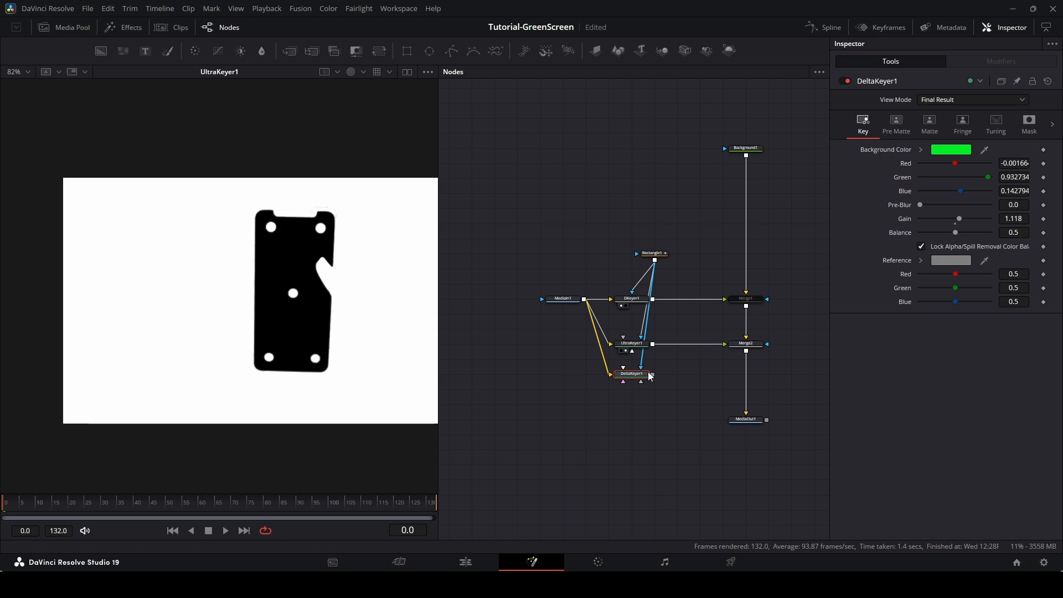
drag(650, 376, 746, 379)
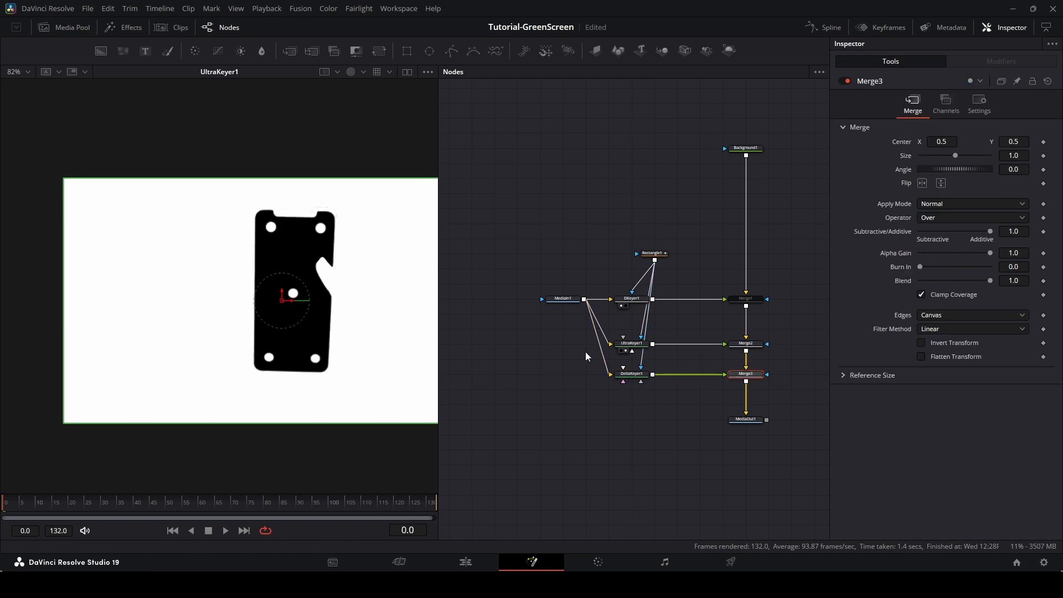
Delete the DKeyer1 and UltraKeyer1 branches with their Merge nodes, and move DeltaKeyer1 and its Merge into line with MediaIn1.
drag(610, 287, 776, 350)
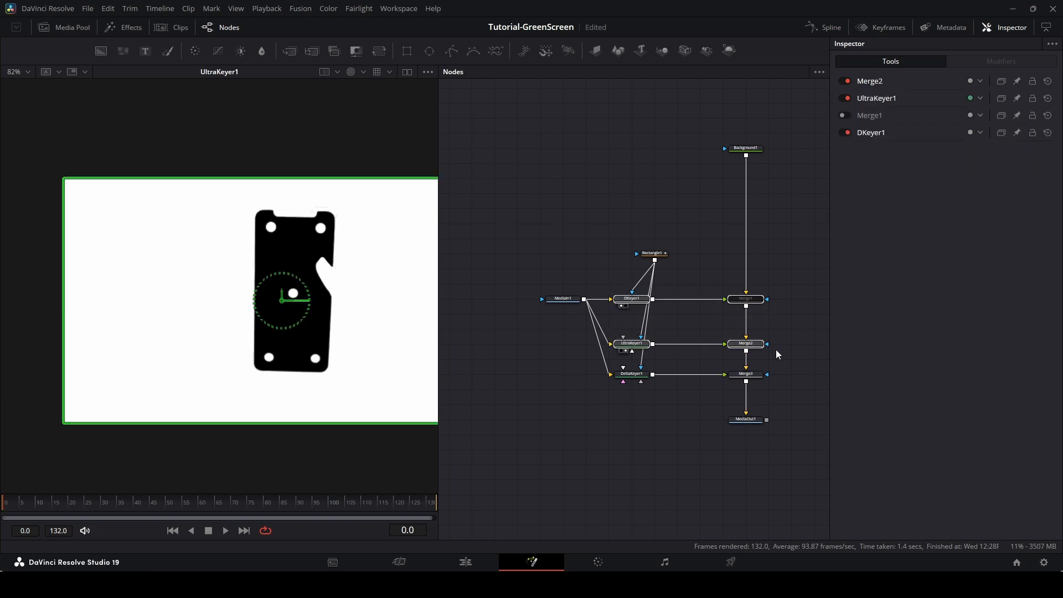
key(Delete)
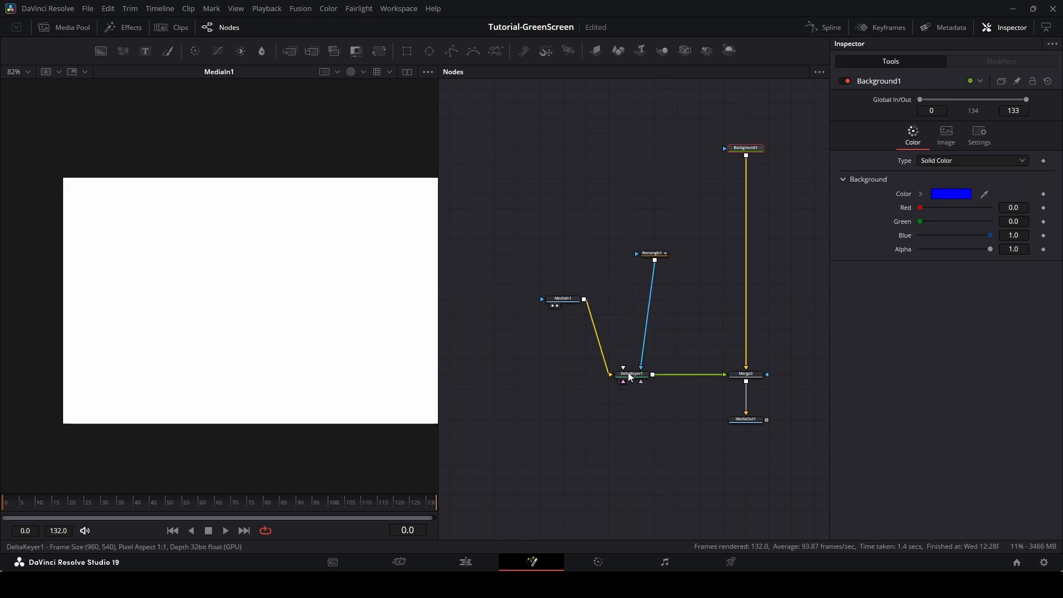
drag(627, 372, 629, 298)
drag(746, 375, 746, 299)
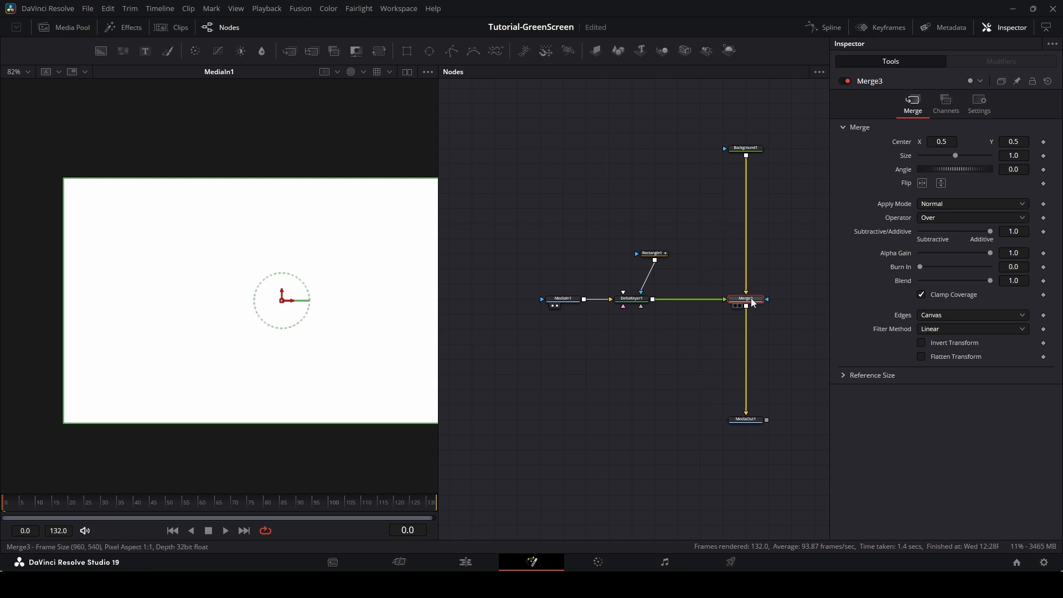
View the final MediaOut1 composite in the viewer.
click(351, 72)
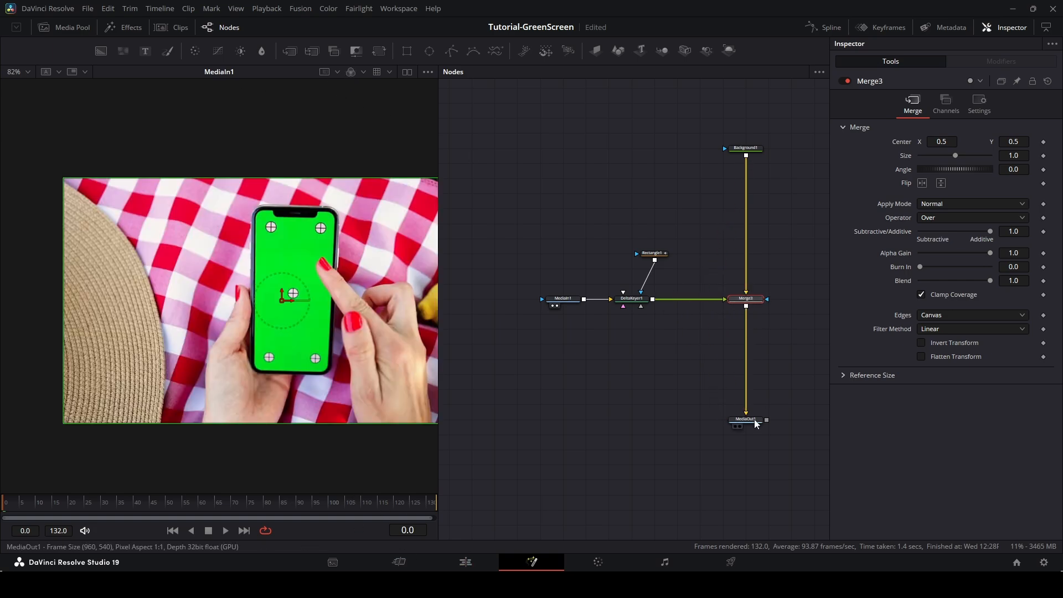
click(739, 426)
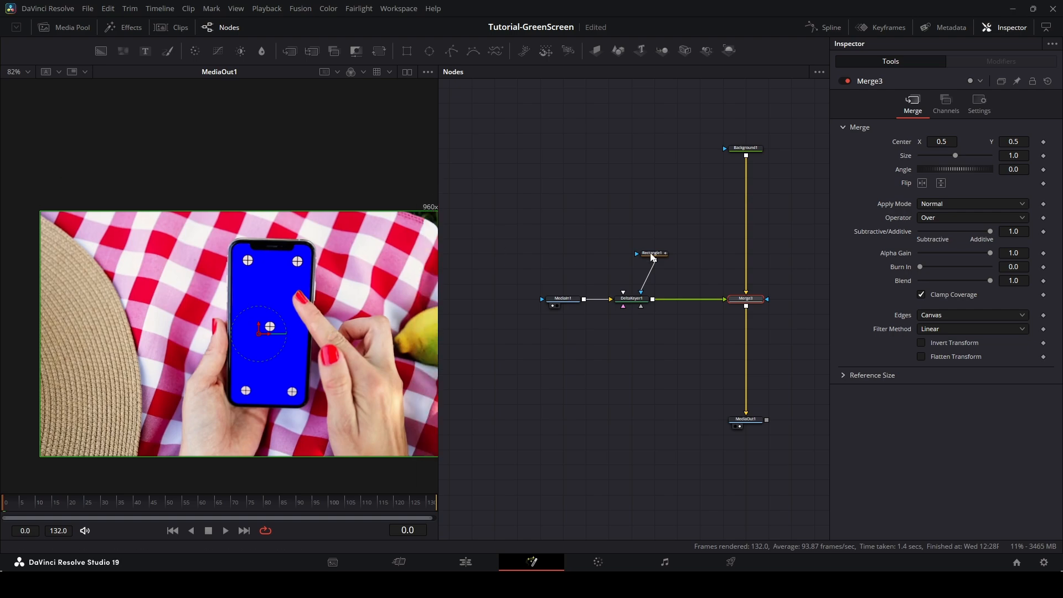
Move Rectangle1 below DeltaKeyer1 and save the project.
drag(643, 255, 596, 332)
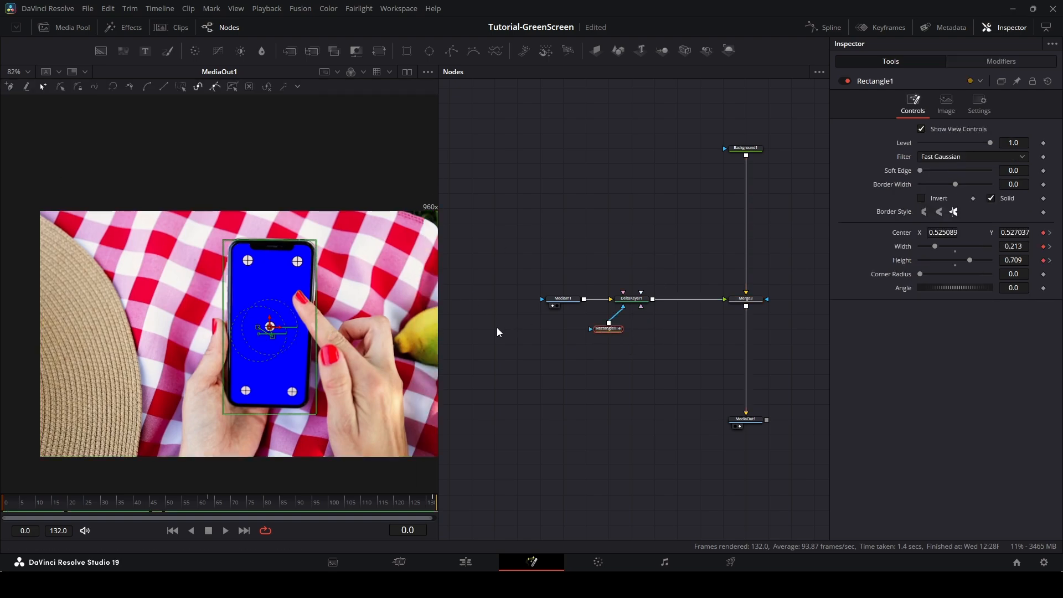
click(579, 225)
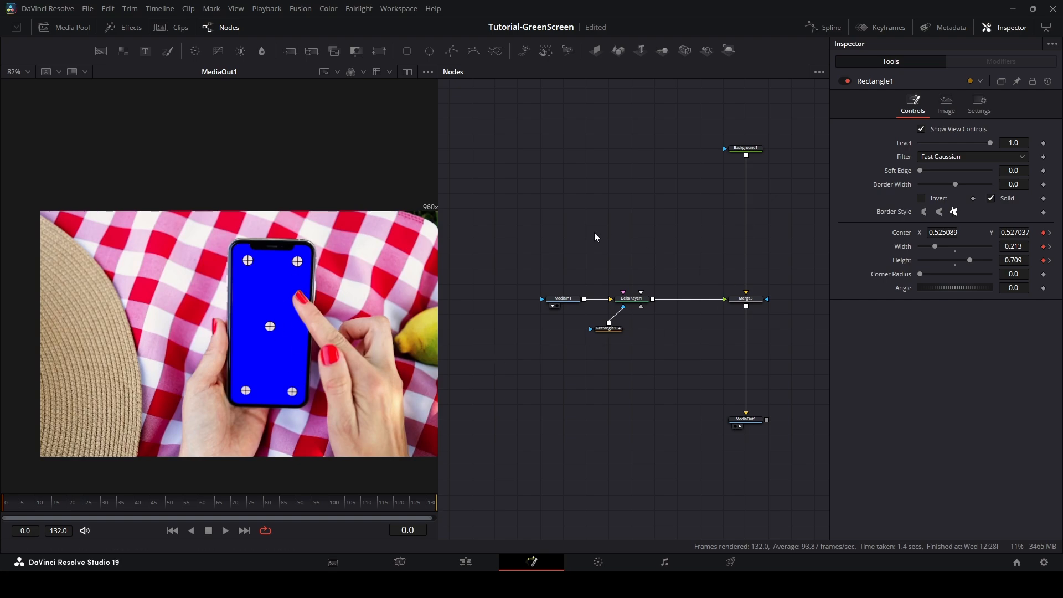
key(ctrl+s)
Add the Nosferatu clip from the Footage bin to the node graph as a new MediaIn node.
click(67, 27)
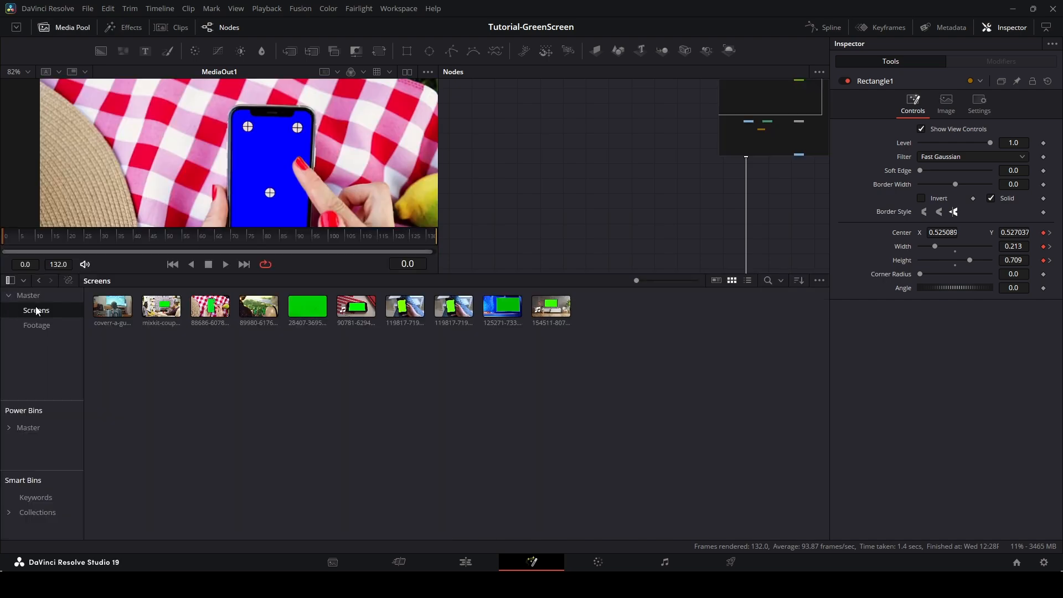
click(35, 325)
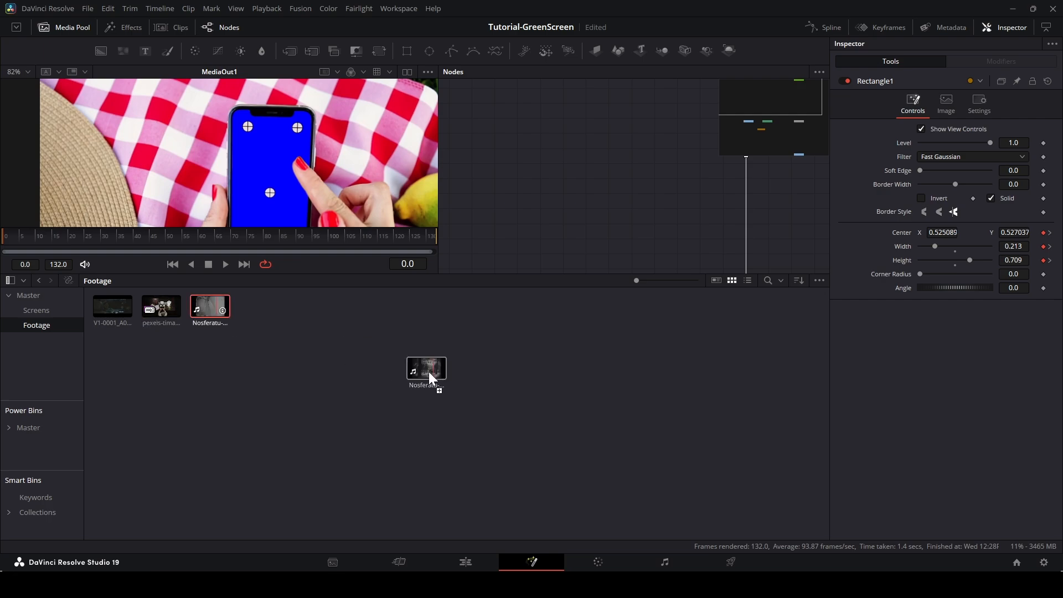
drag(430, 374, 581, 148)
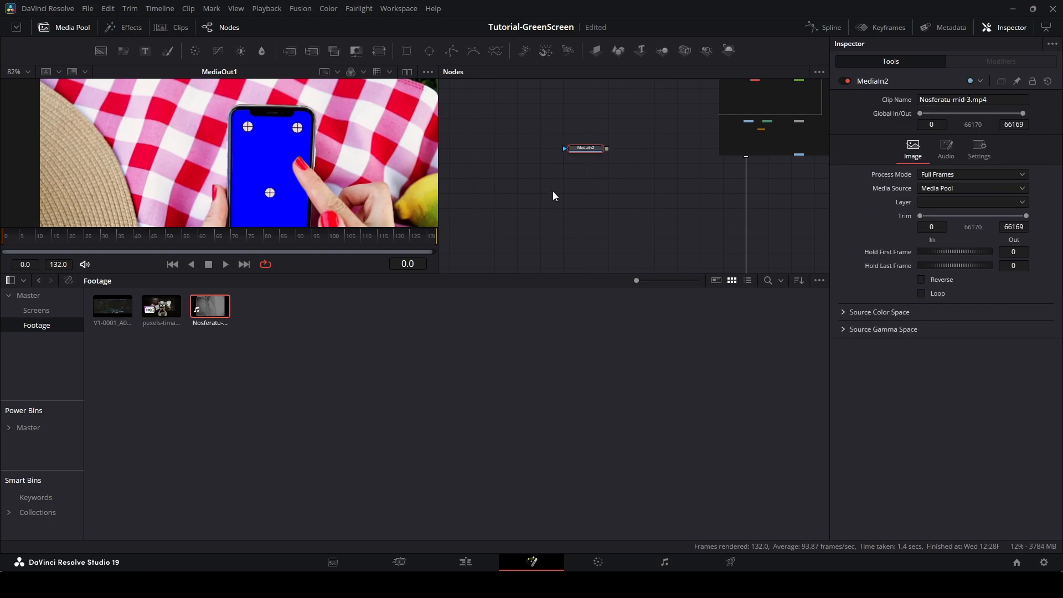
Merge the Nosferatu MediaIn over the blue Background and preview the composite at frame 54.
click(465, 561)
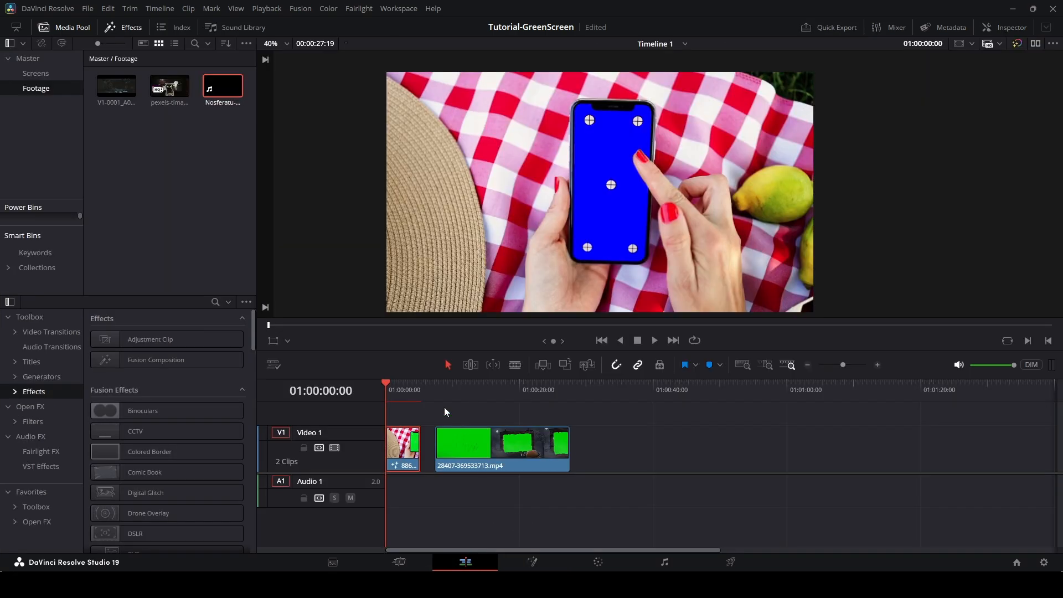
click(553, 563)
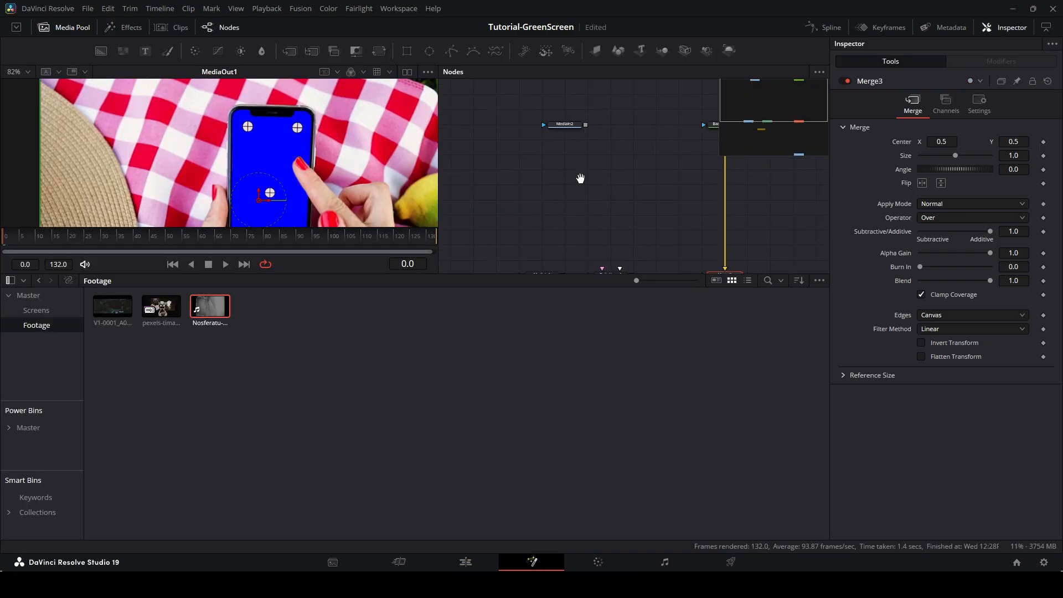
click(69, 27)
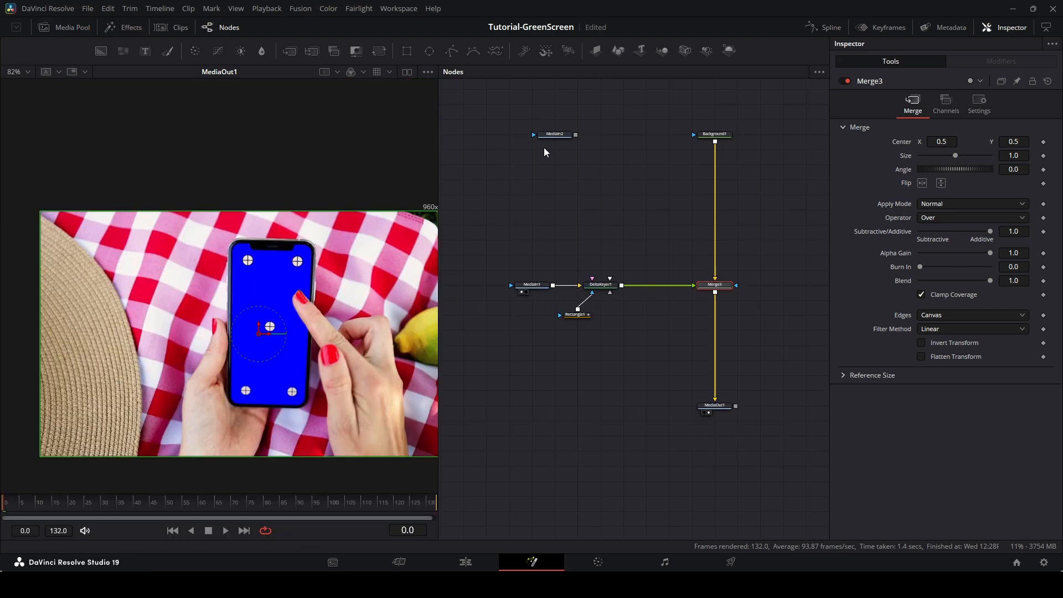
drag(551, 134, 714, 137)
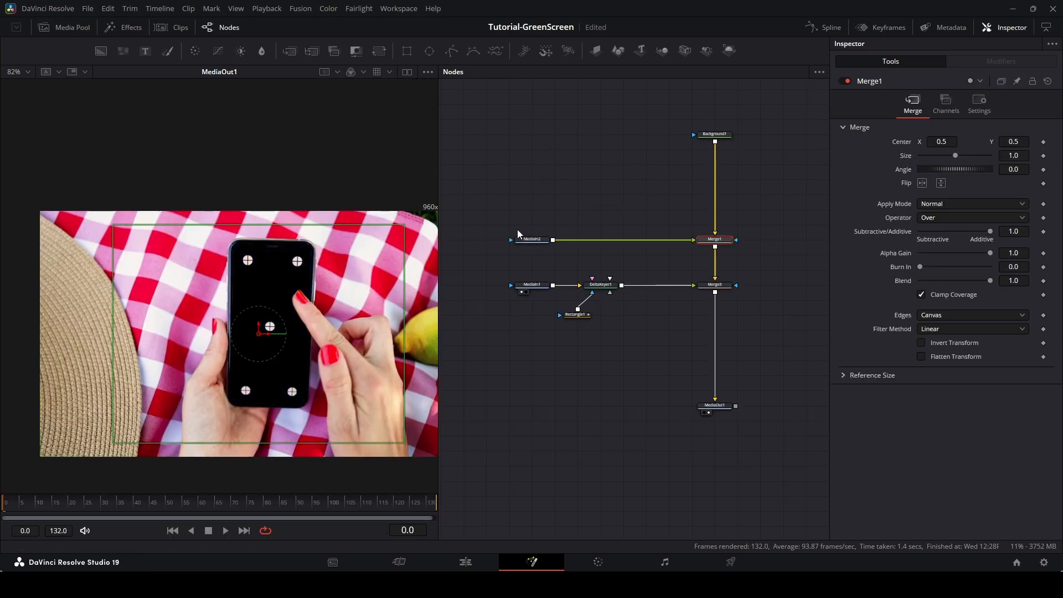
click(42, 507)
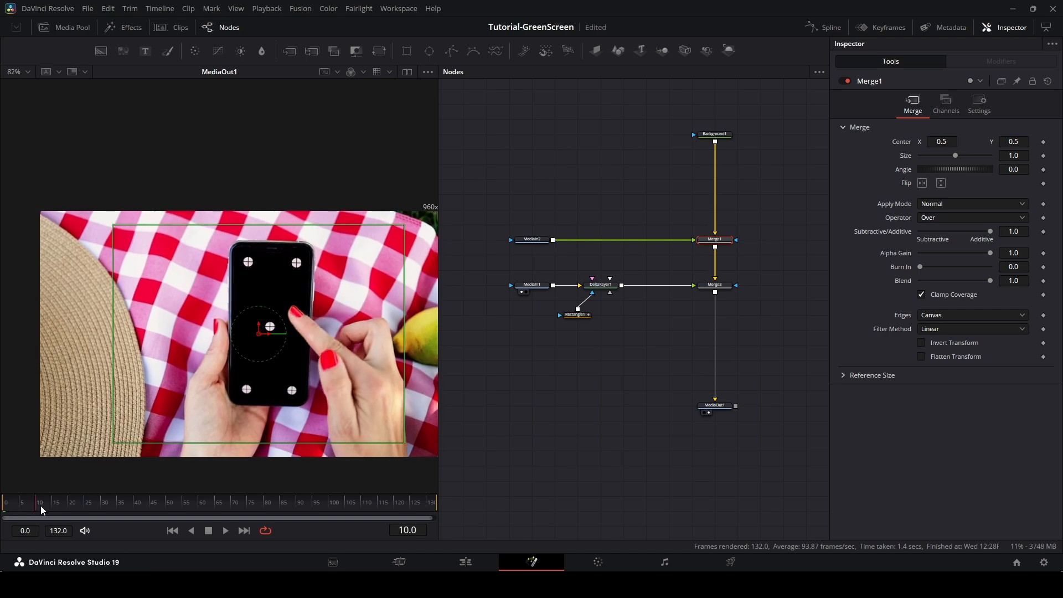
drag(42, 507, 182, 500)
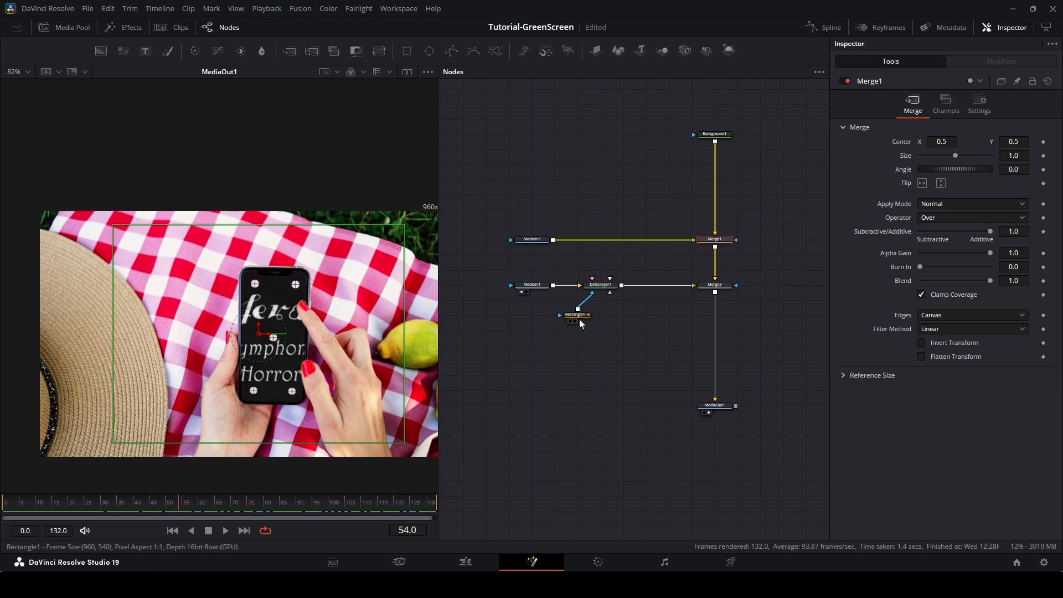
Rearrange Rectangle1 and MediaIn1 in the node graph for a tidier layout.
drag(580, 324, 626, 325)
drag(481, 289, 458, 289)
drag(520, 305, 585, 311)
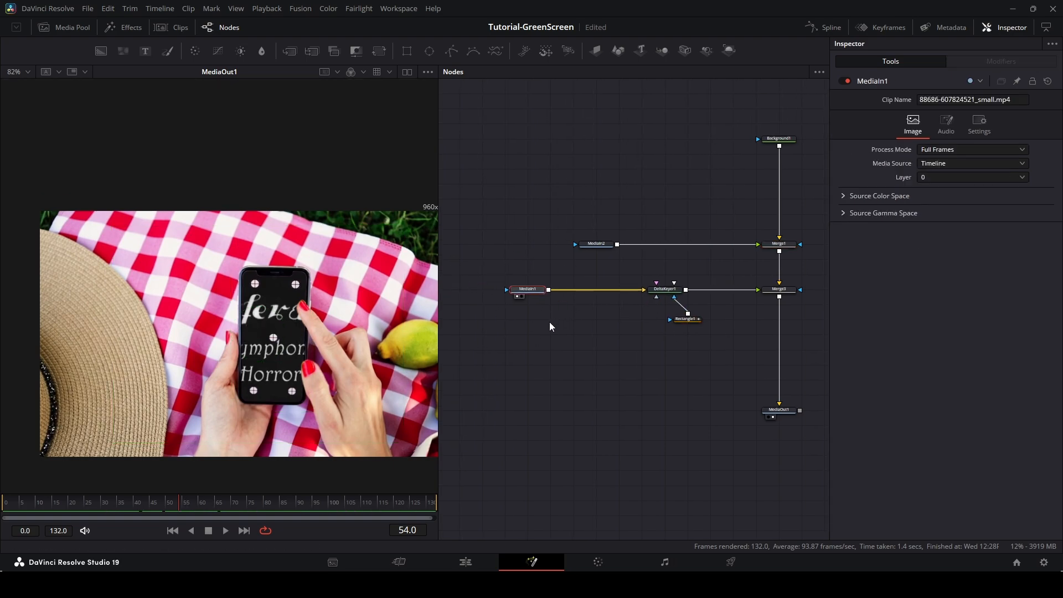
click(588, 384)
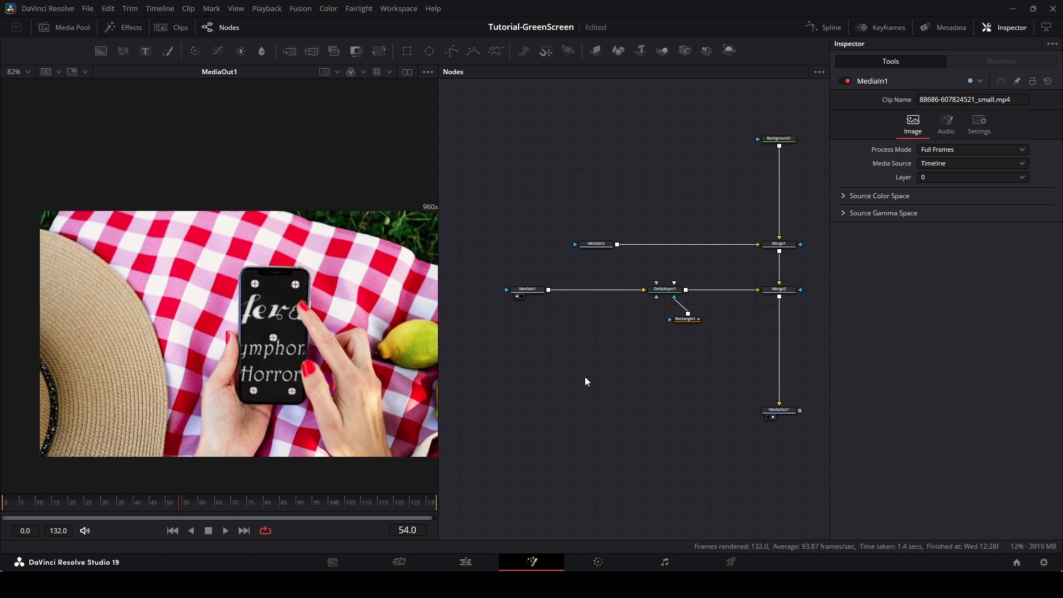
Add a Planar Tracker node to the graph.
key(shift+space)
text(Ultra Keyer)
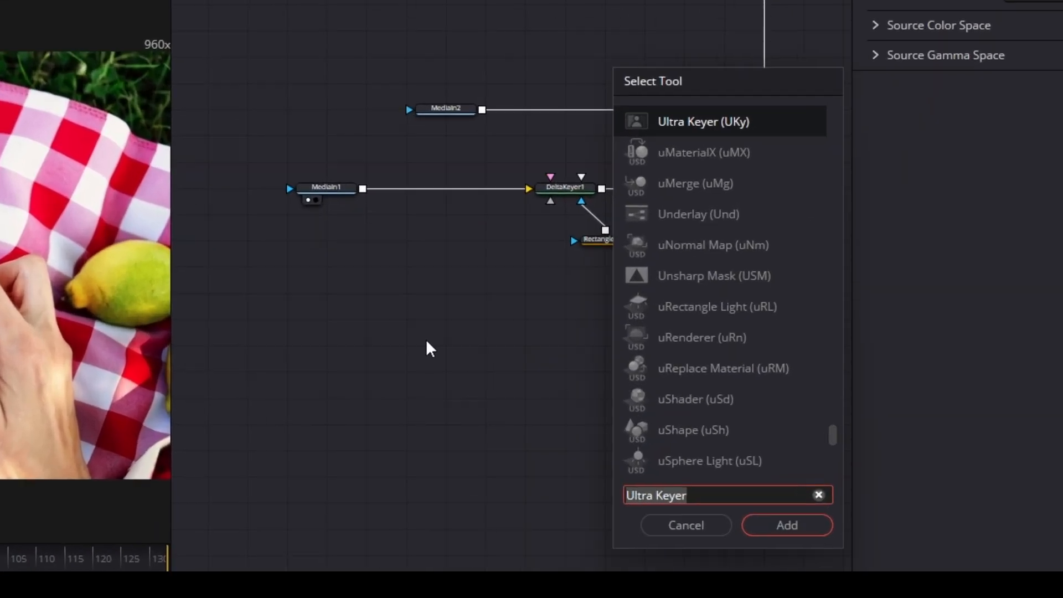
key(BackSpace)
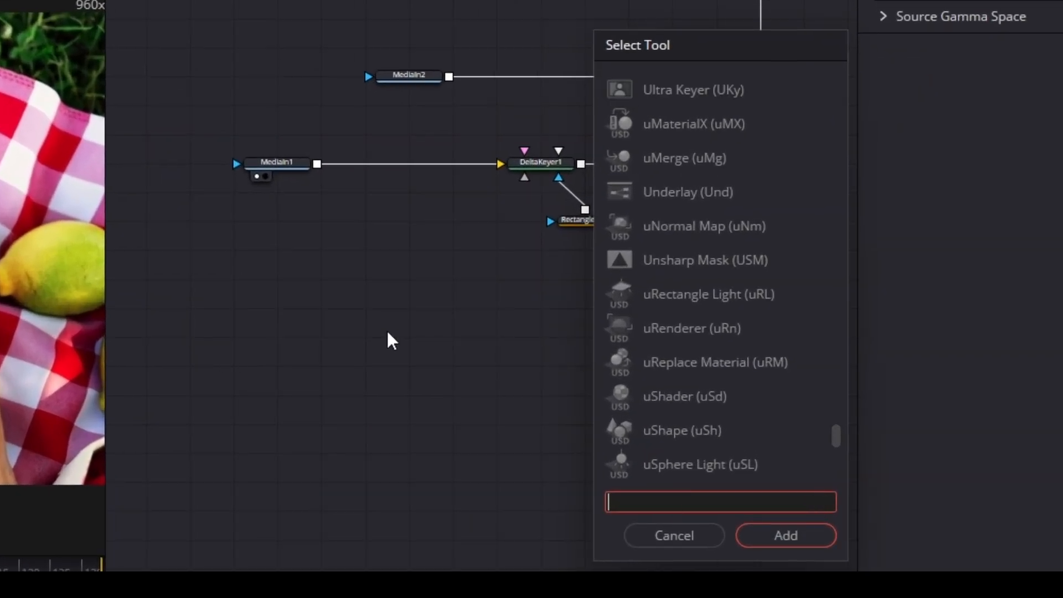
text(track)
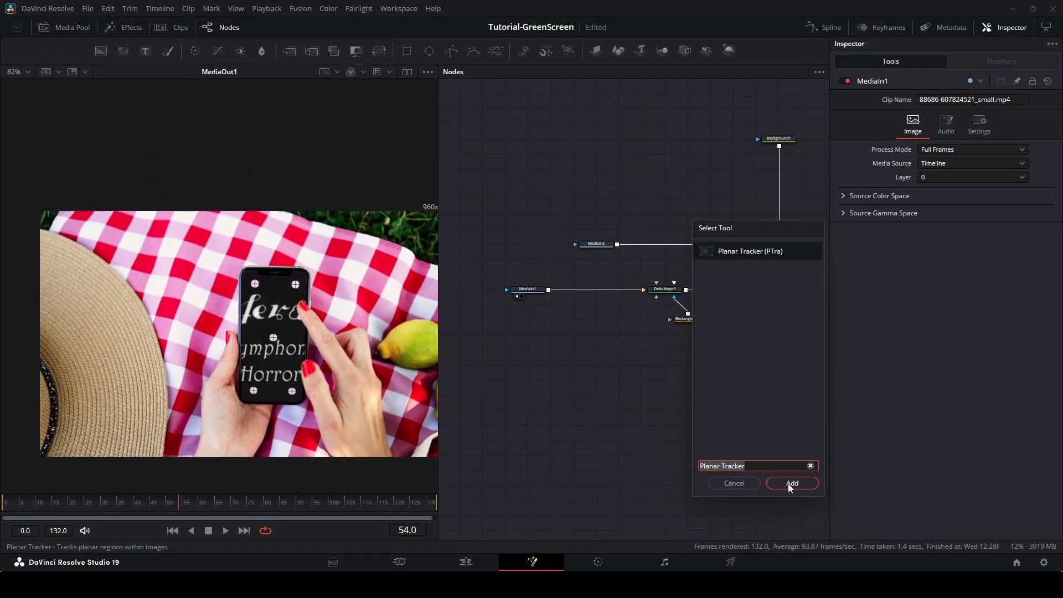
click(788, 483)
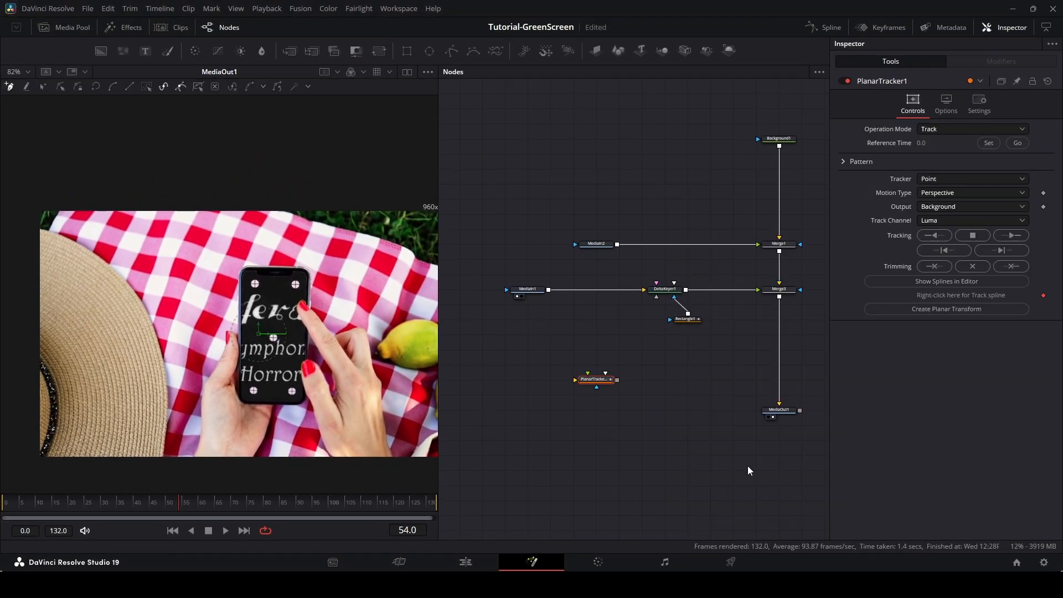
Insert the Planar Tracker node into the link between MediaIn1 and DeltaKeyer1.
drag(603, 382, 595, 290)
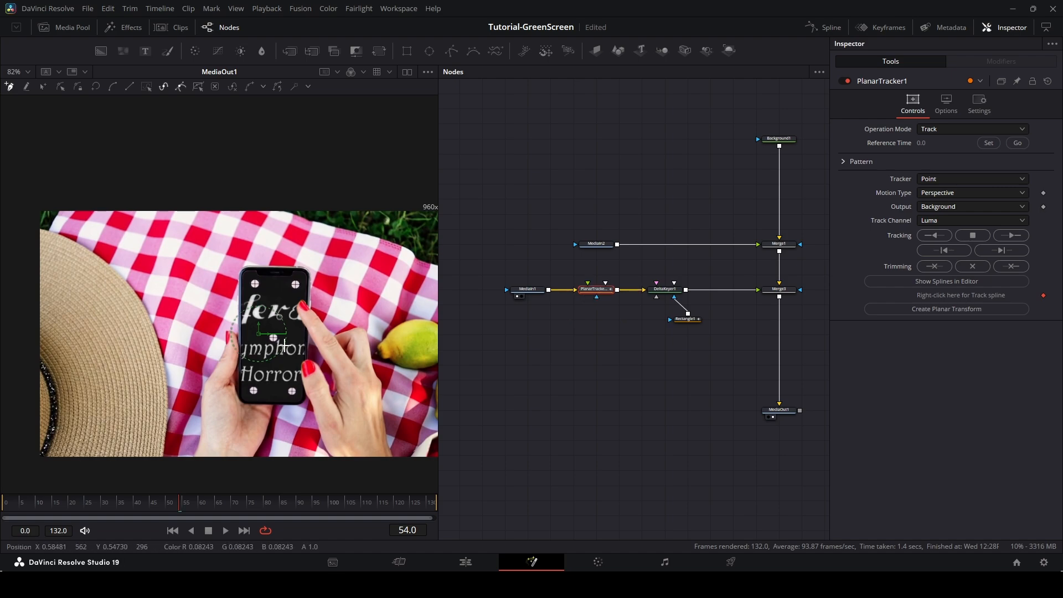
Draw and adjust a tracking polygon around the phone and the hand holding it in the viewer.
scroll(264, 395, up, 2)
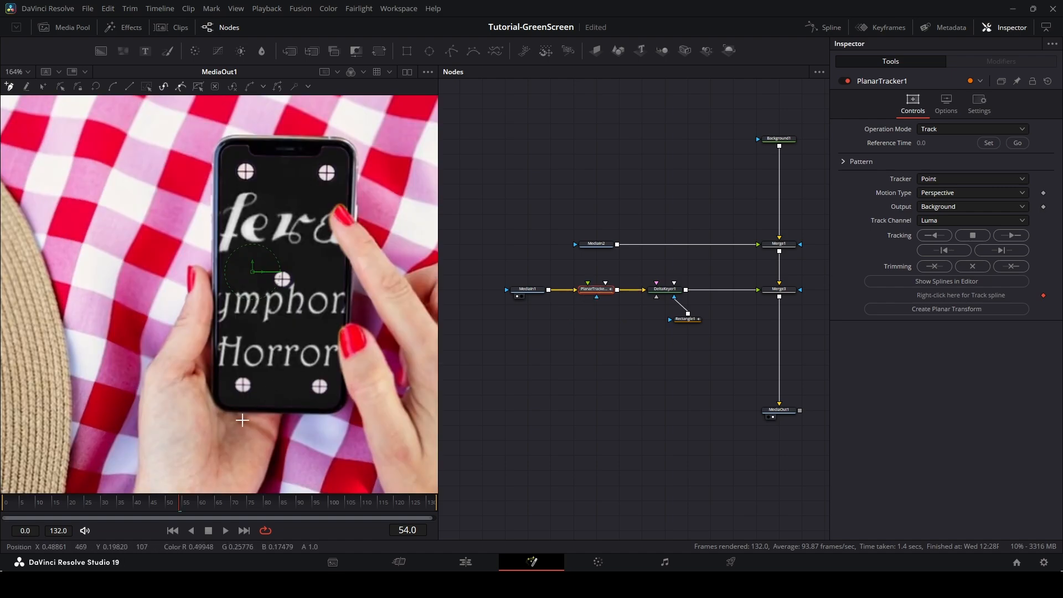
mouse_move(259, 412)
mouse_down()
mouse_move(269, 365)
mouse_move(267, 395)
mouse_up()
key(ctrl+z)
click(249, 419)
click(305, 250)
click(327, 193)
click(360, 161)
click(273, 114)
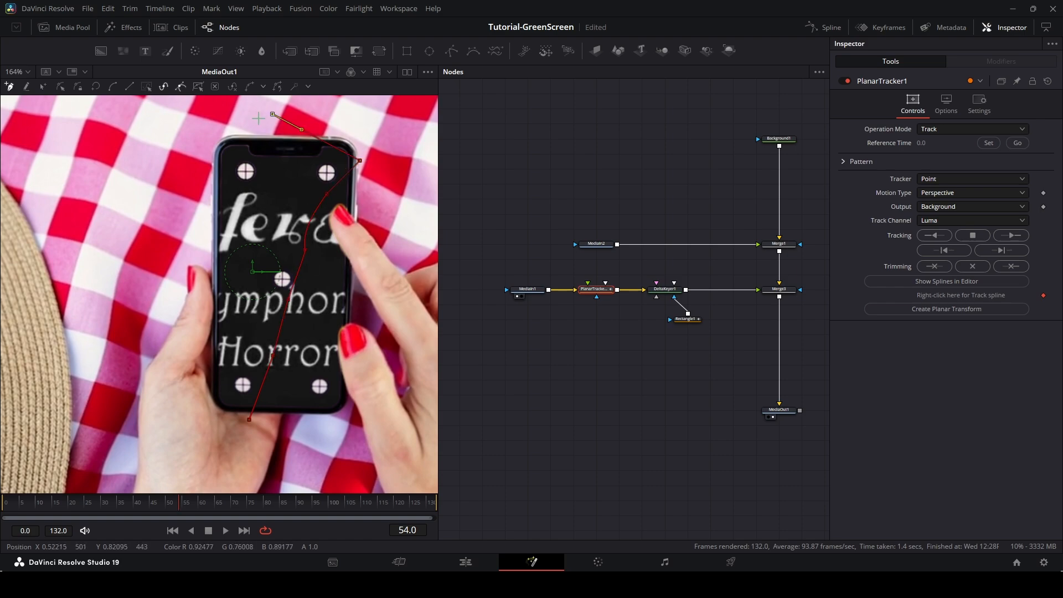
click(178, 159)
click(192, 324)
click(207, 431)
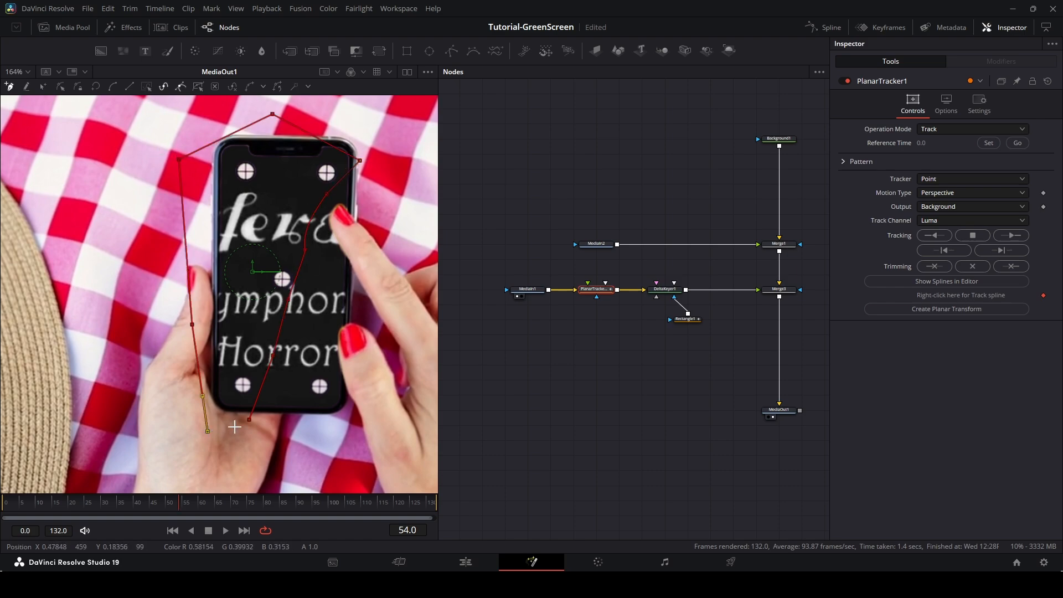
click(248, 420)
drag(208, 430, 213, 423)
drag(179, 159, 193, 138)
drag(273, 115, 276, 114)
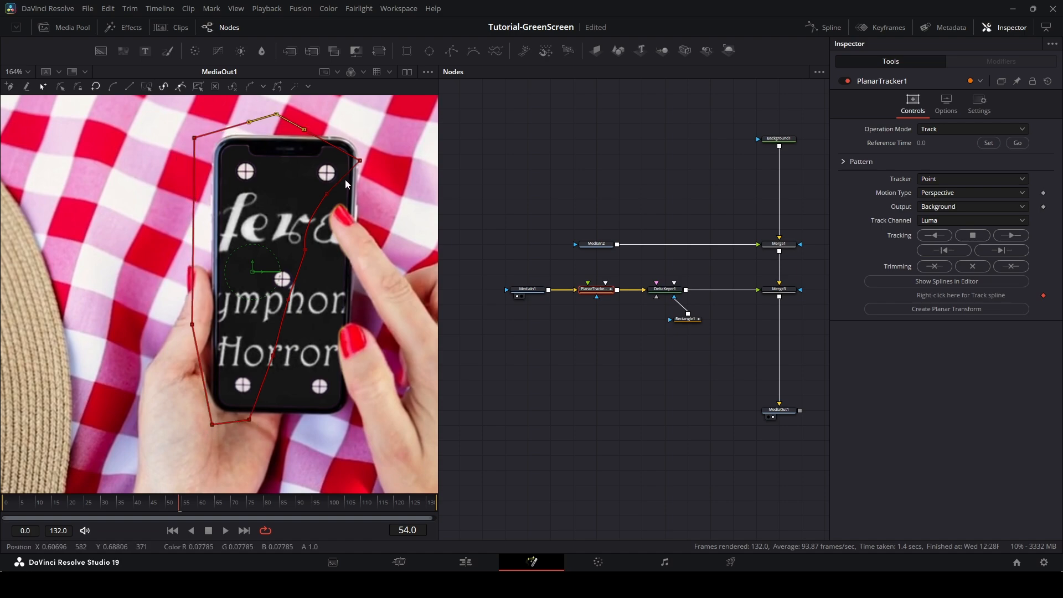
click(306, 250)
drag(249, 419, 278, 424)
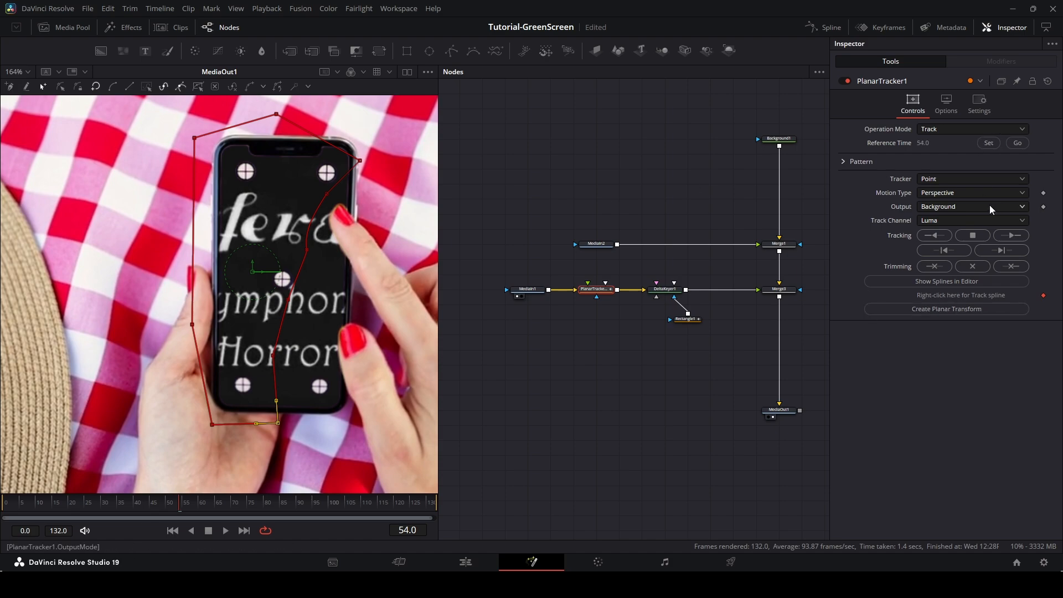
Set the Planar Tracker's Motion Type to Translation, Rotation, Scale.
click(938, 194)
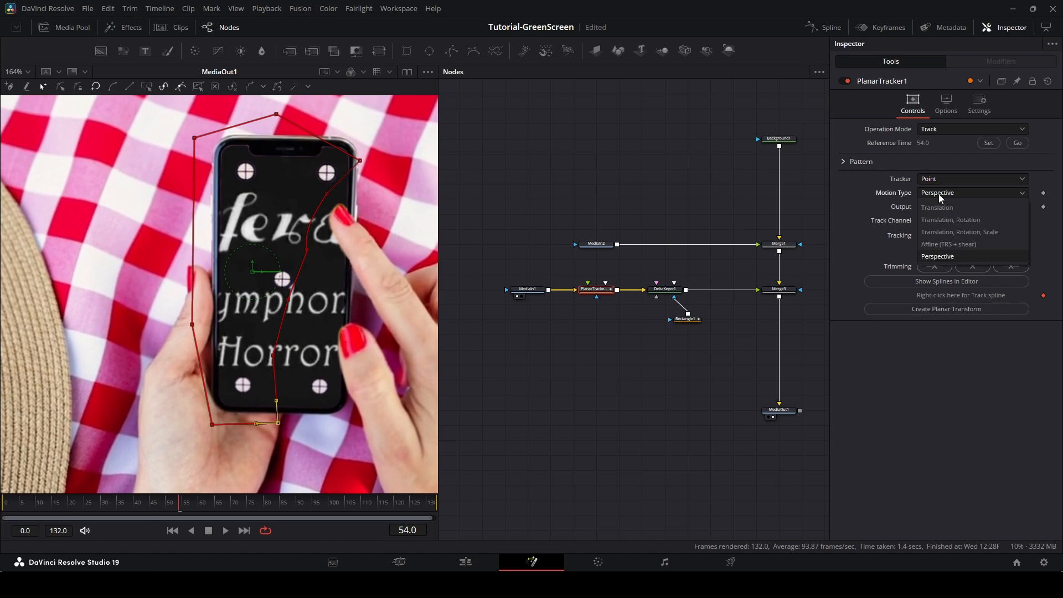
click(947, 233)
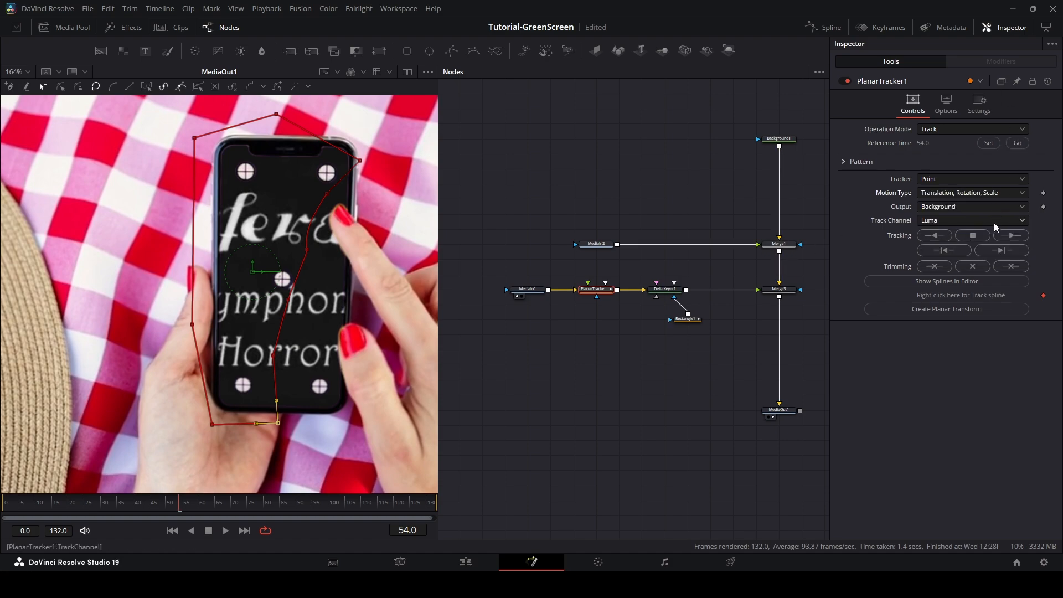
Track the phone forward to the end, return to the reference frame, and track backward to the start.
click(1015, 236)
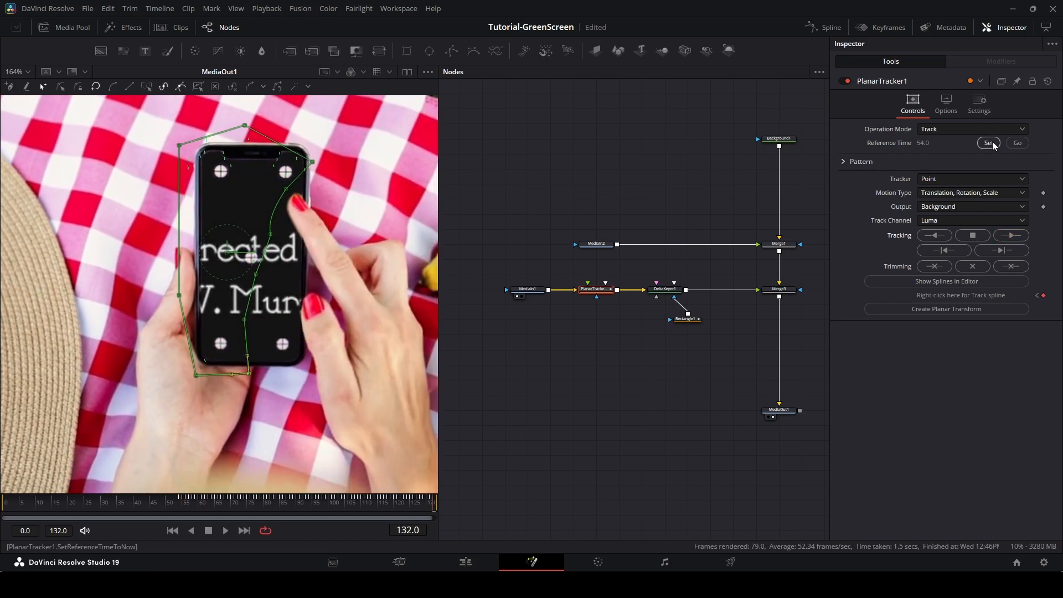
click(1012, 143)
click(966, 250)
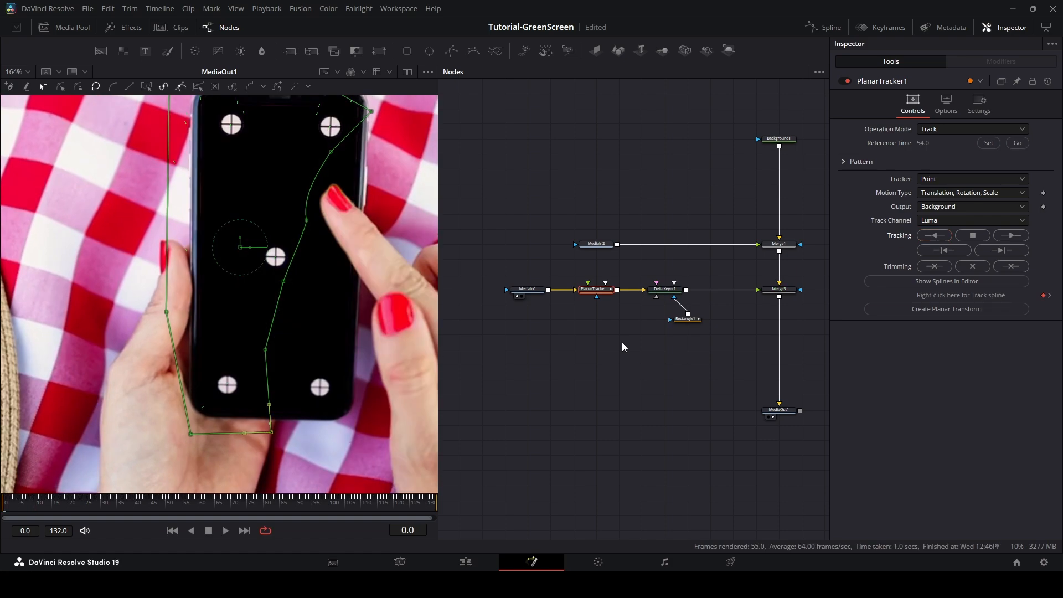
Review the tracked polygon across the timeline and create a Planar Transform from the track.
scroll(288, 238, down, 3)
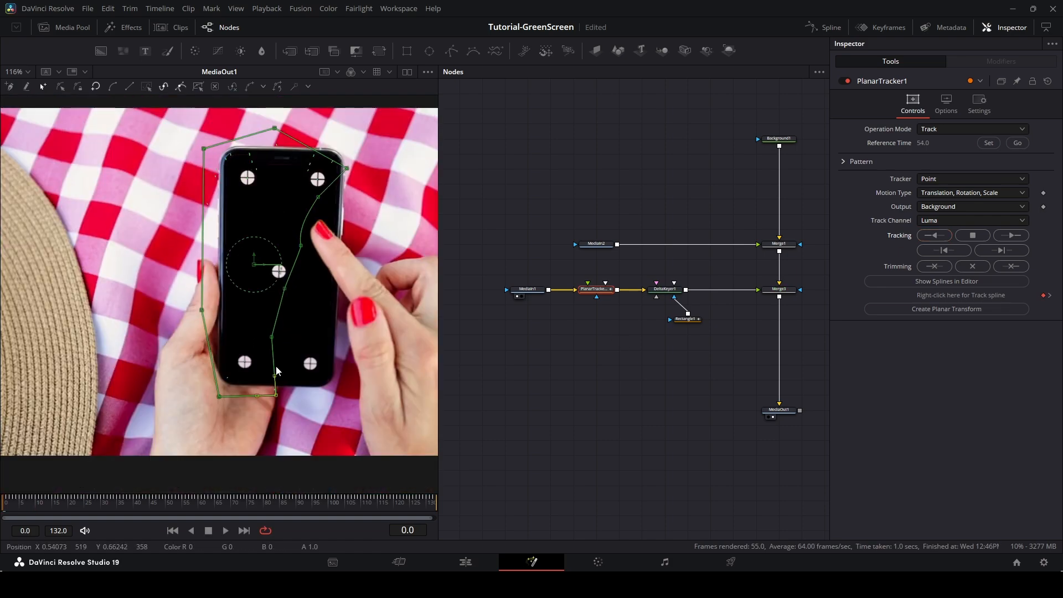
mouse_move(4, 504)
mouse_down()
mouse_move(108, 516)
mouse_move(429, 505)
mouse_move(2, 497)
mouse_up()
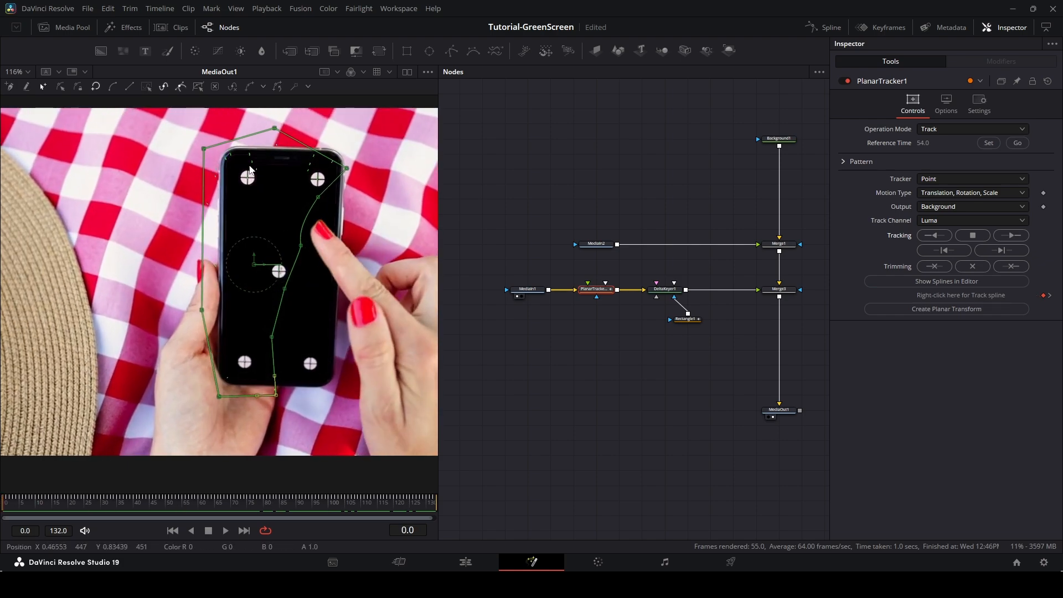
scroll(303, 170, up, 3)
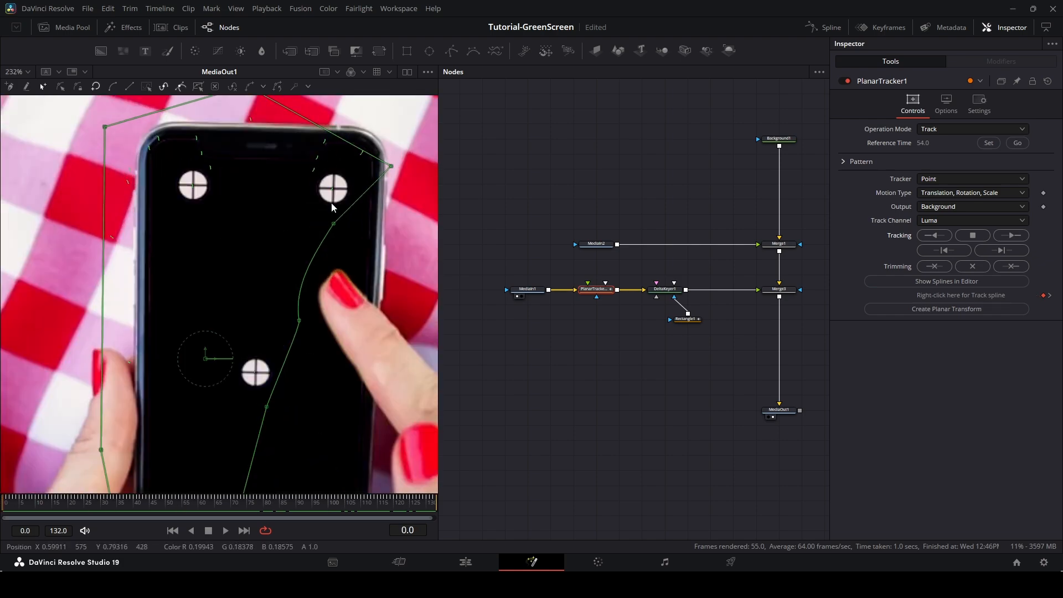
scroll(304, 219, down, 3)
scroll(303, 219, down, 2)
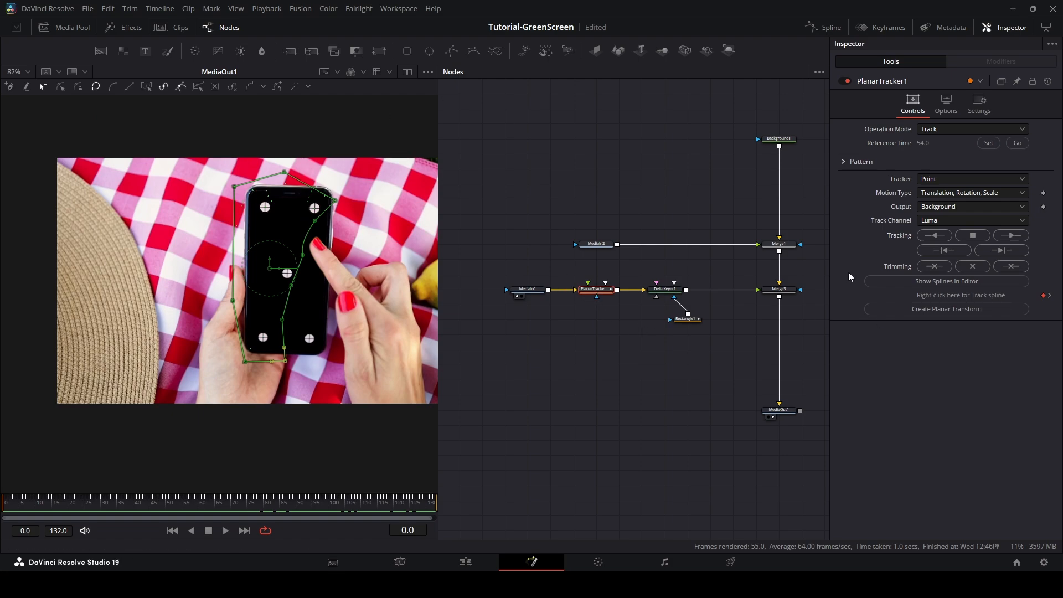
click(952, 309)
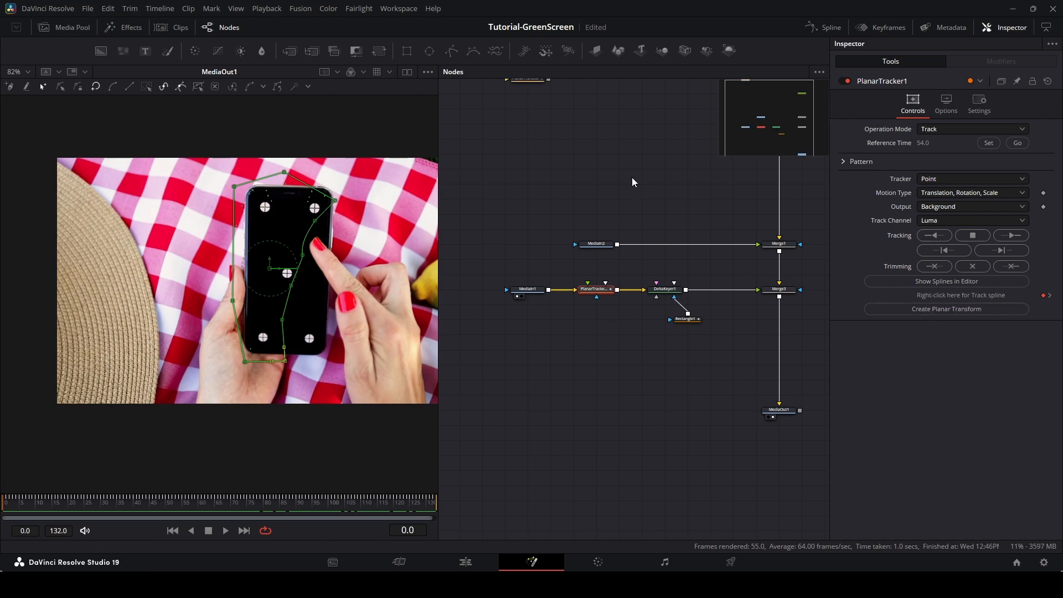
Insert the Planar Transform between MediaIn2 and Merge1 and move PlanarTracker1 out of the keying chain.
drag(536, 120, 673, 285)
click(608, 333)
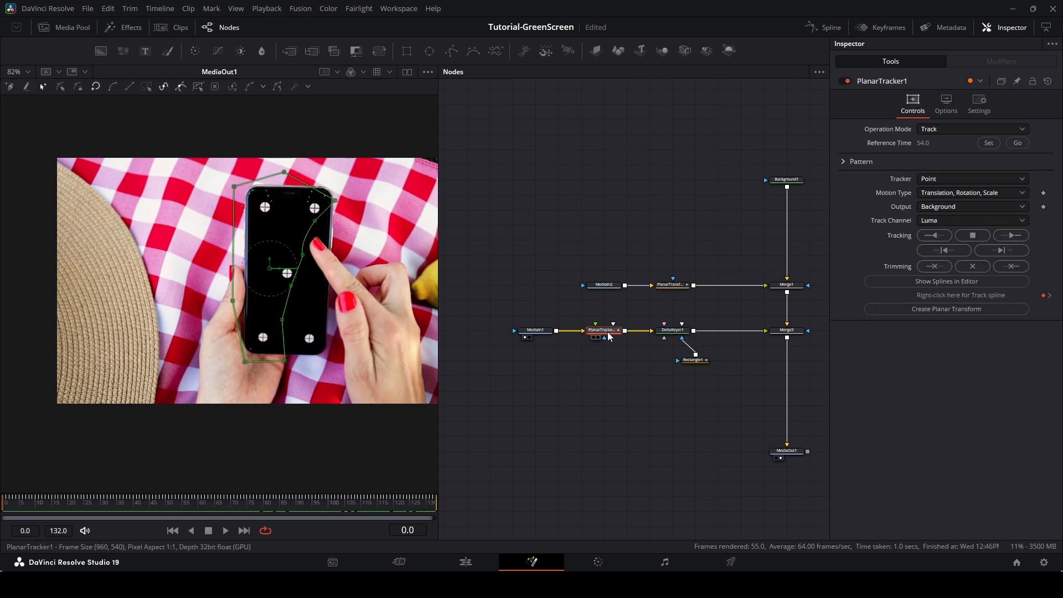
drag(608, 333, 539, 168)
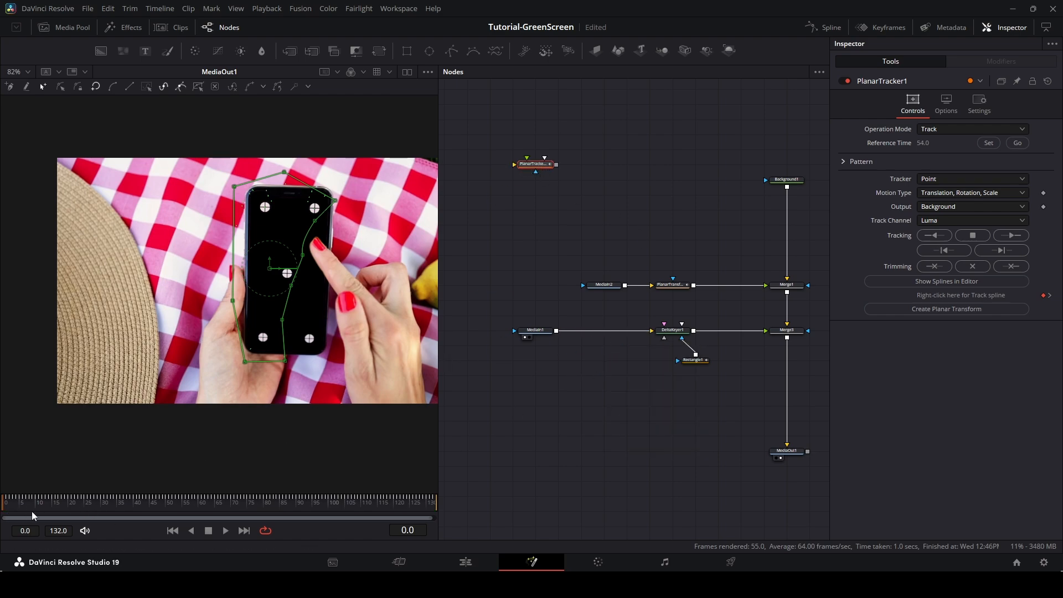
Add a Transform node between MediaIn2 and the Planar Transform at frame 73.
drag(3, 510, 241, 518)
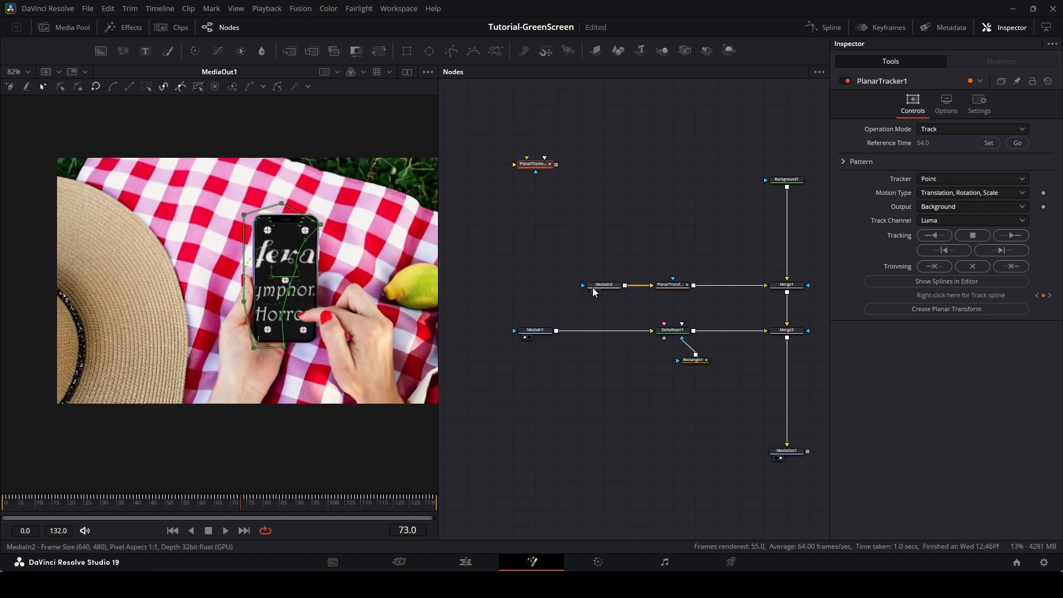
drag(604, 285, 513, 285)
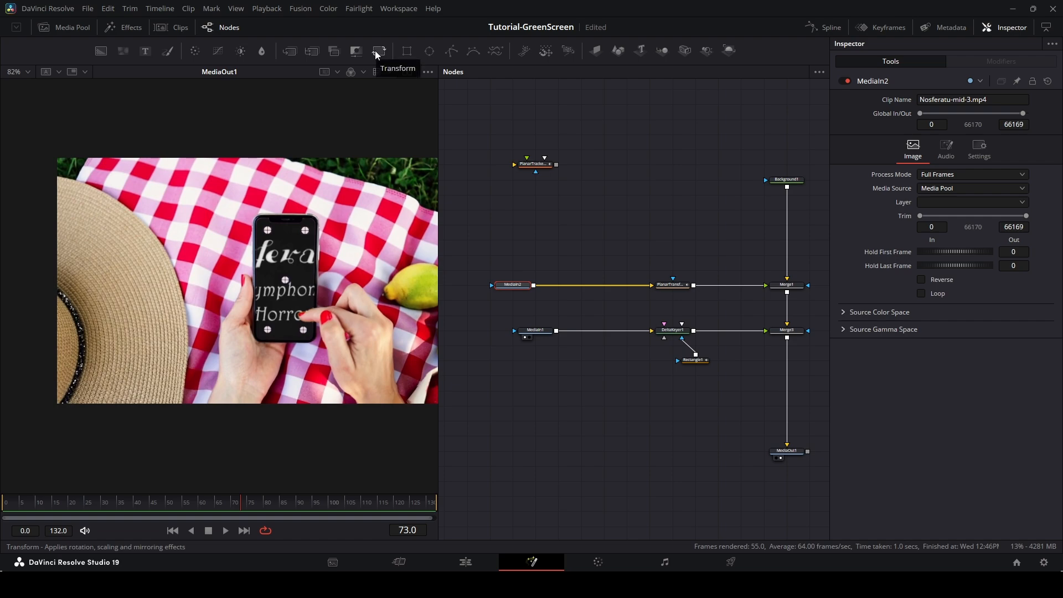
drag(376, 54, 585, 284)
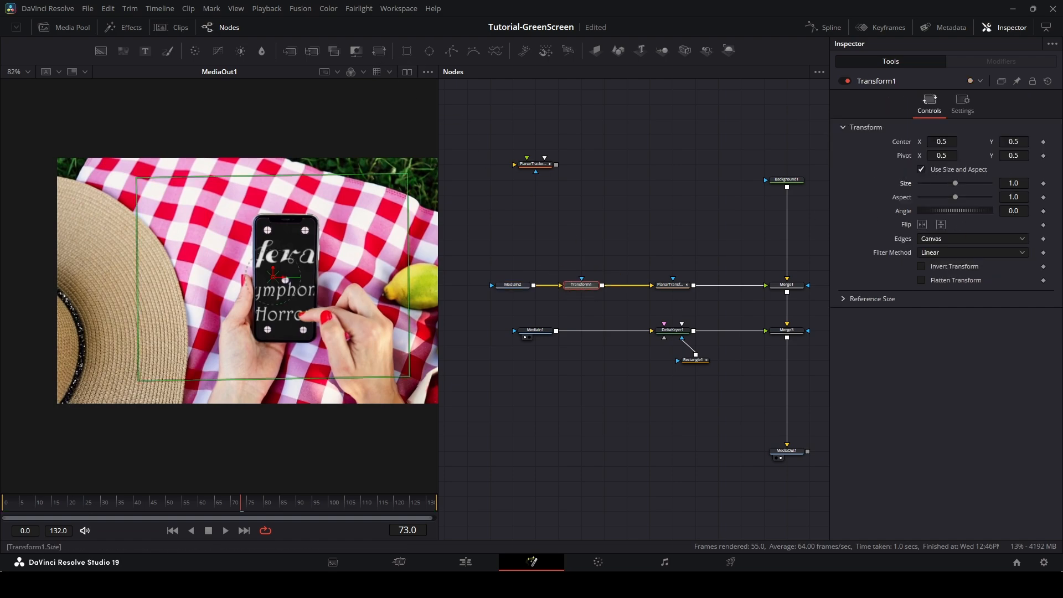
Scale the Nosferatu clip to size 0.382 and set its center X to 0.586.
drag(1013, 183, 978, 183)
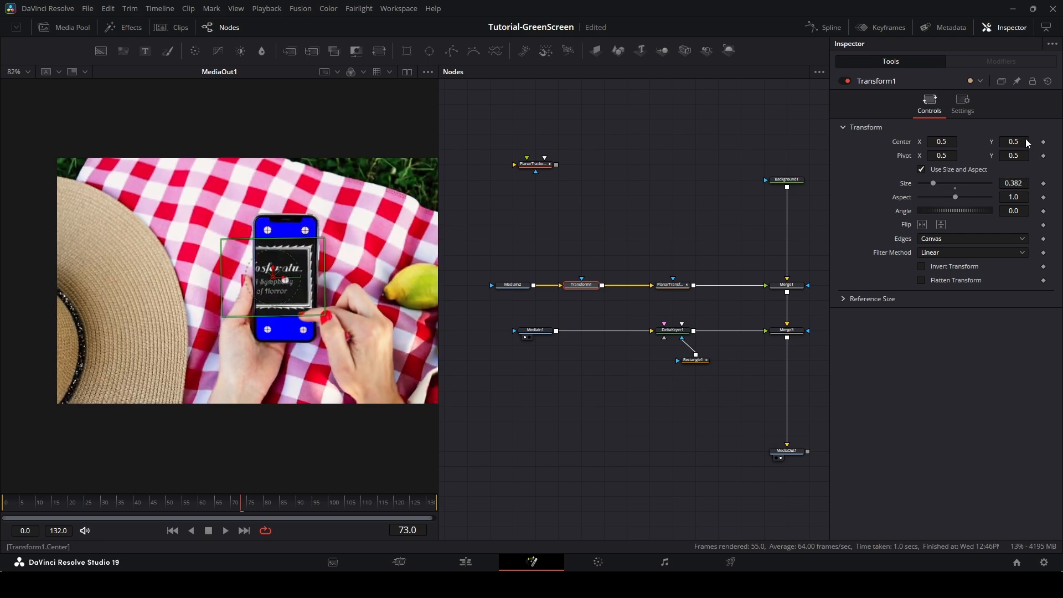
drag(941, 141, 971, 141)
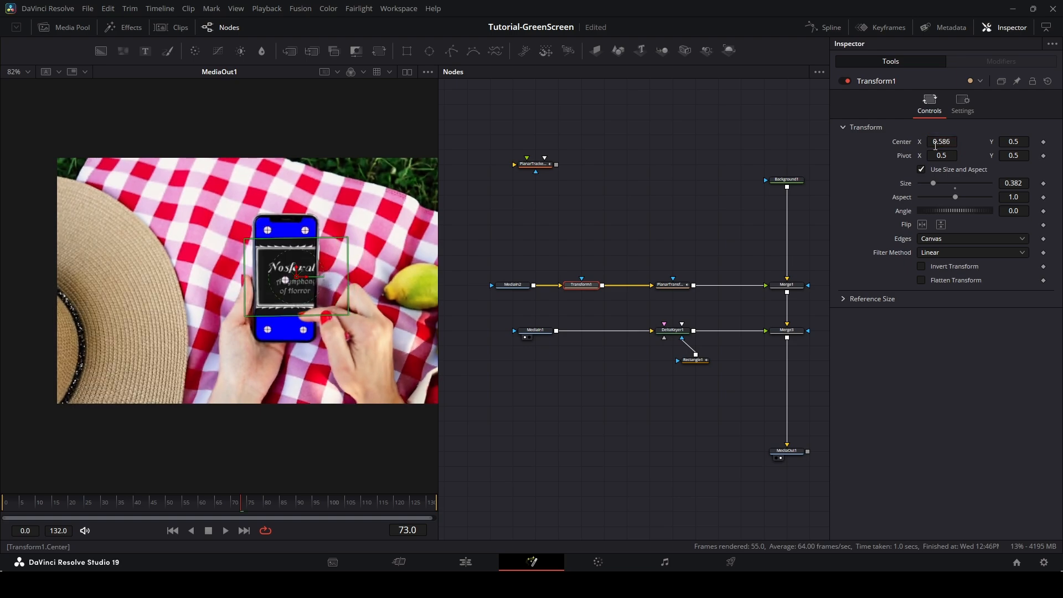
Turn off Auto Proxy in the viewer options.
right_click(342, 504)
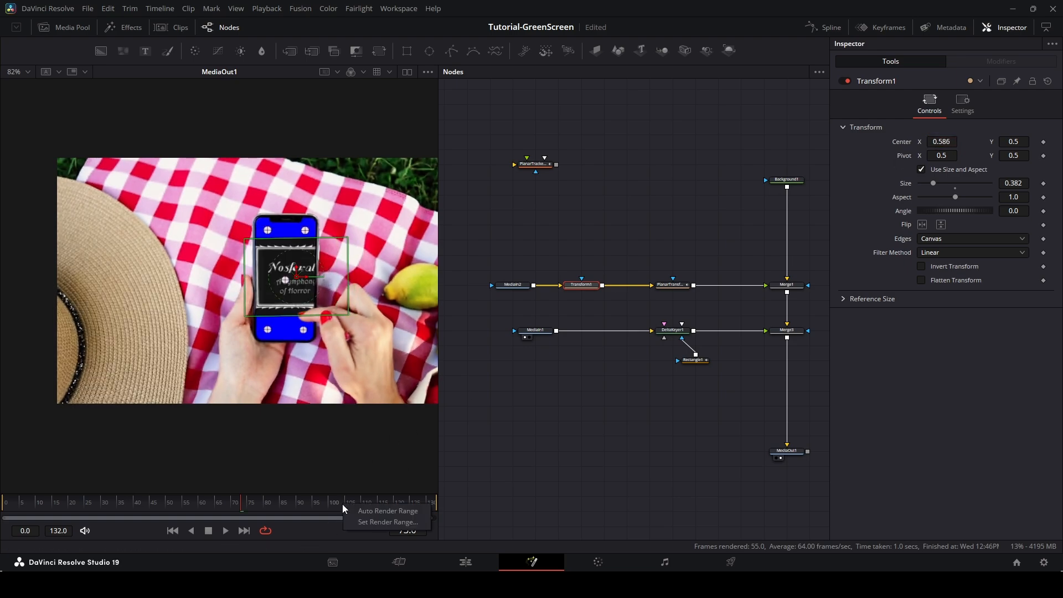
right_click(301, 529)
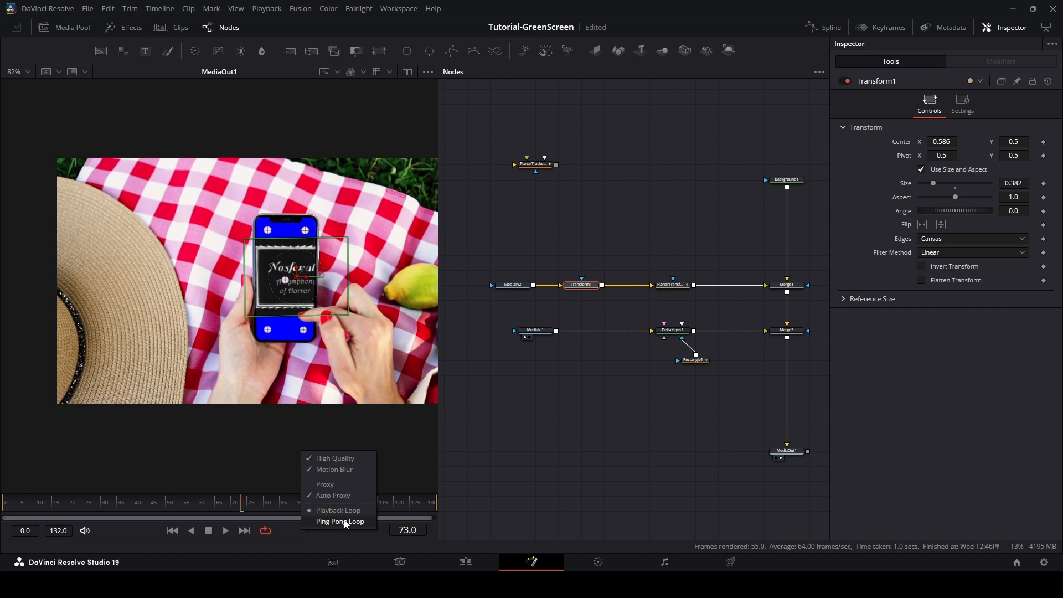
click(342, 496)
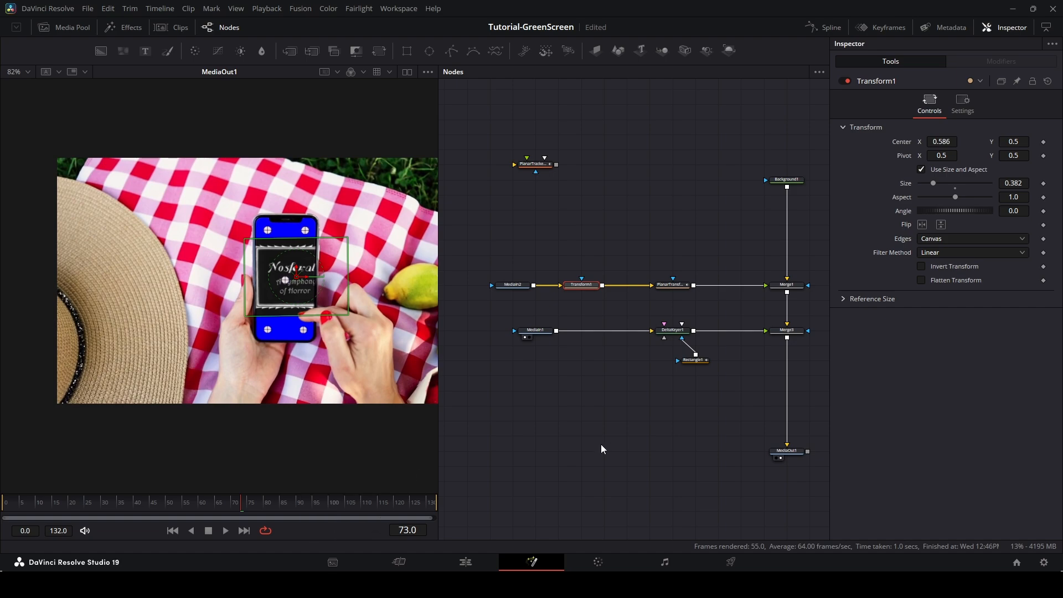
Move the Nosferatu clip onto the phone screen, centering it at about 0.546, 0.486.
scroll(296, 293, up, 5)
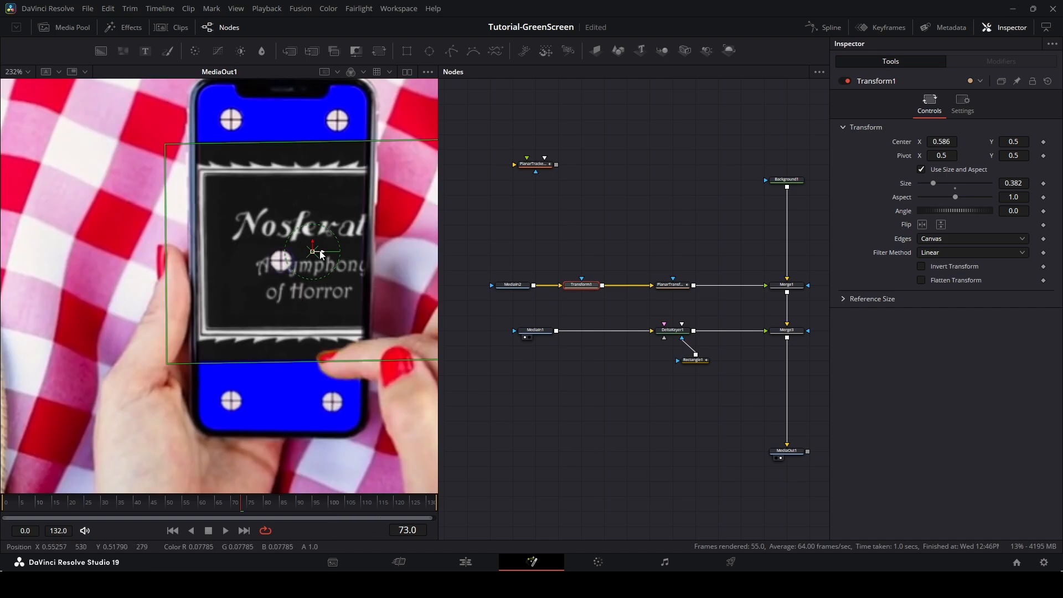
drag(322, 261, 301, 262)
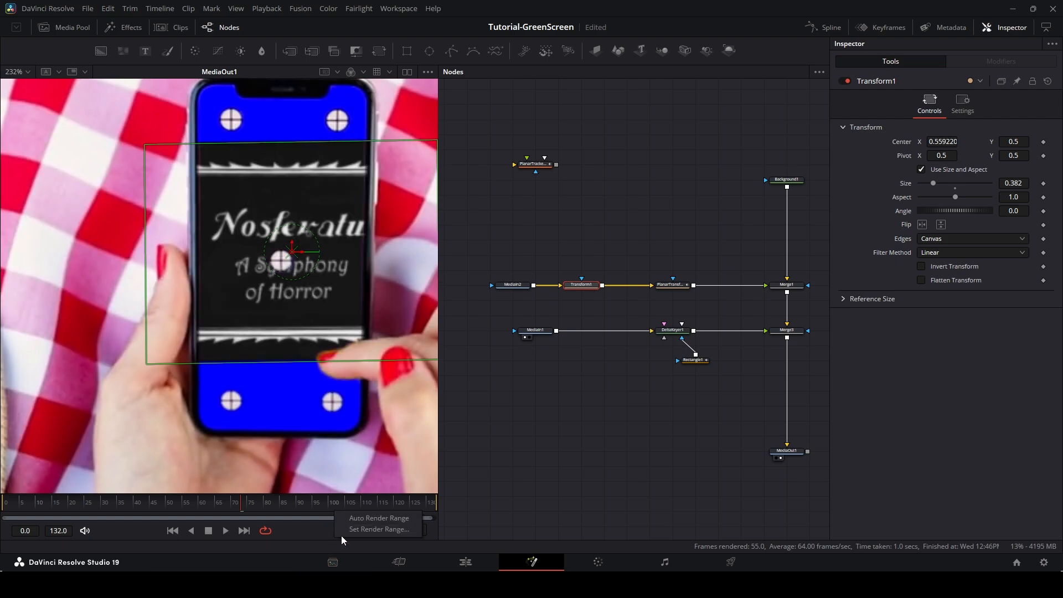
right_click(334, 536)
click(352, 493)
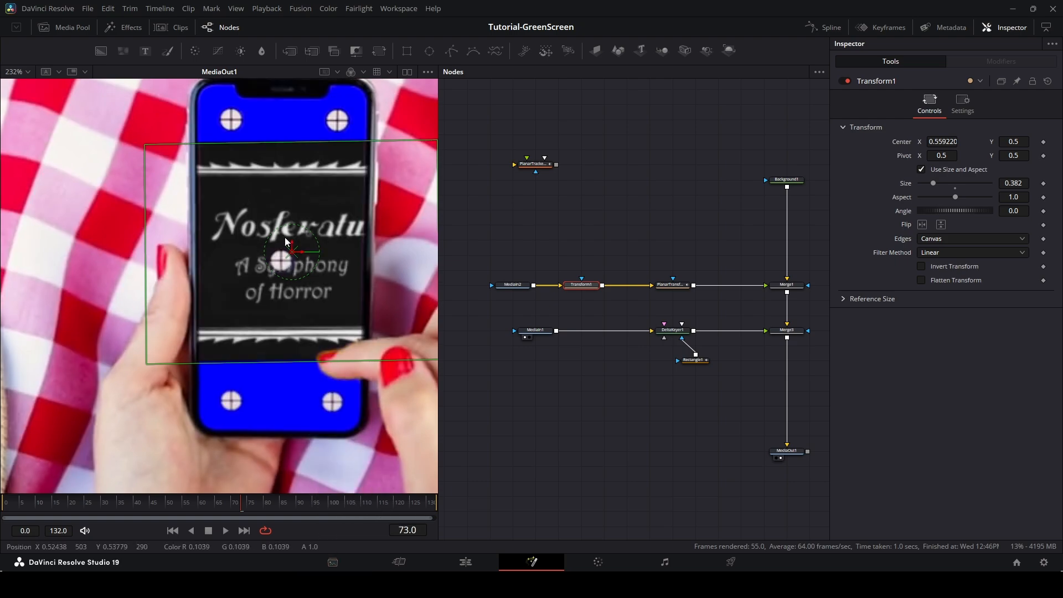
drag(294, 253, 282, 253)
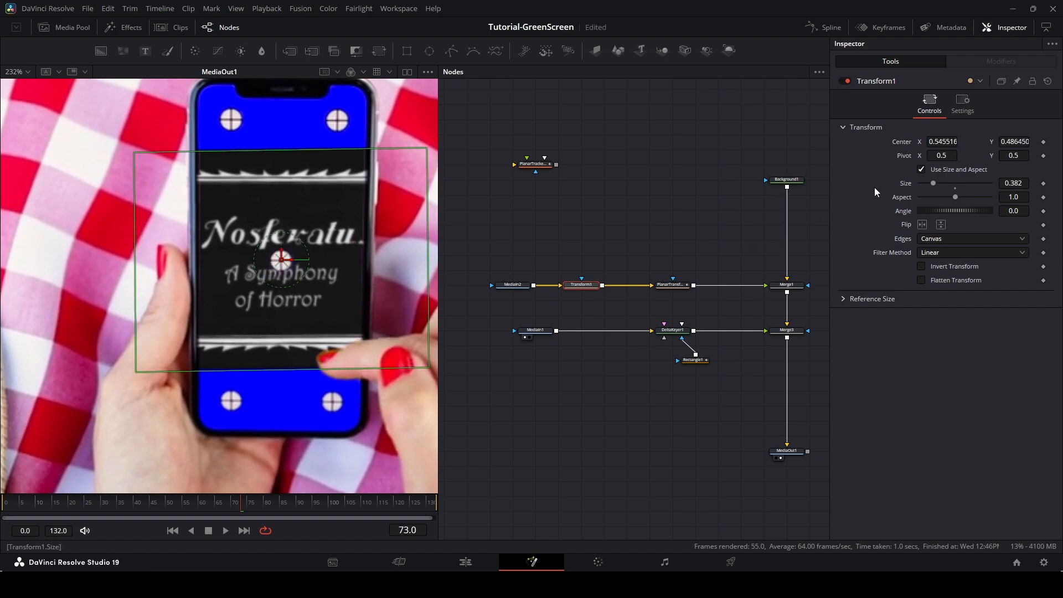
Set the Transform's size to 0.229 and its angle to -0.8.
click(1013, 182)
text(0.259)
key(Return)
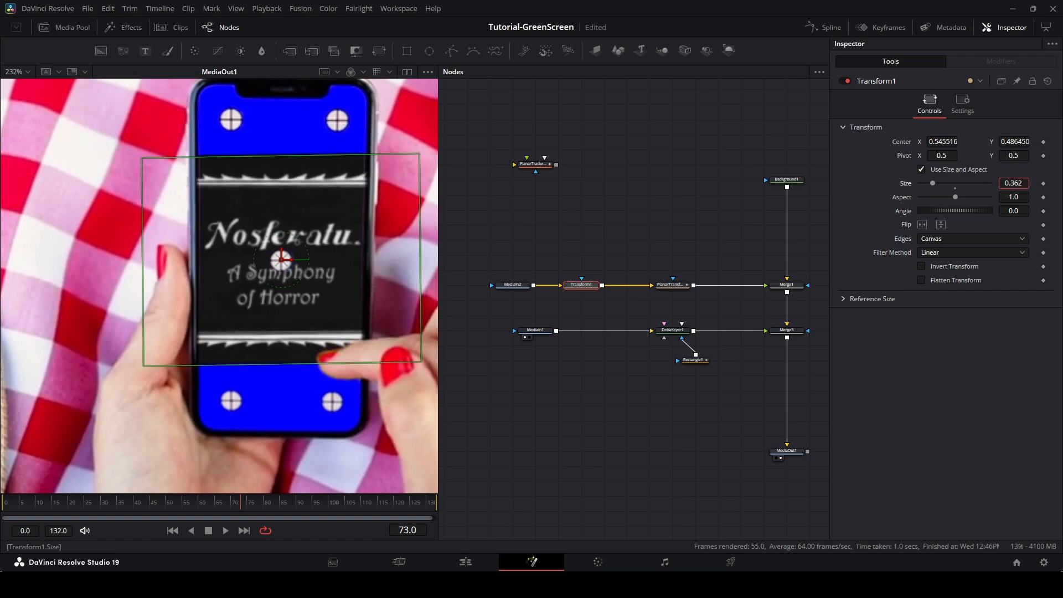
drag(1013, 183, 997, 183)
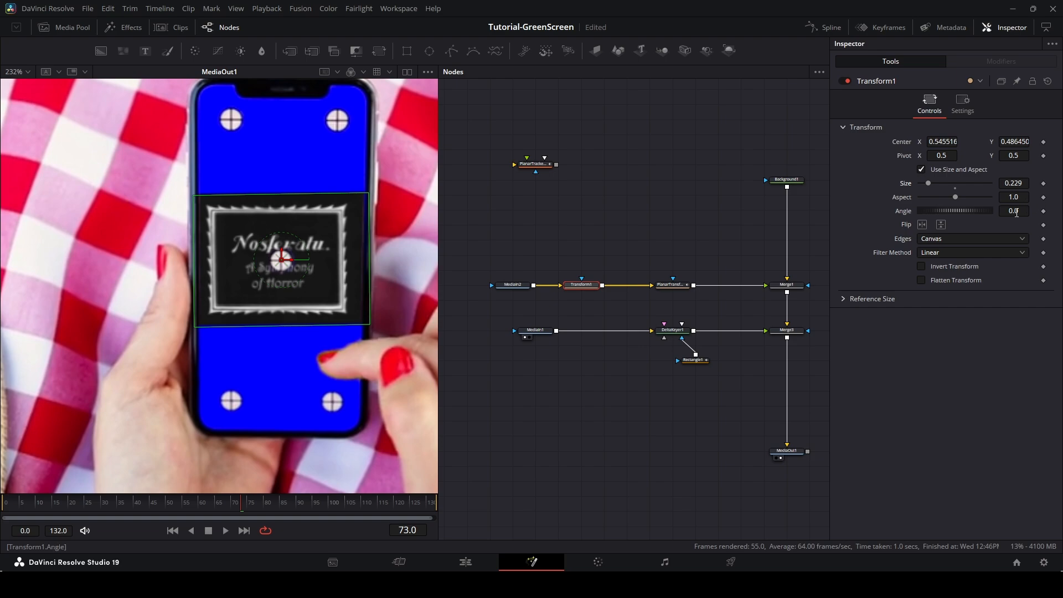
drag(1016, 213, 1013, 213)
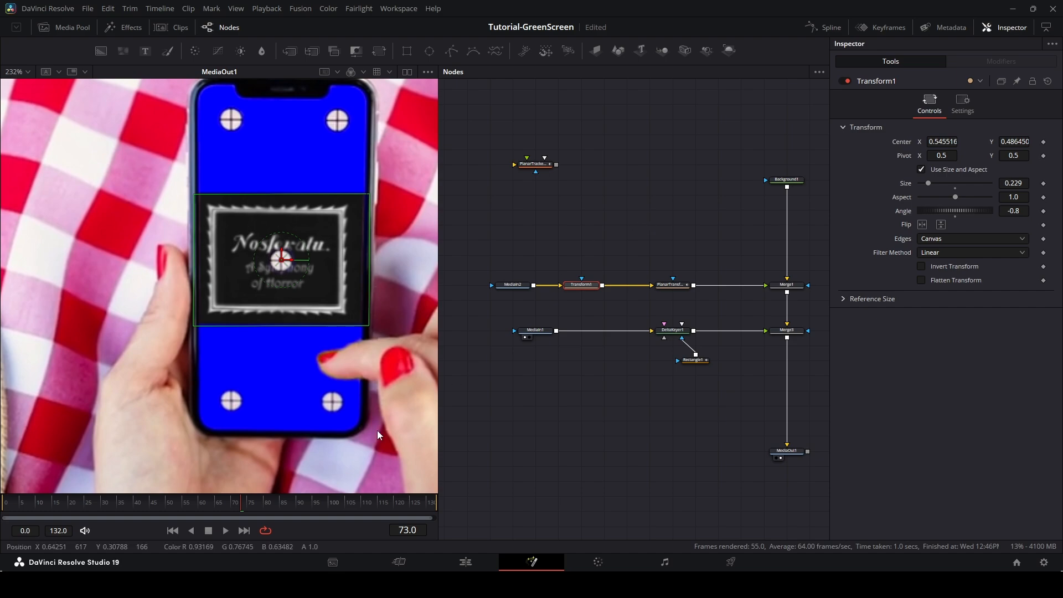
Turn Auto Proxy back on and play the composite to check the tracked screen replacement.
right_click(309, 530)
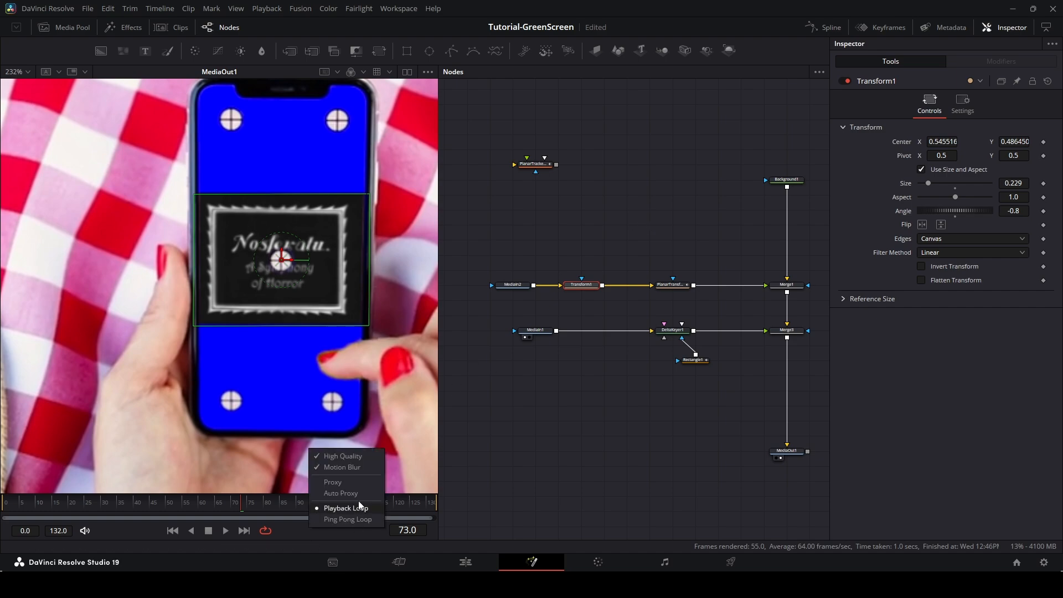
click(350, 493)
click(613, 442)
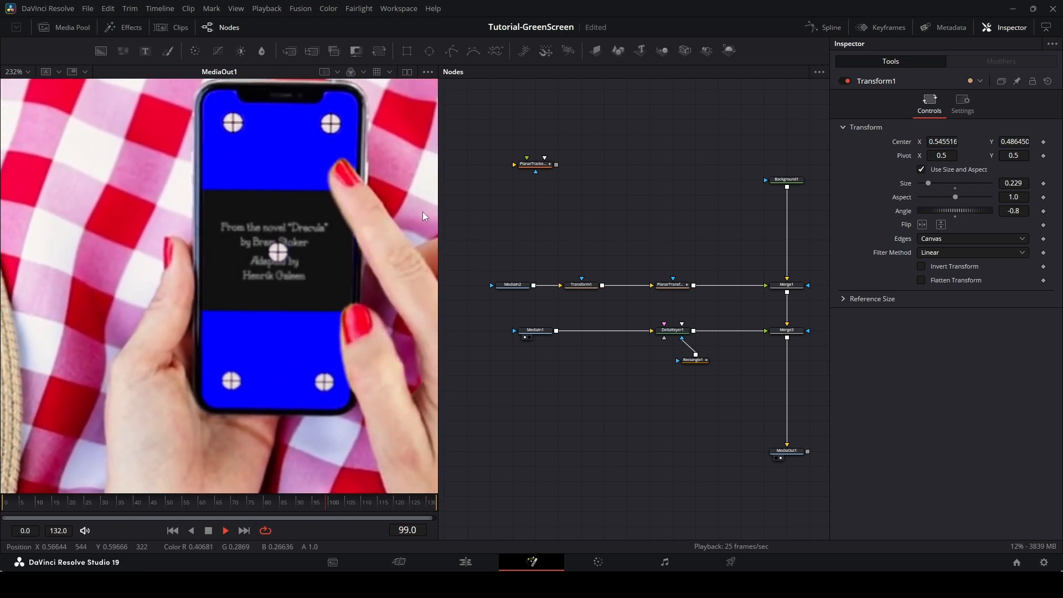
key(space)
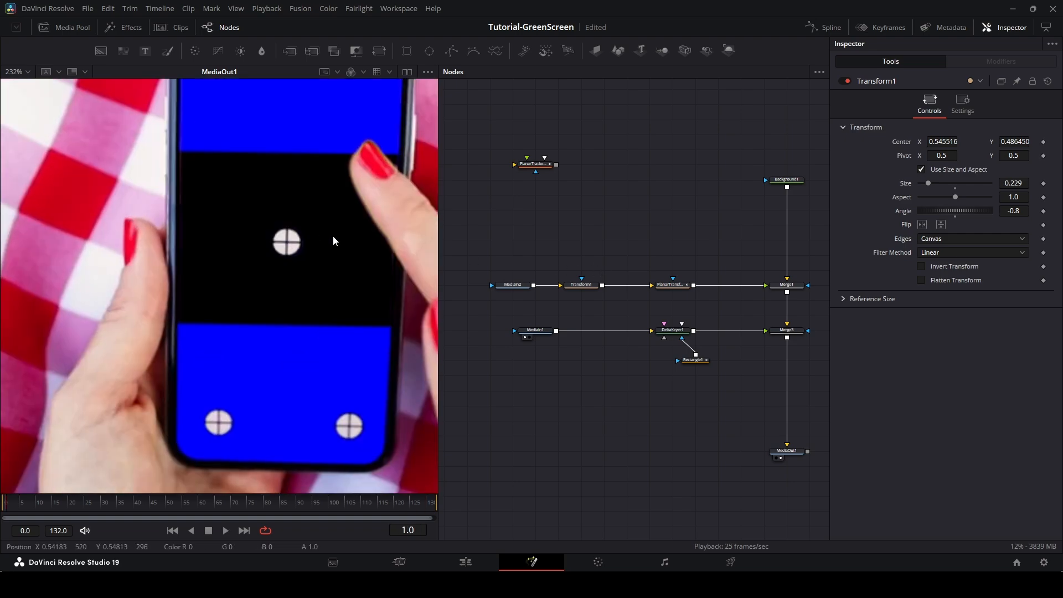
Move the Planar Tracker node lower in the node graph to tidy the layout.
scroll(324, 285, down, 2)
drag(355, 241, 326, 257)
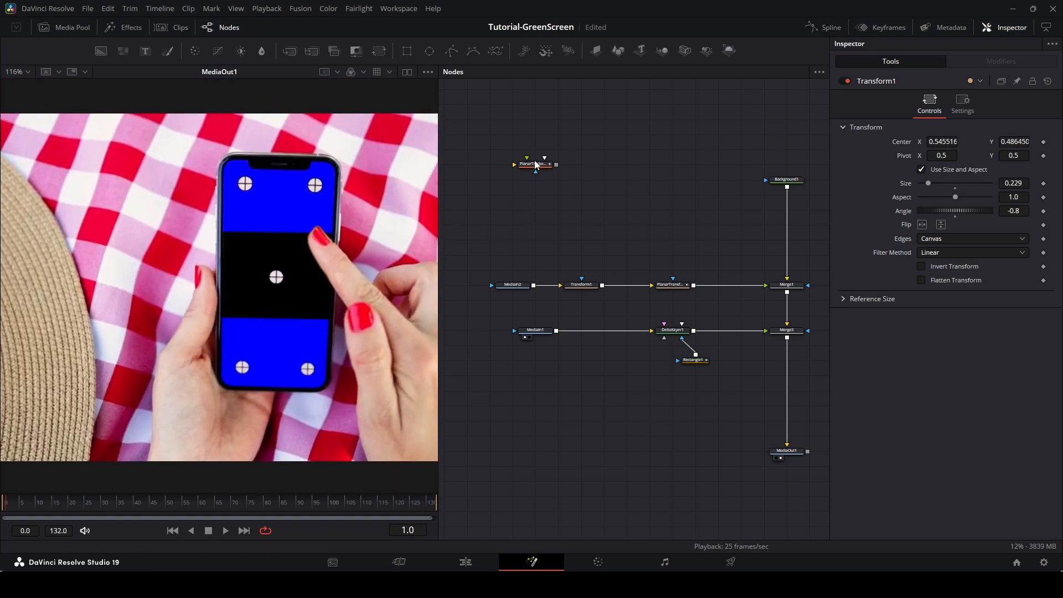
drag(536, 168, 513, 228)
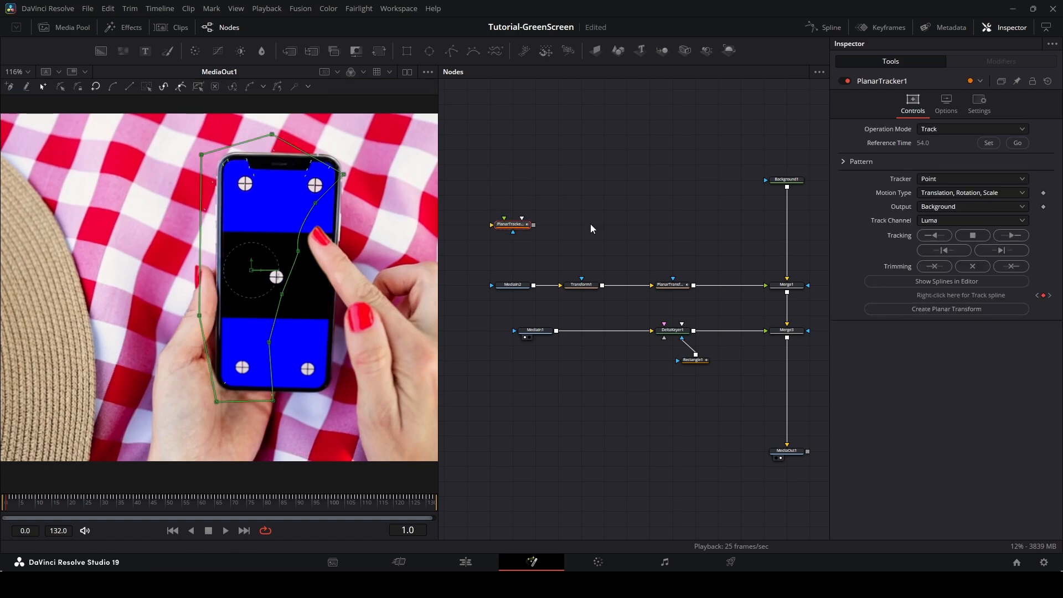
drag(725, 220, 633, 210)
click(625, 214)
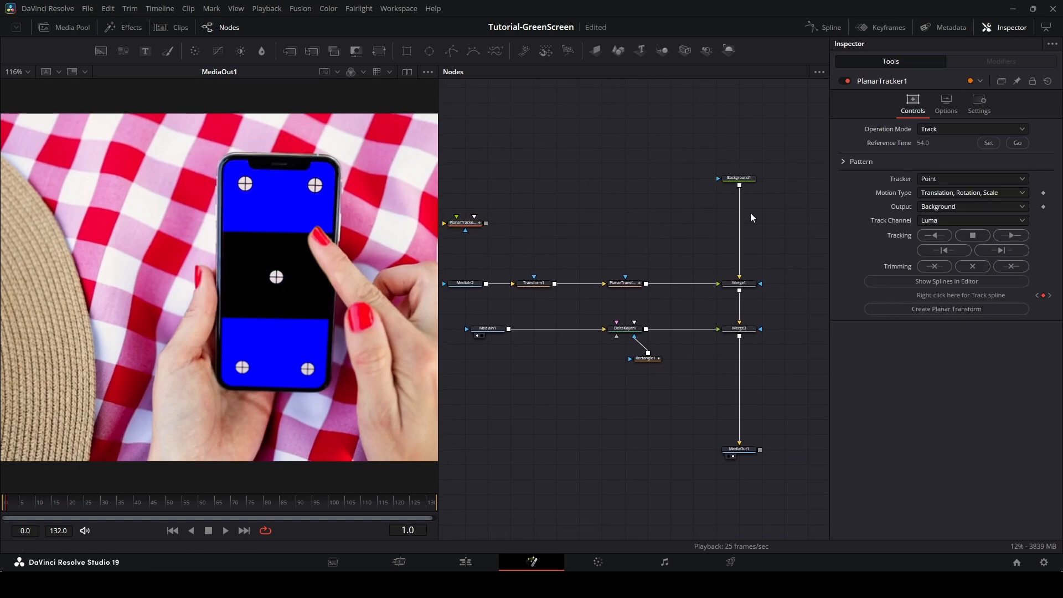
Change the Background node's solid color from blue to black.
click(739, 178)
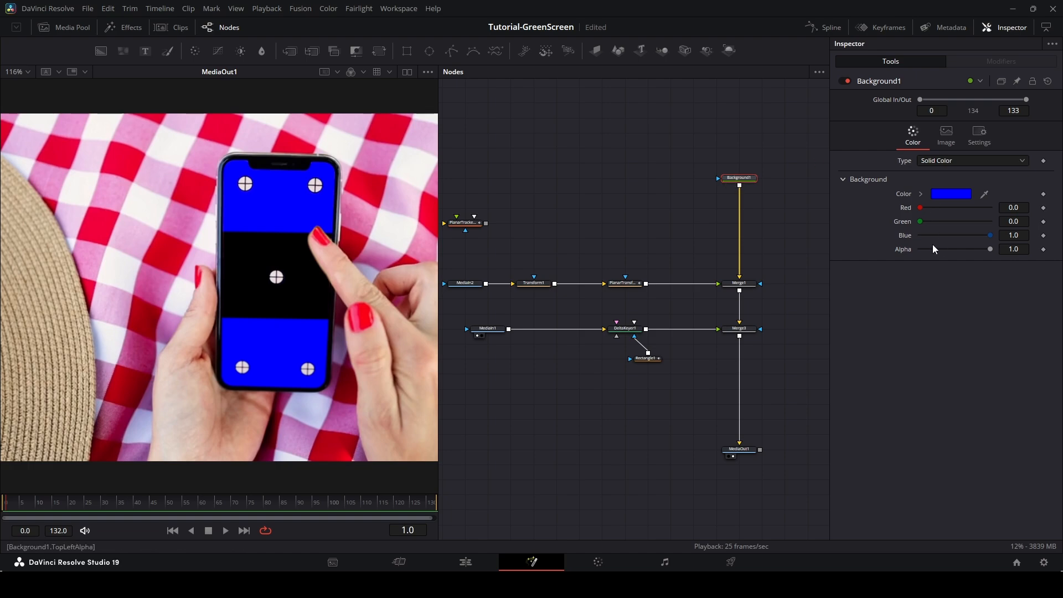
click(959, 192)
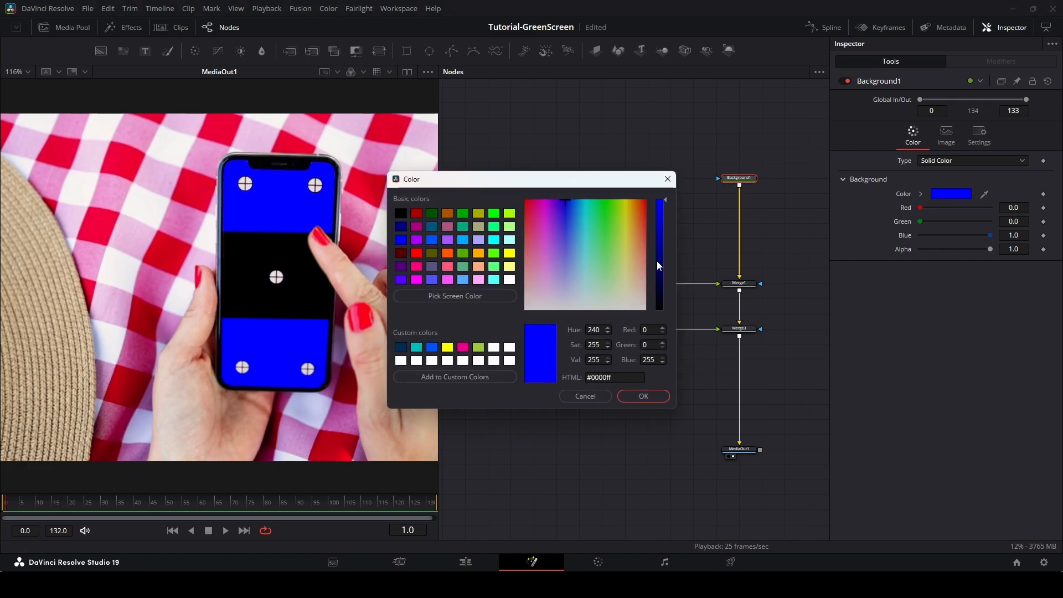
drag(658, 266, 659, 311)
click(643, 395)
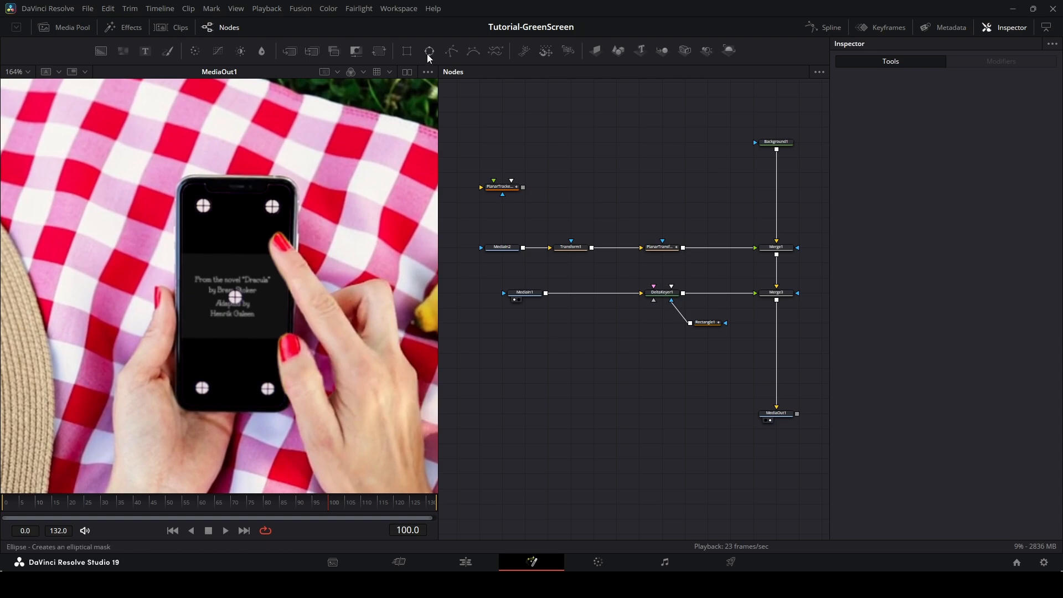
Add an Ellipse mask connected to the Delta Keyer and shrink it onto the phone's center tracking marker.
drag(429, 55, 617, 339)
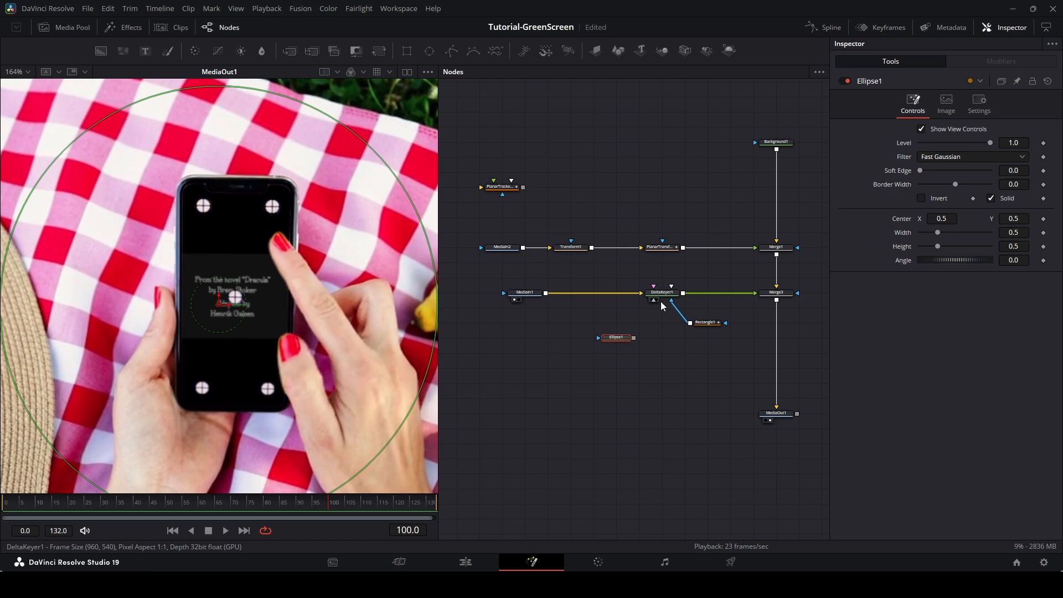
drag(634, 338, 655, 304)
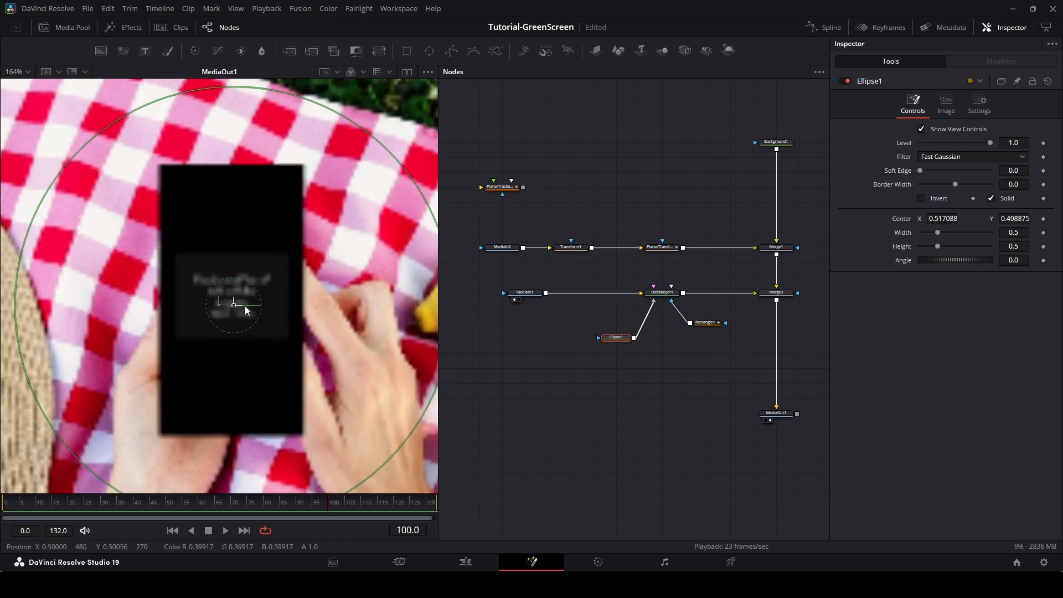
drag(220, 304, 236, 302)
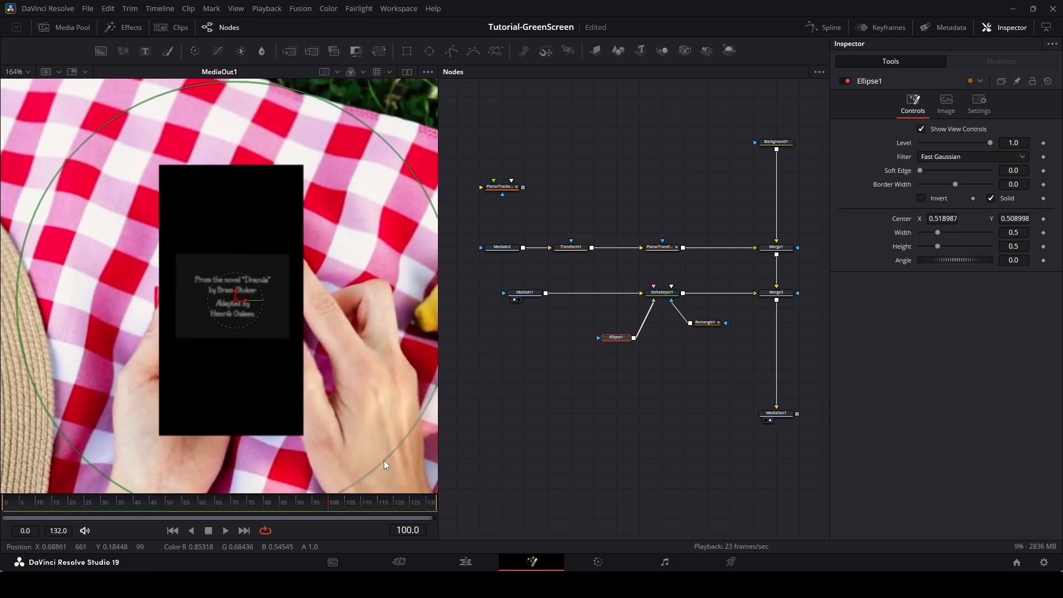
drag(372, 475, 239, 313)
Fit the ellipse over the center marker at about 0.519, 0.515 with width and height 0.0235.
scroll(230, 310, up, 4)
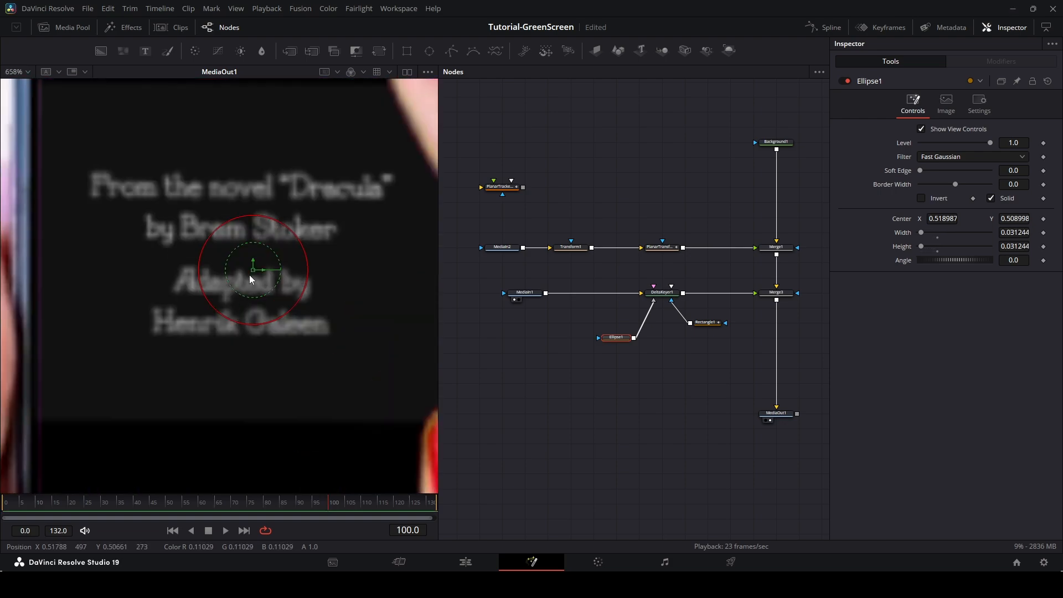
key(ctrl+p)
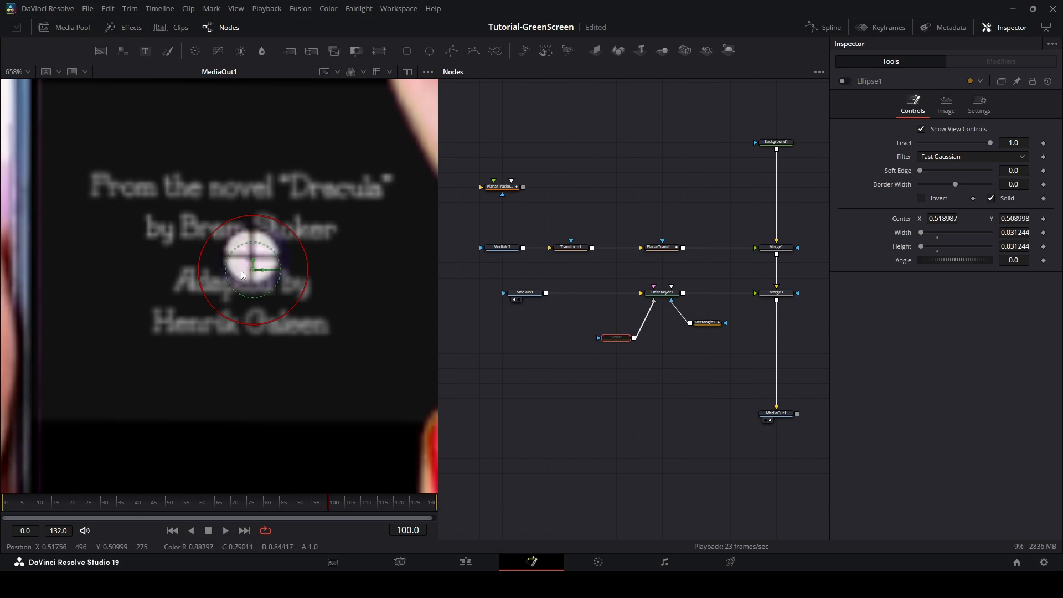
drag(253, 276, 256, 264)
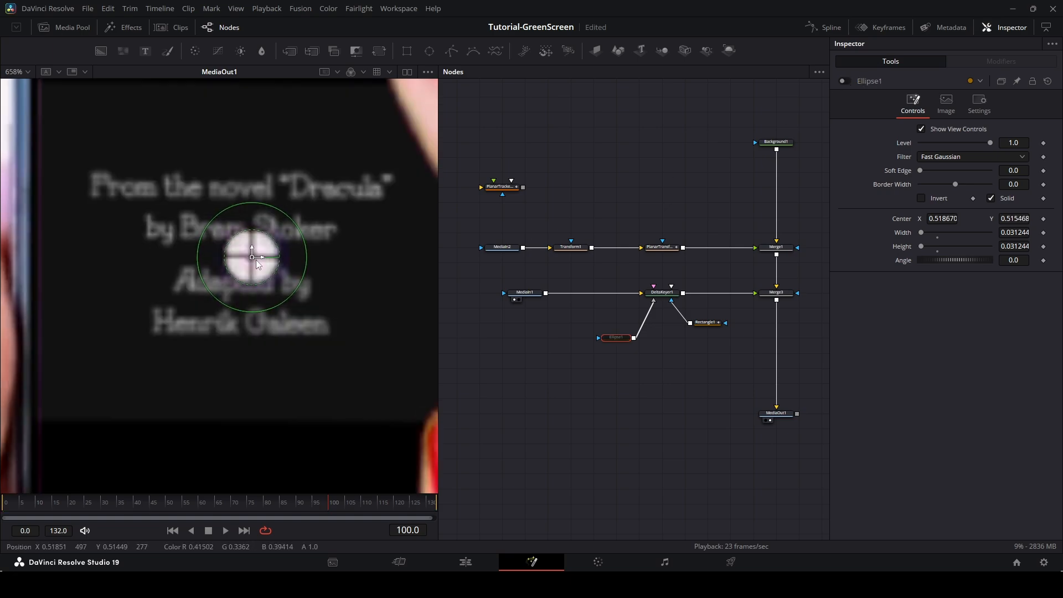
drag(287, 302, 277, 290)
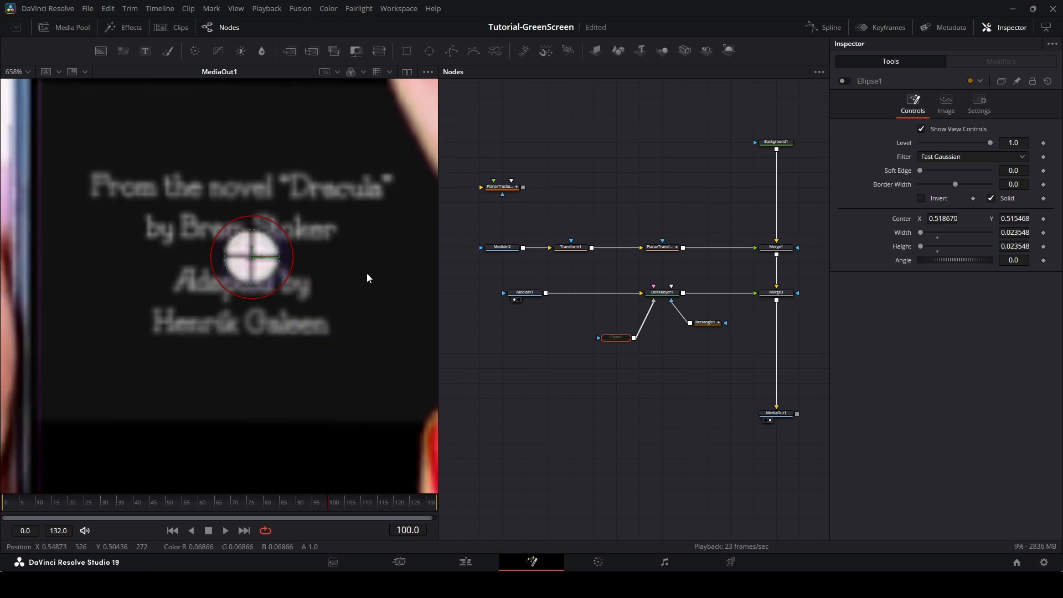
scroll(353, 265, down, 3)
drag(616, 341, 616, 447)
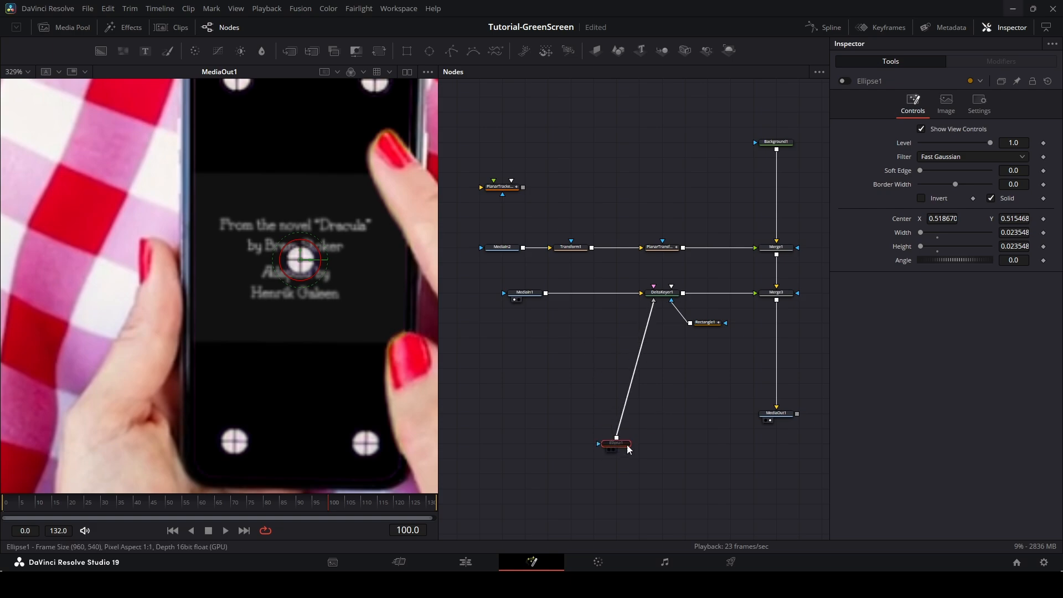
click(845, 81)
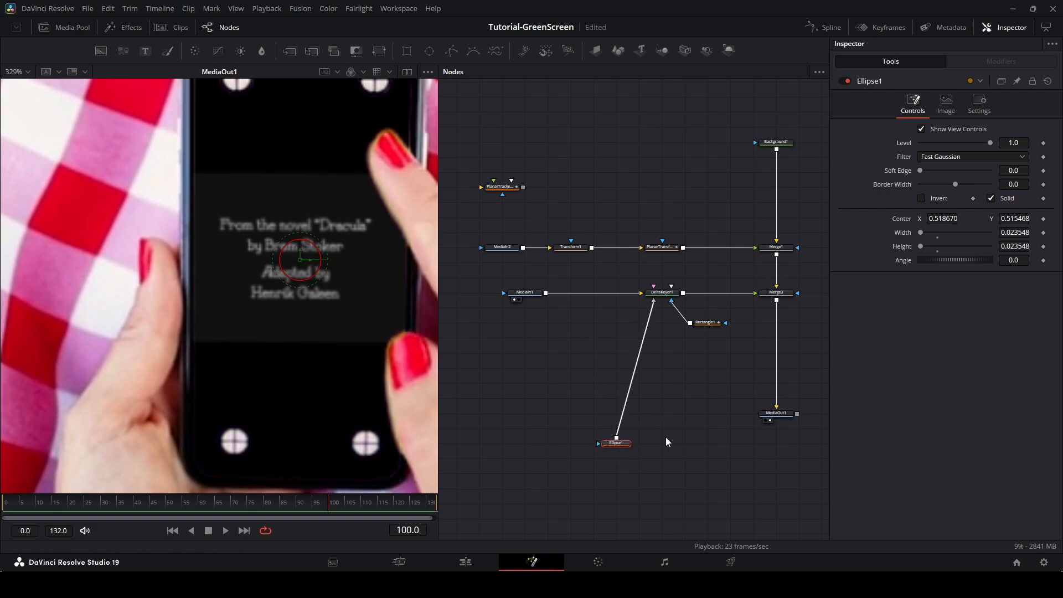
Paste a copy of the ellipse mask and place it over the top-left tracking marker at about 0.482, 0.699.
key(ctrl+v)
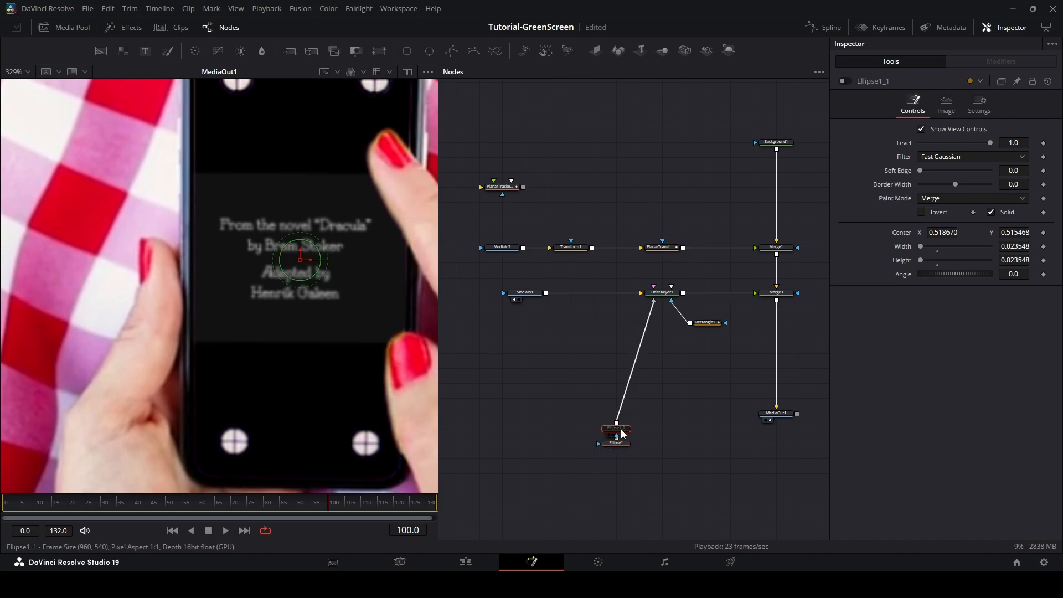
click(844, 81)
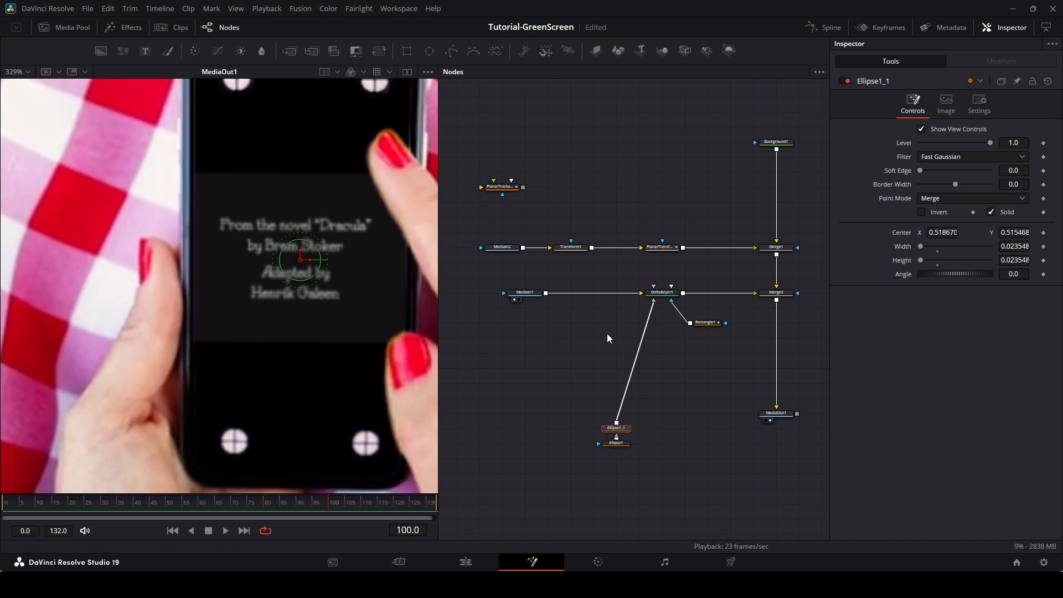
scroll(363, 232, down, 2)
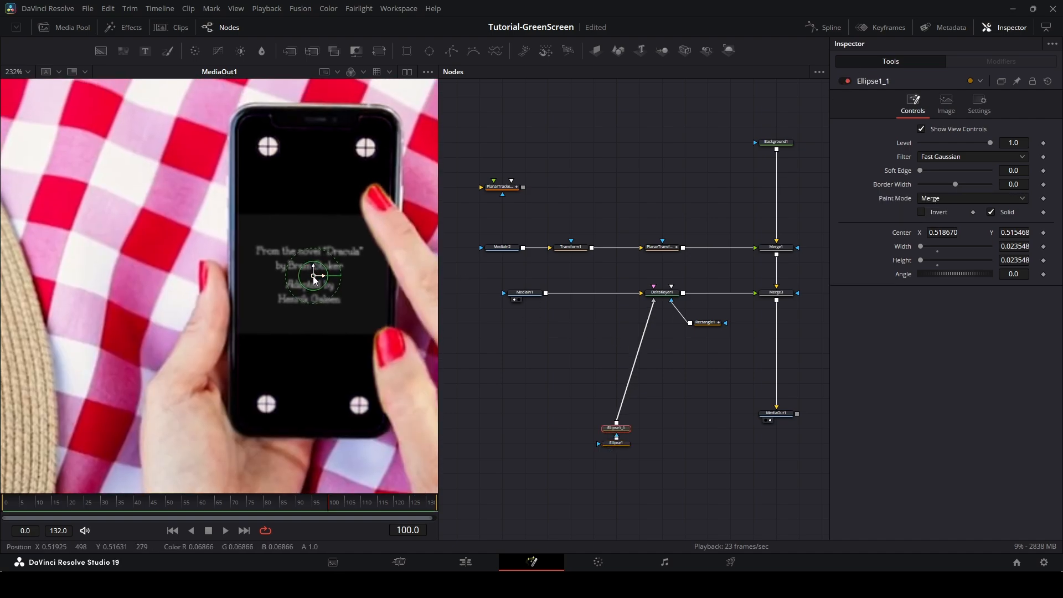
mouse_move(313, 276)
mouse_down()
mouse_move(301, 196)
mouse_move(268, 148)
mouse_up()
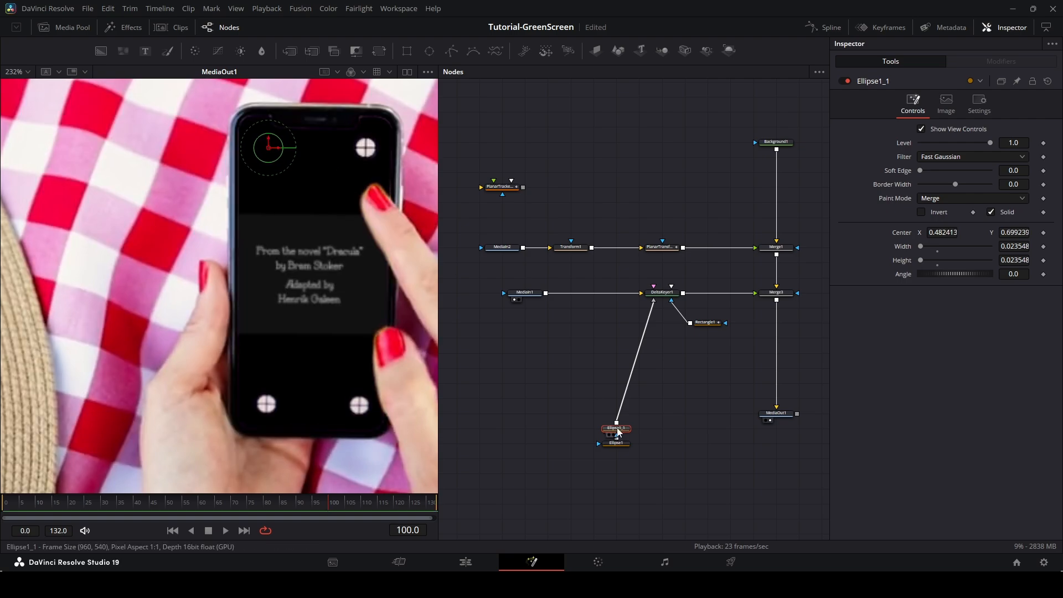
Paste another ellipse copy and place it over the bottom-left tracking marker at about 0.480, 0.327.
key(ctrl+v)
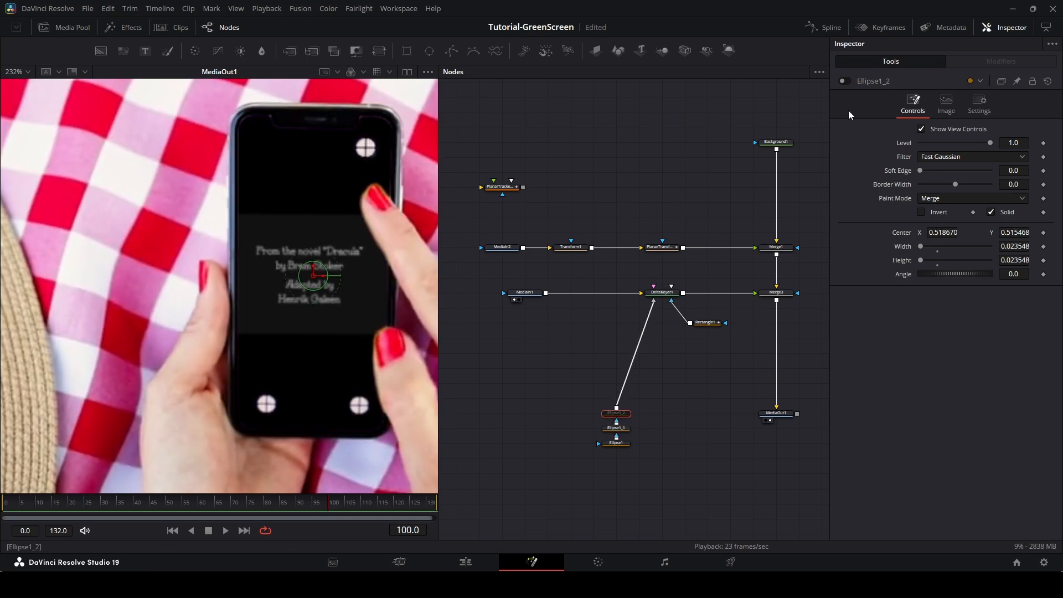
click(842, 81)
drag(313, 276, 365, 148)
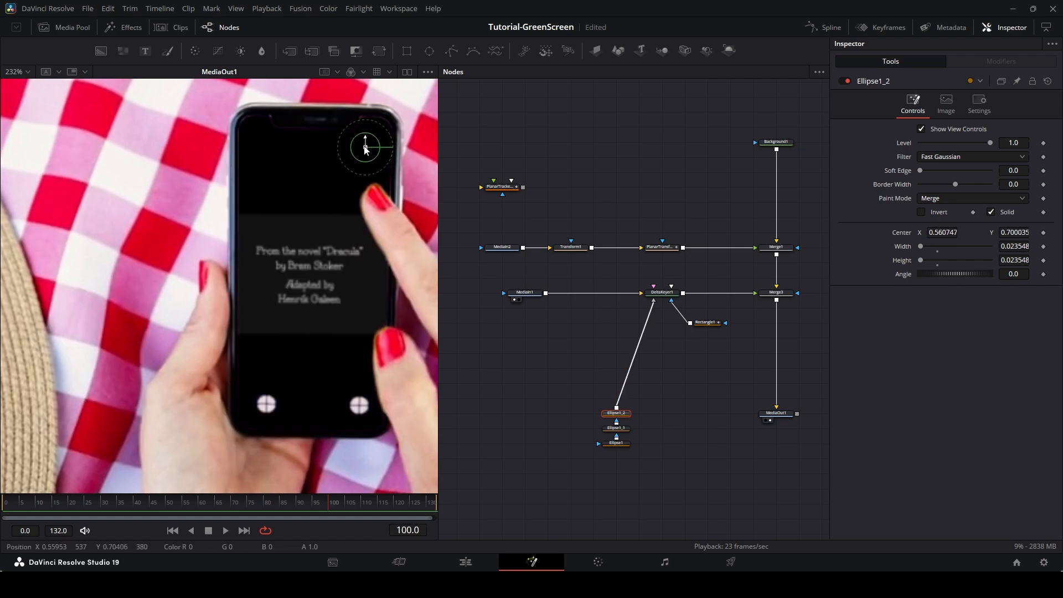
mouse_move(365, 148)
mouse_down()
mouse_move(365, 406)
mouse_move(263, 411)
mouse_up()
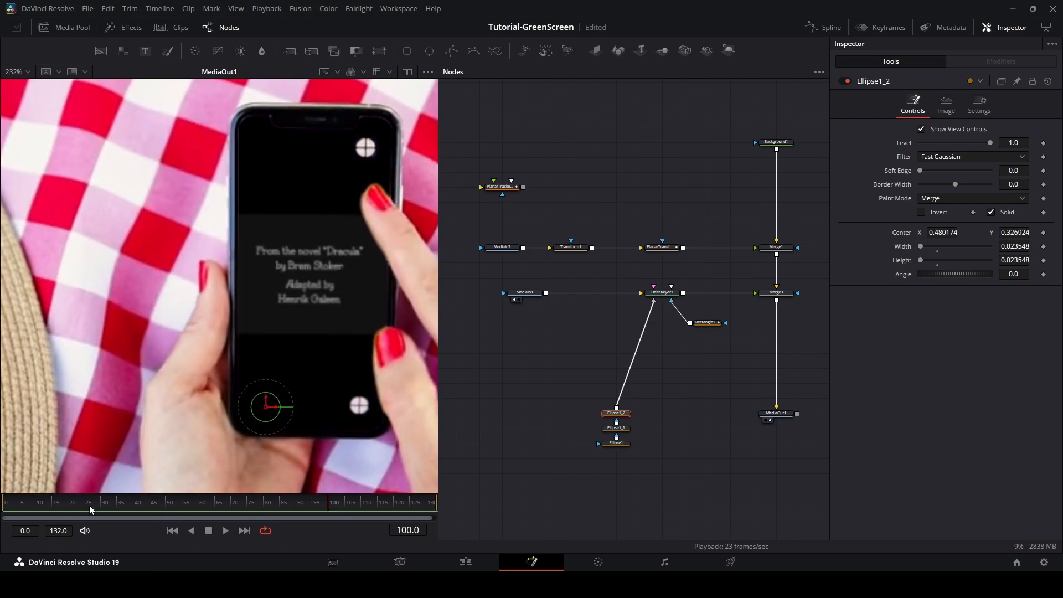
Scrub the timeline to check the masked tracking markers over the frames.
drag(18, 507, 339, 514)
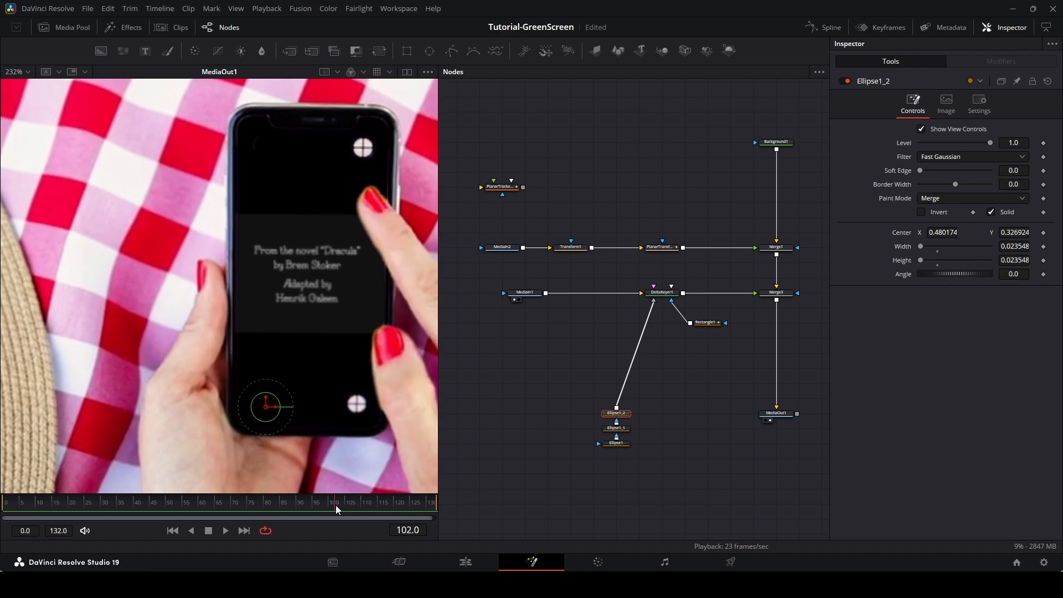
drag(335, 504, 330, 503)
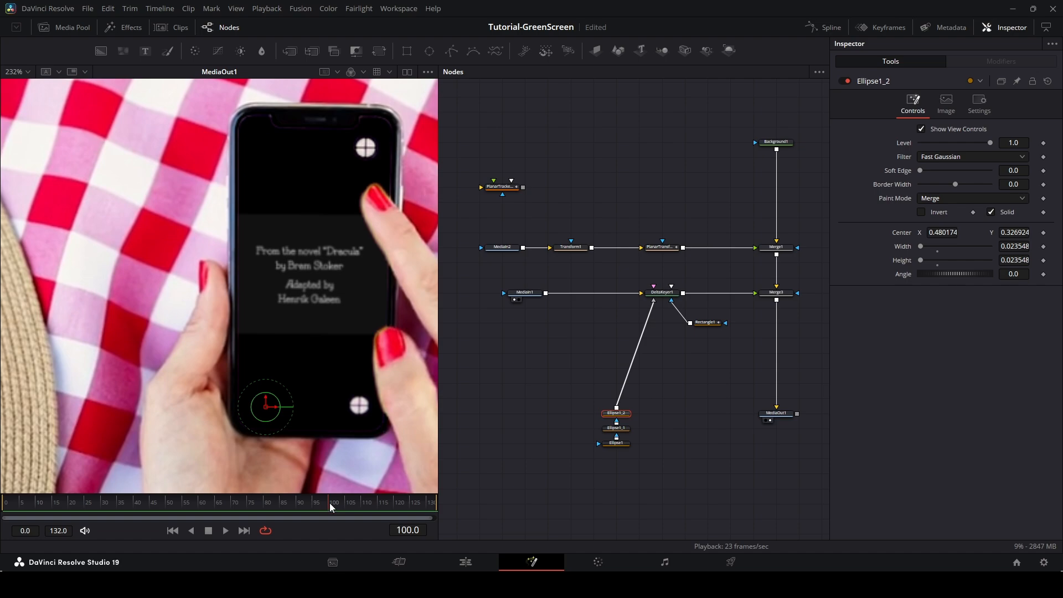
click(529, 396)
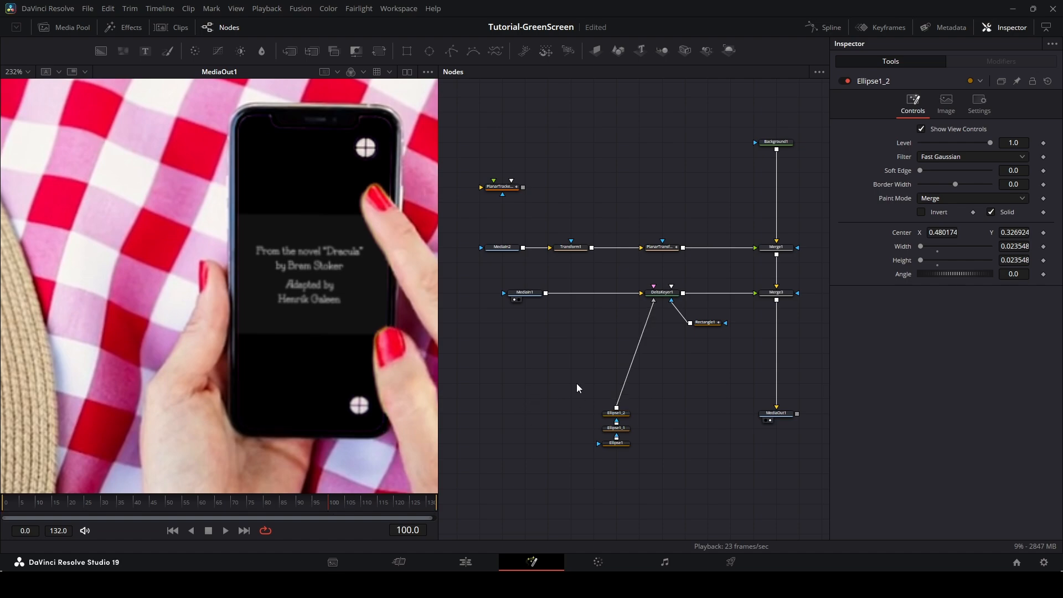
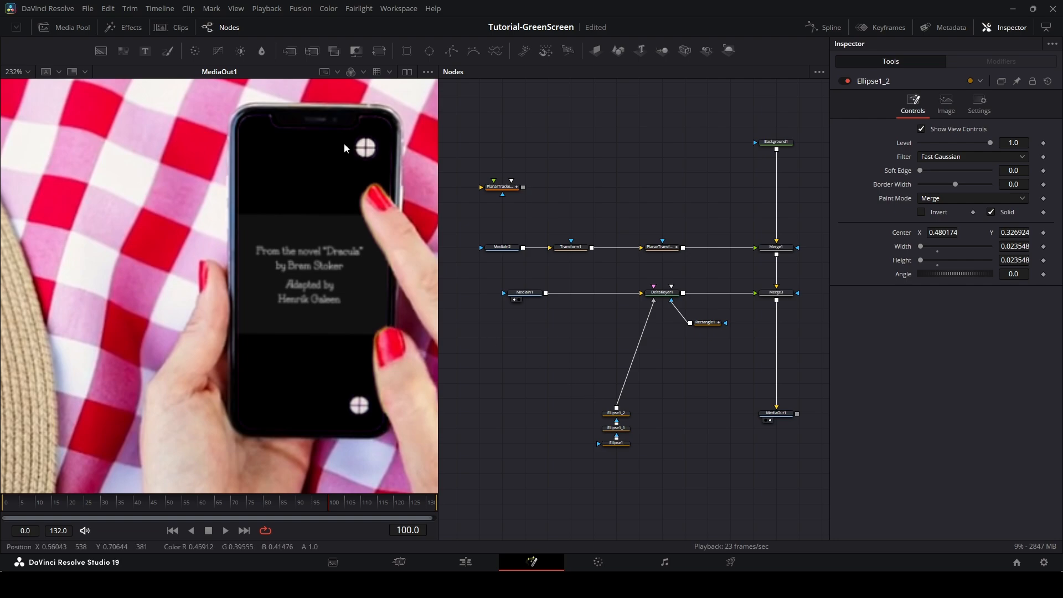
Paste another ellipse mask copy and place it over the top-right tracking marker at about 0.561, 0.698.
click(615, 443)
click(618, 429)
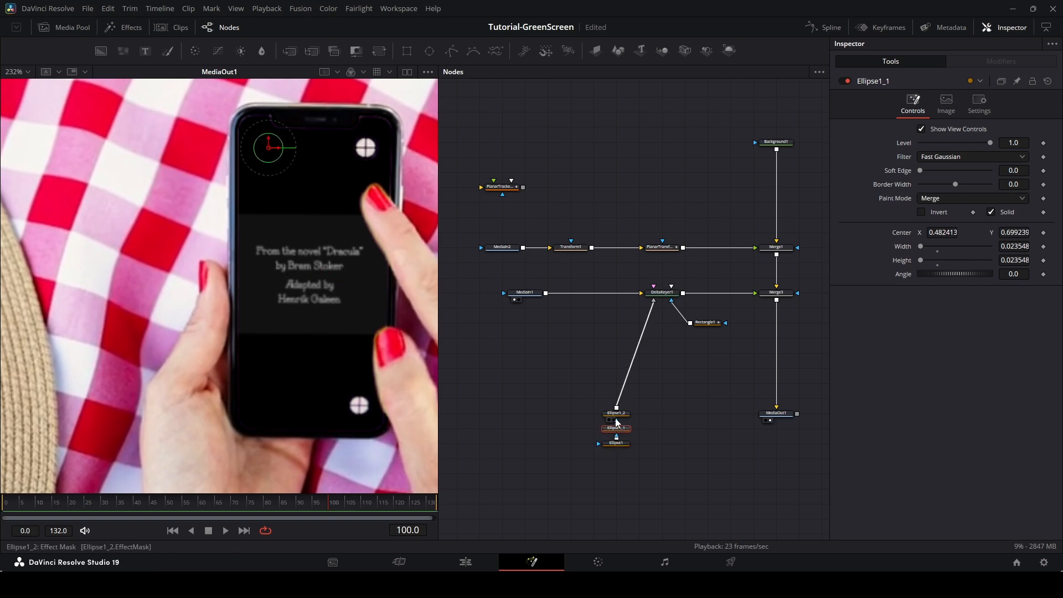
click(618, 415)
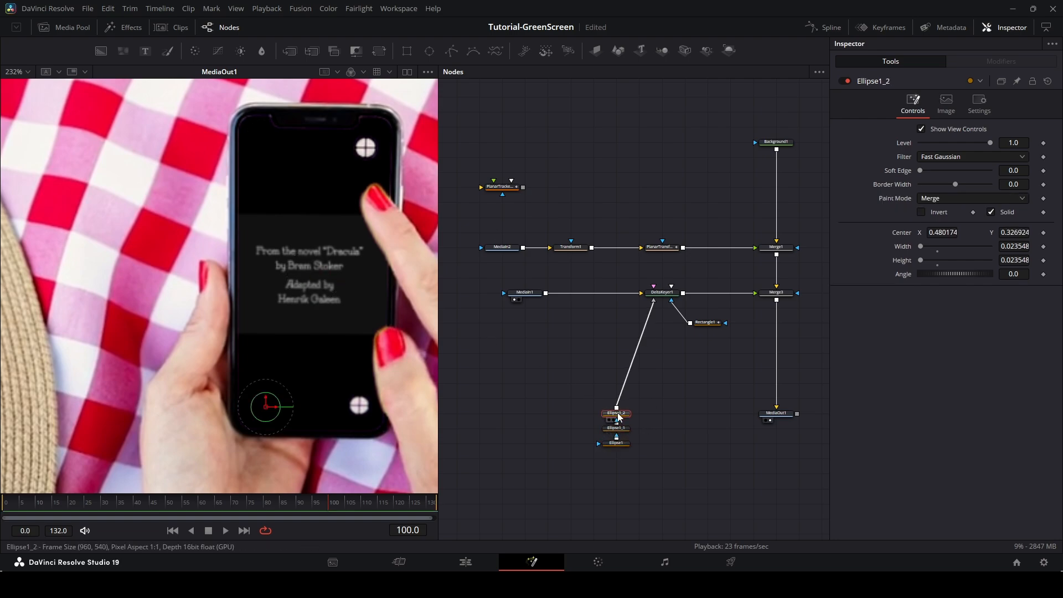
key(ctrl+v)
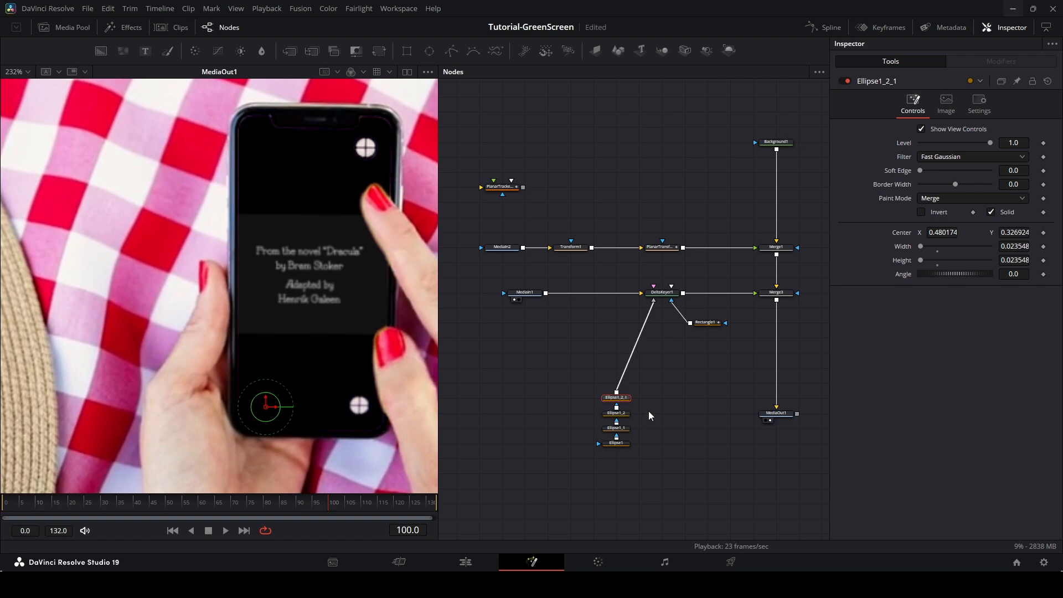
drag(267, 408, 367, 151)
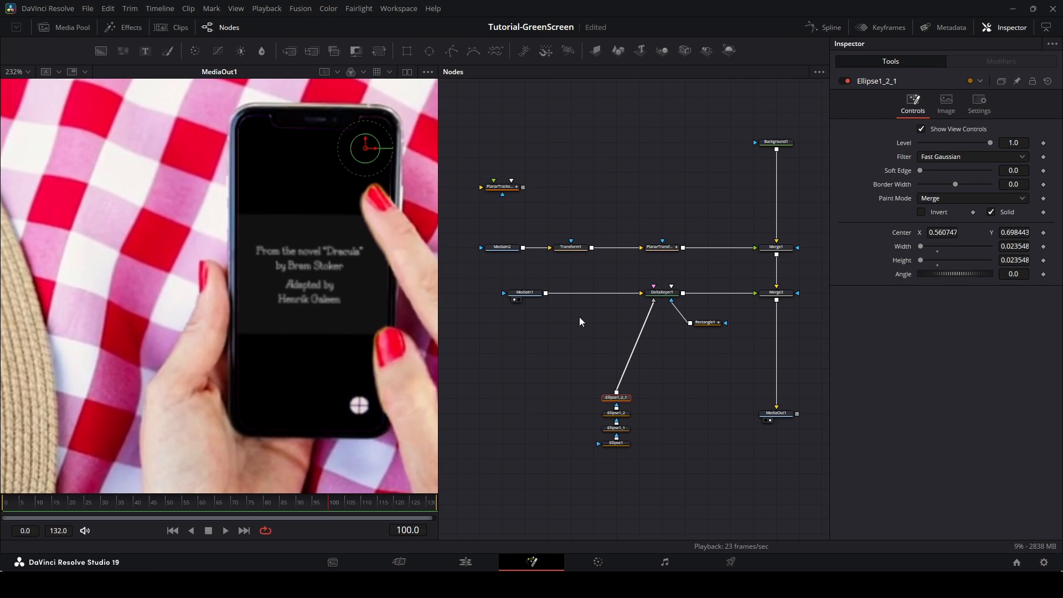
Paste a copy of the PlanarTransform node and connect it between the ellipse mask chain and the Delta Keyer's mask input.
drag(608, 323, 744, 314)
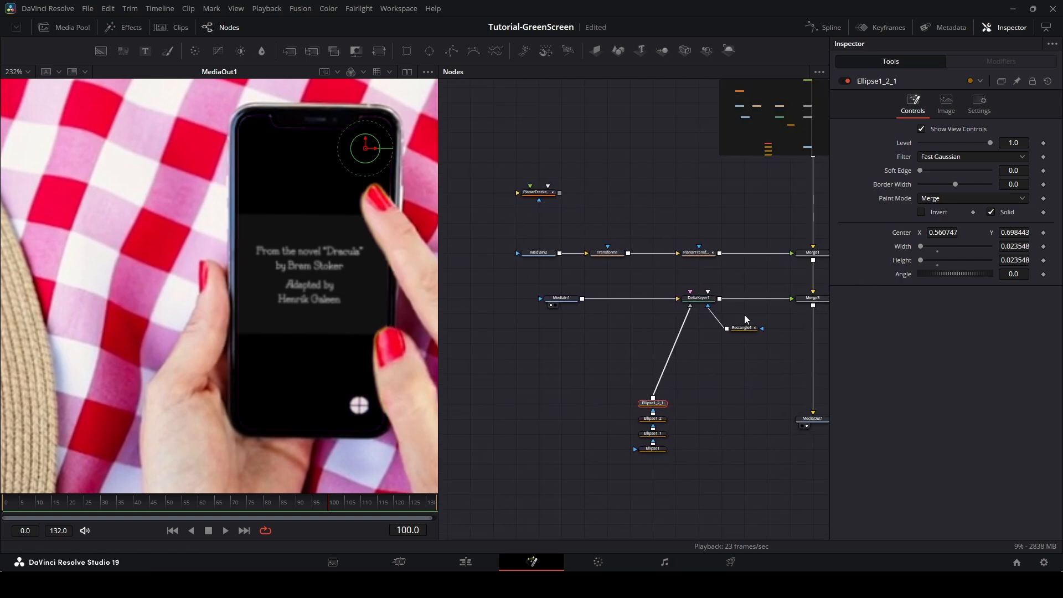
click(695, 256)
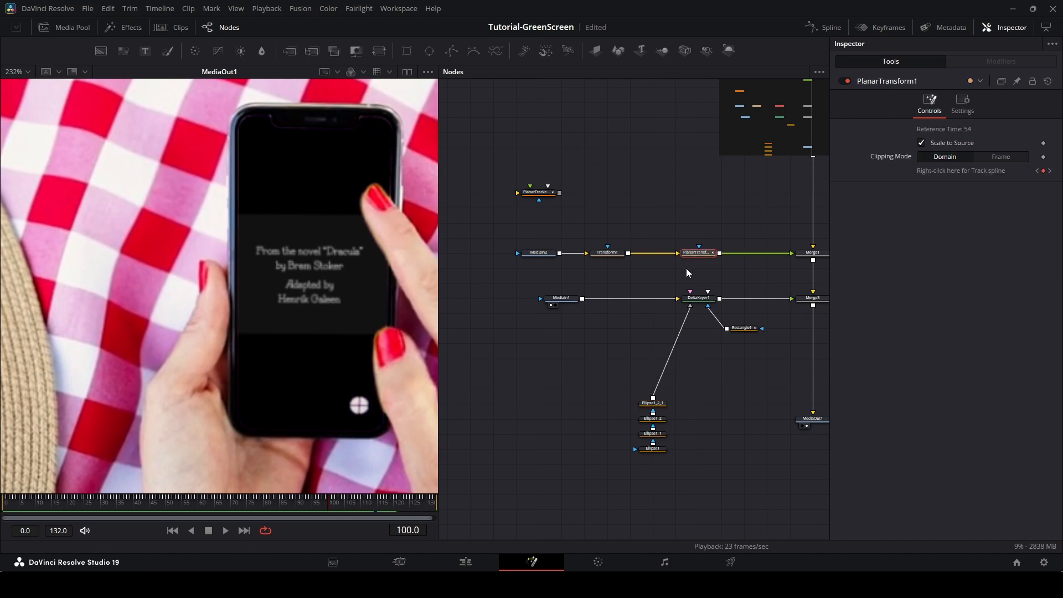
key(ctrl+v)
drag(586, 388, 670, 363)
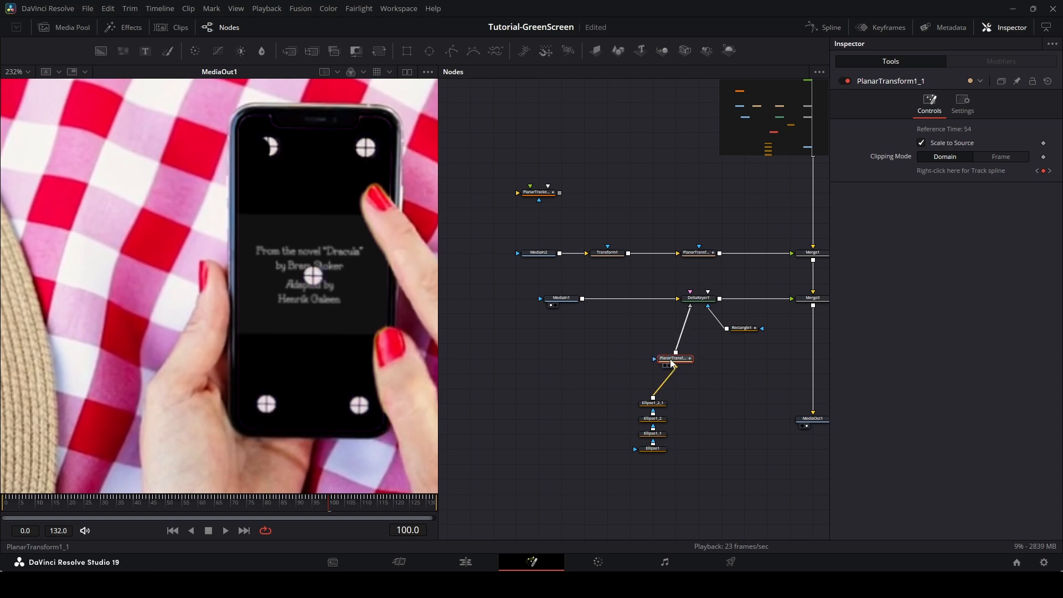
Reposition the center and top-left ellipses over their markers at about 0.534, 0.484 and 0.491, 0.705.
click(652, 448)
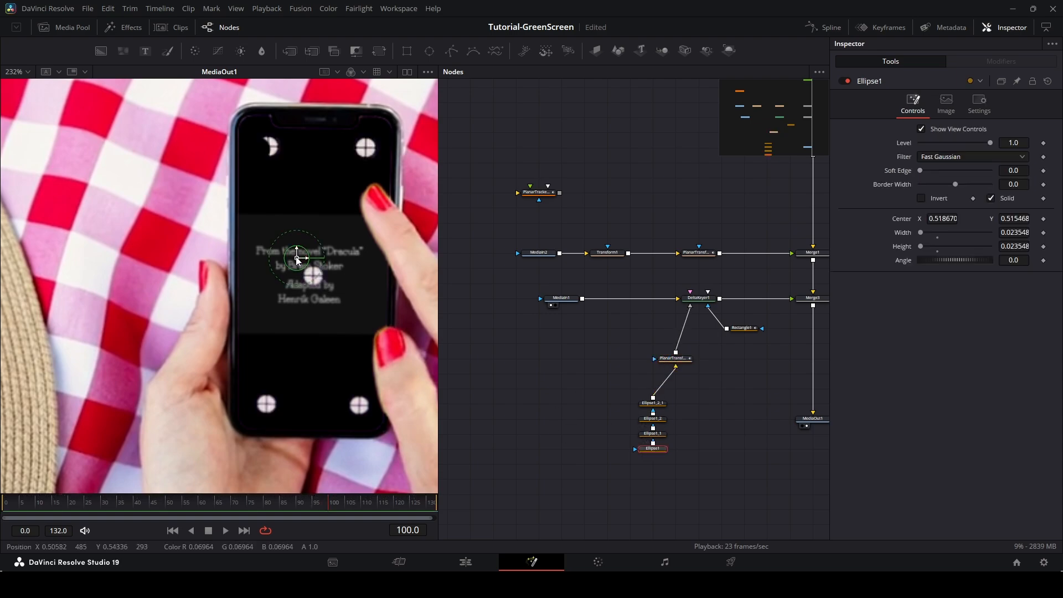
drag(297, 259, 313, 275)
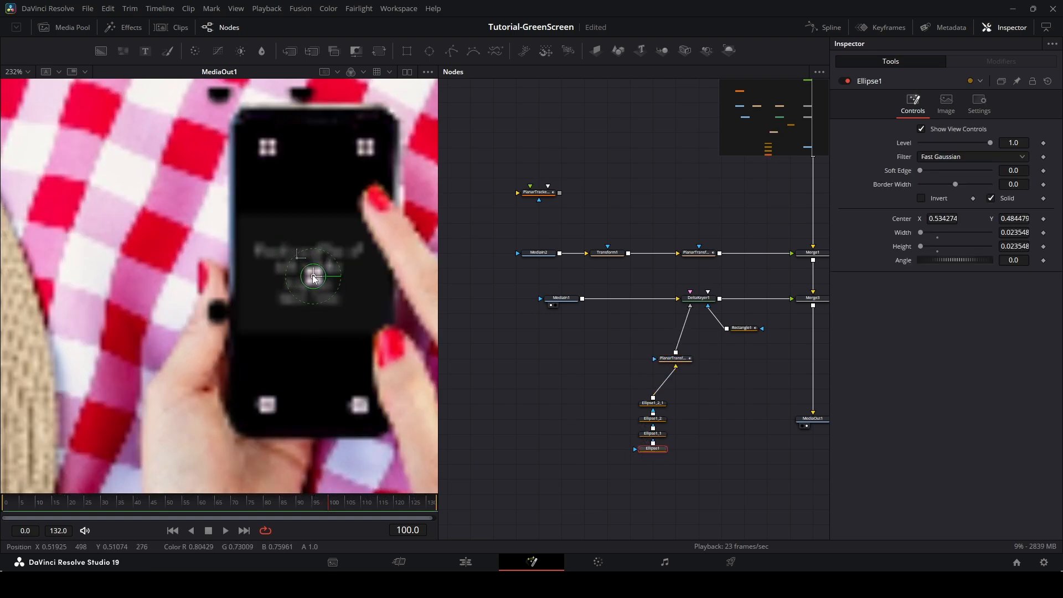
click(653, 433)
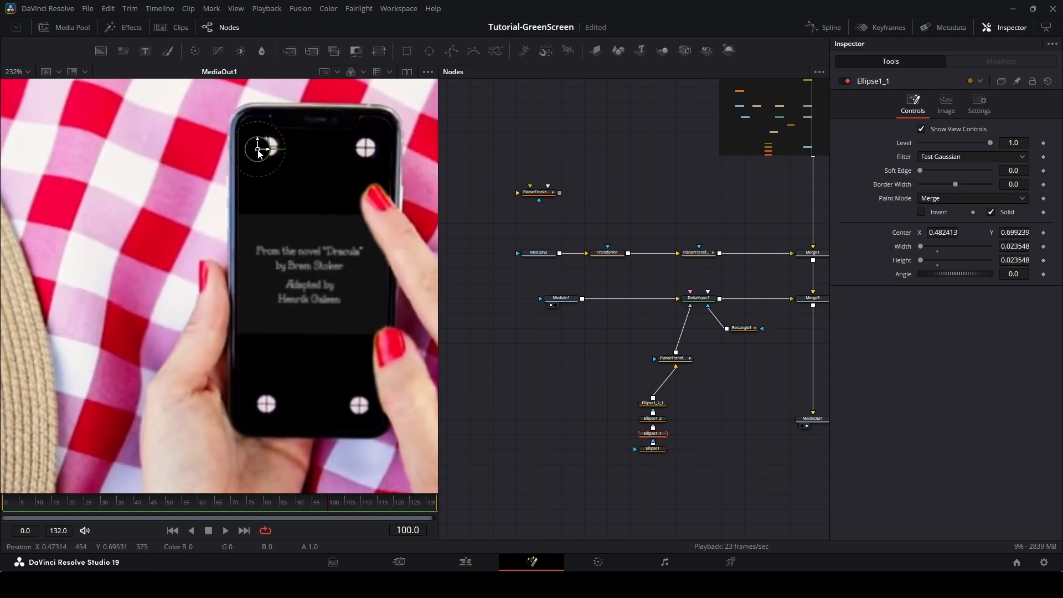
drag(258, 153, 268, 149)
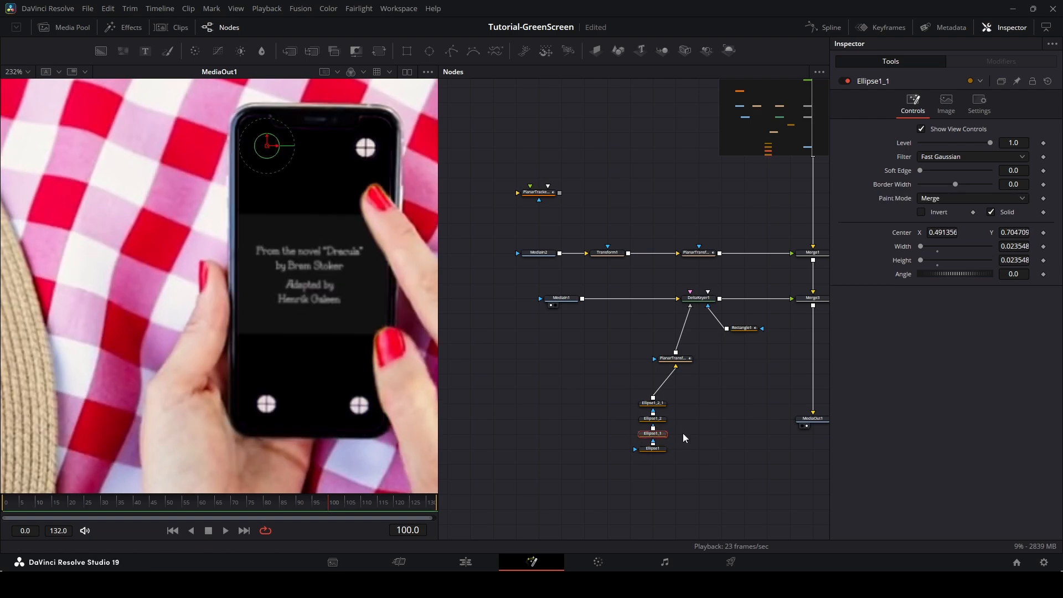
Reposition the bottom-left and top-right ellipses over their markers at about 0.489, 0.268 and 0.584, 0.702.
click(653, 418)
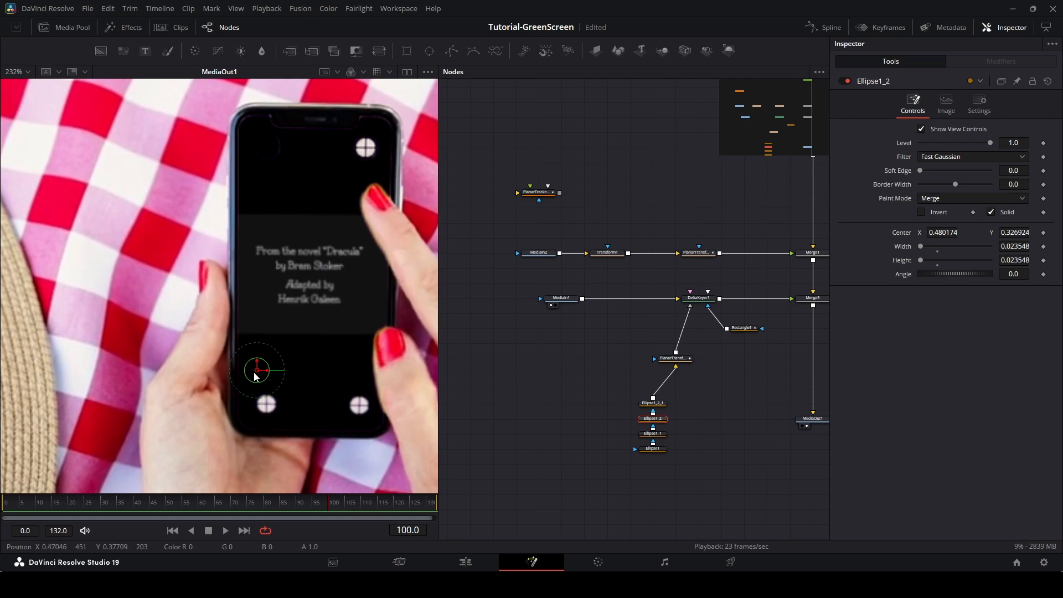
drag(254, 375, 270, 409)
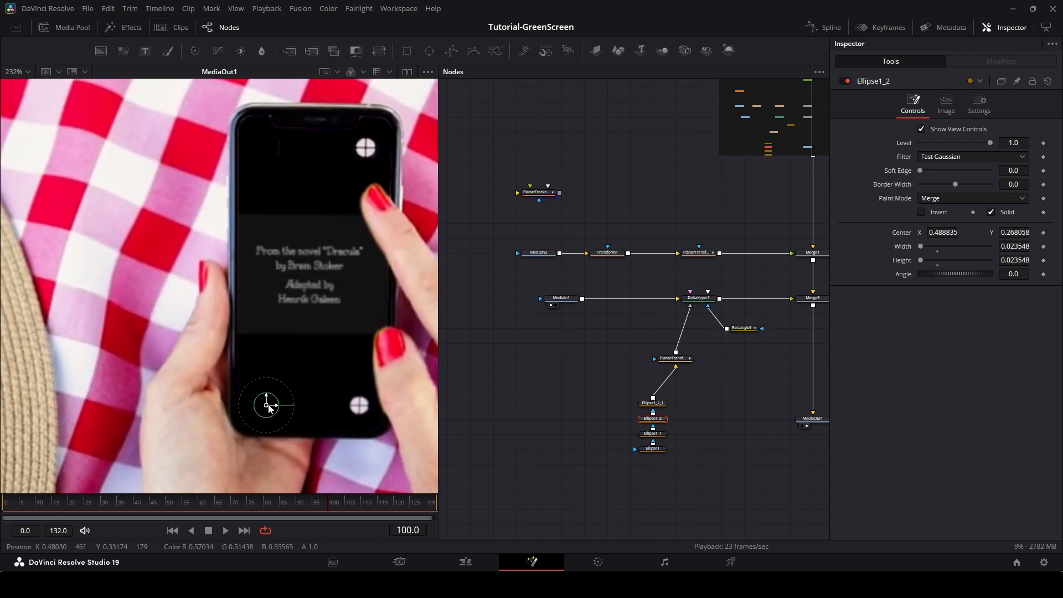
click(644, 408)
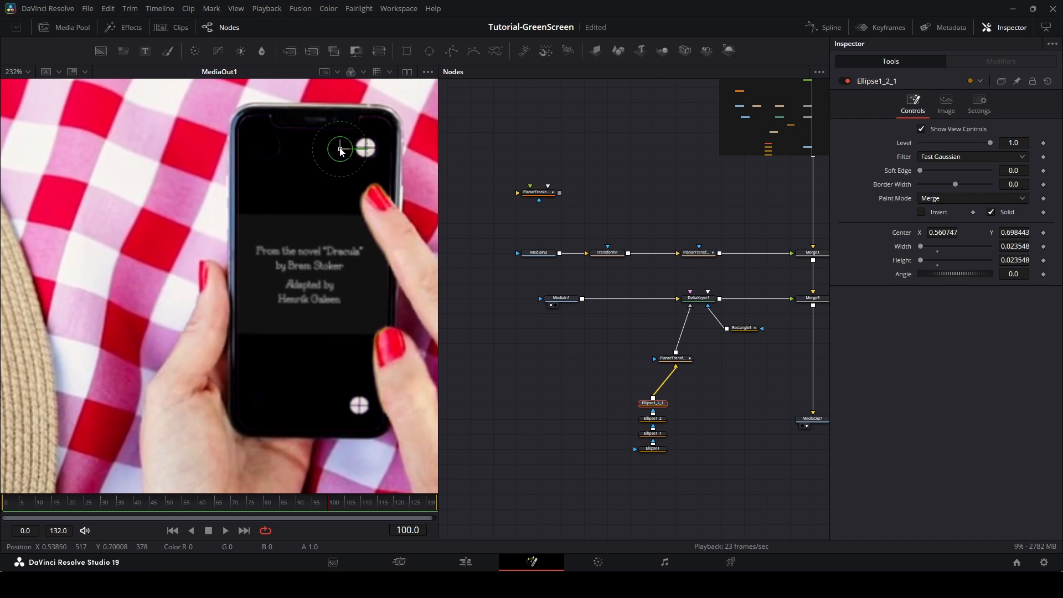
drag(340, 148, 365, 146)
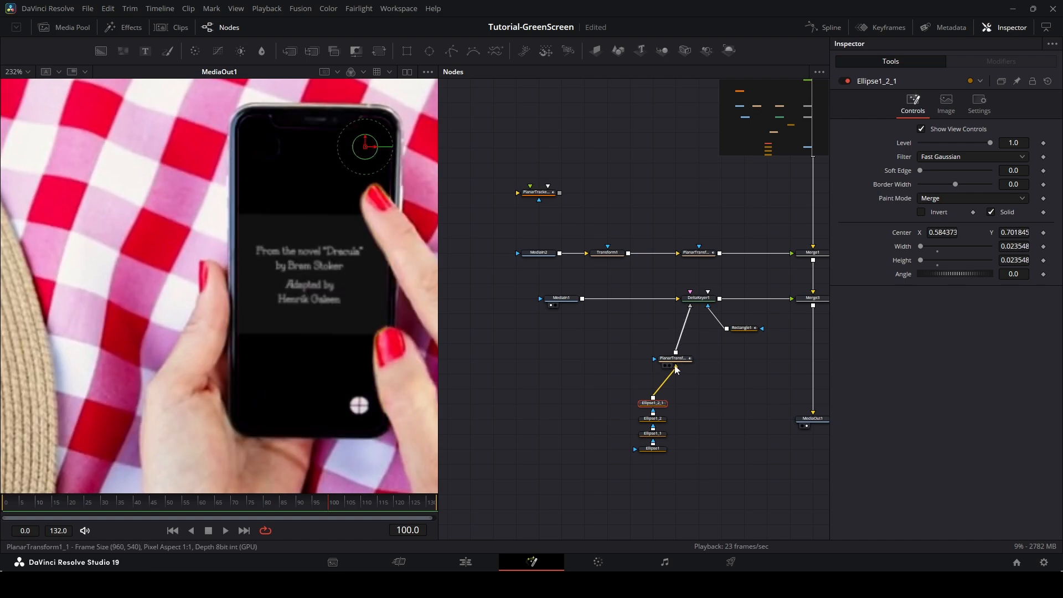
Zoom in and refine the top-left ellipse, centering it at about 0.492, 0.704 and enlarging it to 0.0301 width and height.
click(654, 420)
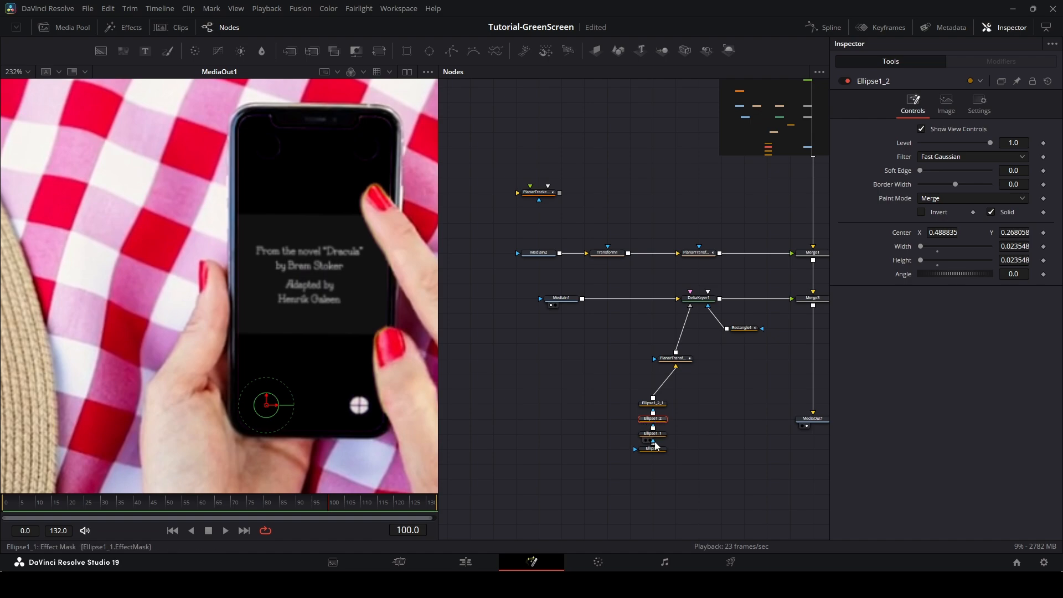
click(653, 434)
scroll(269, 148, up, 5)
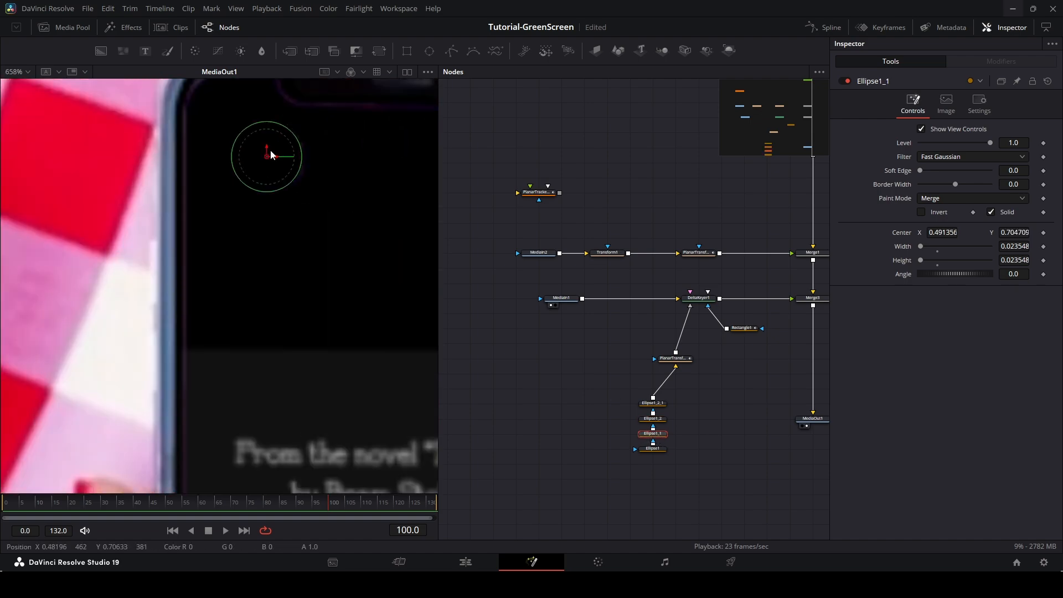
click(847, 81)
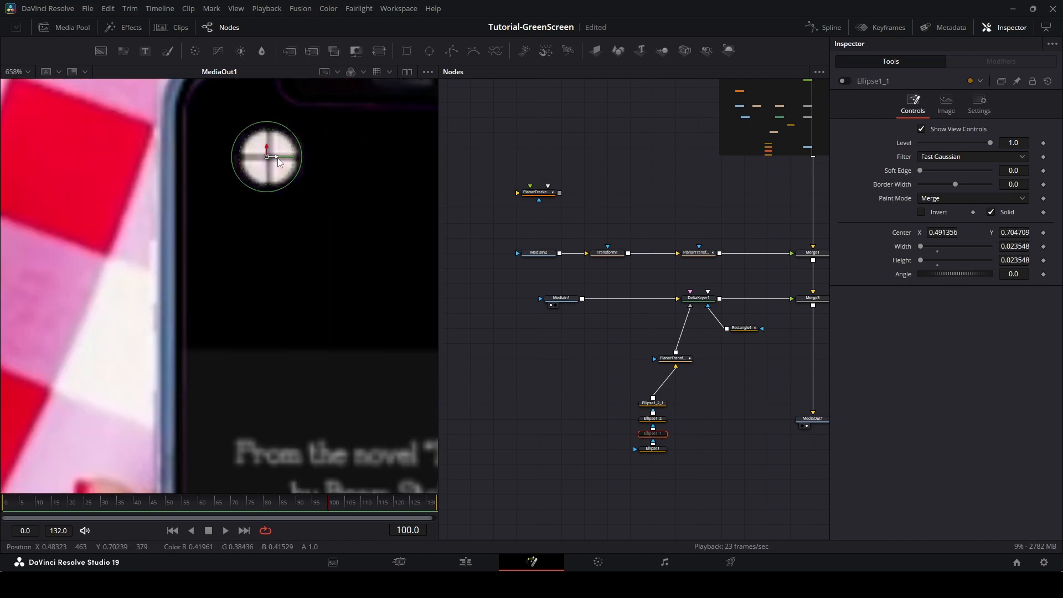
drag(278, 156, 269, 149)
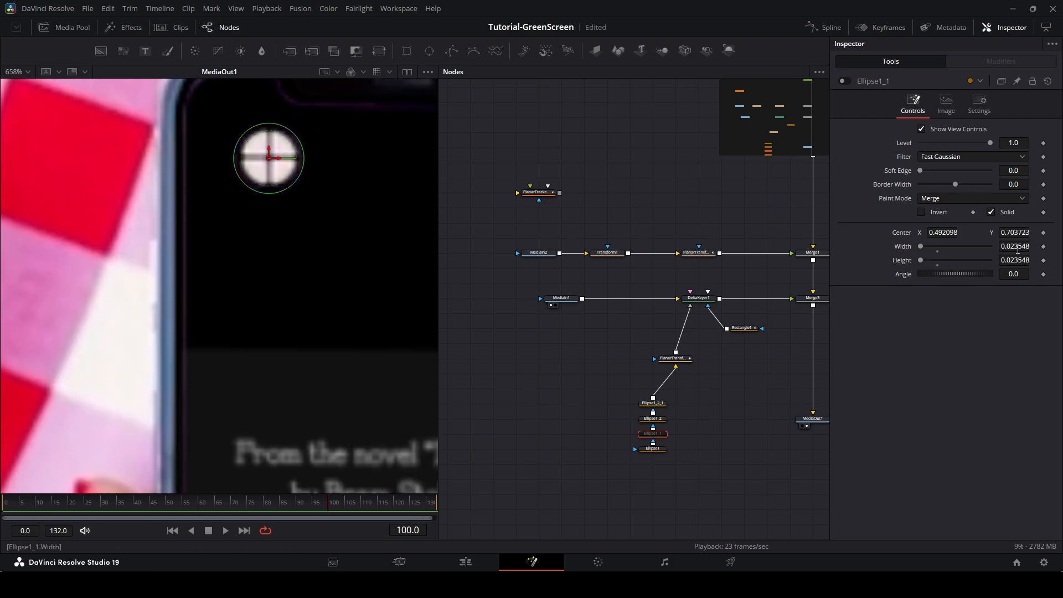
drag(292, 190, 307, 194)
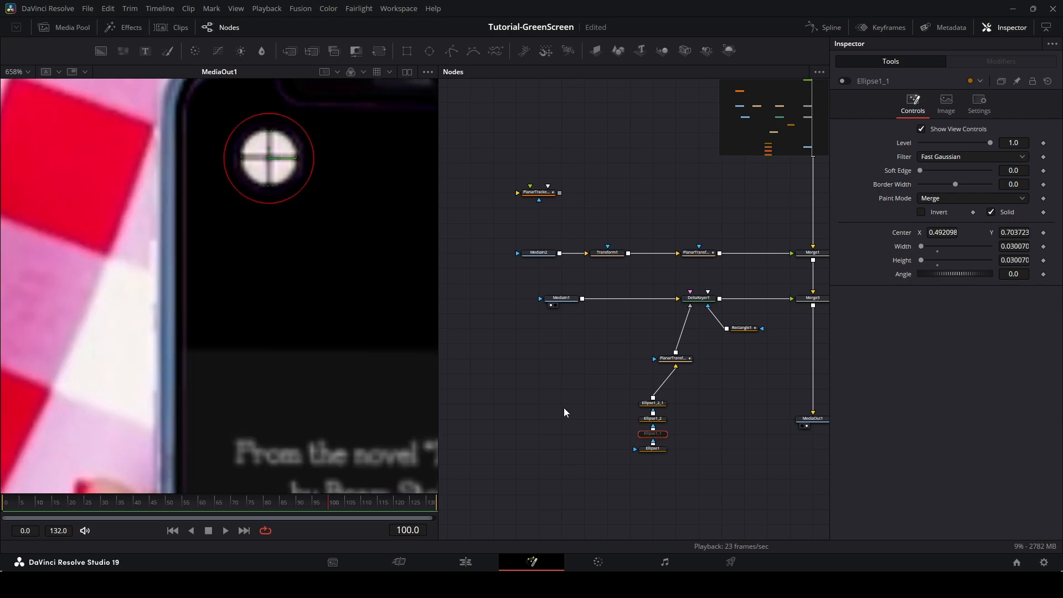
click(556, 395)
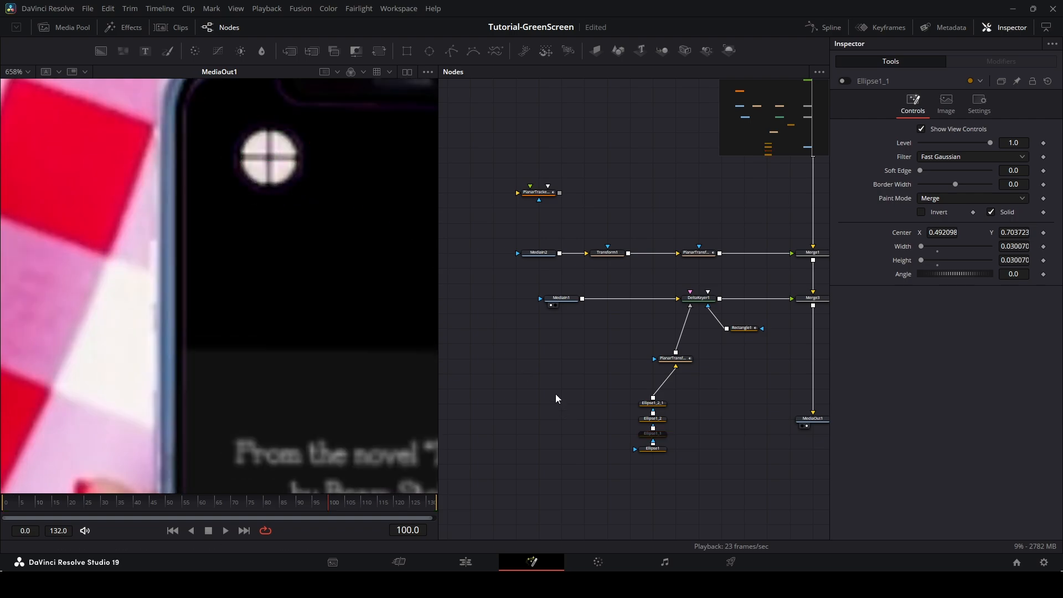
click(845, 82)
scroll(361, 289, down, 5)
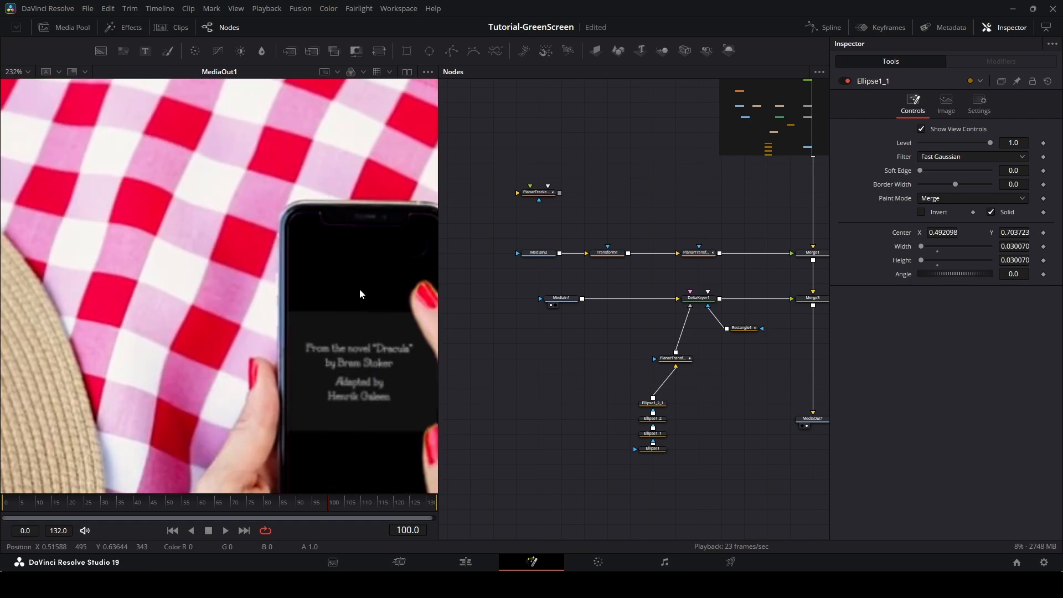
Zoom in on the top-right marker and enlarge its ellipse to 0.028 width and height.
drag(360, 288, 241, 238)
scroll(284, 216, up, 5)
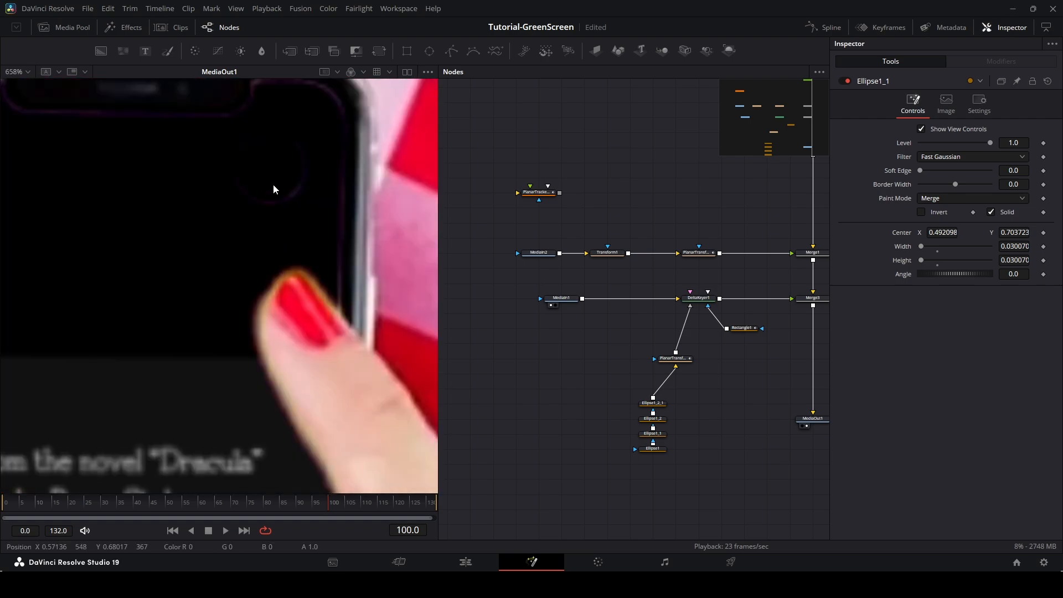
click(653, 420)
click(653, 403)
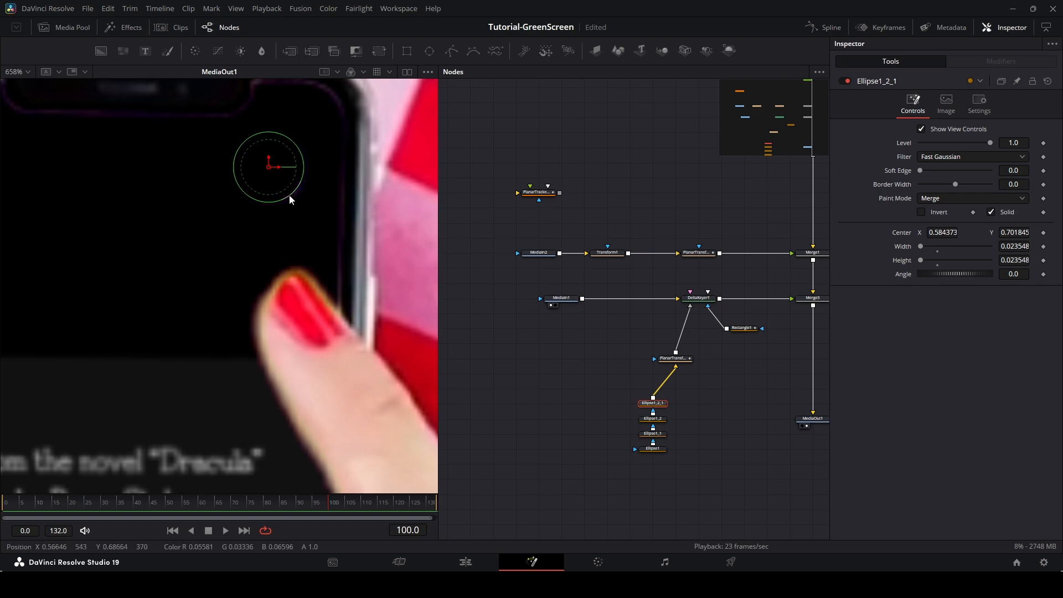
drag(290, 199, 305, 204)
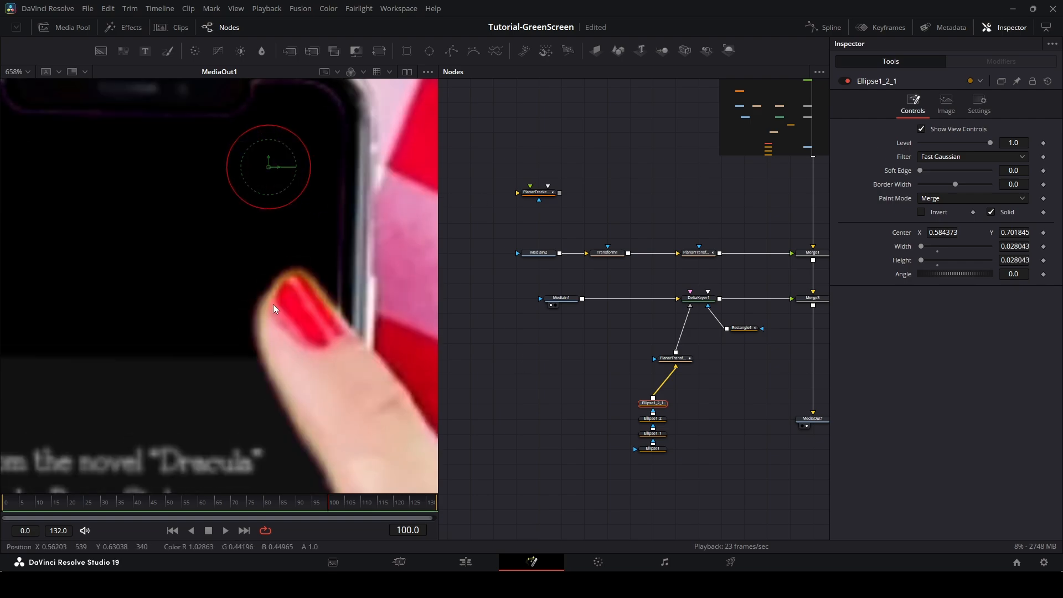
Enlarge the bottom-left marker's ellipse to about 0.0262 width and height.
scroll(268, 300, down, 6)
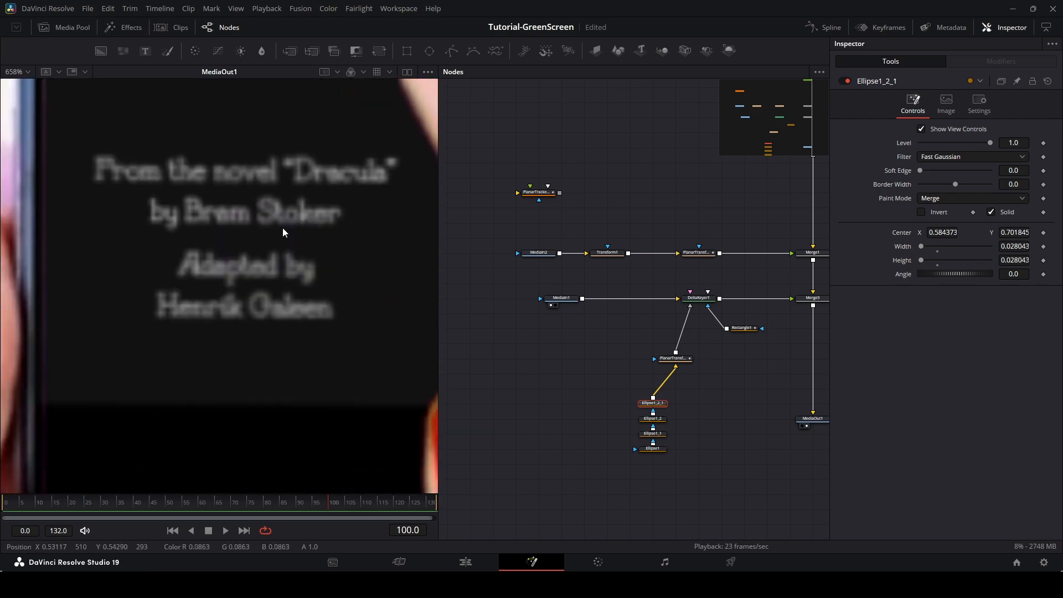
scroll(276, 333, down, 7)
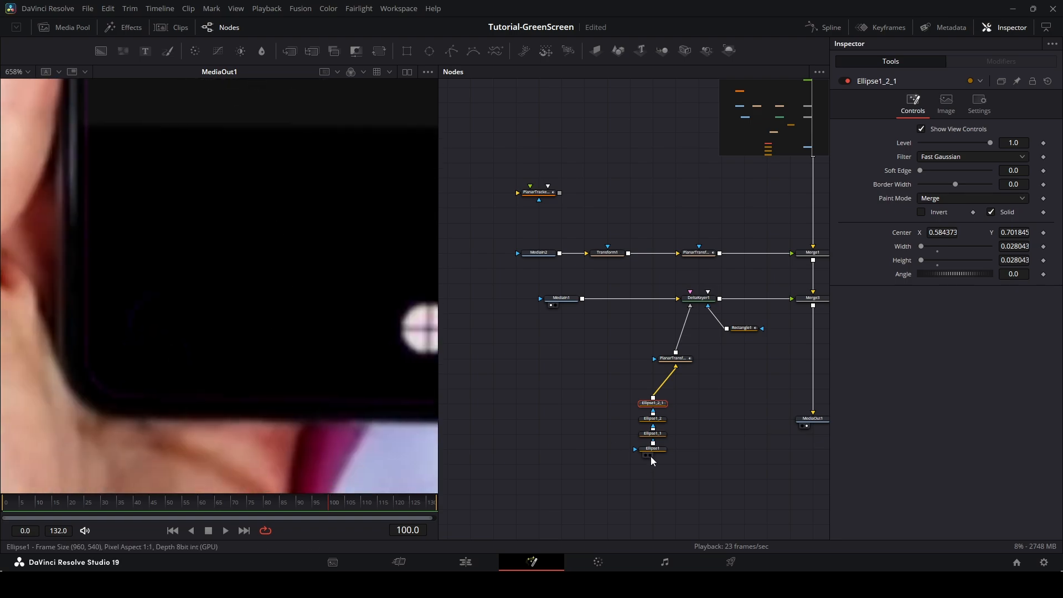
click(654, 451)
click(657, 435)
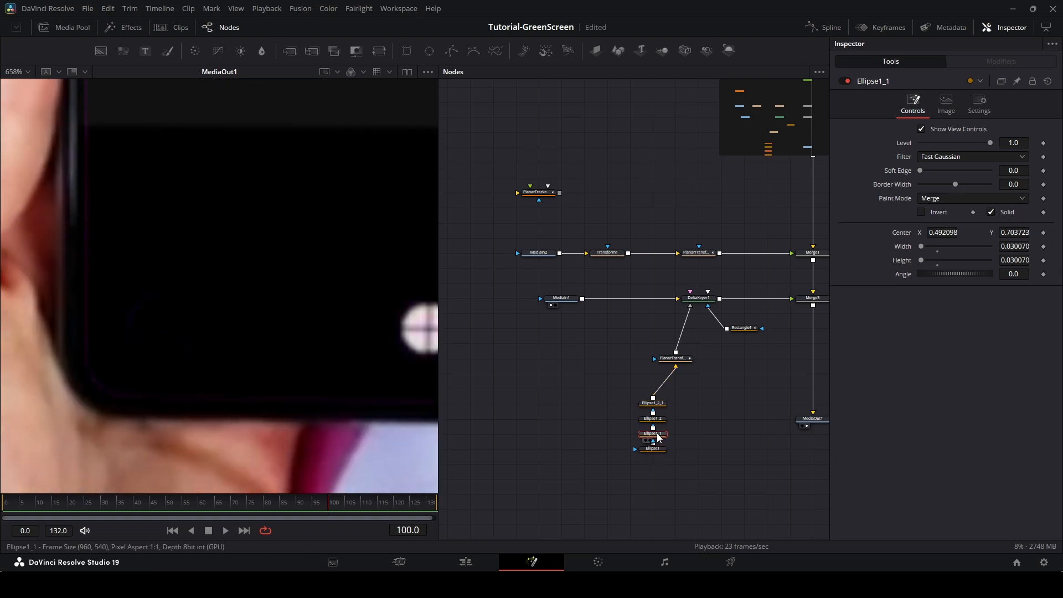
click(655, 420)
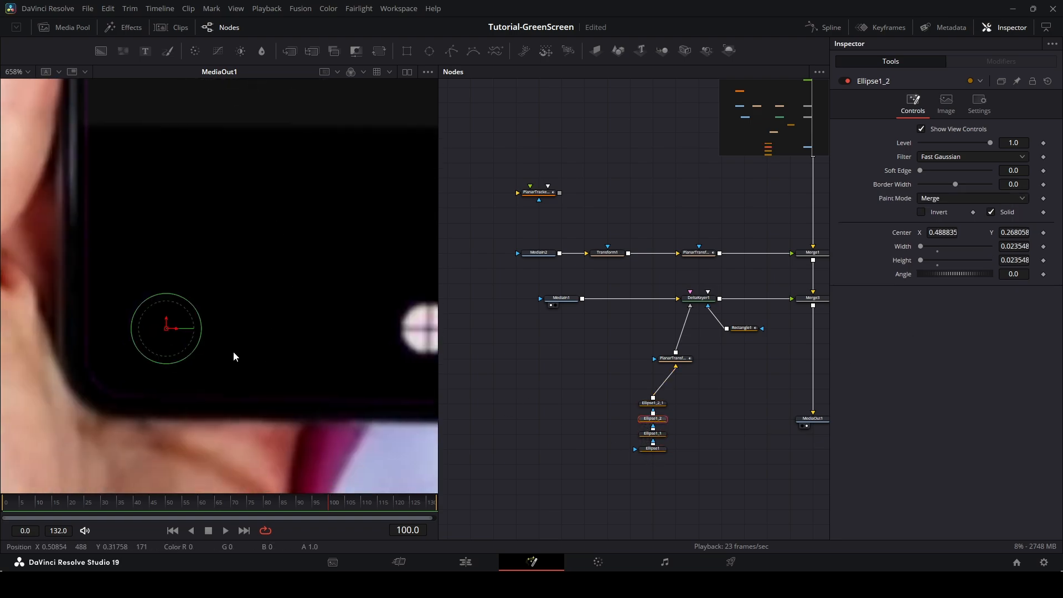
drag(183, 360, 187, 363)
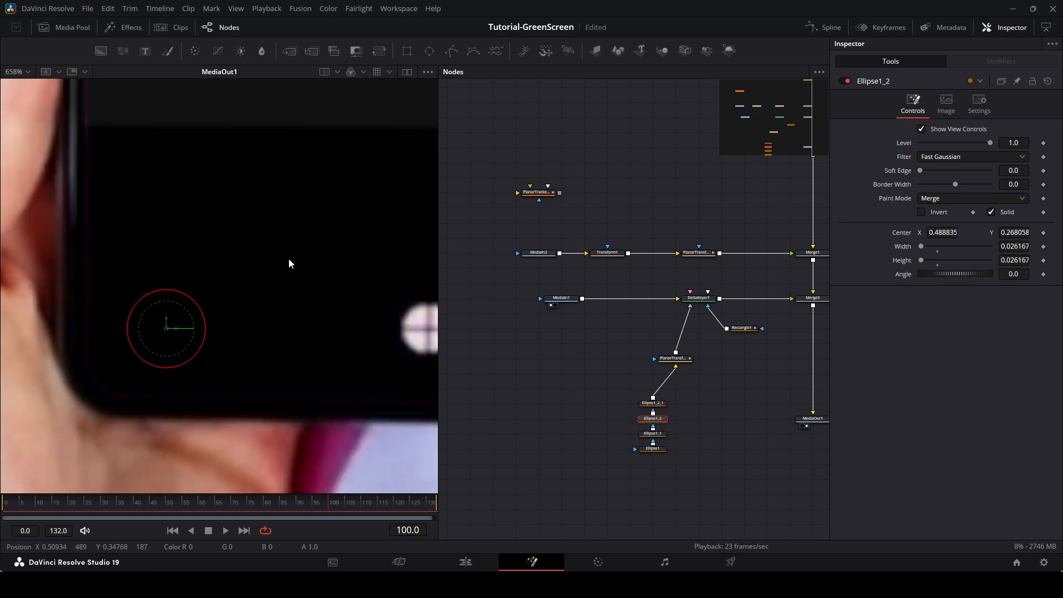
Enlarge the center marker's ellipse to about 0.0266 width and height.
drag(317, 194, 212, 377)
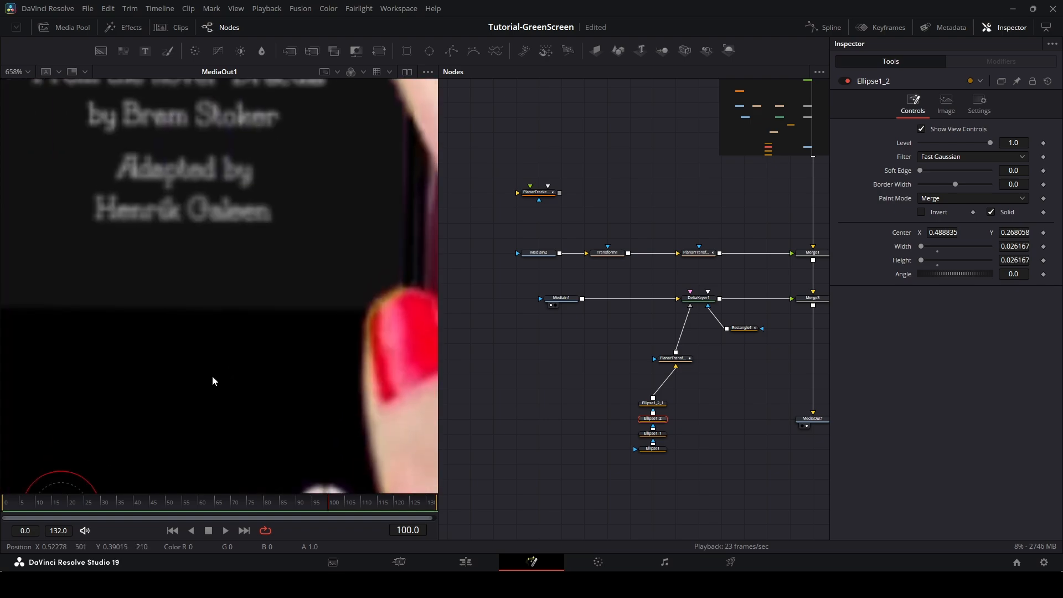
click(658, 449)
drag(241, 223, 249, 272)
drag(221, 227, 224, 228)
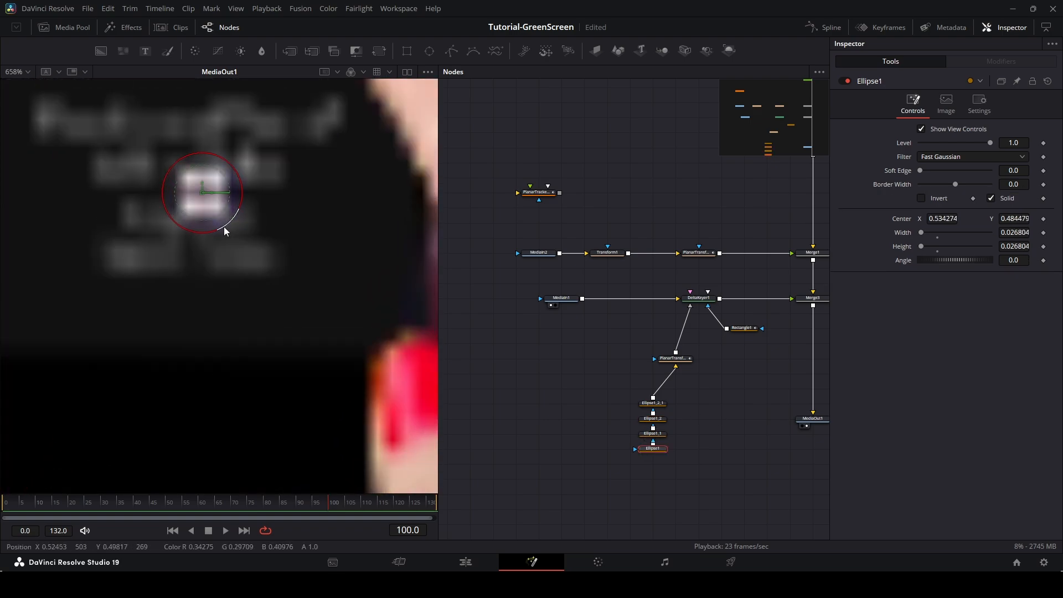
click(490, 397)
scroll(210, 253, down, 5)
drag(262, 250, 243, 291)
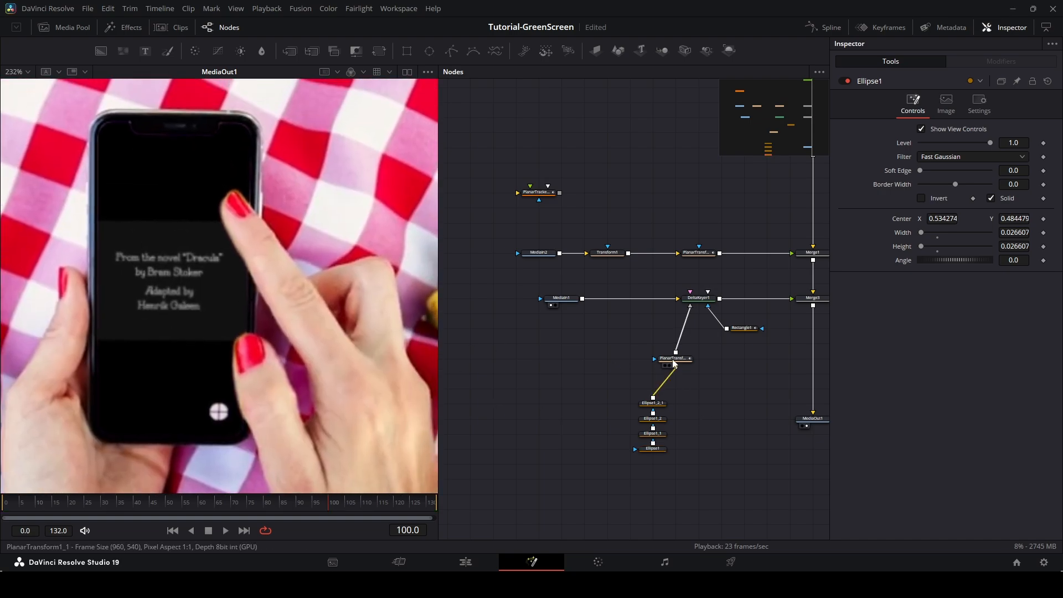
Inspect the planar-transformed mask output and the Delta Keyer result in the viewer.
click(664, 365)
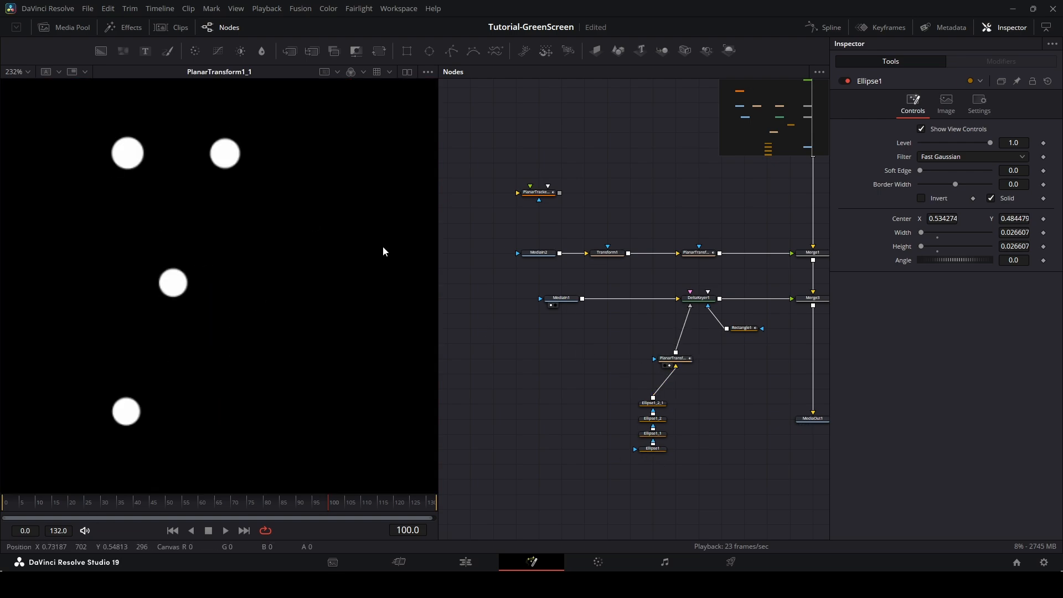
drag(699, 298, 245, 286)
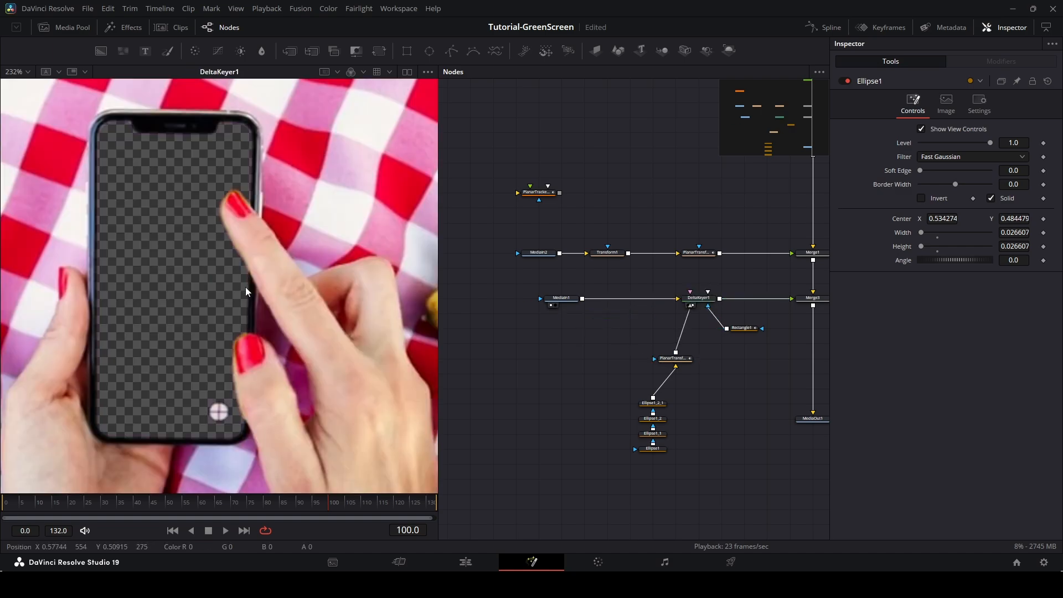
Add a Polygon mask after the ellipse masks and draw a closed shape around the bottom marker near the fingertip at frame 26.
scroll(234, 298, down, 2)
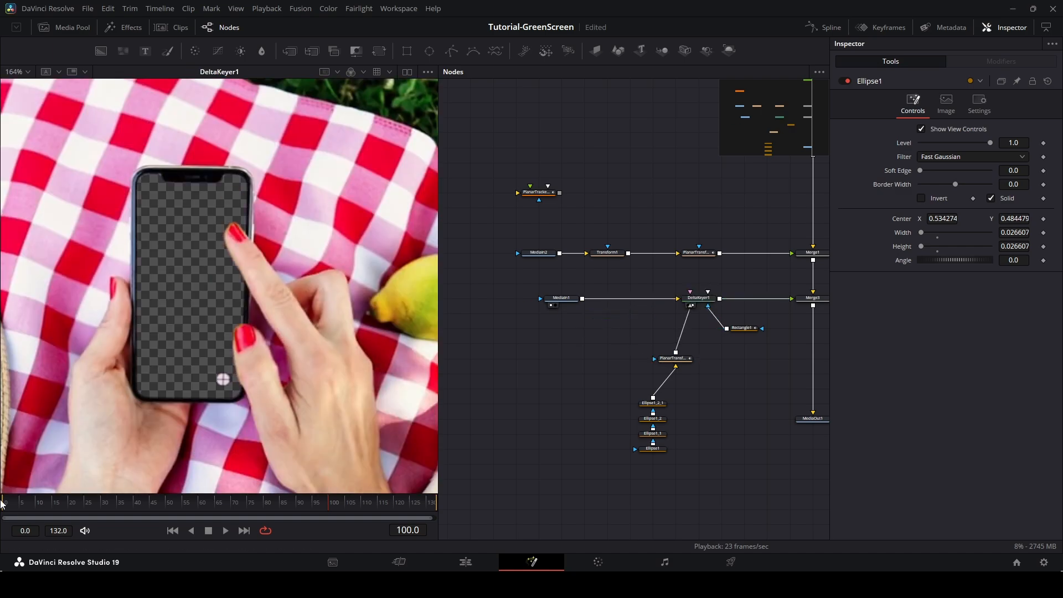
mouse_move(9, 507)
mouse_down()
mouse_move(459, 490)
mouse_move(151, 506)
mouse_move(269, 516)
mouse_move(224, 514)
mouse_move(311, 512)
mouse_move(21, 509)
mouse_move(393, 520)
mouse_move(447, 510)
mouse_move(2, 524)
mouse_up()
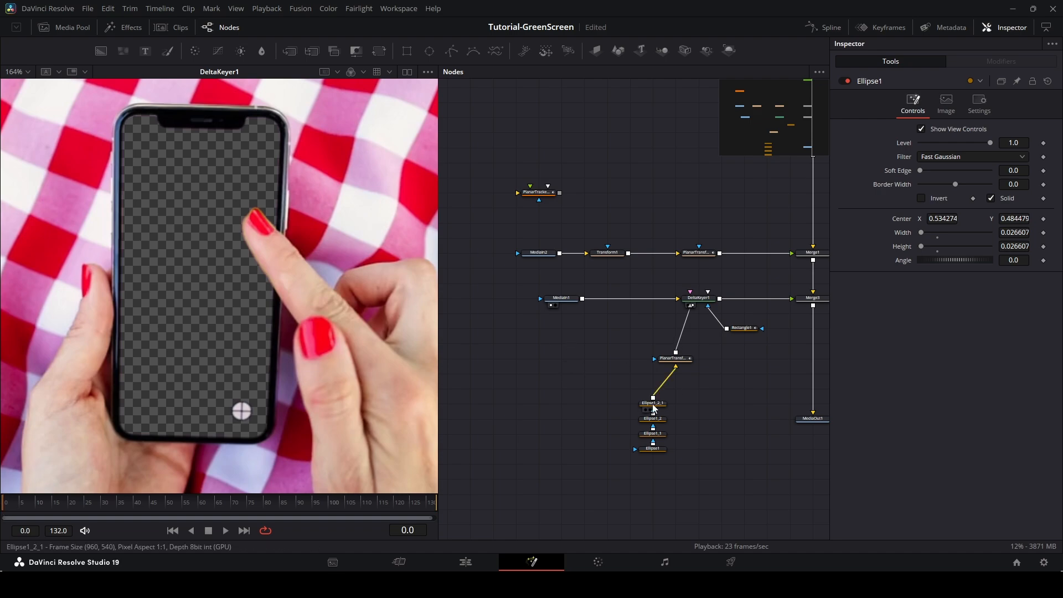
click(653, 403)
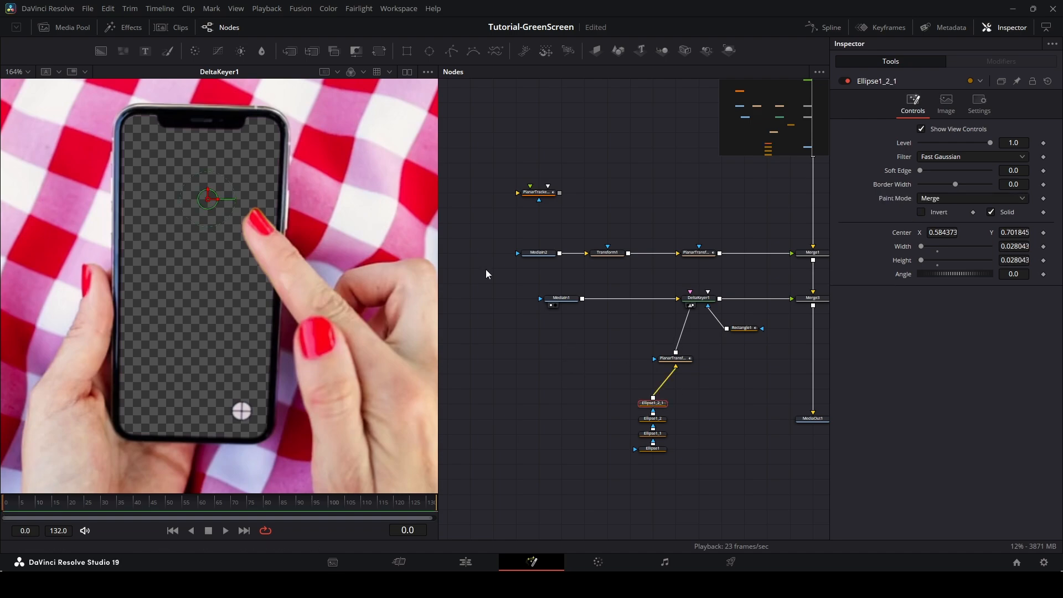
click(455, 55)
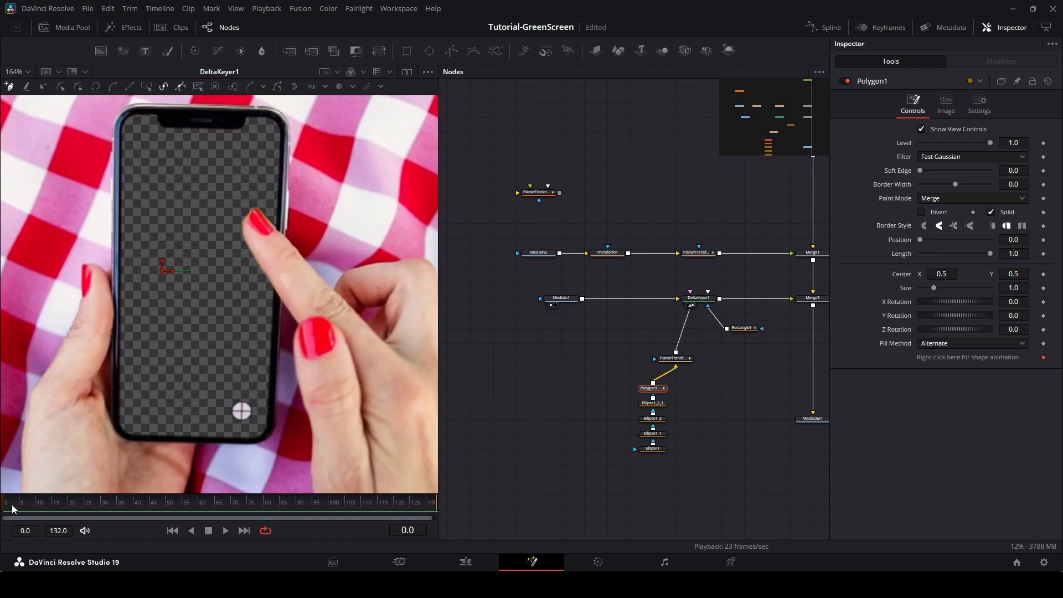
drag(7, 507, 90, 511)
scroll(266, 428, up, 5)
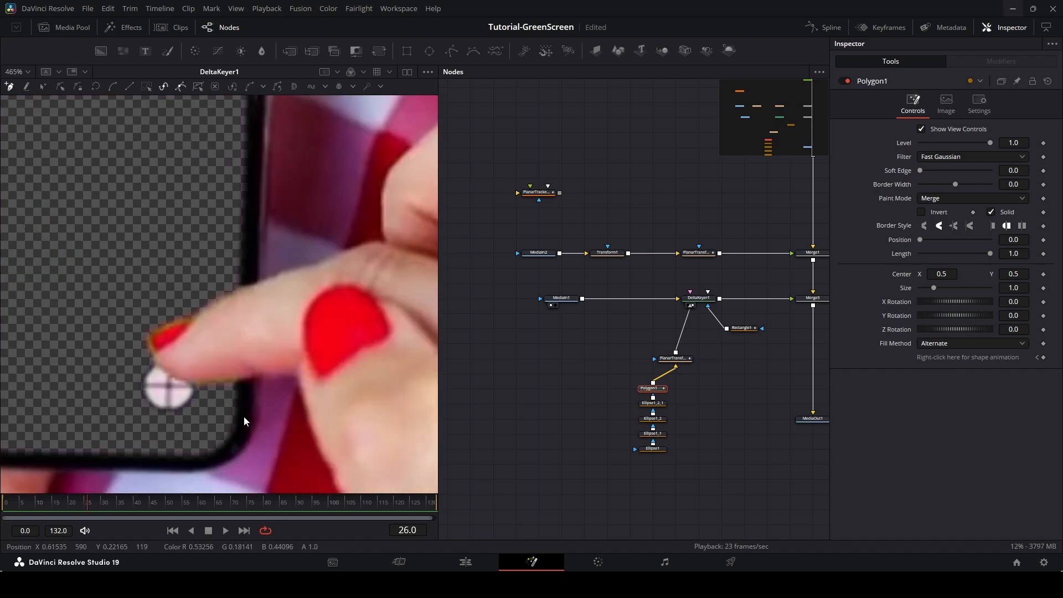
click(149, 351)
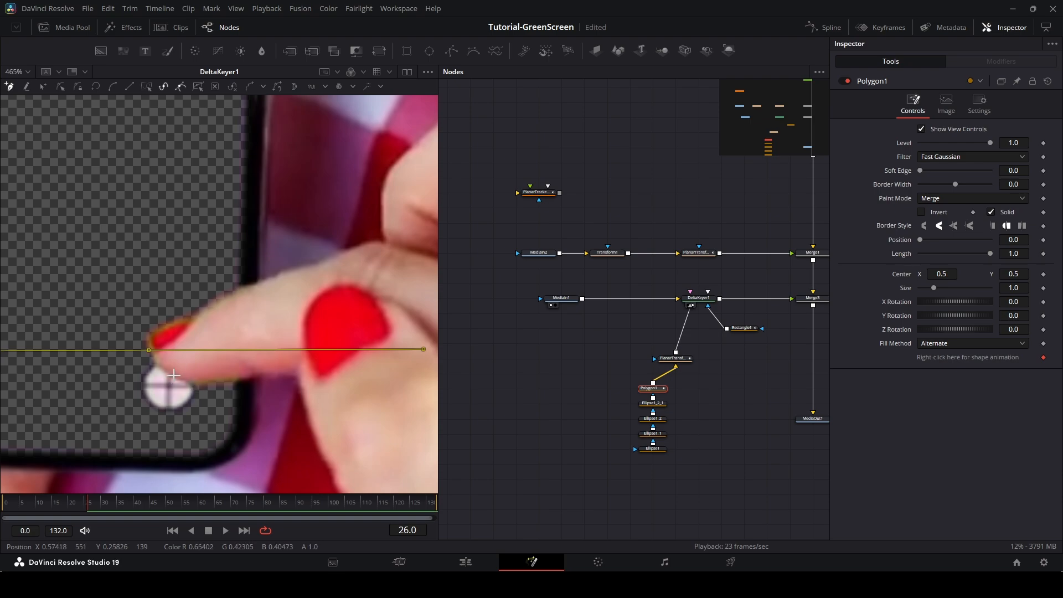
click(173, 374)
click(193, 384)
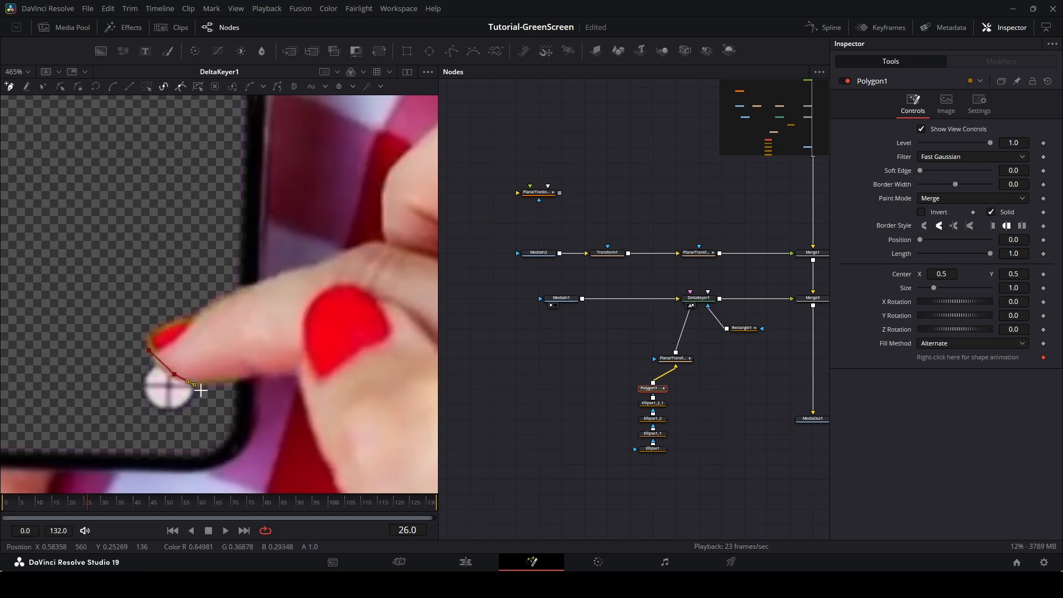
click(188, 419)
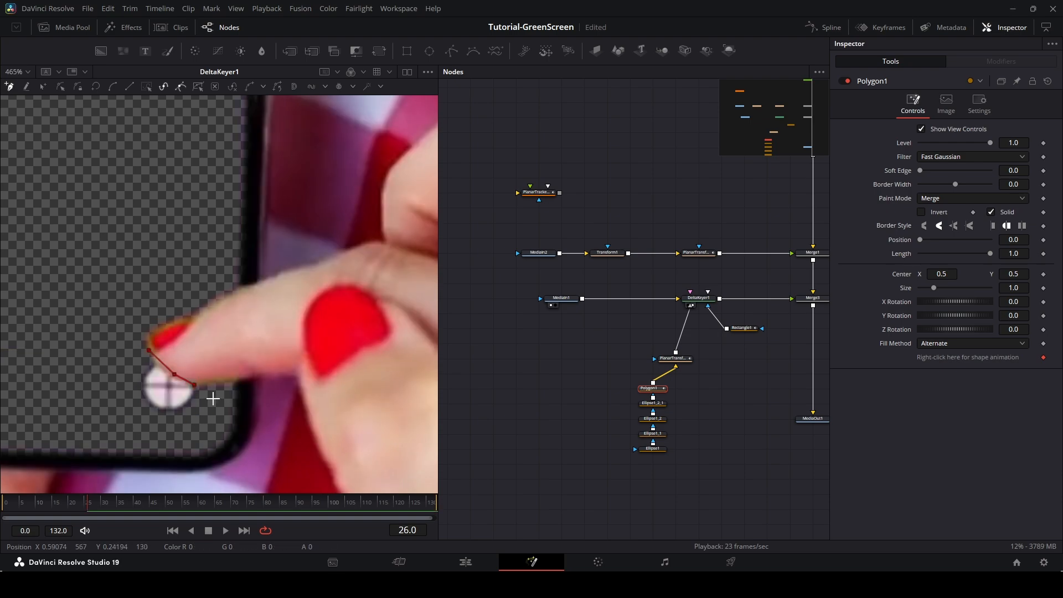
click(213, 398)
click(163, 435)
click(133, 413)
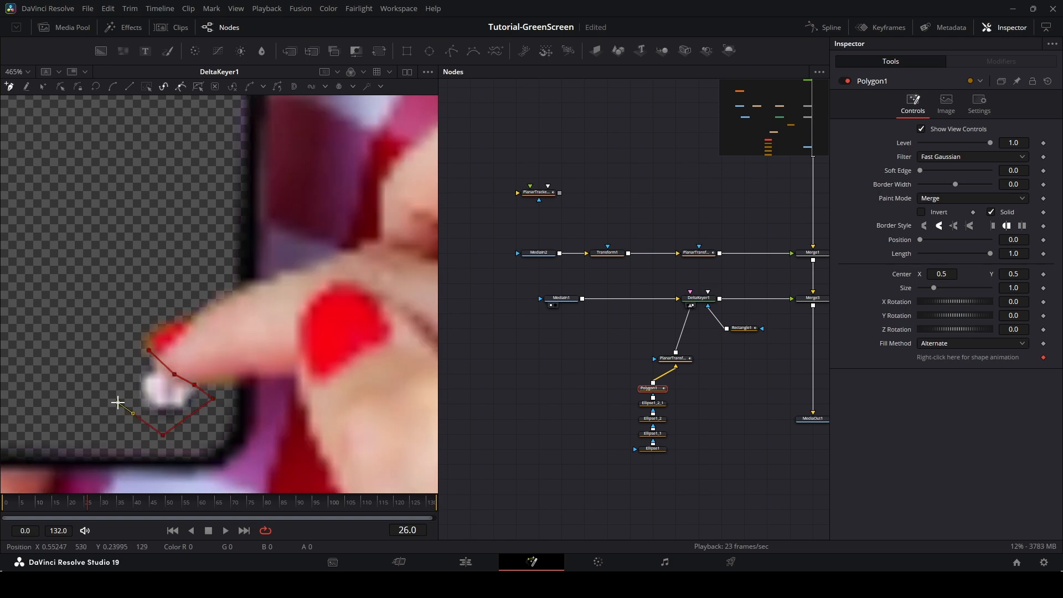
click(118, 402)
click(138, 367)
click(148, 350)
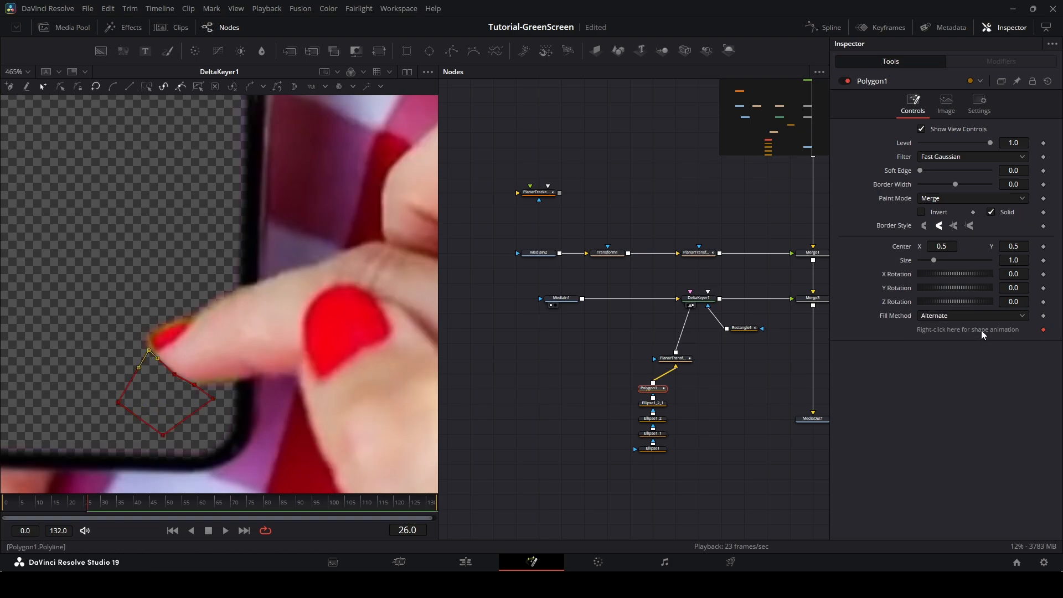
Reshape the polygon at frames 15 and 22, moving its upper points so the fingertip stays outside the mask.
click(87, 513)
drag(86, 513, 53, 516)
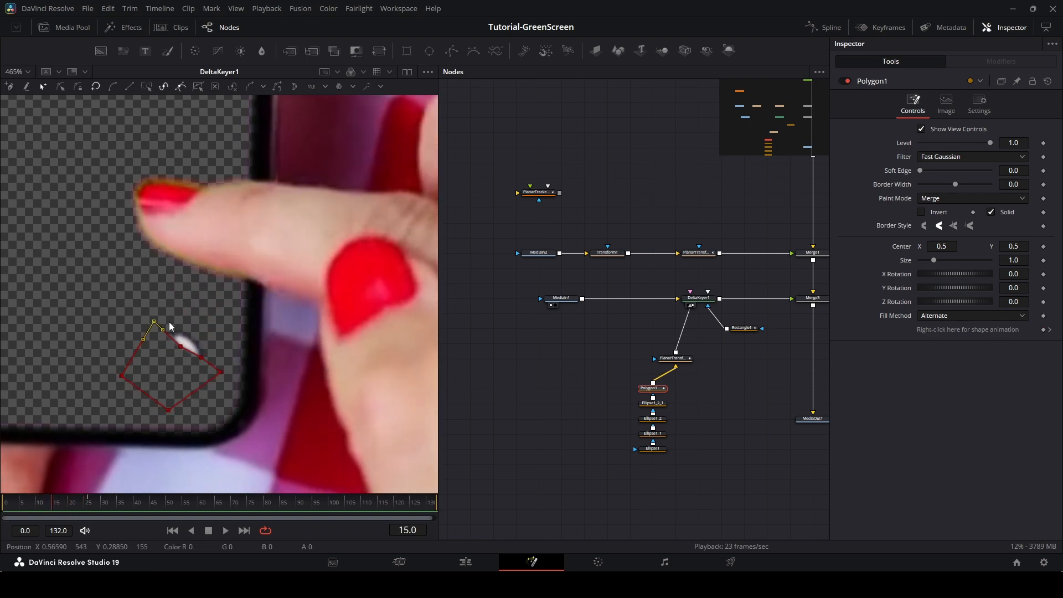
click(180, 347)
drag(181, 347, 209, 350)
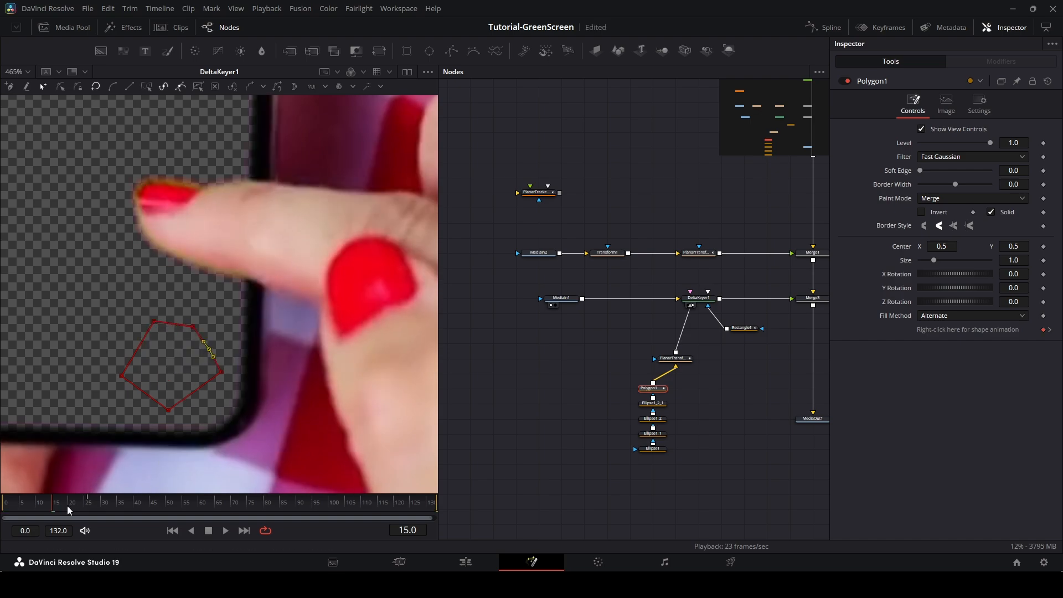
drag(52, 512, 76, 515)
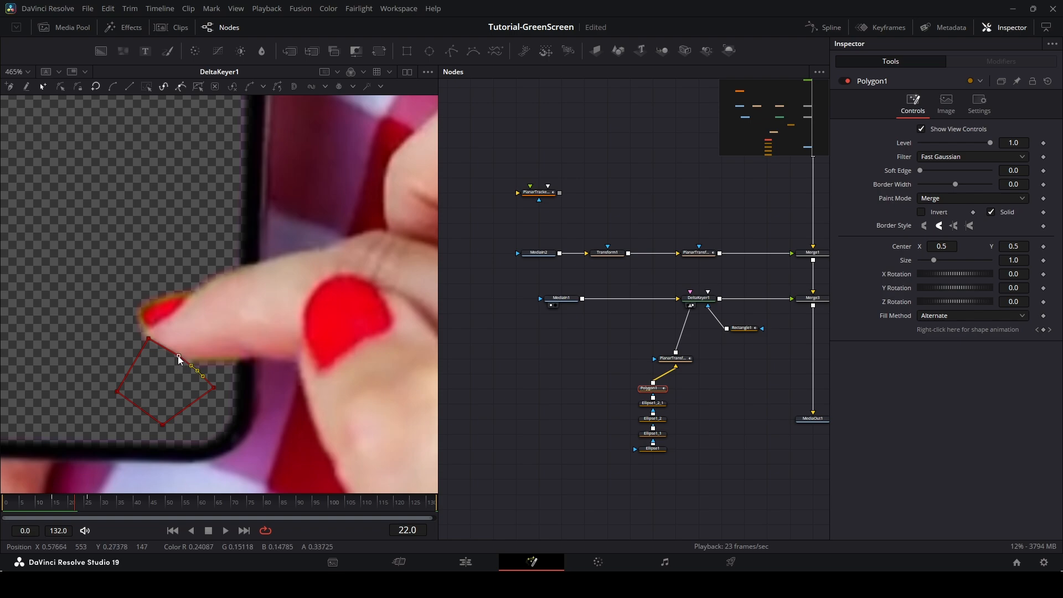
drag(178, 356, 196, 370)
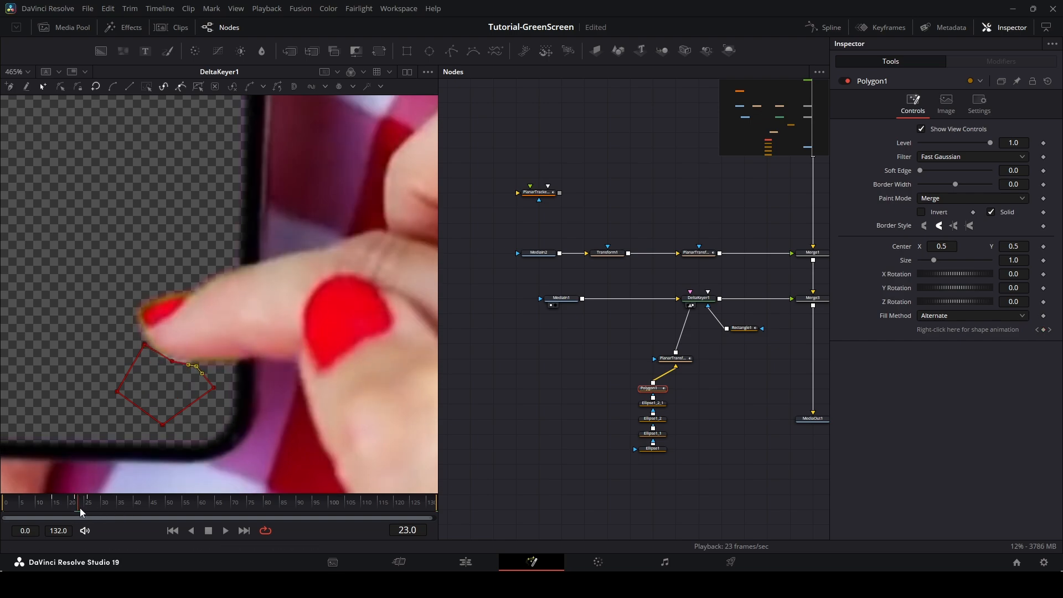
drag(80, 512, 87, 514)
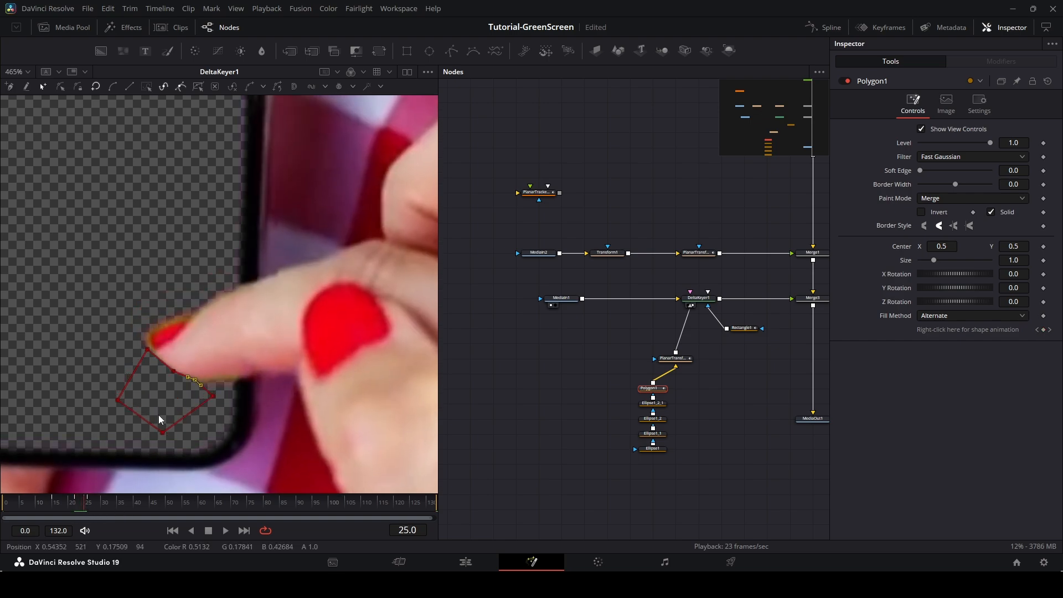
Disable the polygon mask and adjust its upper points at frame 25 to hug the marker below the fingertip.
click(842, 81)
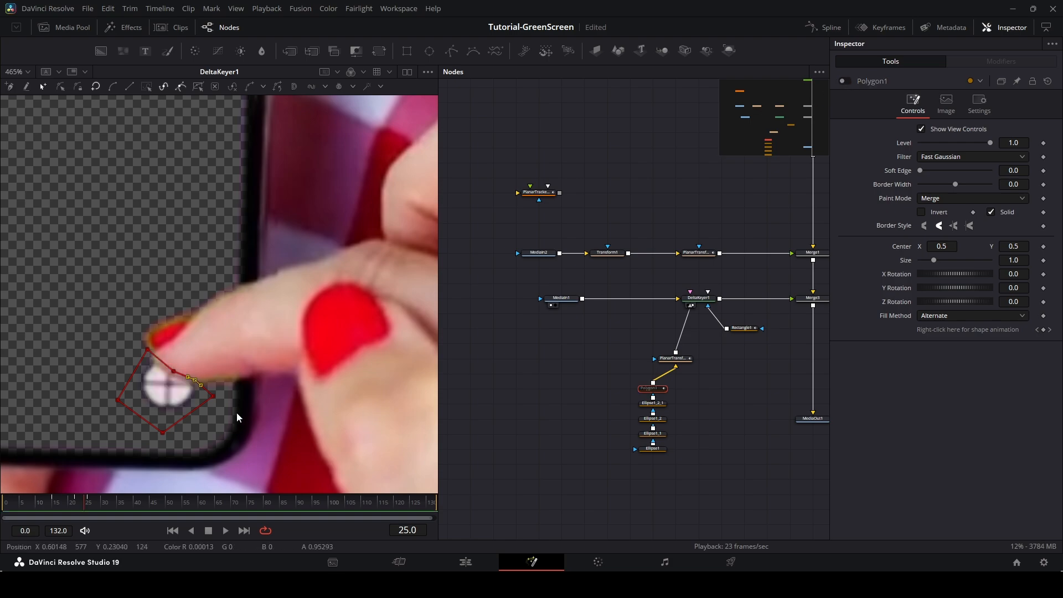
drag(173, 372, 173, 375)
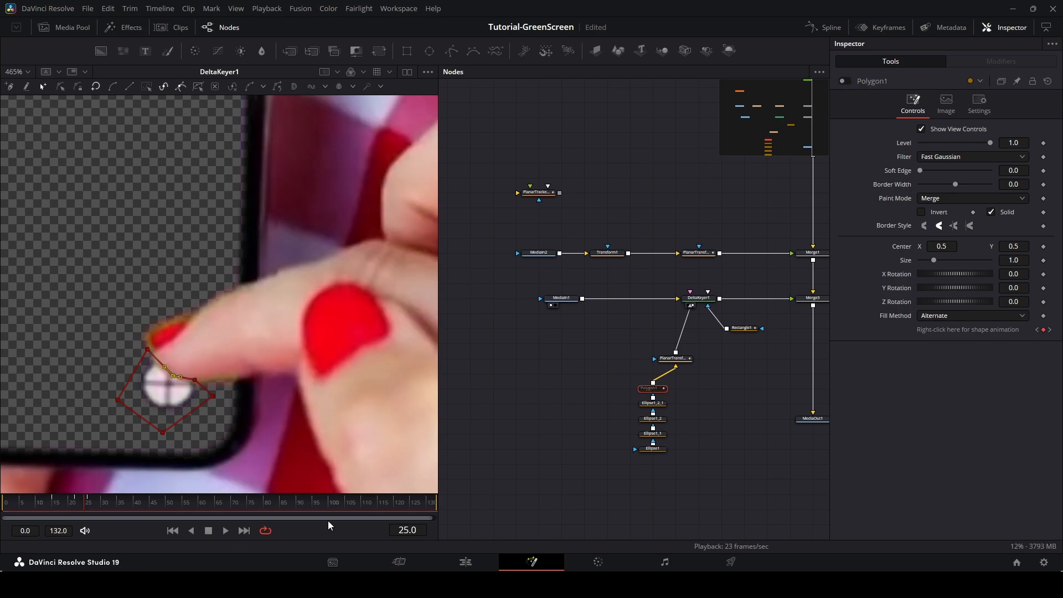
right_click(328, 522)
click(357, 490)
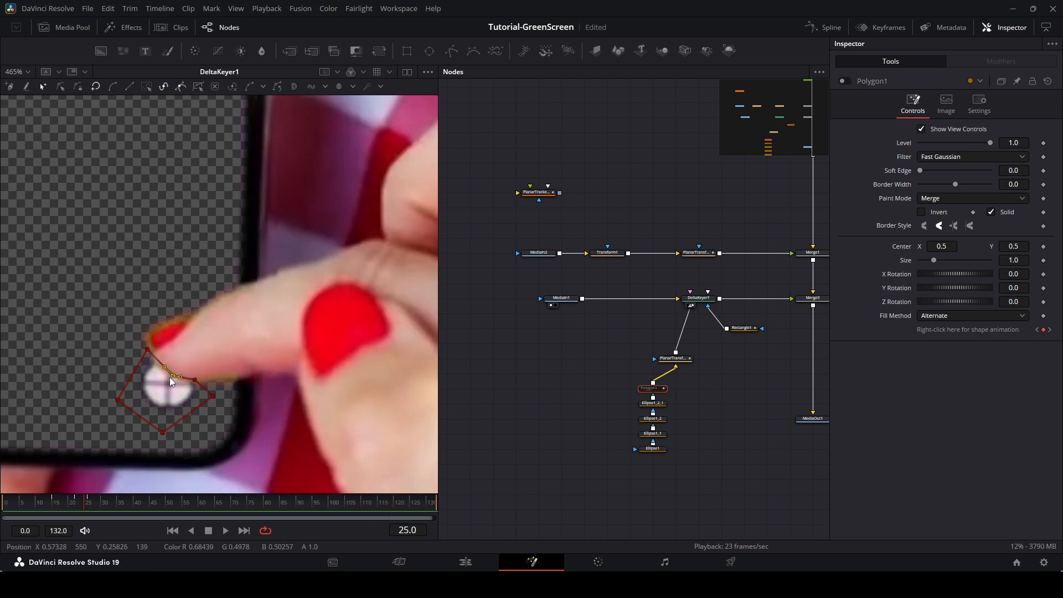
drag(172, 375, 198, 388)
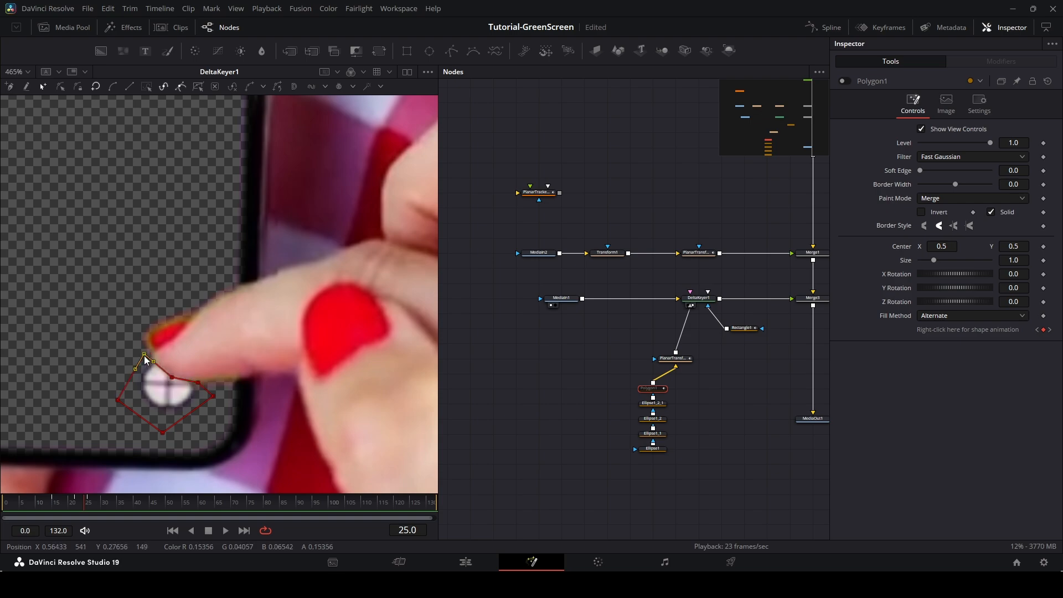
drag(173, 378, 170, 376)
Adjust the polygon's upper points at frames 26 and 30 to follow the marker beside the fingertip.
click(50, 507)
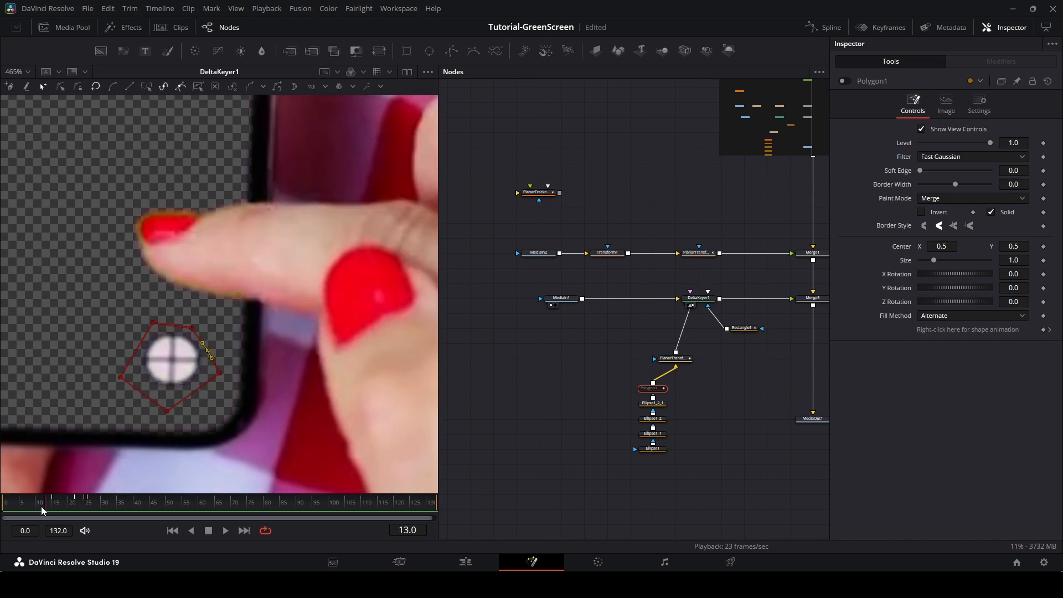
drag(50, 507, 90, 512)
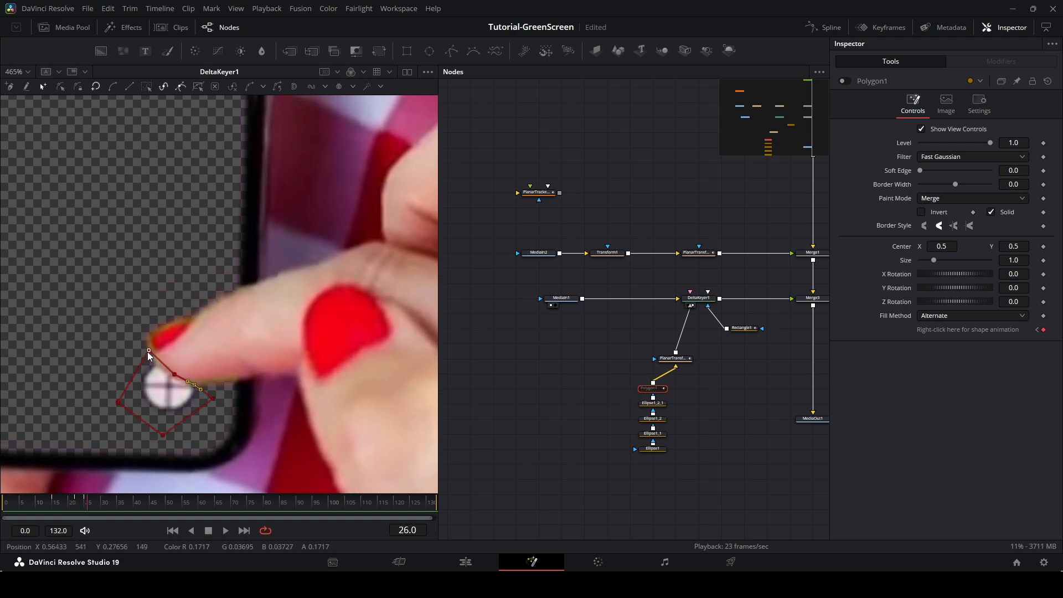
drag(144, 355, 142, 360)
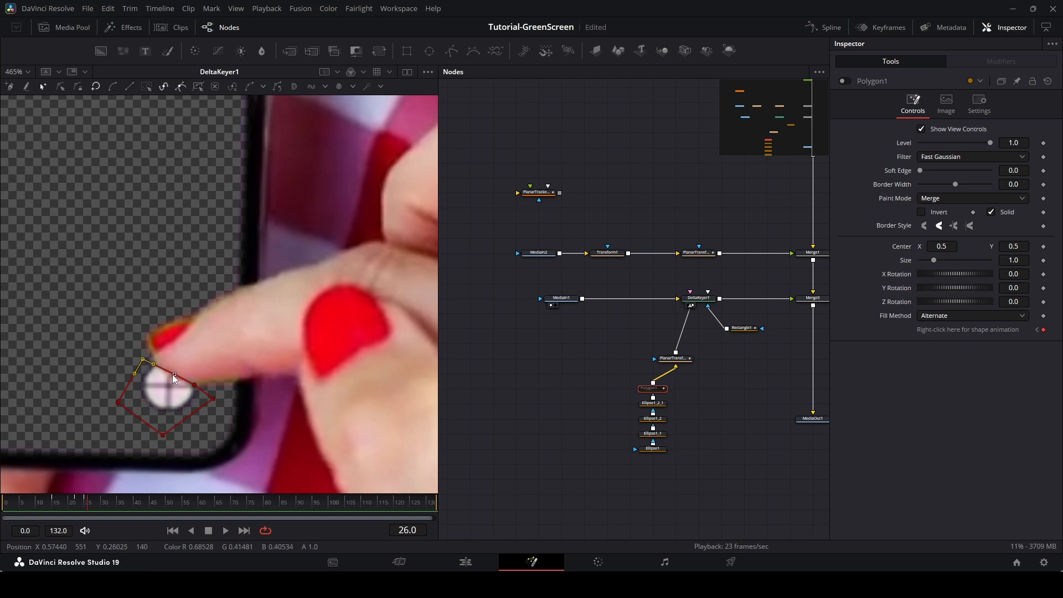
drag(145, 361, 148, 358)
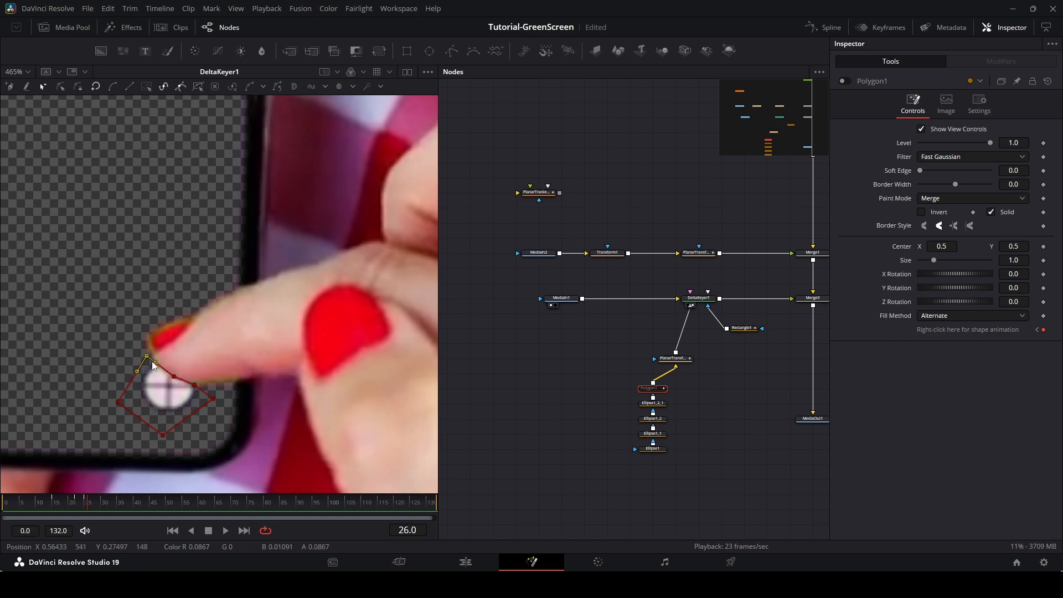
click(94, 510)
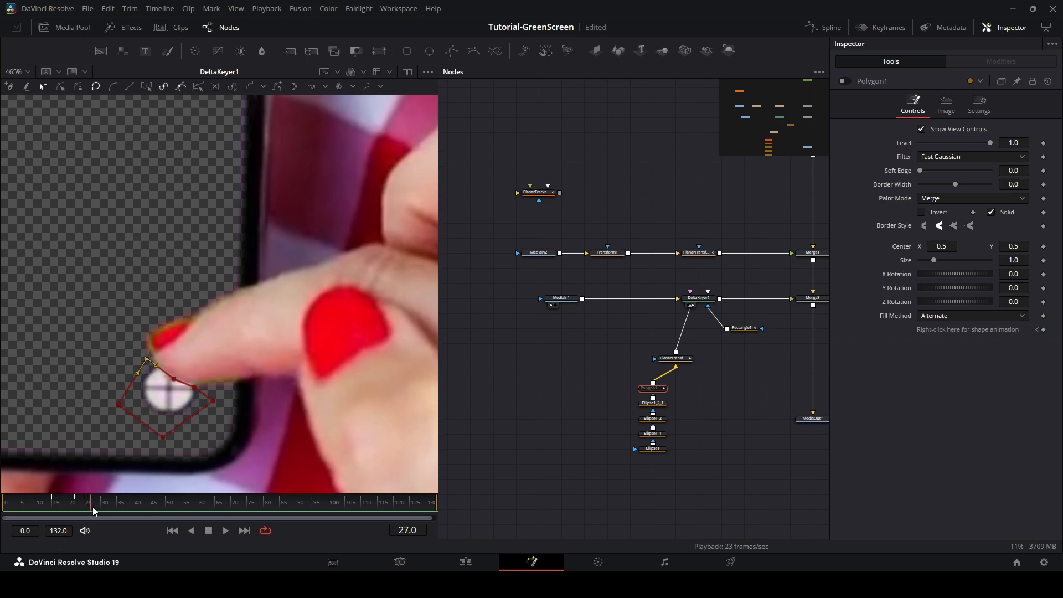
click(101, 512)
click(103, 512)
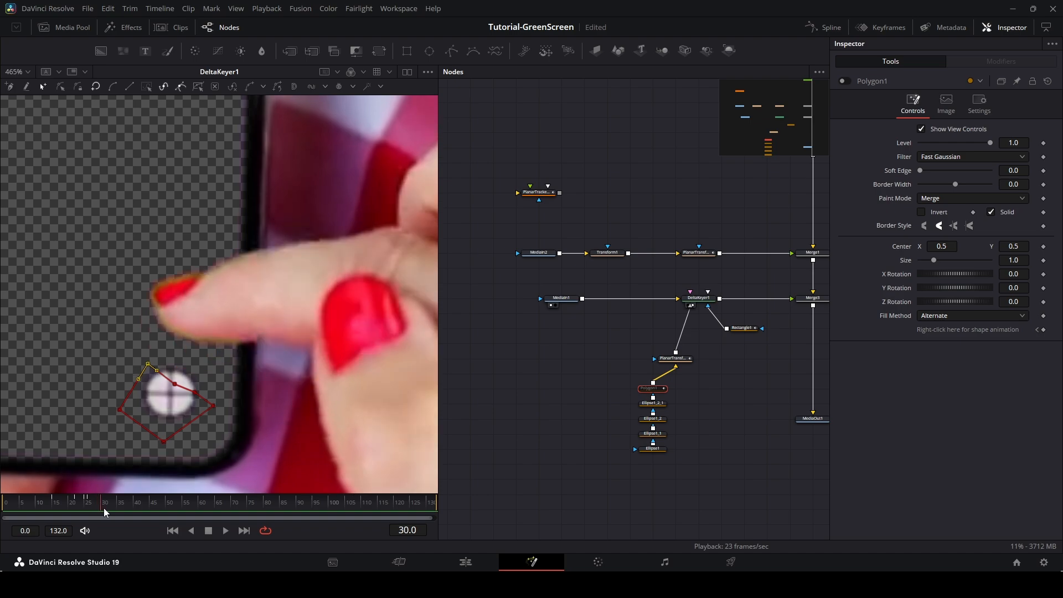
drag(176, 386, 206, 385)
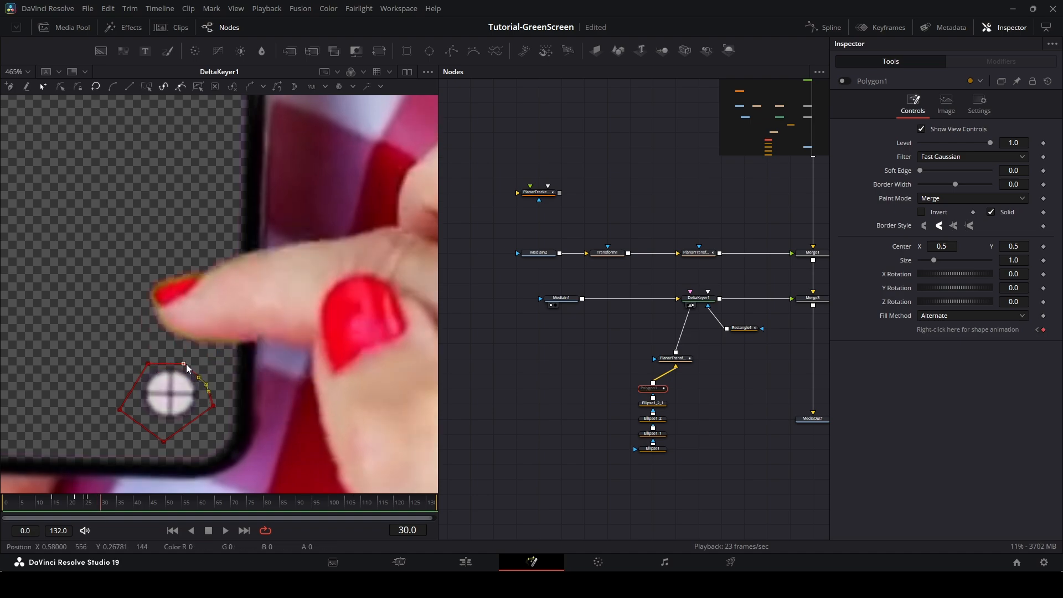
Zoom in further and reposition the polygon's top points at frames 76 and 88 around the marker.
click(155, 509)
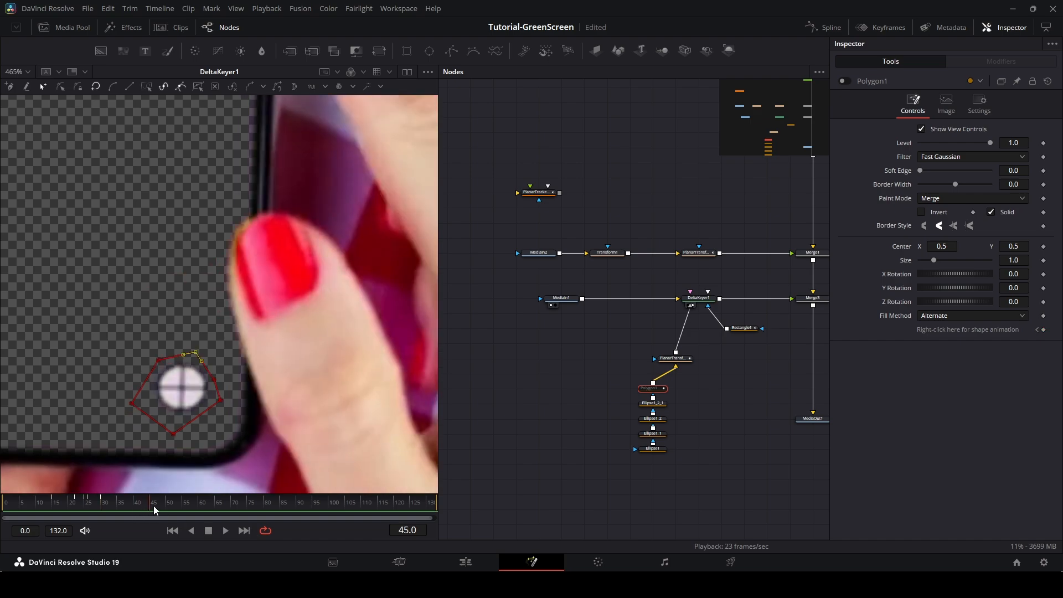
drag(154, 509, 254, 511)
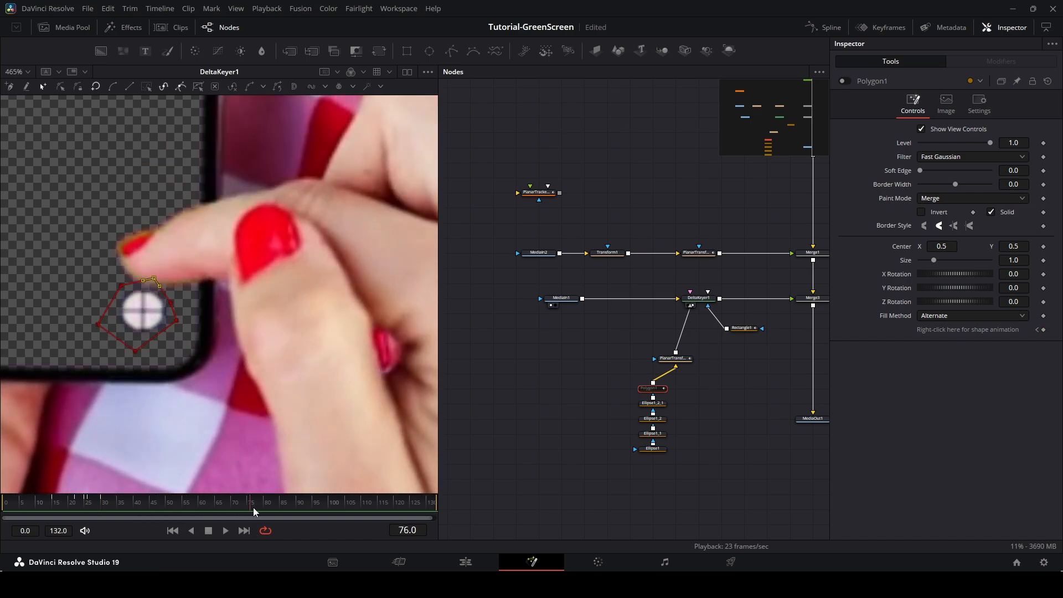
scroll(126, 280, up, 2)
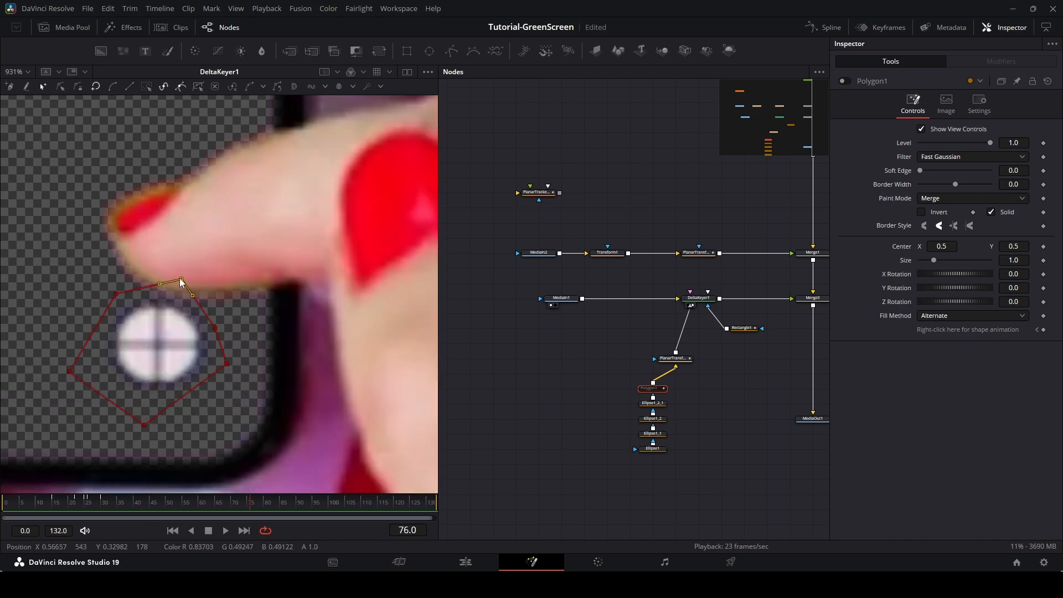
drag(181, 281, 173, 301)
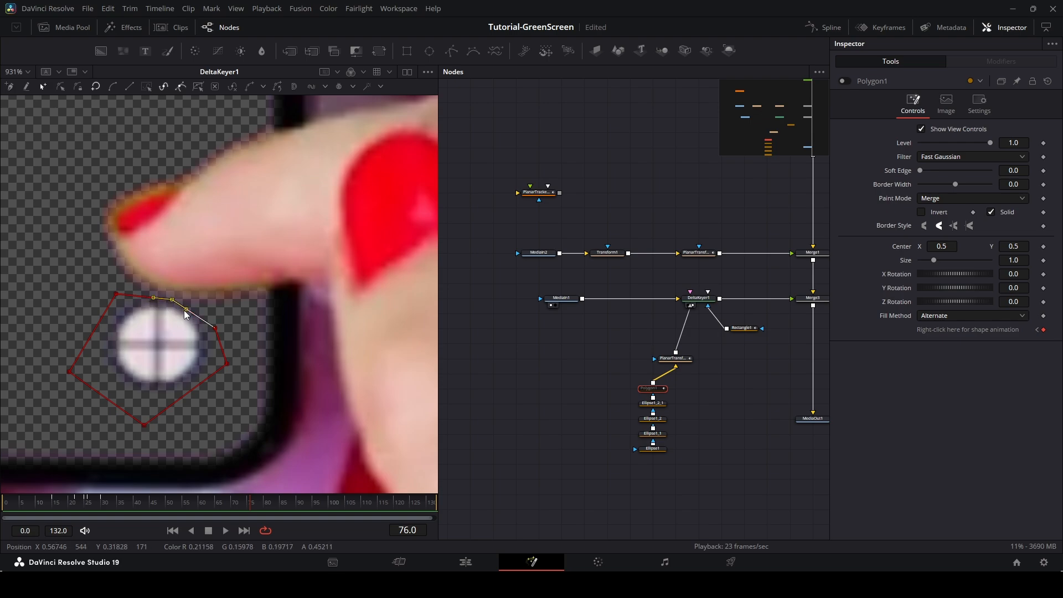
click(216, 327)
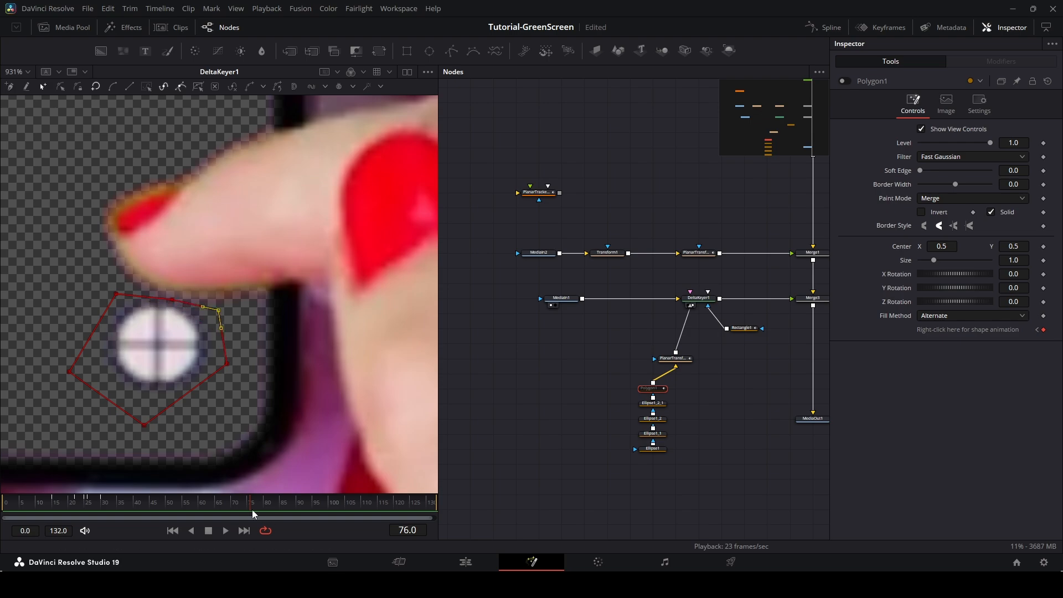
mouse_move(247, 508)
mouse_down()
mouse_move(165, 507)
mouse_move(250, 508)
mouse_up()
drag(253, 509, 293, 507)
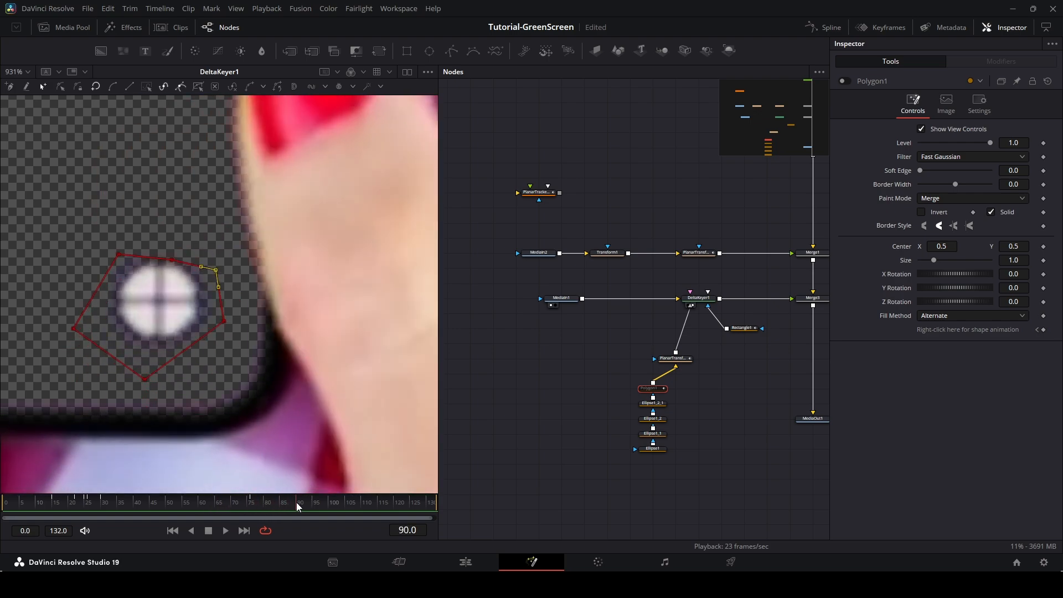
drag(173, 262, 179, 239)
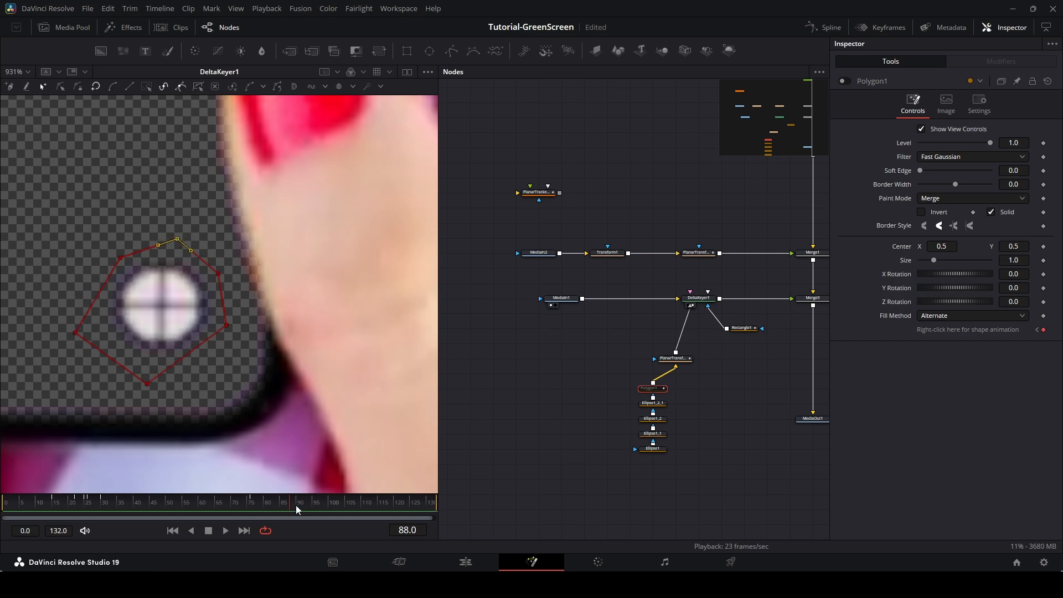
Step through frames 105 to 115 checking the polygon's fit around the marker.
drag(294, 505, 347, 503)
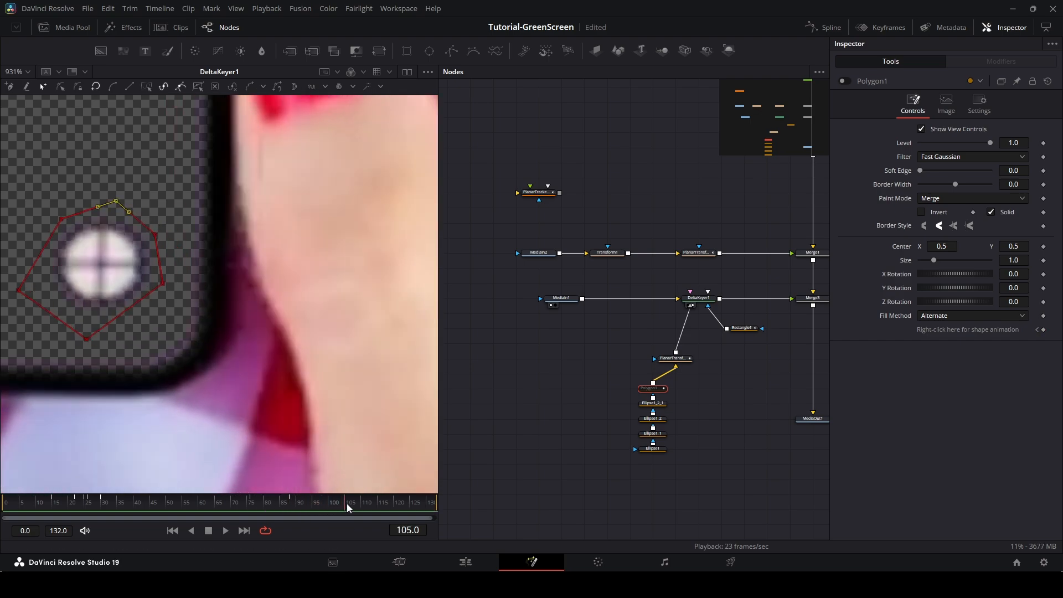
drag(268, 334, 413, 405)
drag(344, 505, 370, 502)
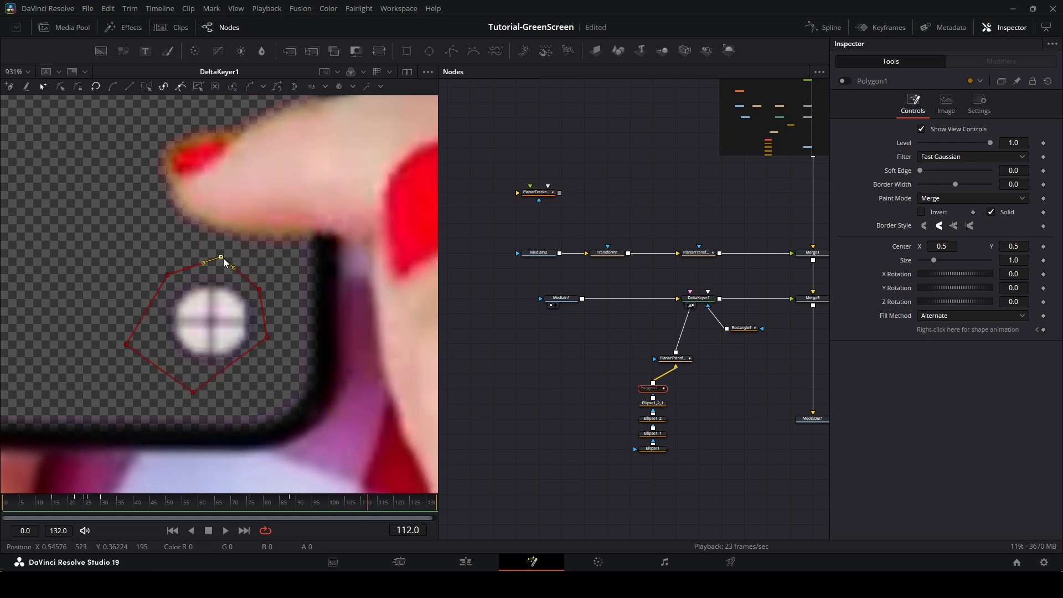
click(381, 506)
key(Right)
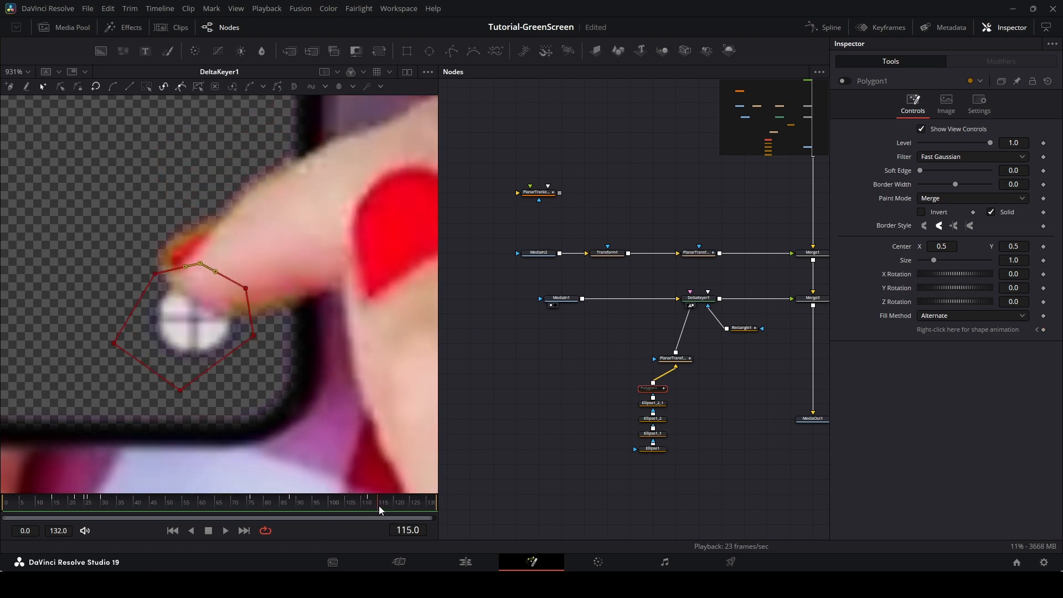
Step back to frame 114 and adjust the polygon's upper points around the marker below the fingertip.
key(Left)
drag(205, 267, 266, 311)
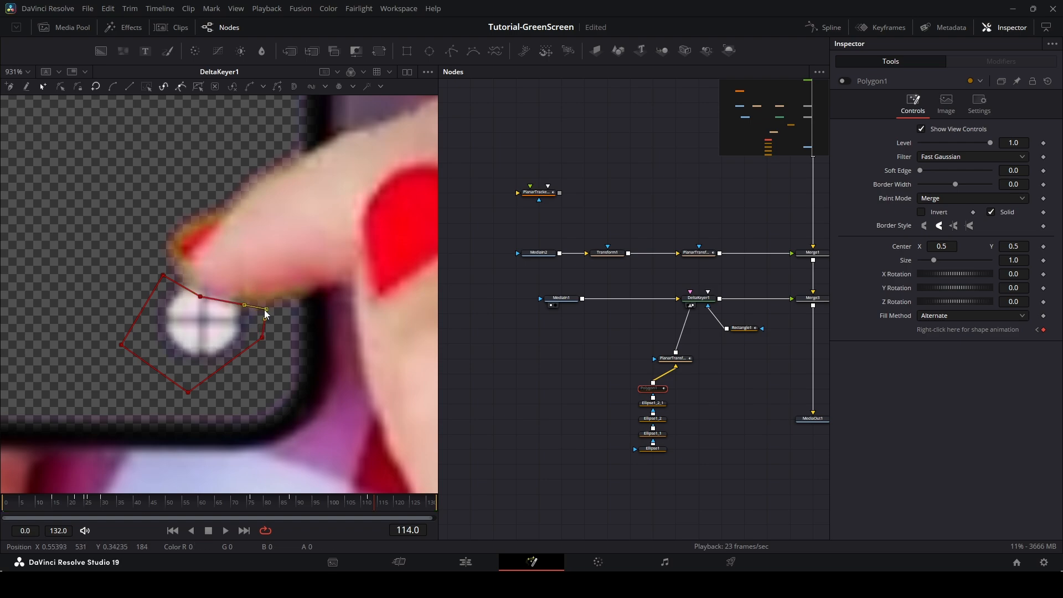
drag(167, 273, 173, 269)
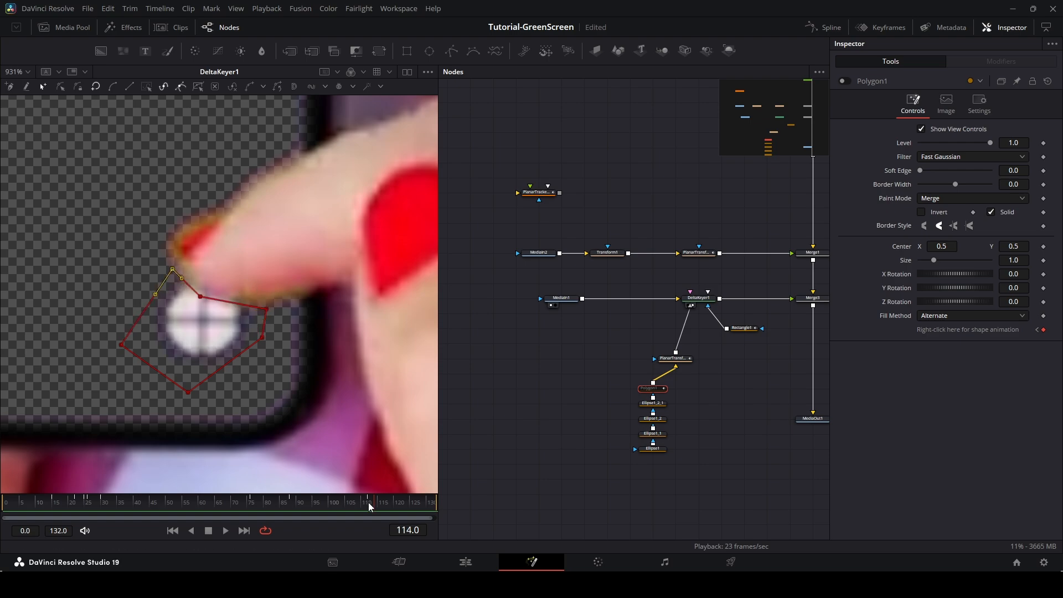
Move to frame 116 and reshape the polygon's upper points to hug the marker beside the fingertip.
drag(365, 508, 382, 506)
drag(252, 306, 246, 325)
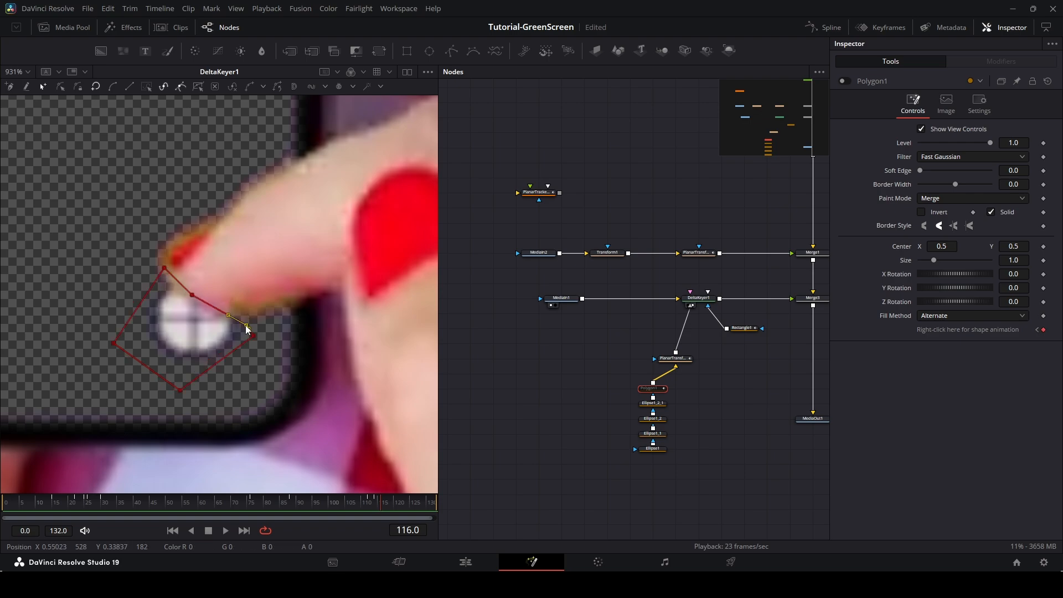
drag(192, 300, 187, 304)
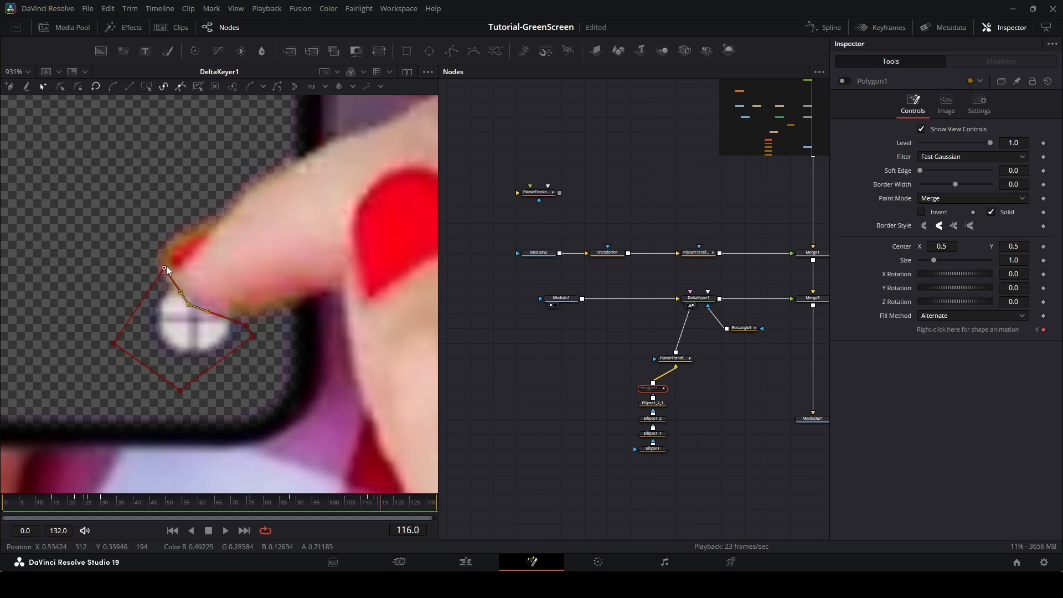
drag(165, 268, 158, 275)
click(246, 327)
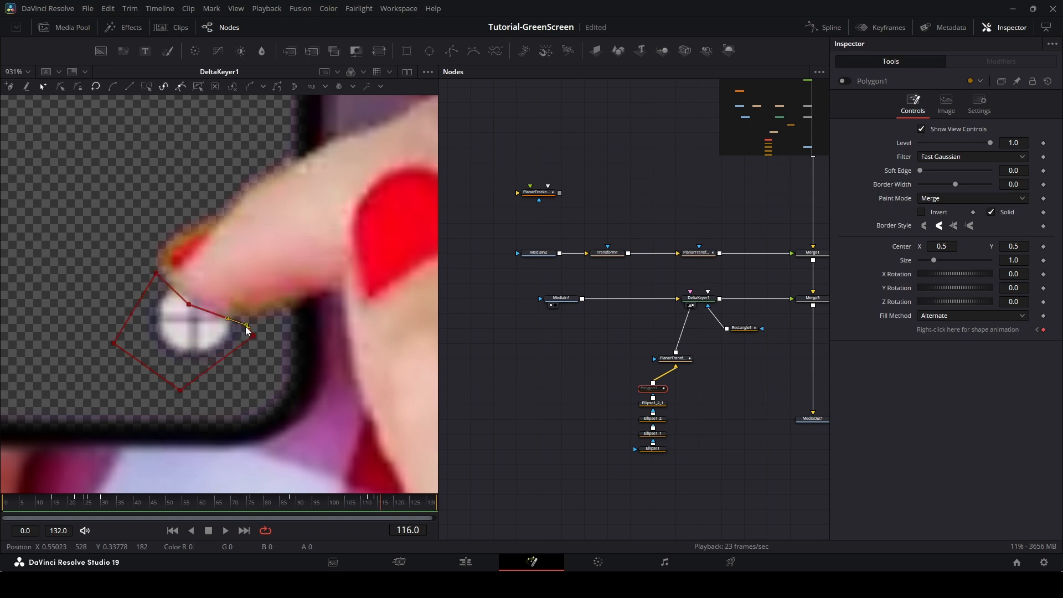
drag(254, 334, 267, 314)
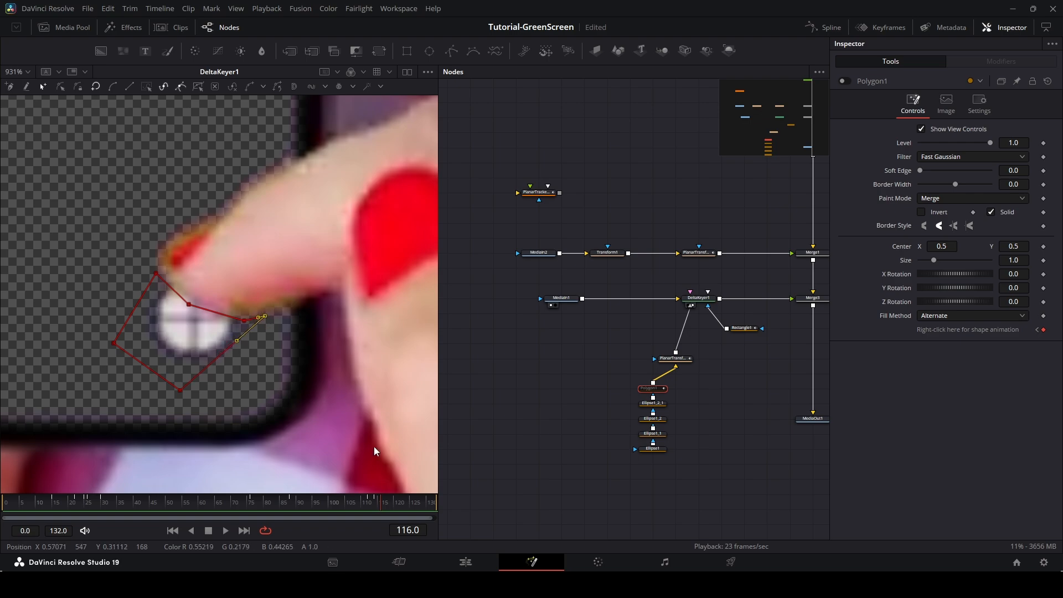
Reposition the polygon's upper points at frame 119 around the marker, then move to frame 132.
drag(383, 506, 396, 505)
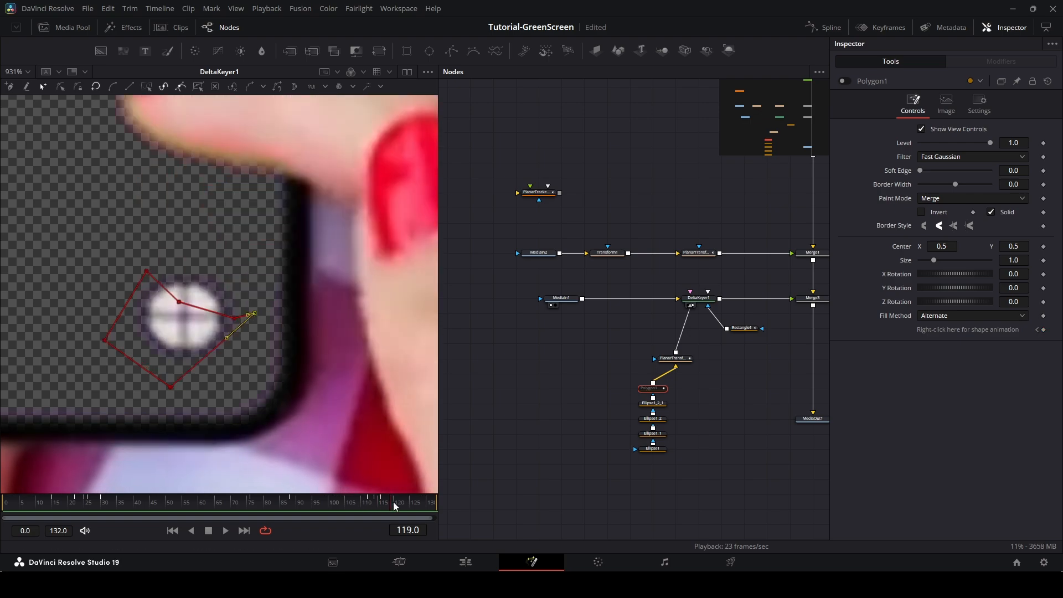
drag(180, 304, 205, 249)
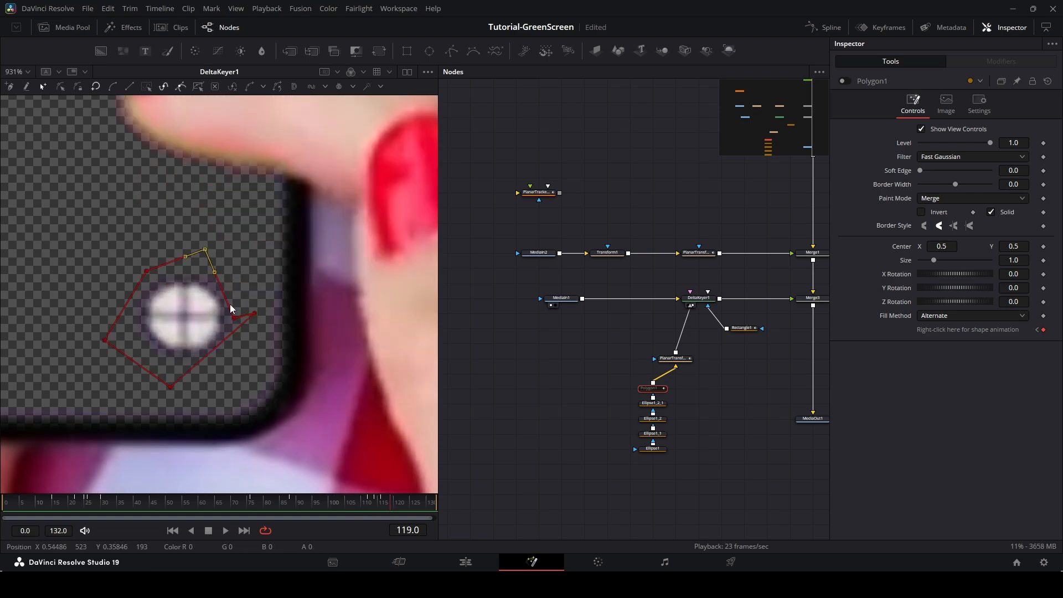
drag(238, 321, 244, 284)
drag(384, 502, 439, 505)
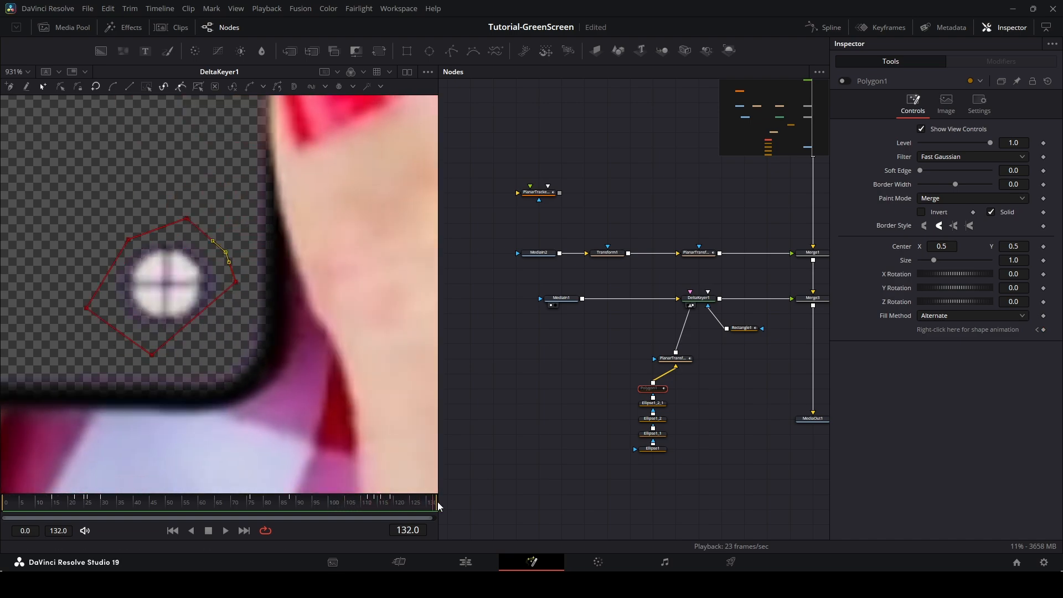
Re-enable the polygon mask and show the MediaOut1 final composite in the viewer.
scroll(268, 277, down, 8)
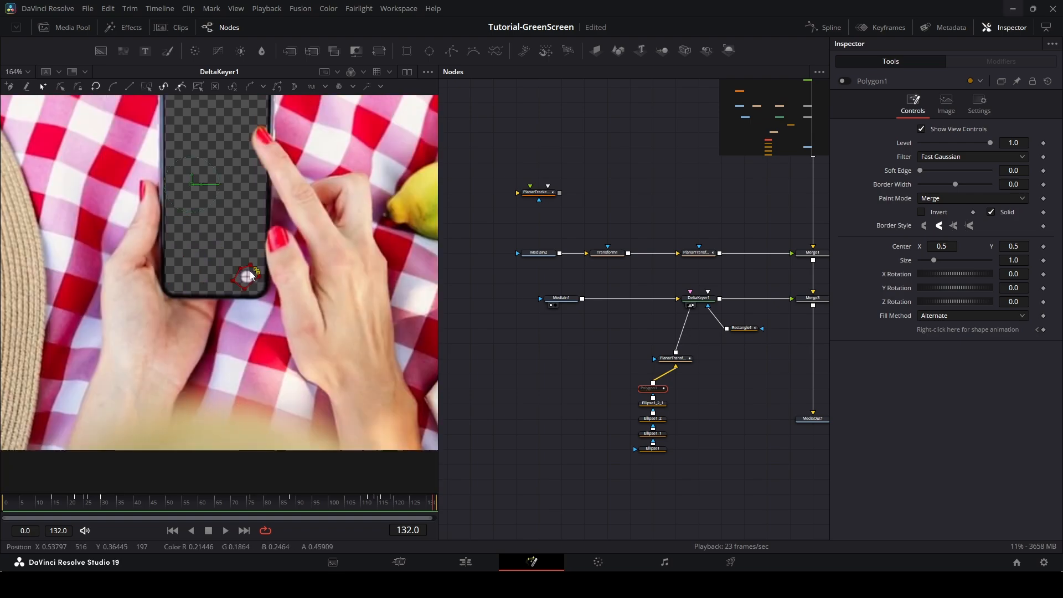
click(844, 82)
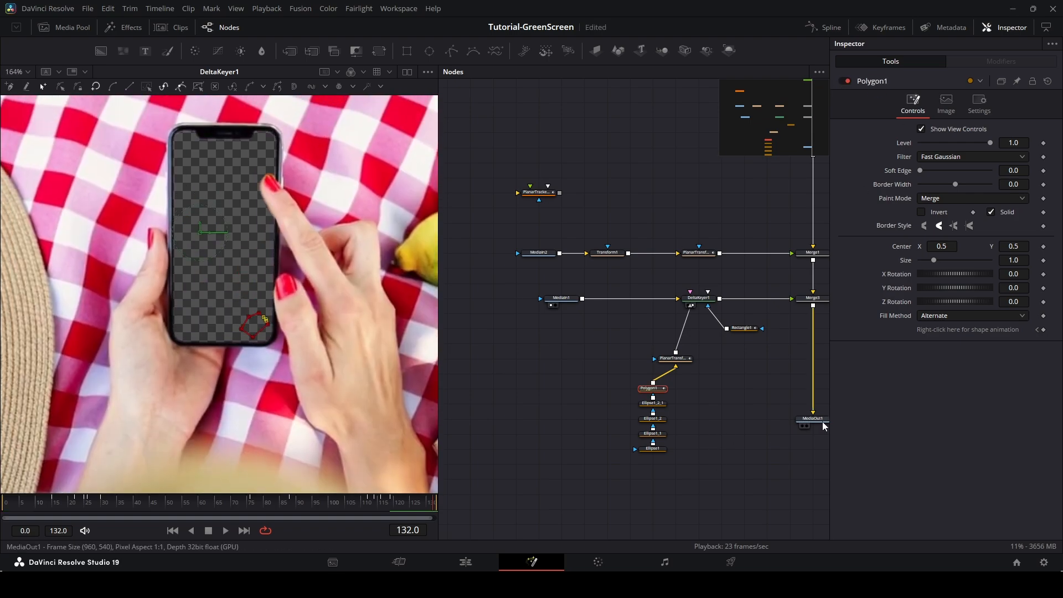
drag(811, 419, 404, 419)
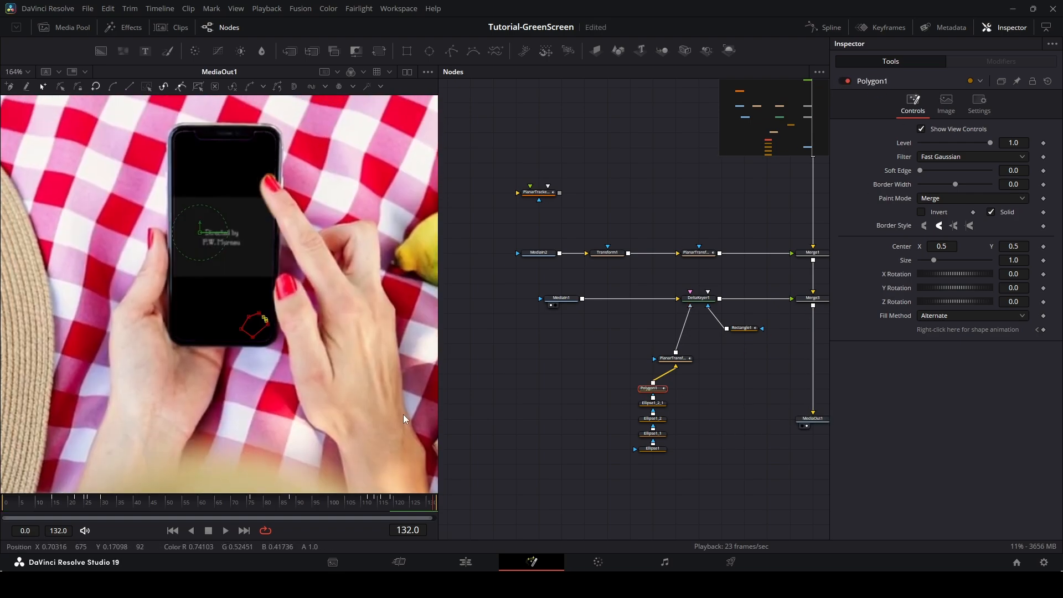
Play the composite from frame 15 to review the masked markers and the phone insert.
click(54, 506)
key(space)
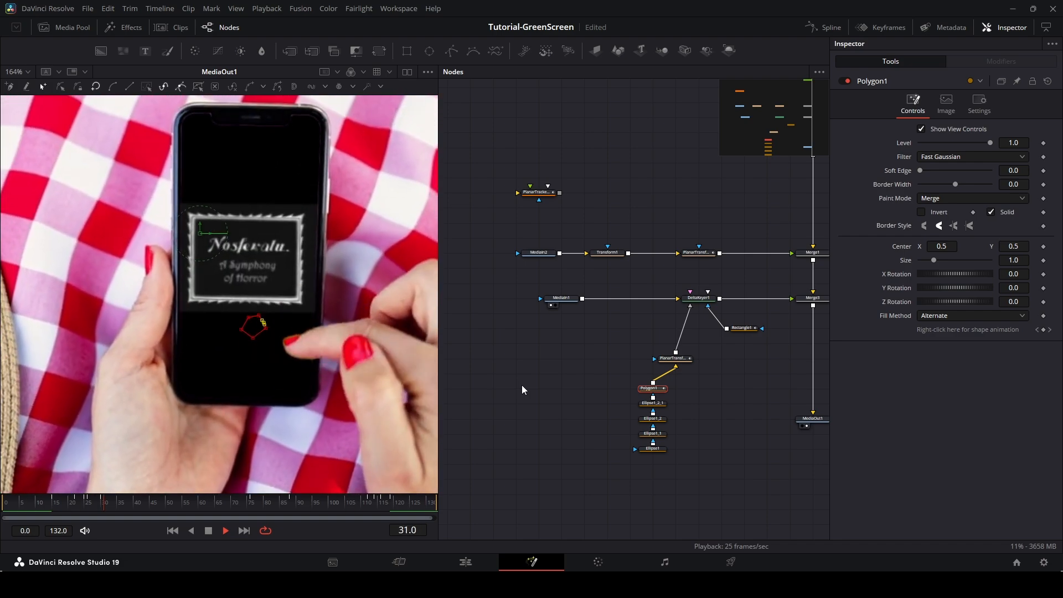
scroll(321, 367, down, 2)
scroll(324, 369, up, 1)
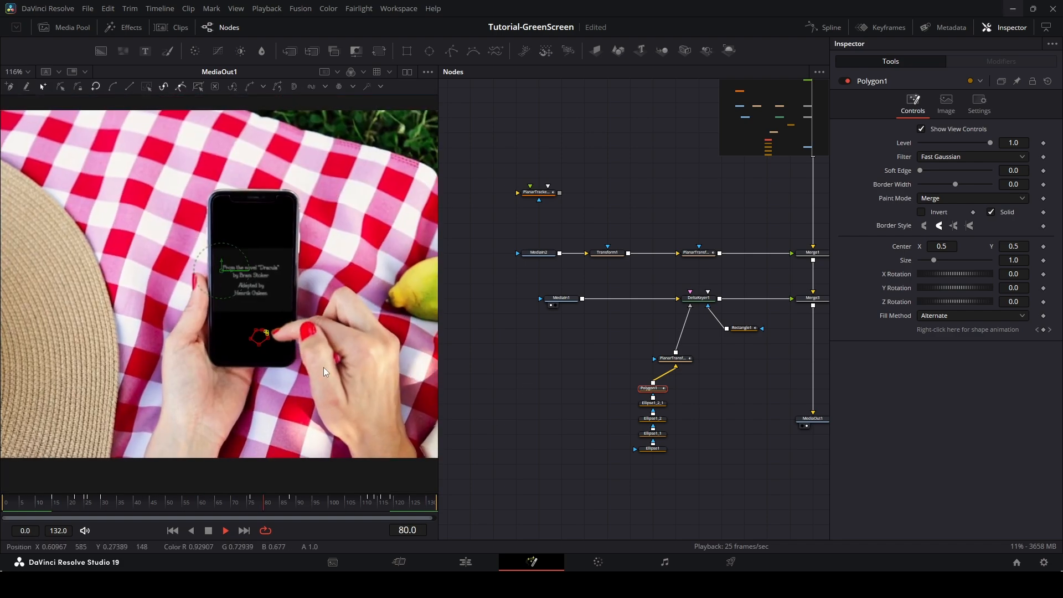
scroll(332, 366, down, 1)
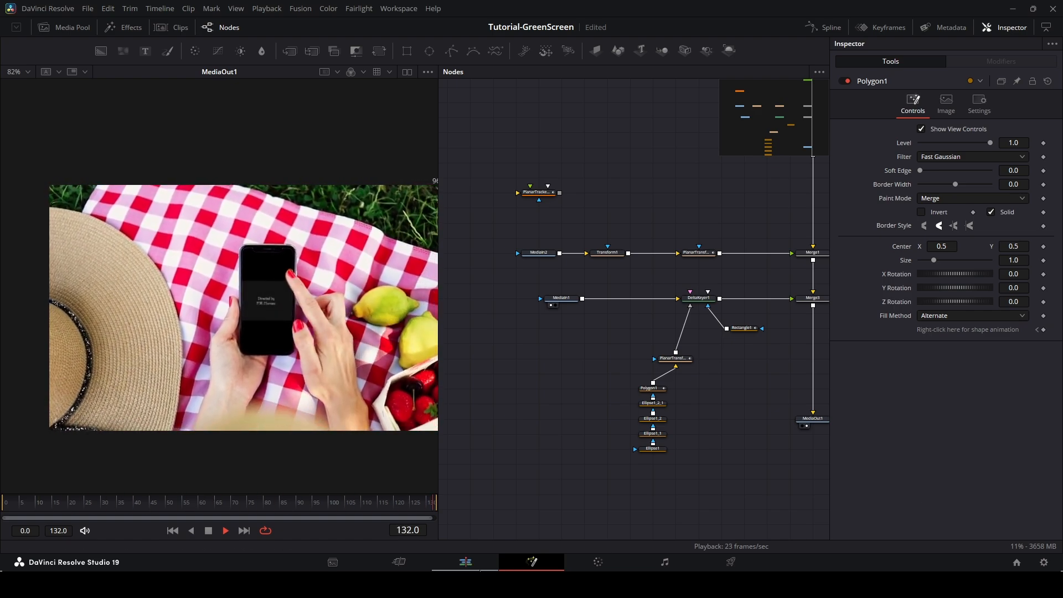
Open the second green-screen clip on the Edit timeline in the Fusion page.
click(468, 566)
click(425, 390)
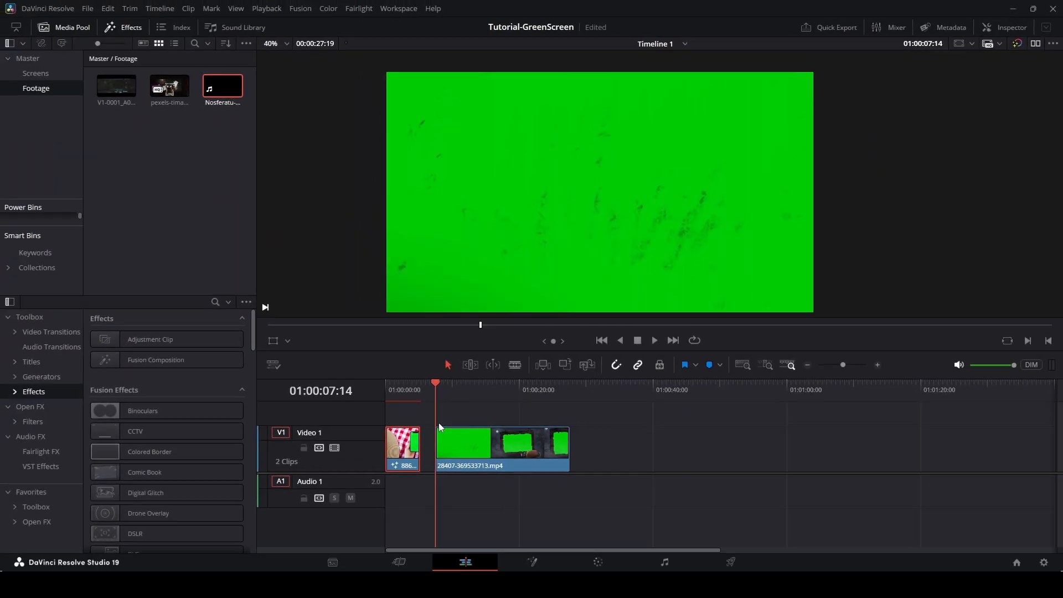
right_click(463, 443)
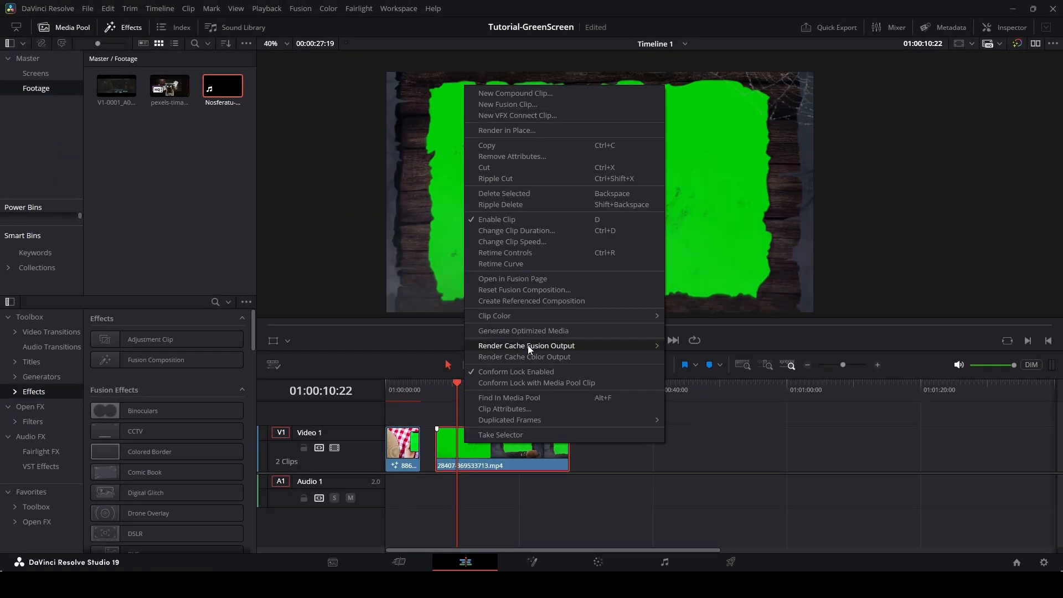
click(529, 281)
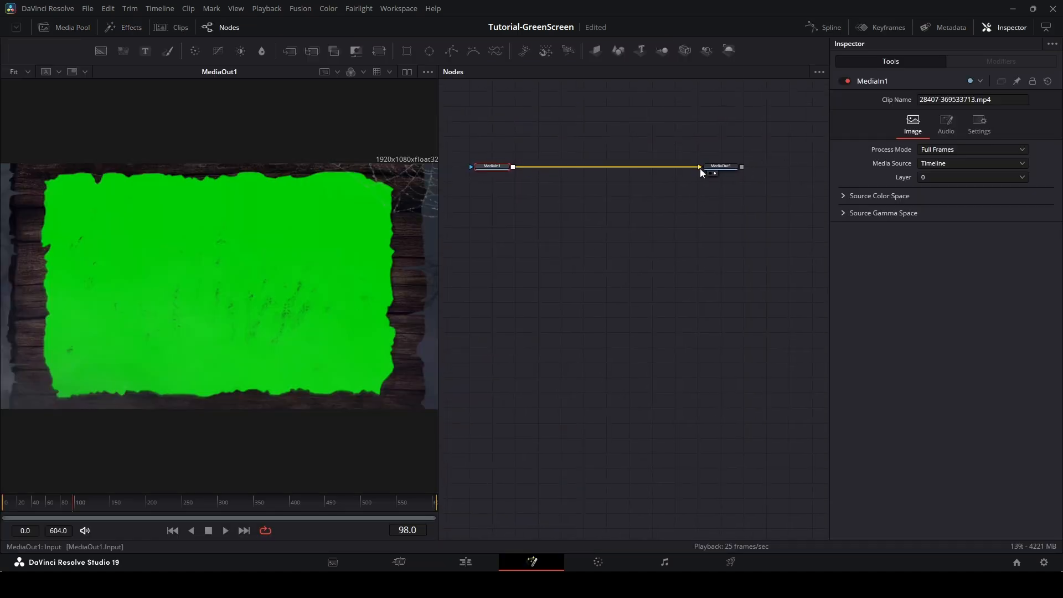
Add a Background node feeding MediaOut1 and set its color to pure red (Red 1.0).
drag(700, 168, 742, 484)
drag(502, 168, 500, 254)
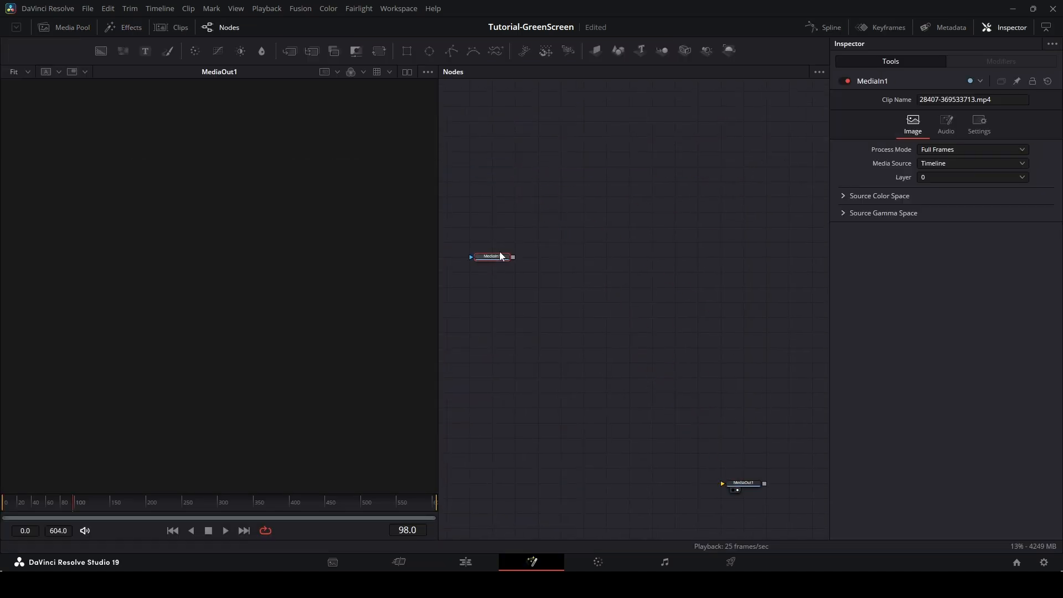
drag(735, 118, 744, 480)
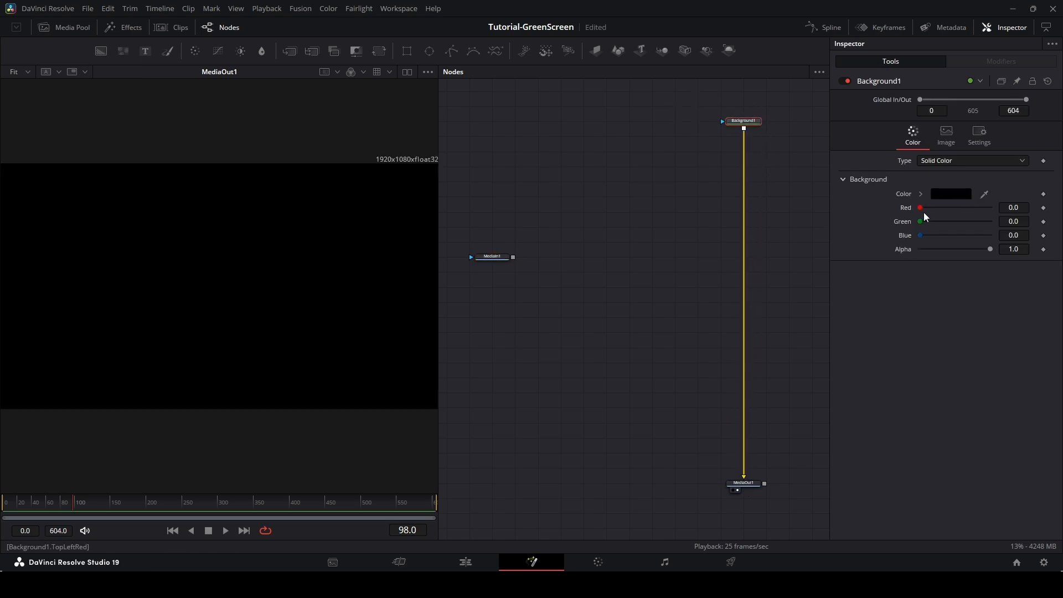
drag(921, 208, 991, 207)
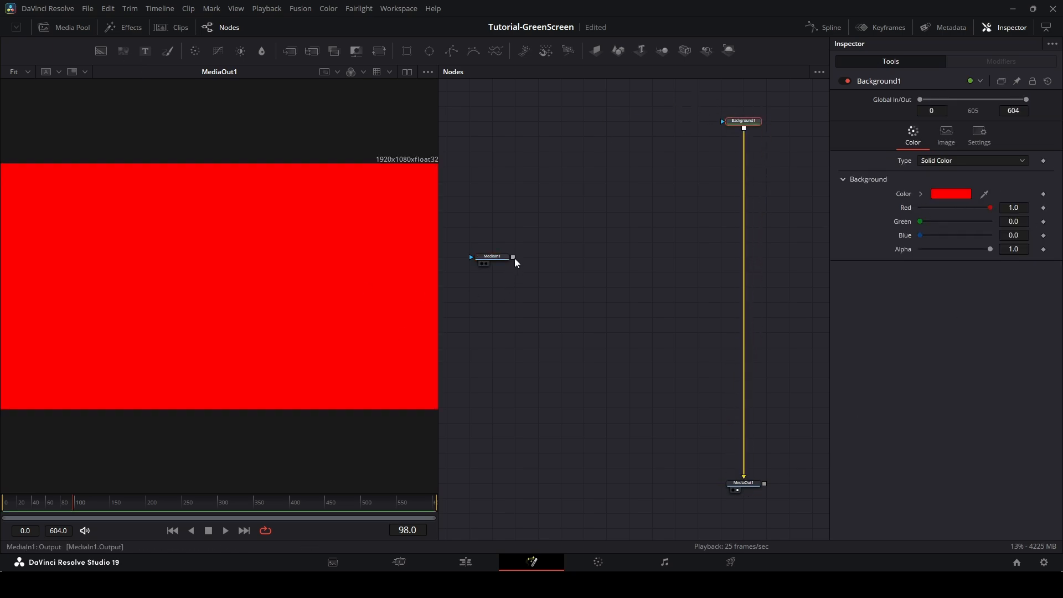
Connect MediaIn1 onto the Background to merge the clip over the red background.
drag(514, 258, 745, 128)
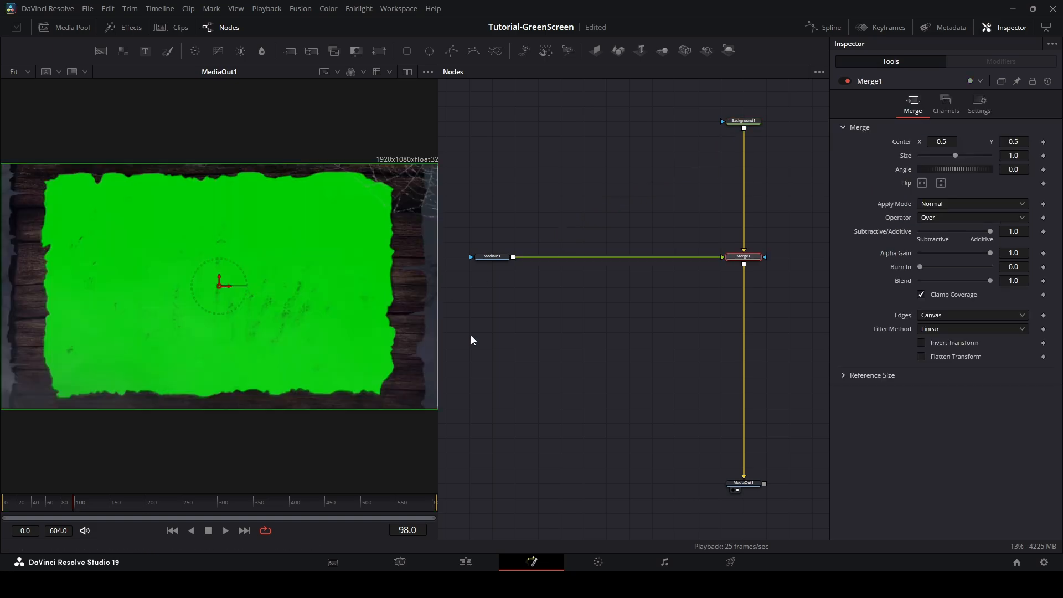
click(492, 333)
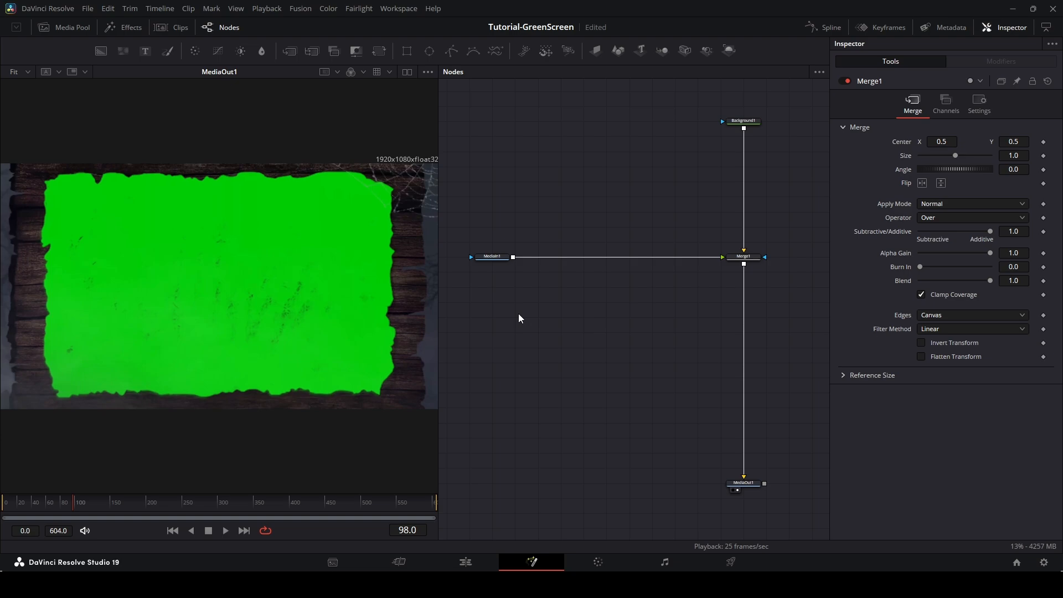
Add a Delta Keyer node and insert it between MediaIn1 and Merge1.
key(shift+space)
text(Planar Tracker)
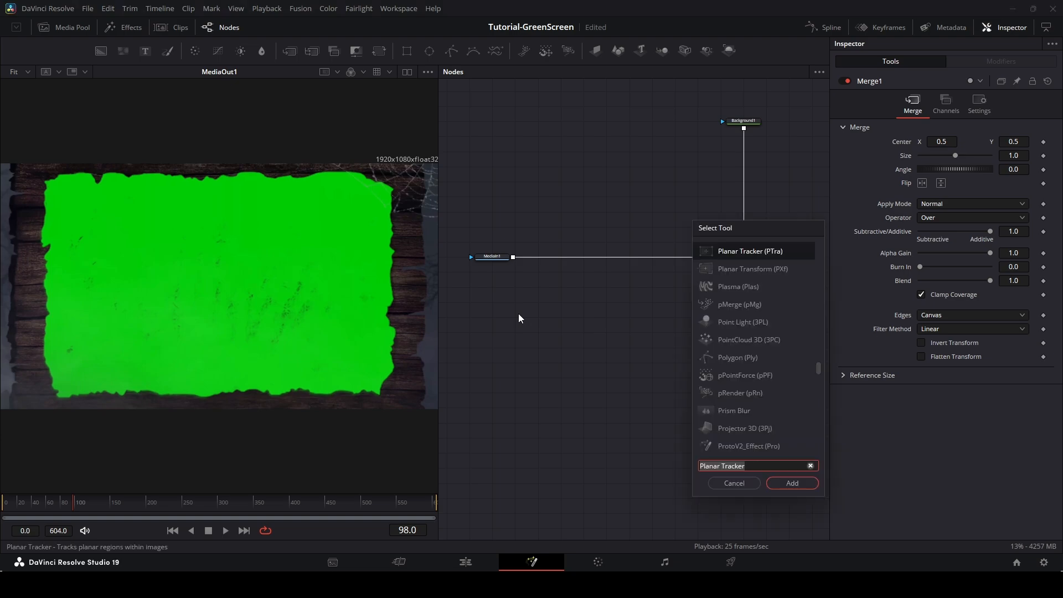
key(ctrl+a)
key(BackSpace)
text(key)
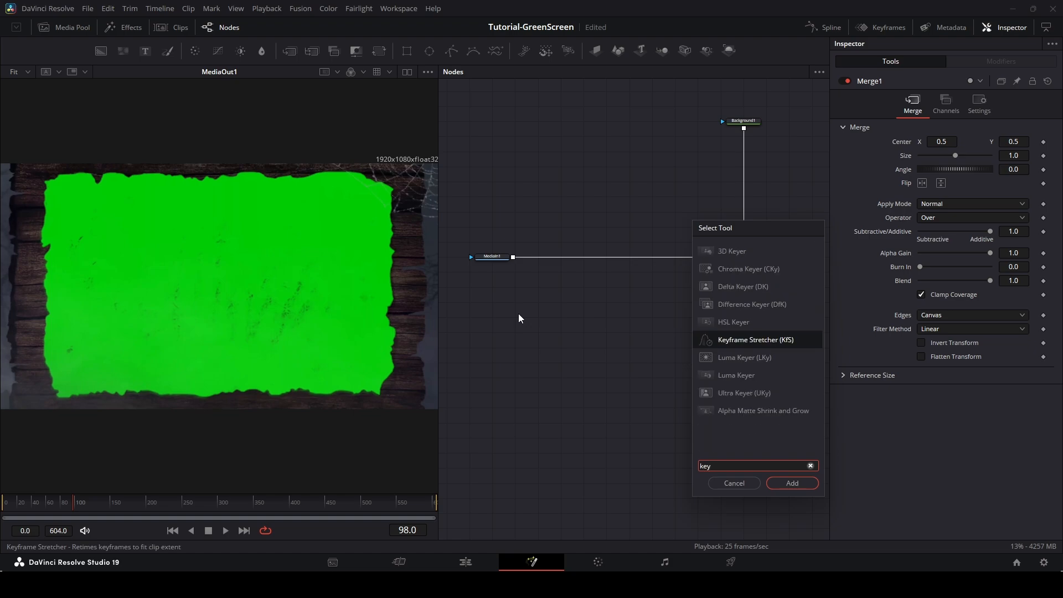
click(737, 288)
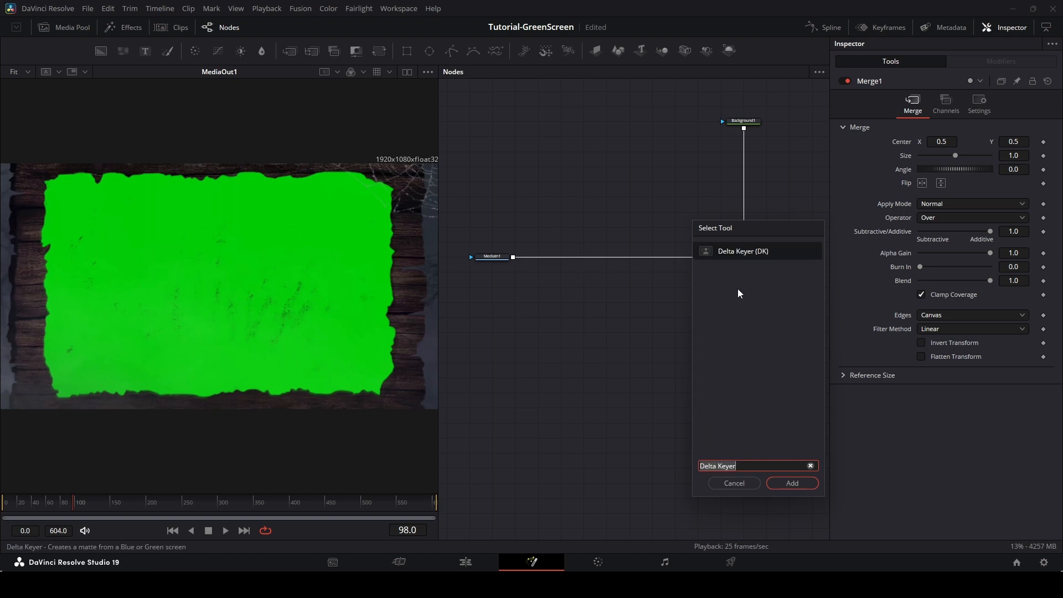
click(791, 484)
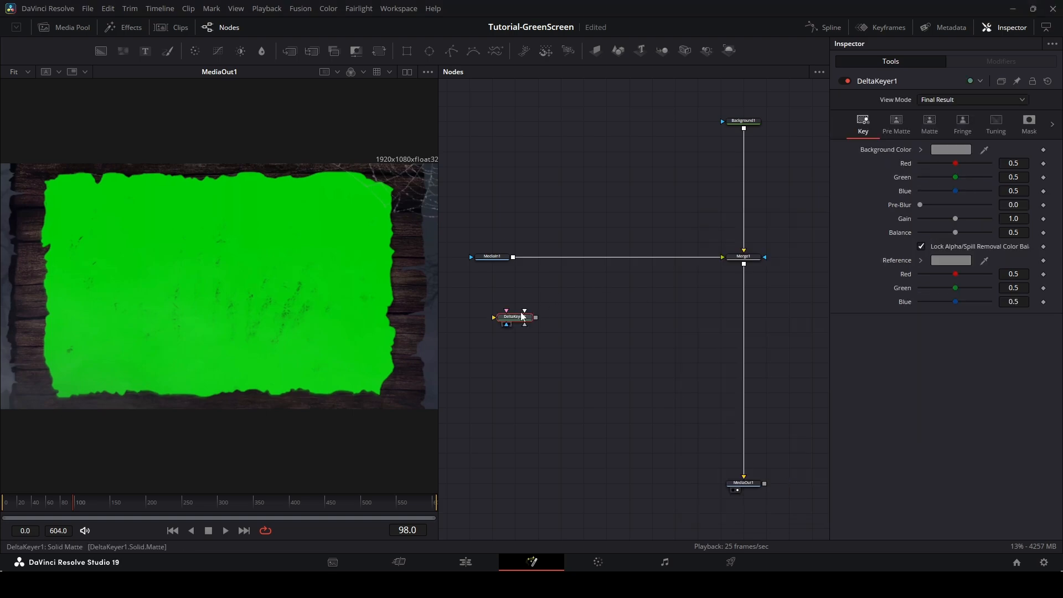
drag(520, 311, 629, 268)
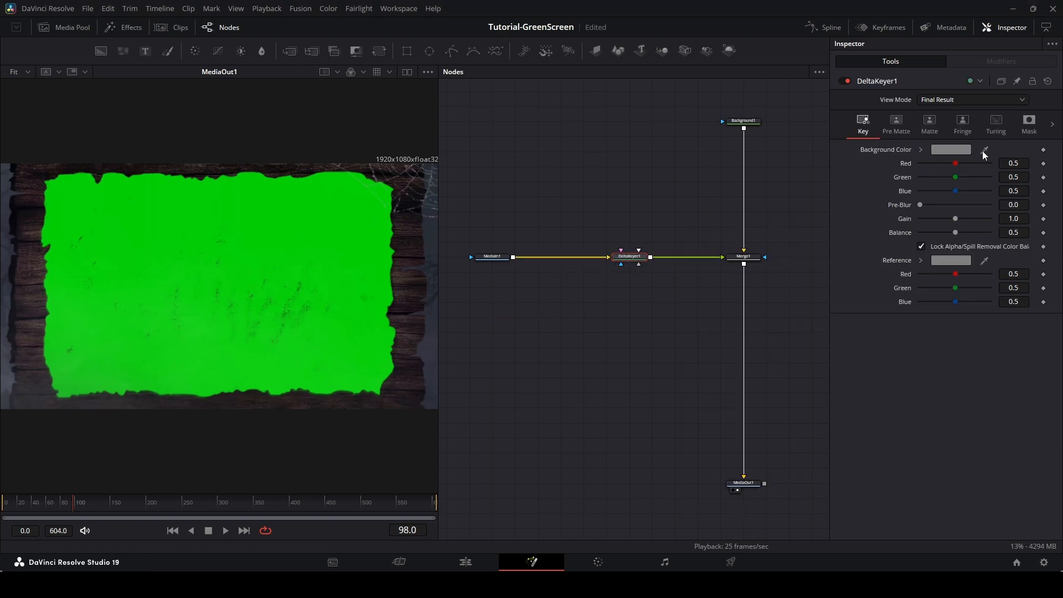
Sample the green screen as the Delta Keyer's background color and show the keyer in the viewer.
drag(983, 150, 318, 232)
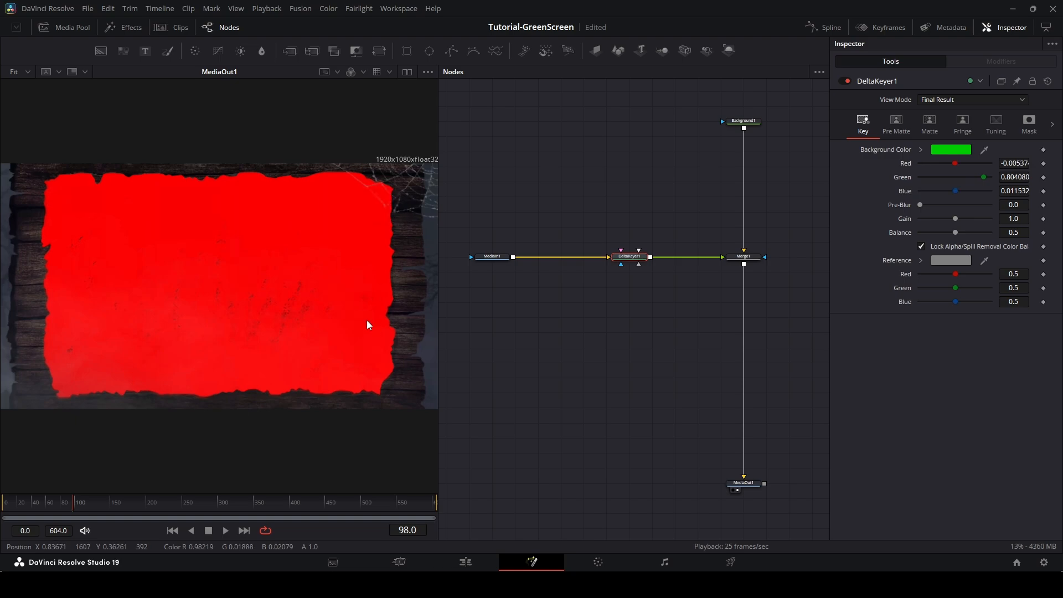
click(351, 74)
click(351, 73)
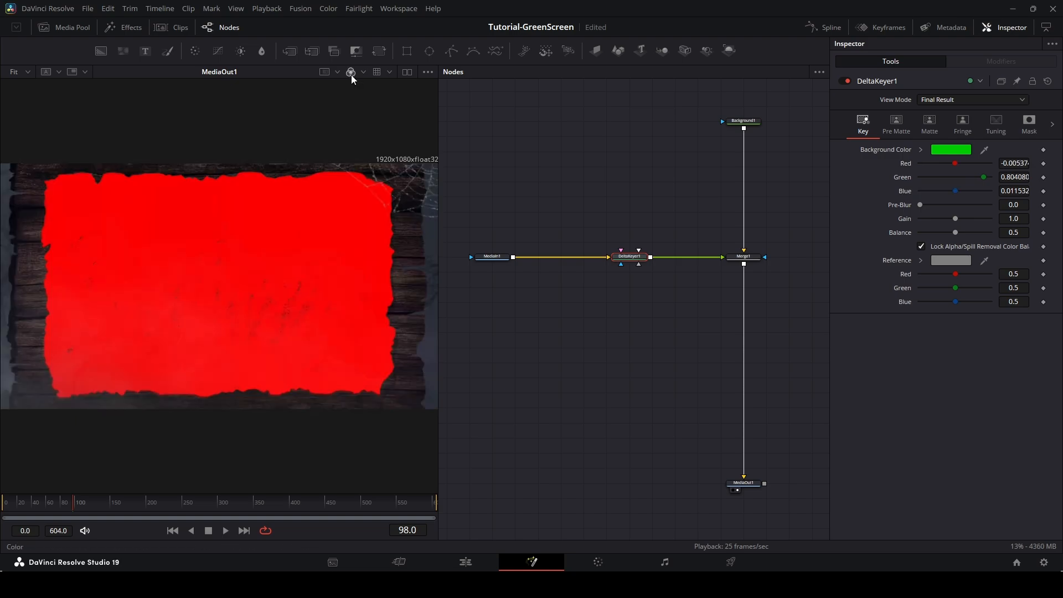
key(1)
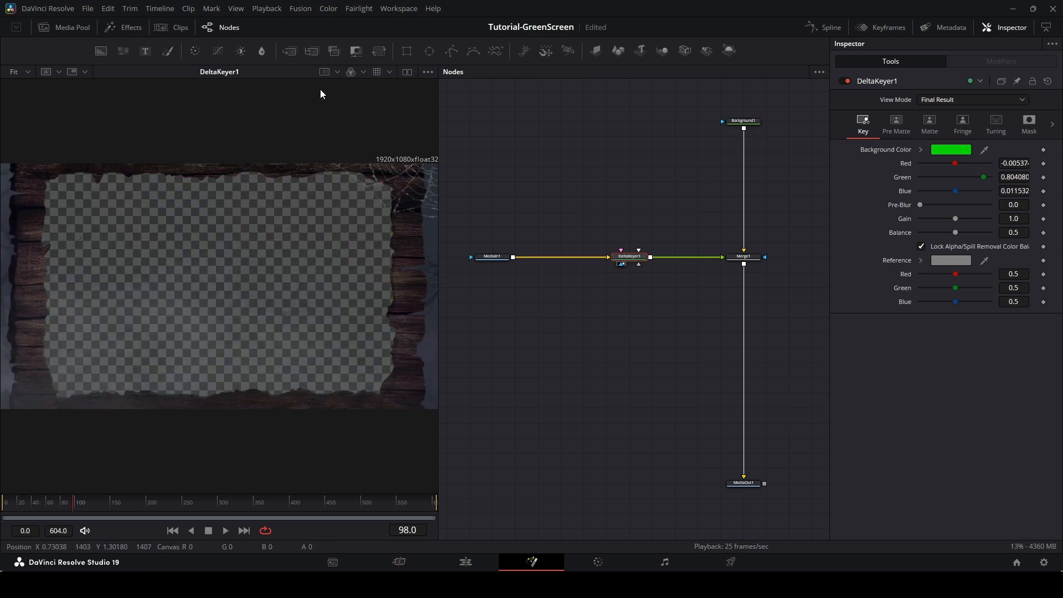
Undo an added Matte Control node and switch the viewer to the keyer's alpha channel.
click(355, 51)
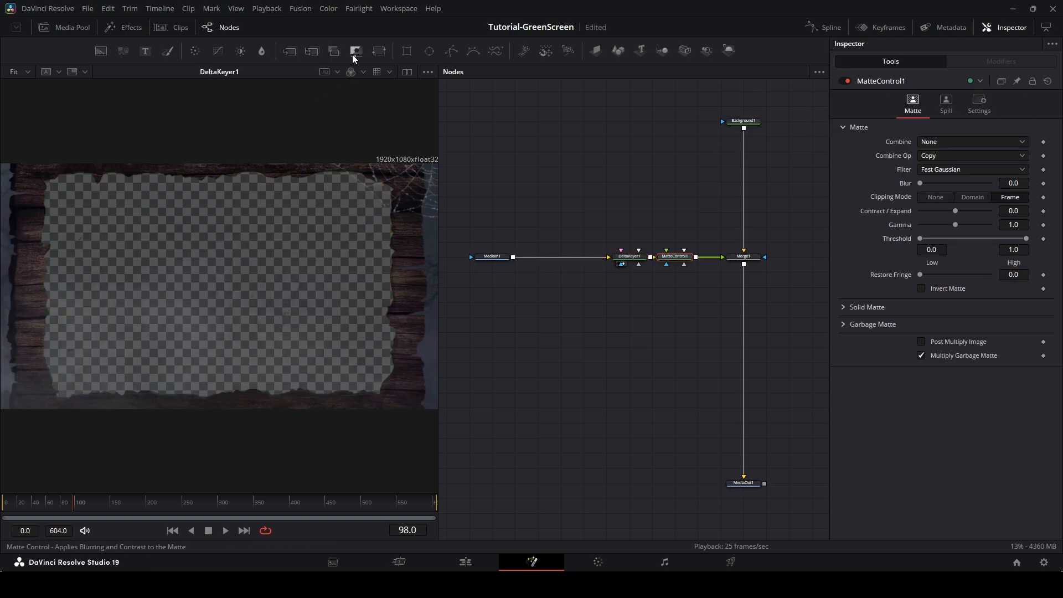
key(ctrl+z)
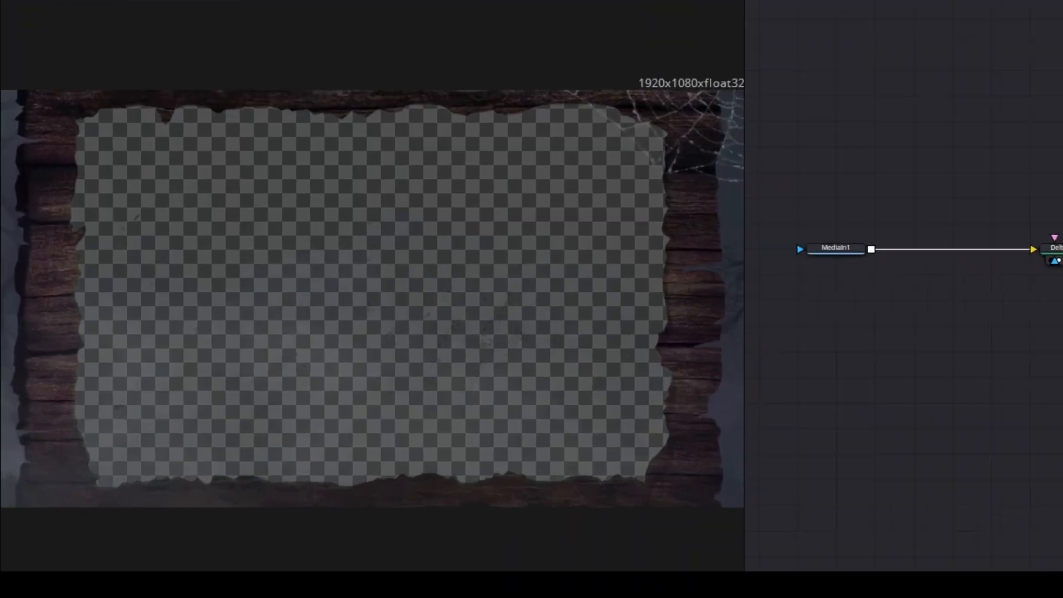
click(351, 72)
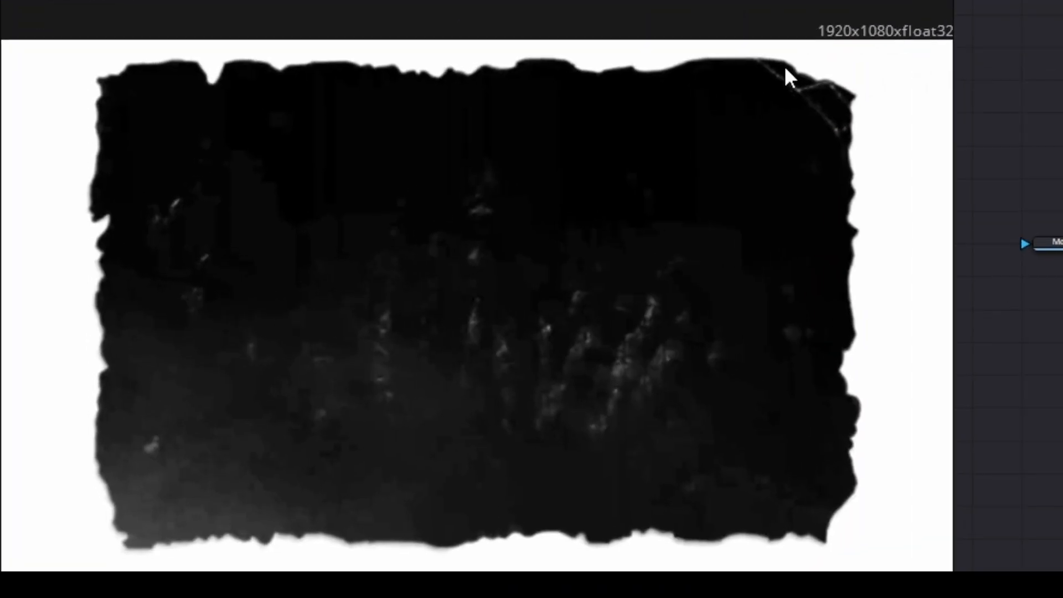
drag(359, 311, 430, 281)
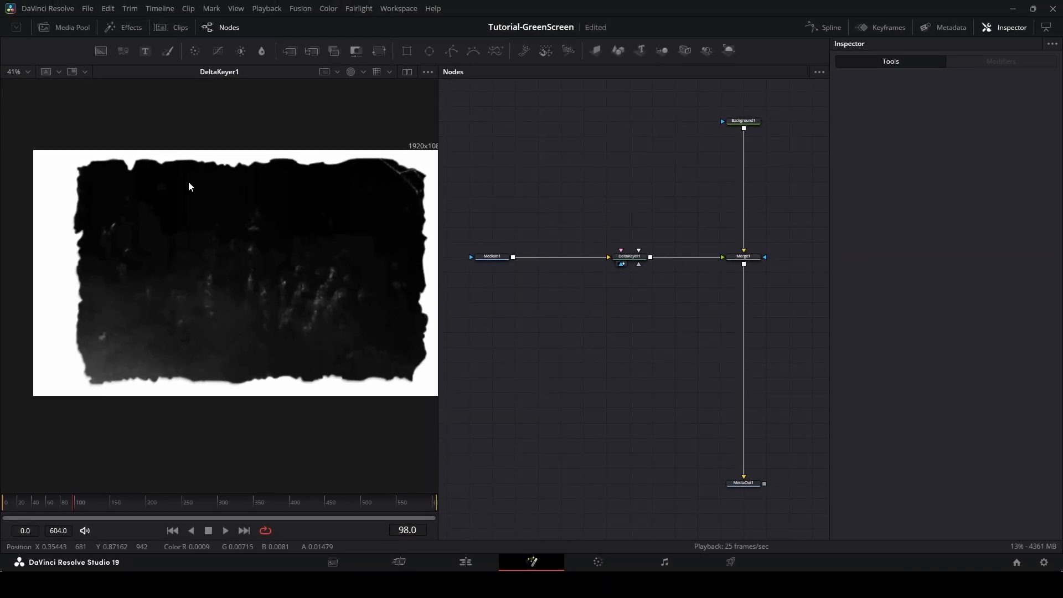
Try adjusting the Delta Keyer's Clean Foreground and tuning sliders, then reset Shadows and Midtones to default.
click(630, 256)
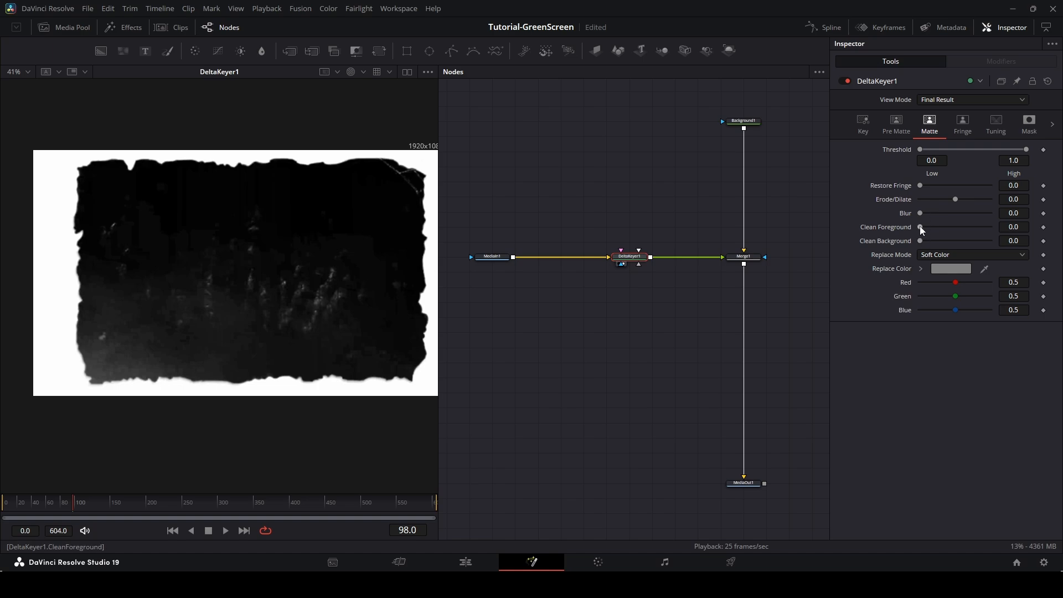
drag(921, 241, 852, 241)
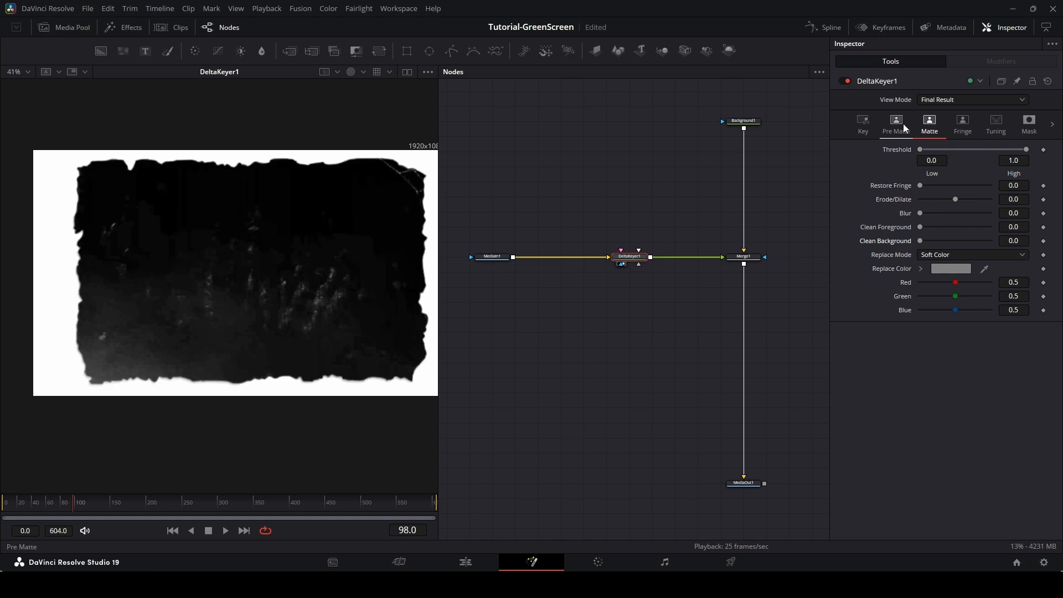
click(995, 125)
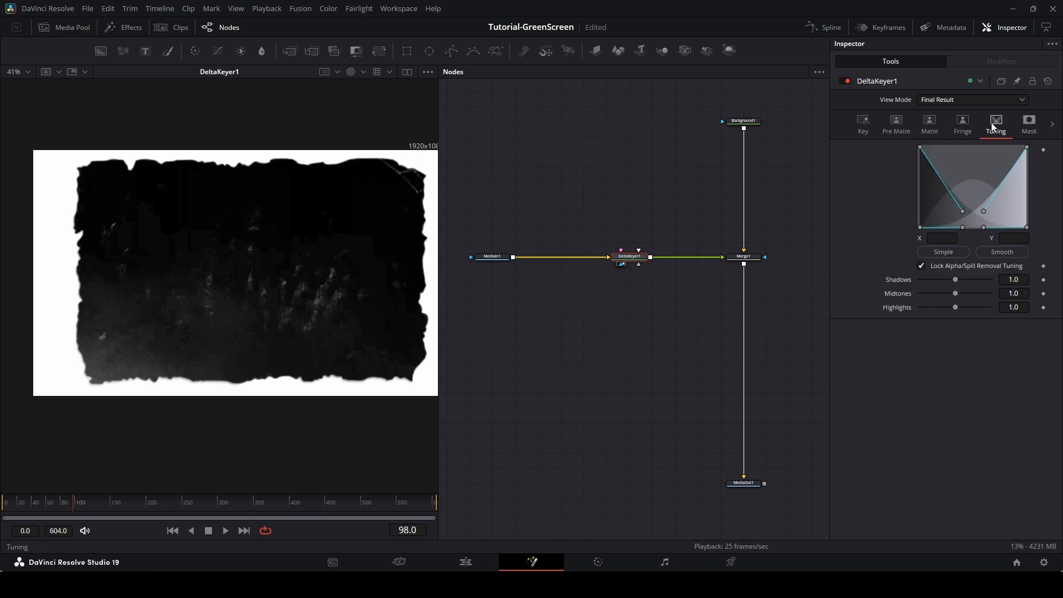
click(955, 279)
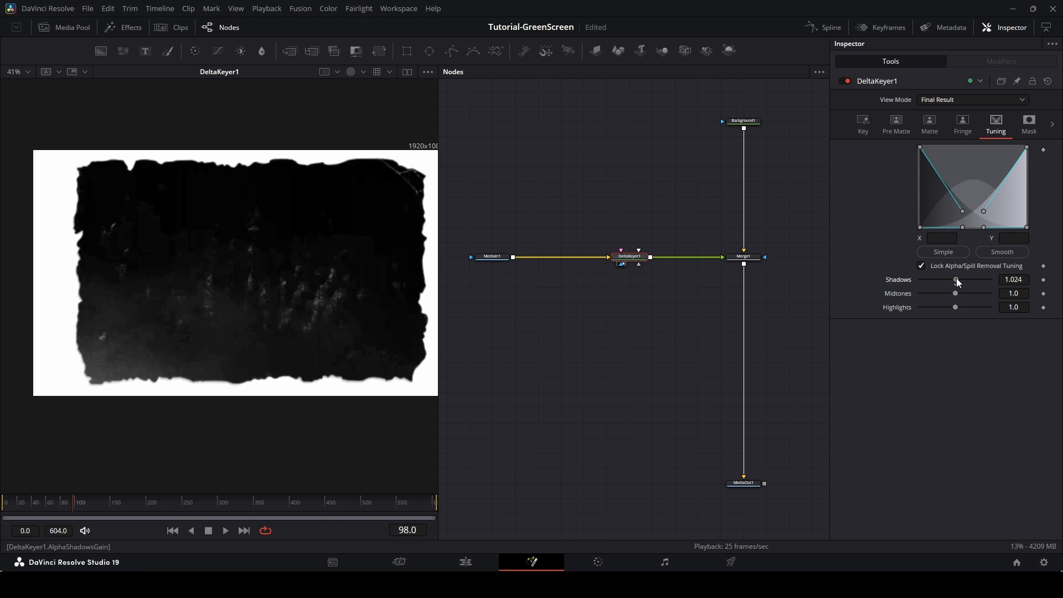
mouse_move(955, 278)
mouse_down()
mouse_move(984, 277)
mouse_move(963, 275)
mouse_move(981, 276)
mouse_move(957, 293)
mouse_up()
double_click(897, 280)
double_click(905, 294)
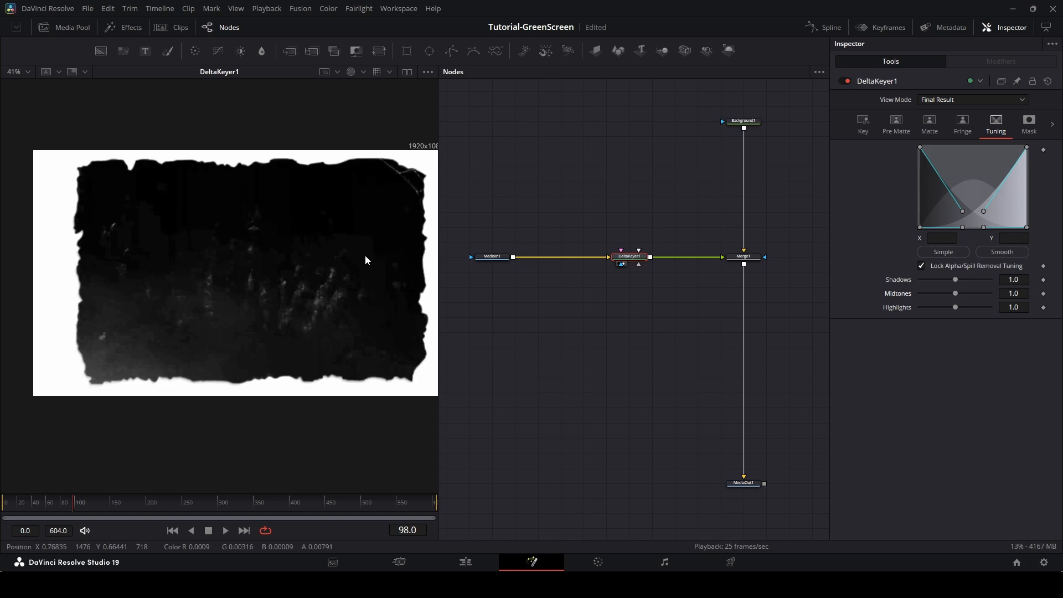
drag(954, 308, 955, 307)
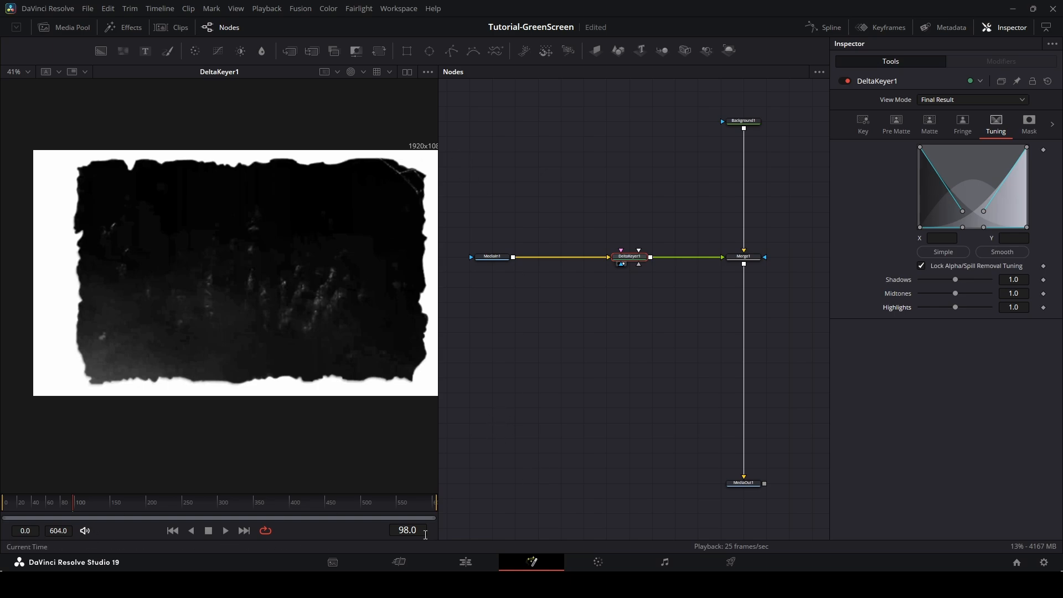
Return to the Fusion page, view the composite's color channel while scrubbing the timeline, and save the project.
click(463, 560)
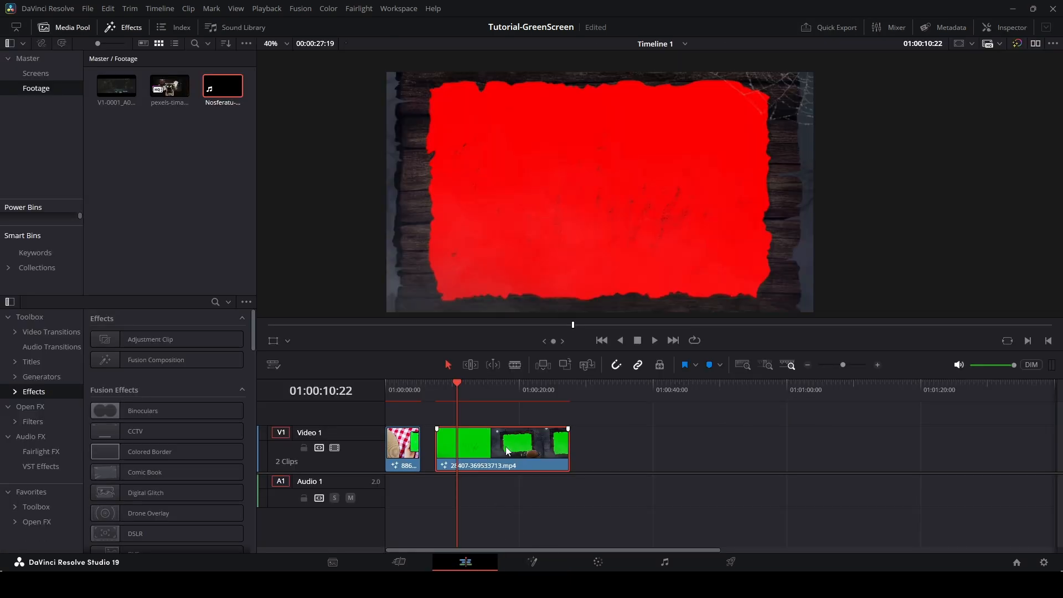
click(531, 562)
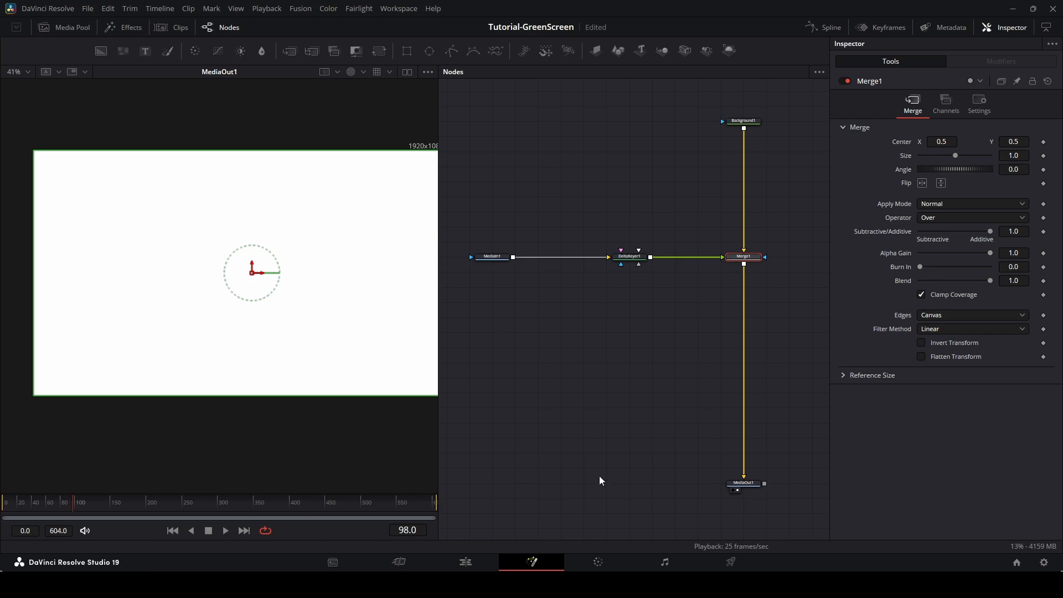
click(350, 72)
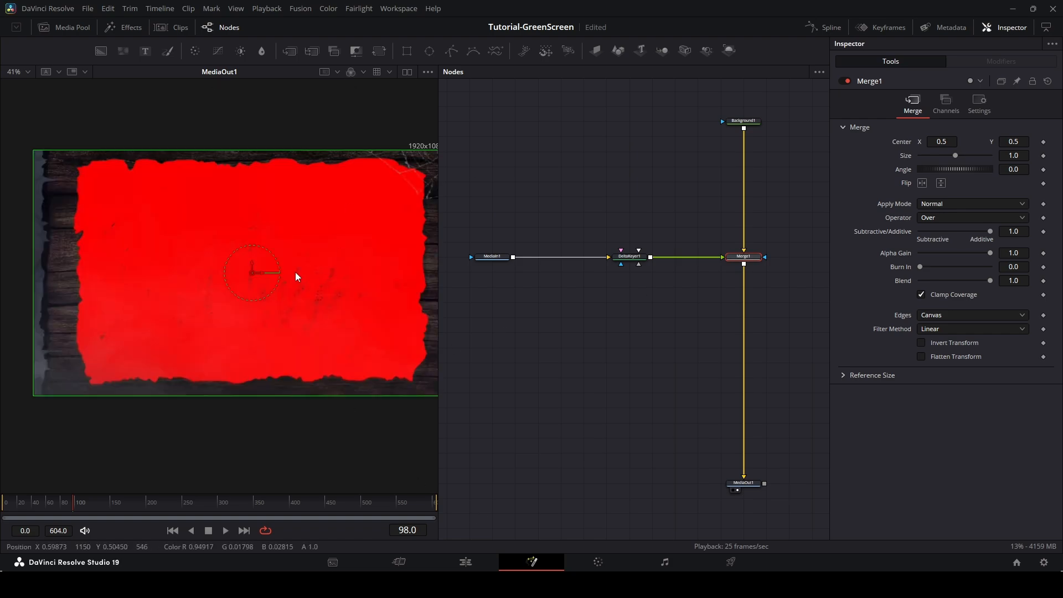
scroll(348, 310, down, 2)
drag(147, 503, 8, 503)
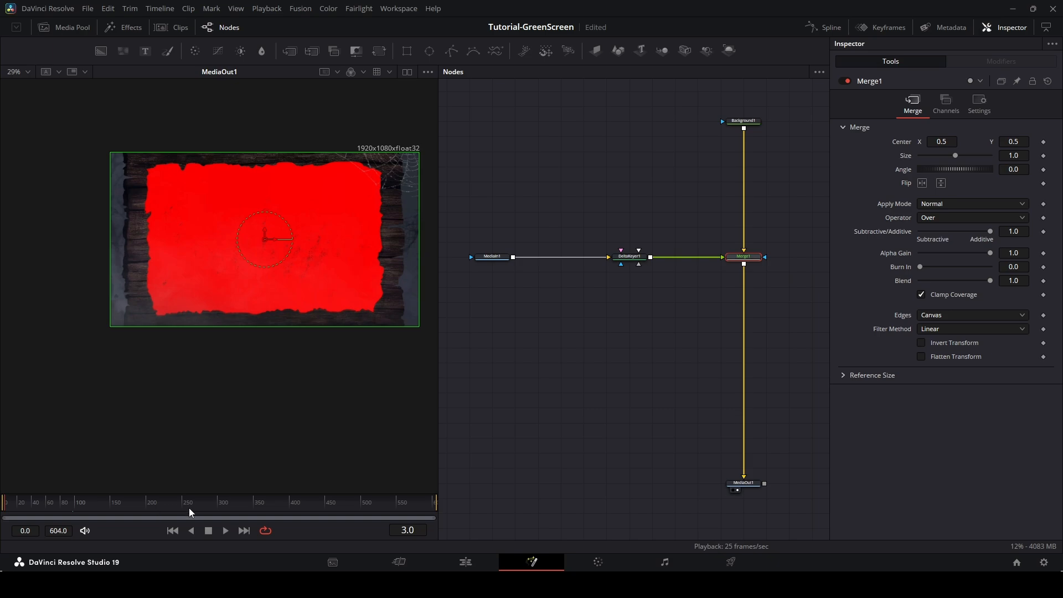
drag(188, 507, 239, 517)
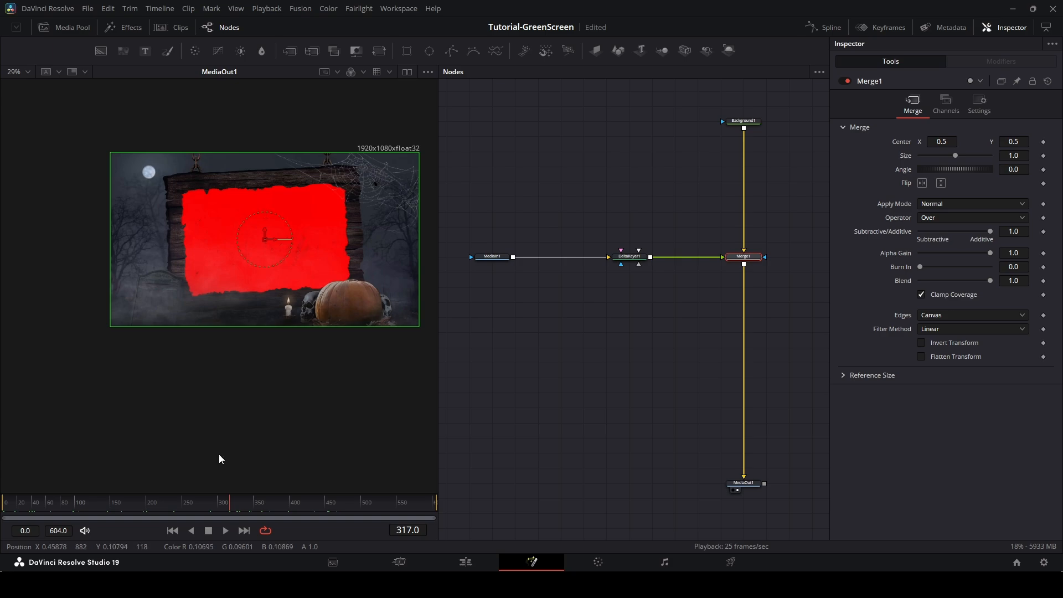
key(ctrl+s)
Show MediaIn1 in the viewer and add a Planar Tracker node after it.
drag(87, 507, 78, 506)
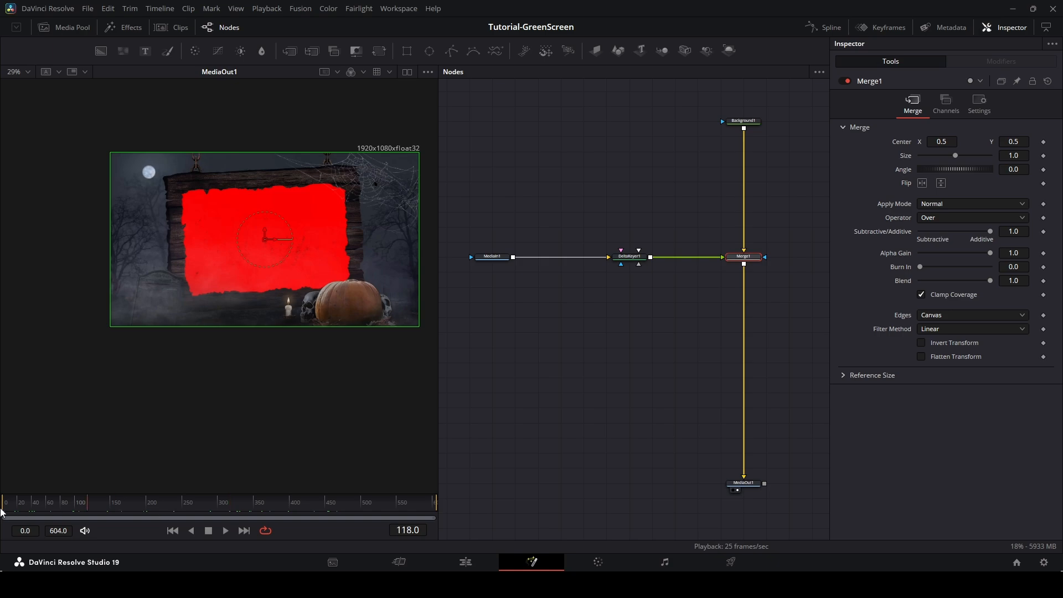
mouse_move(2, 512)
mouse_down()
mouse_move(22, 509)
mouse_move(8, 509)
mouse_up()
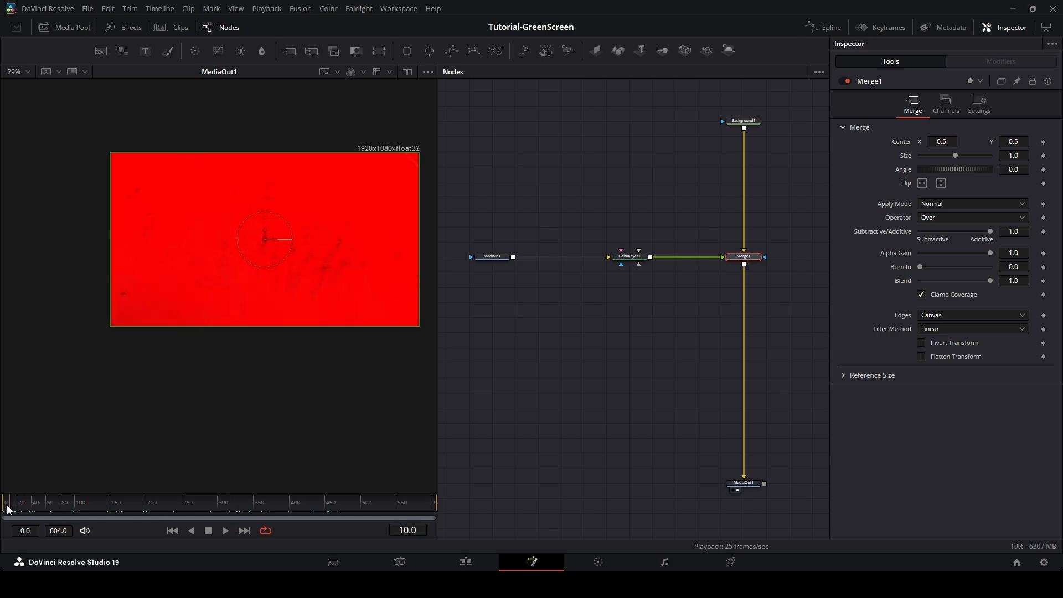
scroll(334, 261, up, 5)
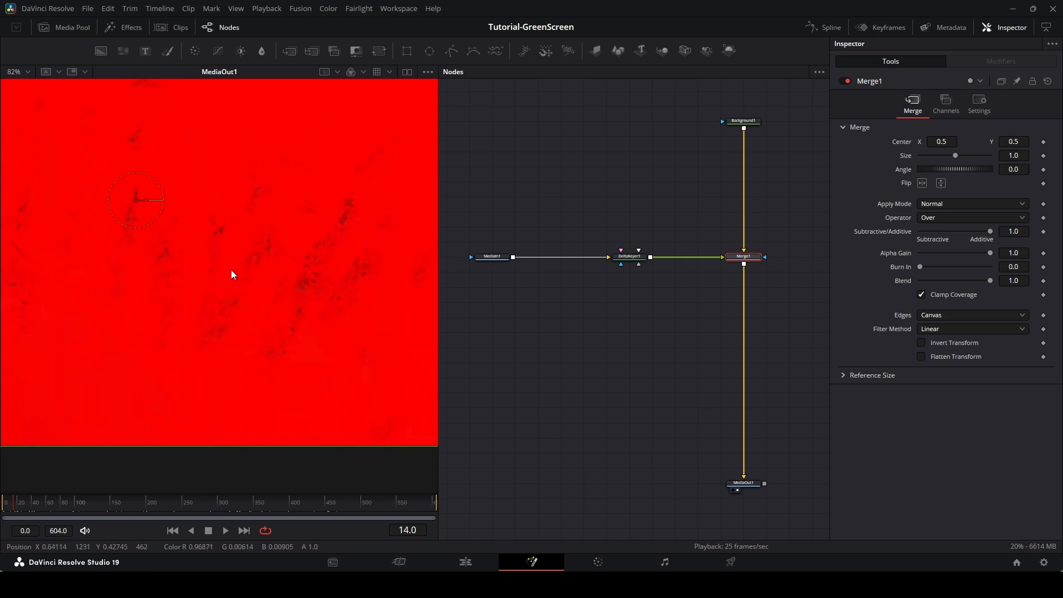
scroll(238, 276, down, 3)
scroll(255, 285, down, 2)
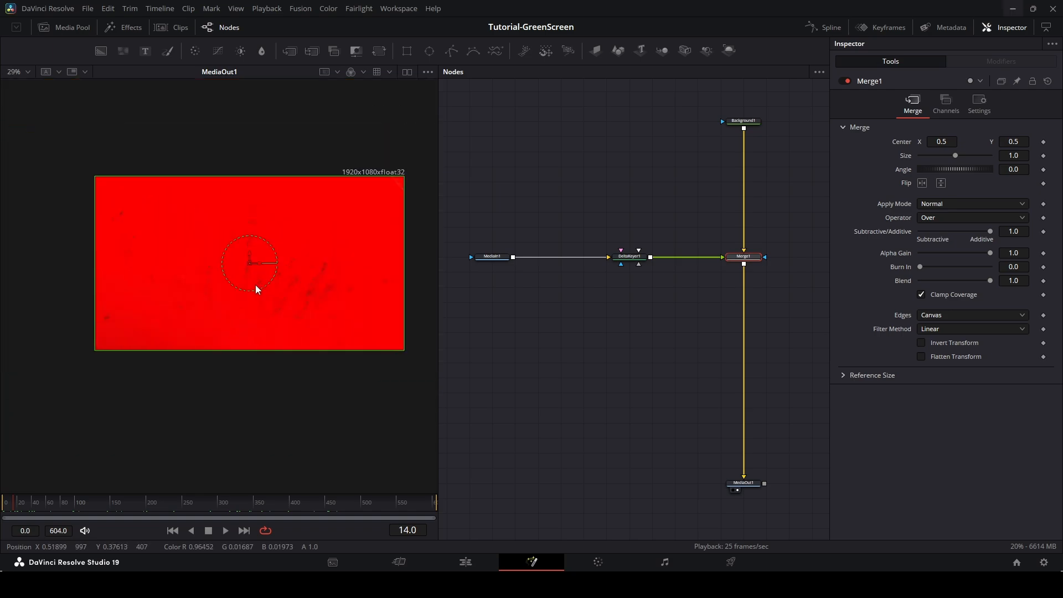
click(496, 255)
key(1)
scroll(207, 269, up, 2)
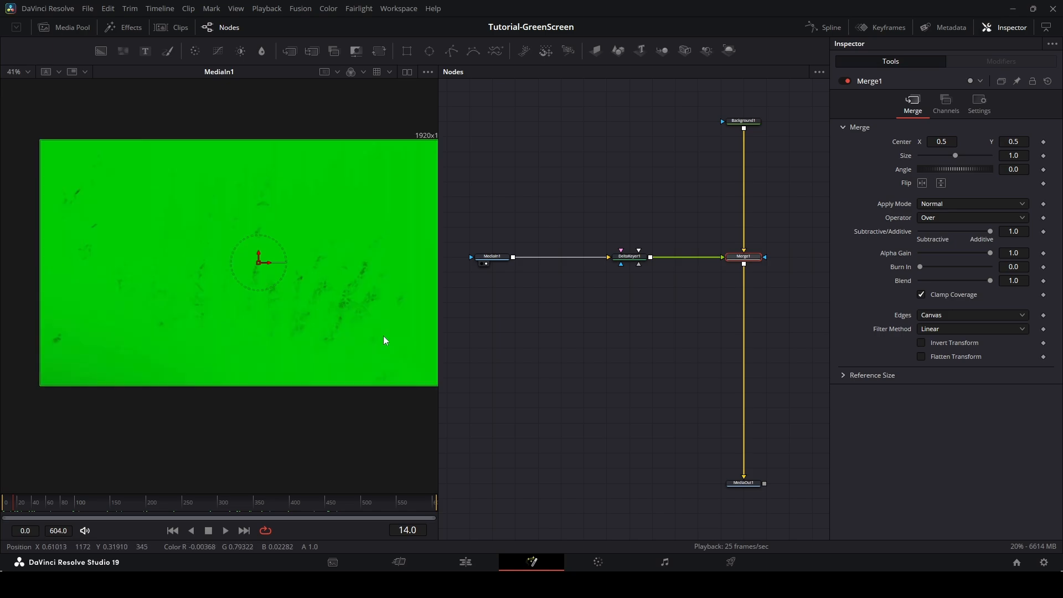
click(496, 258)
key(shift+space)
text(planar)
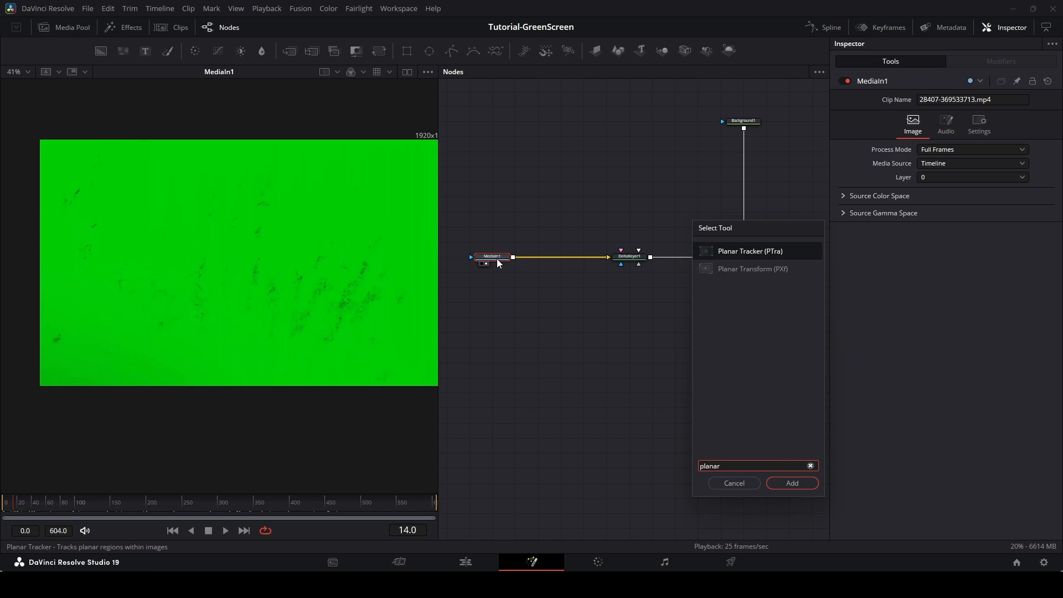
key(Return)
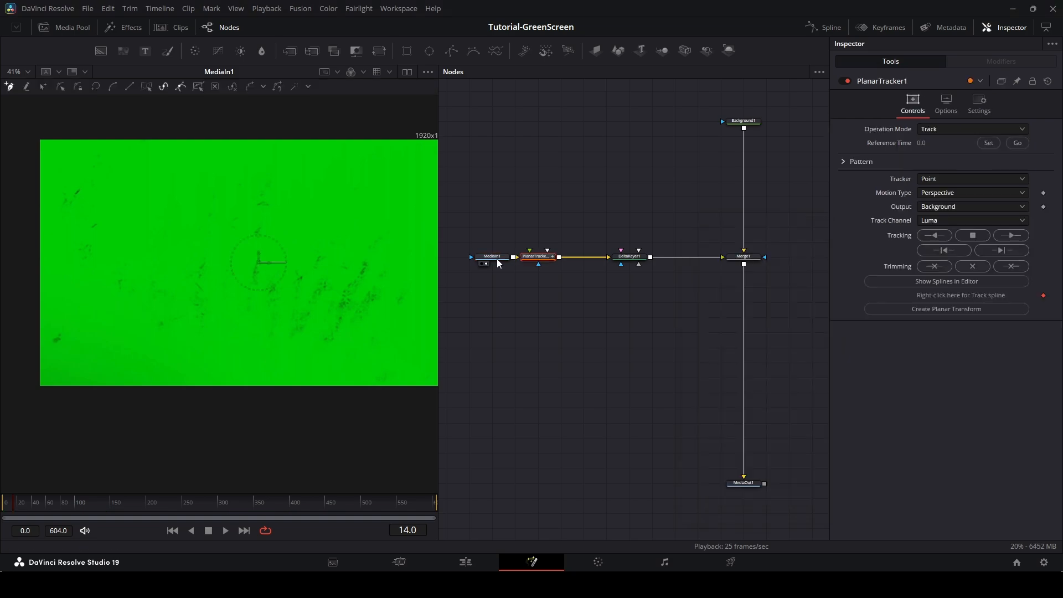
Space out the nodes and draw a four-point Planar Tracker polygon around the full green-screen frame.
drag(542, 258, 565, 258)
drag(632, 258, 654, 258)
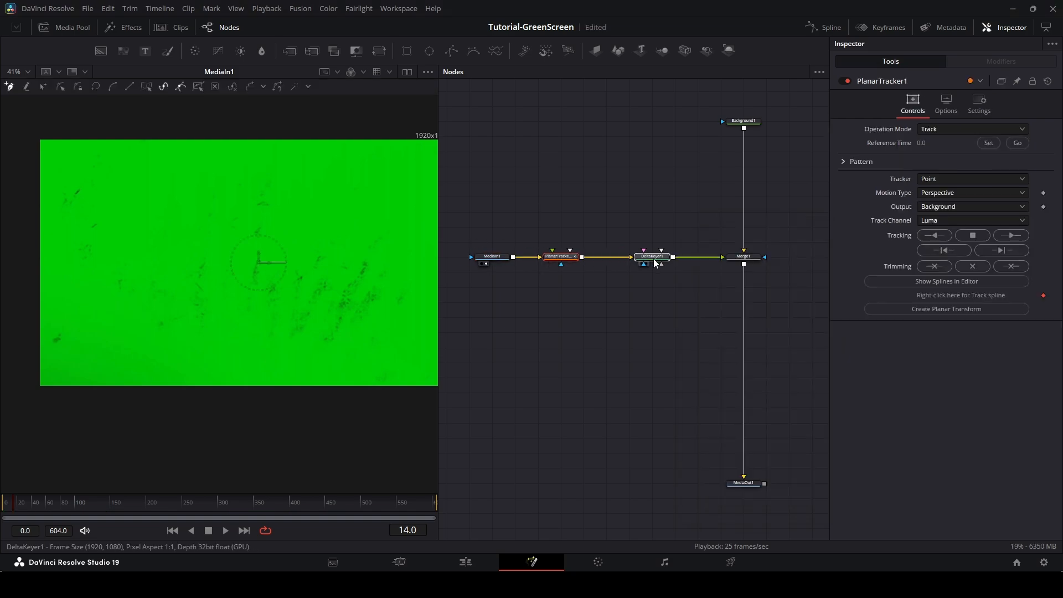
click(578, 257)
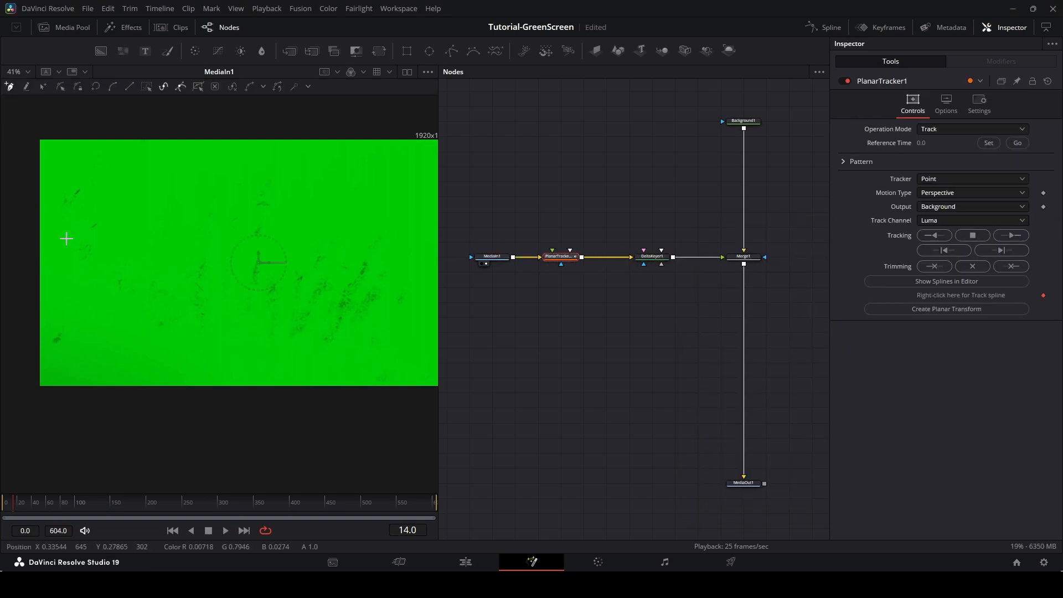
click(47, 149)
click(46, 298)
click(46, 372)
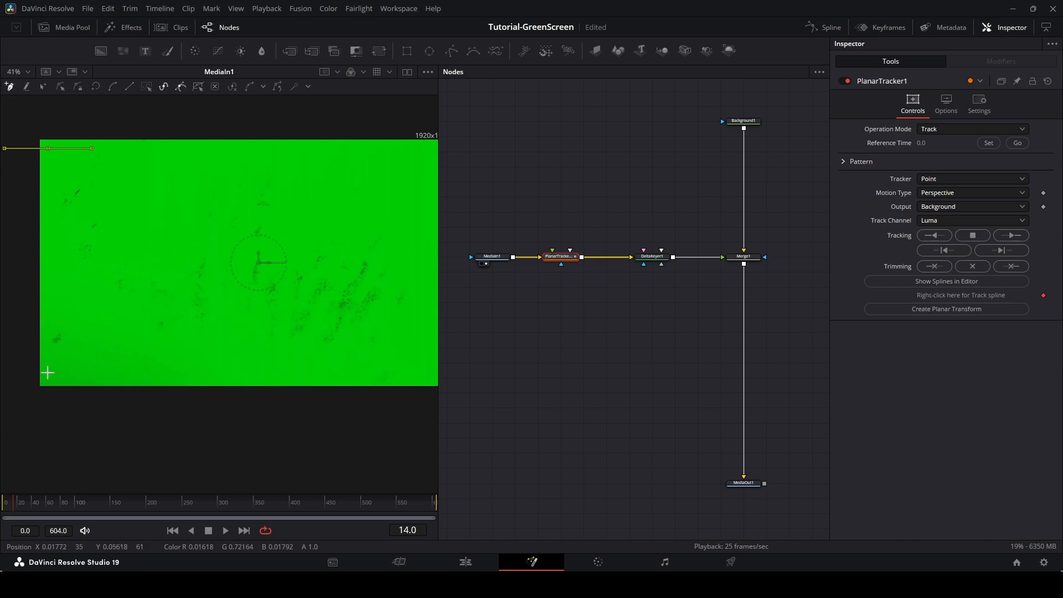
scroll(195, 329, right, 6)
scroll(195, 329, down, 1)
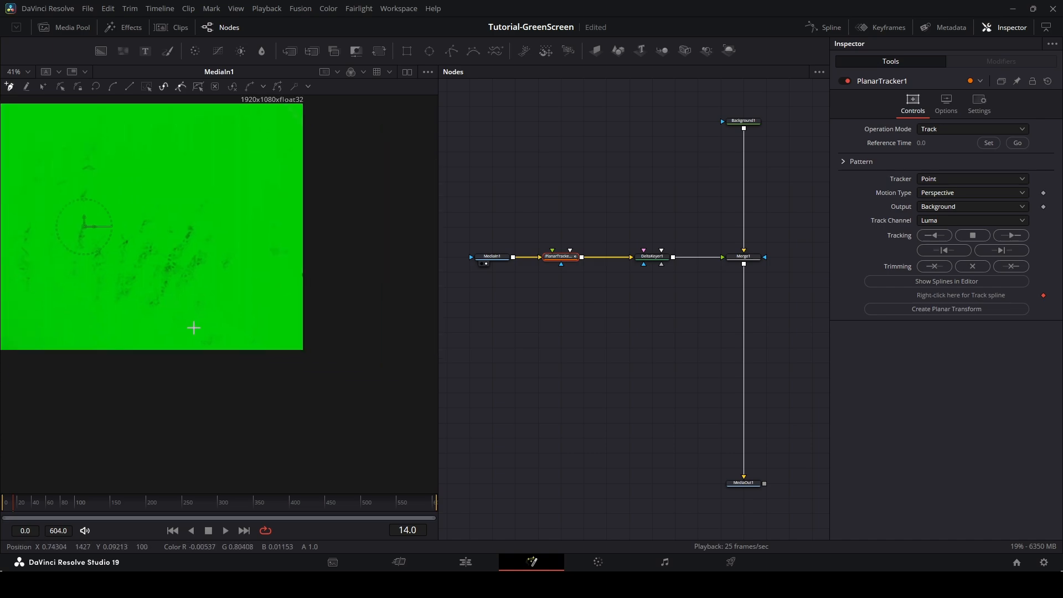
click(292, 337)
scroll(281, 182, left, 7)
scroll(280, 183, up, 2)
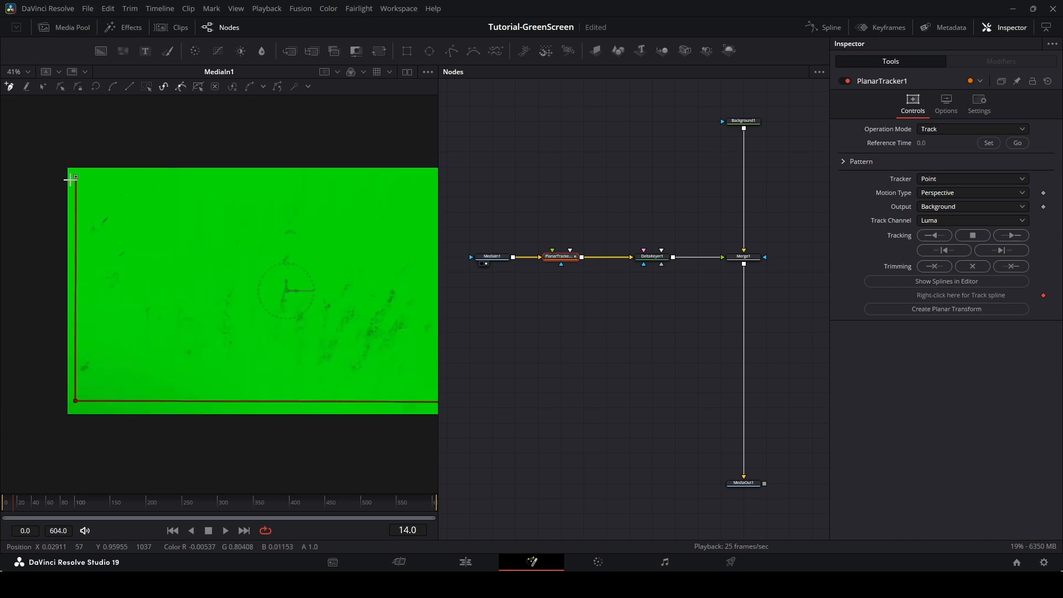
click(75, 177)
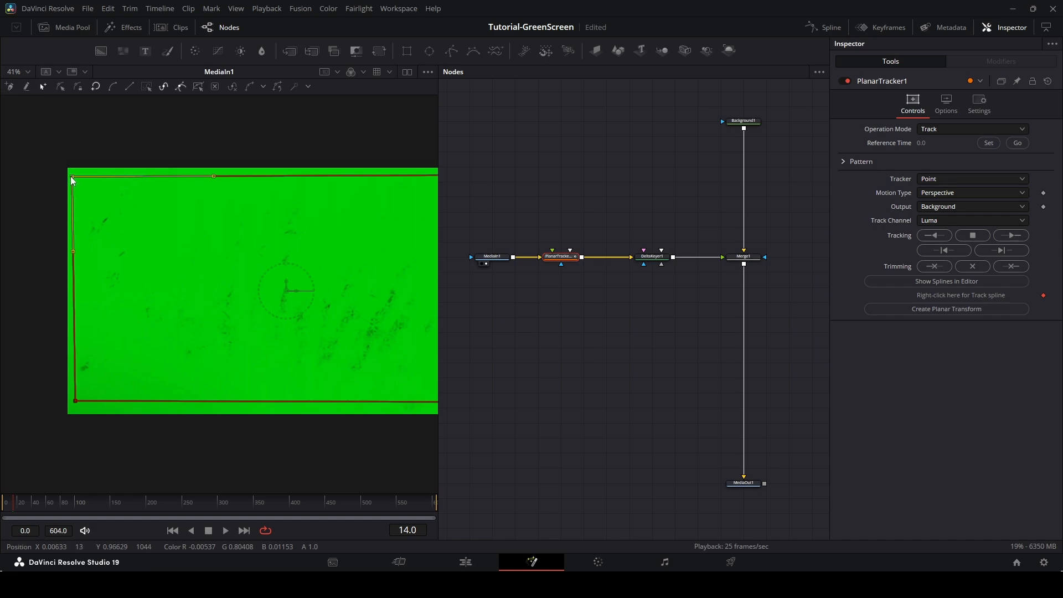
scroll(347, 308, right, 4)
scroll(346, 308, down, 1)
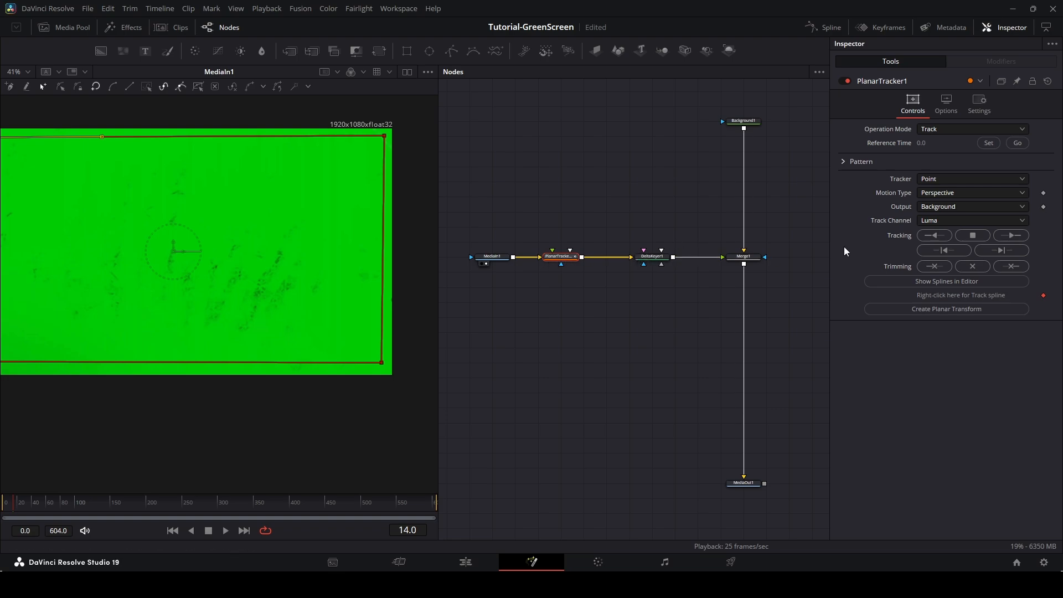
scroll(449, 244, up, 3)
Insert a Brightness Contrast node between MediaIn1 and the Planar Tracker, and view the tracker's output.
click(570, 254)
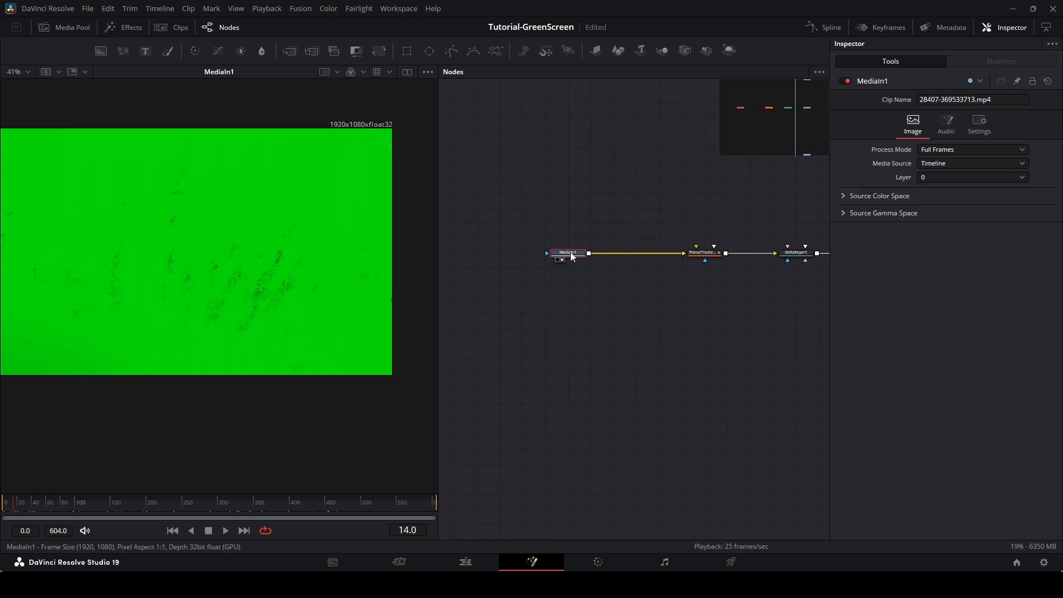
click(241, 55)
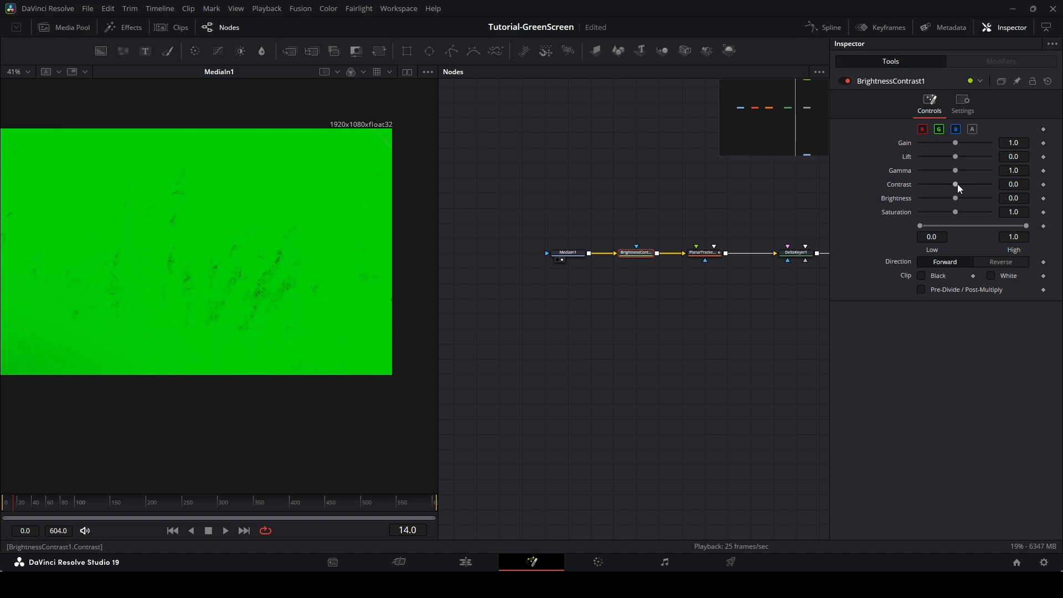
mouse_move(958, 184)
mouse_down()
mouse_move(978, 183)
mouse_move(952, 181)
mouse_move(964, 183)
mouse_up()
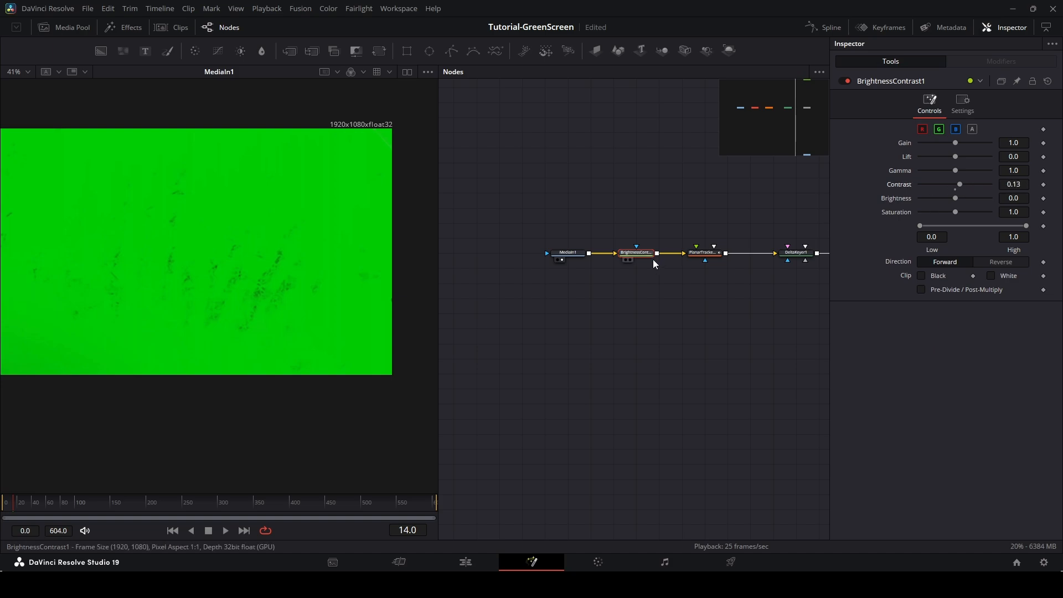
click(704, 253)
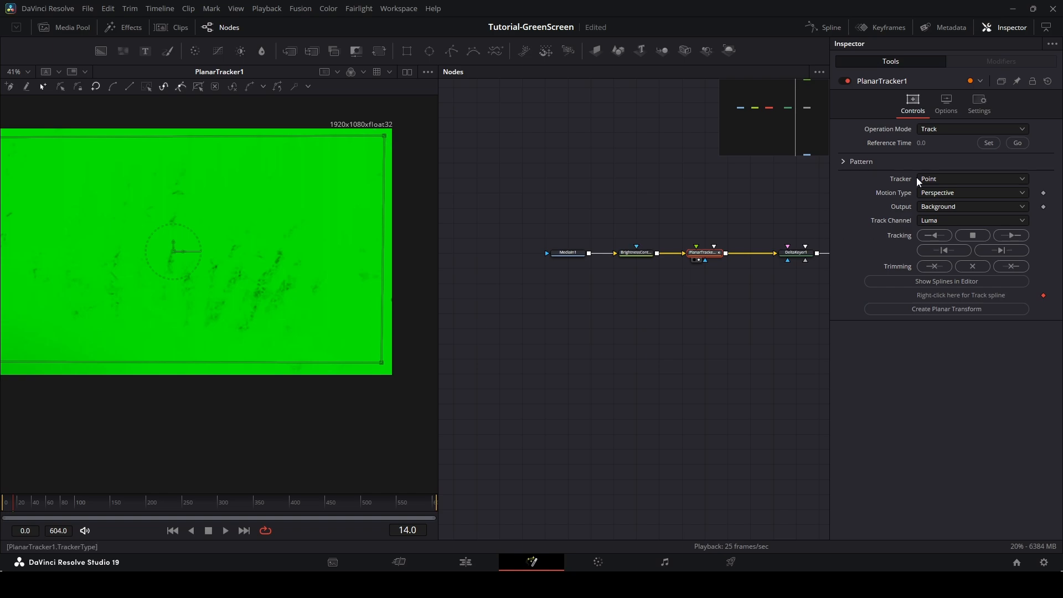
Try lowering the Brightness Contrast contrast to -0.16, then reset it.
click(648, 253)
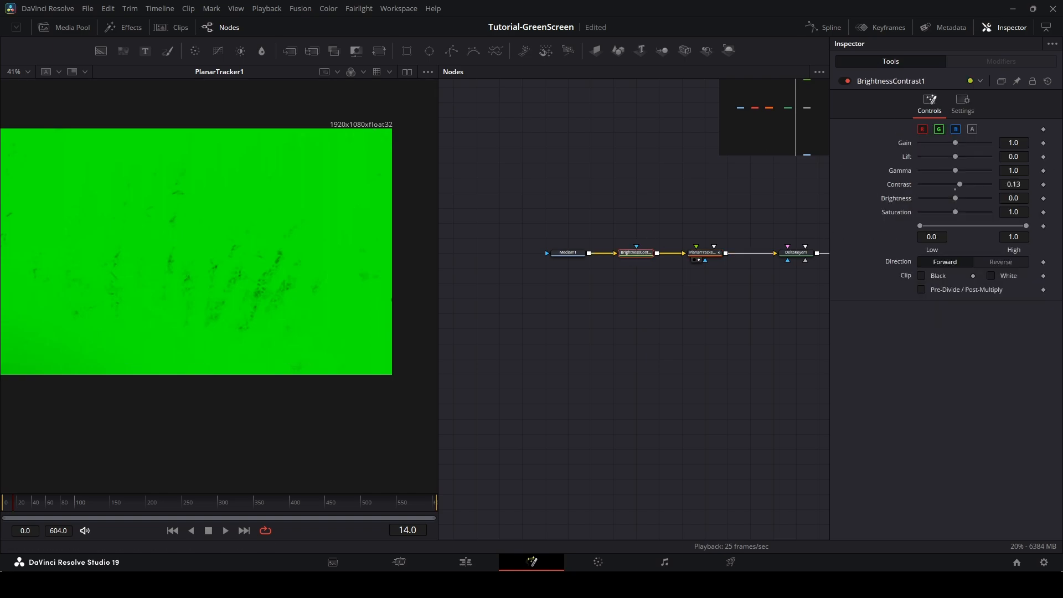
mouse_move(957, 183)
mouse_down()
mouse_move(983, 181)
mouse_move(945, 185)
mouse_up()
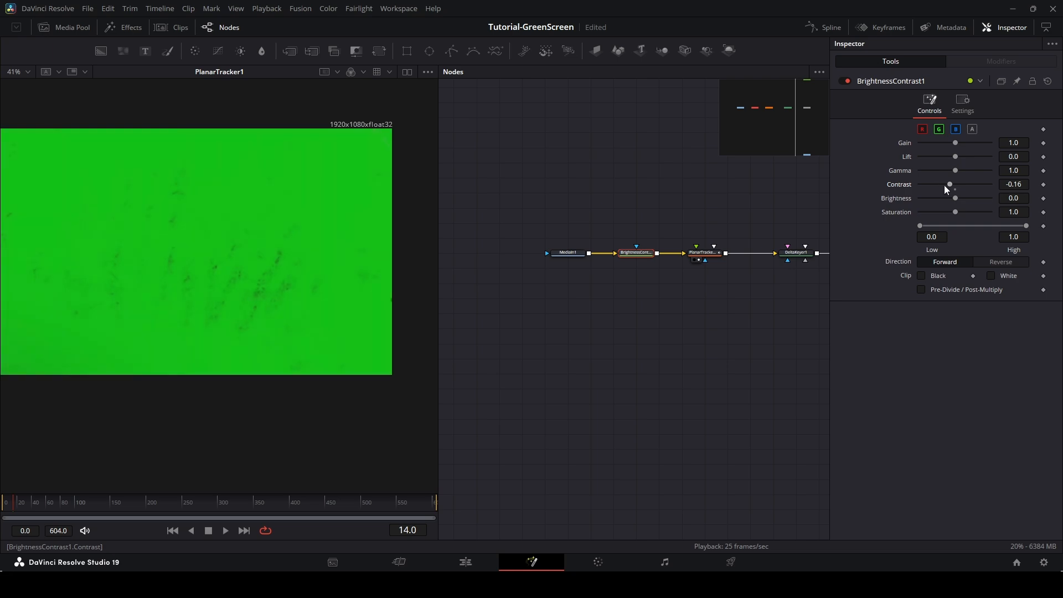
double_click(899, 184)
Set the Brightness Contrast node's Gain to 0.47 and Contrast to 1.0.
drag(955, 142, 934, 143)
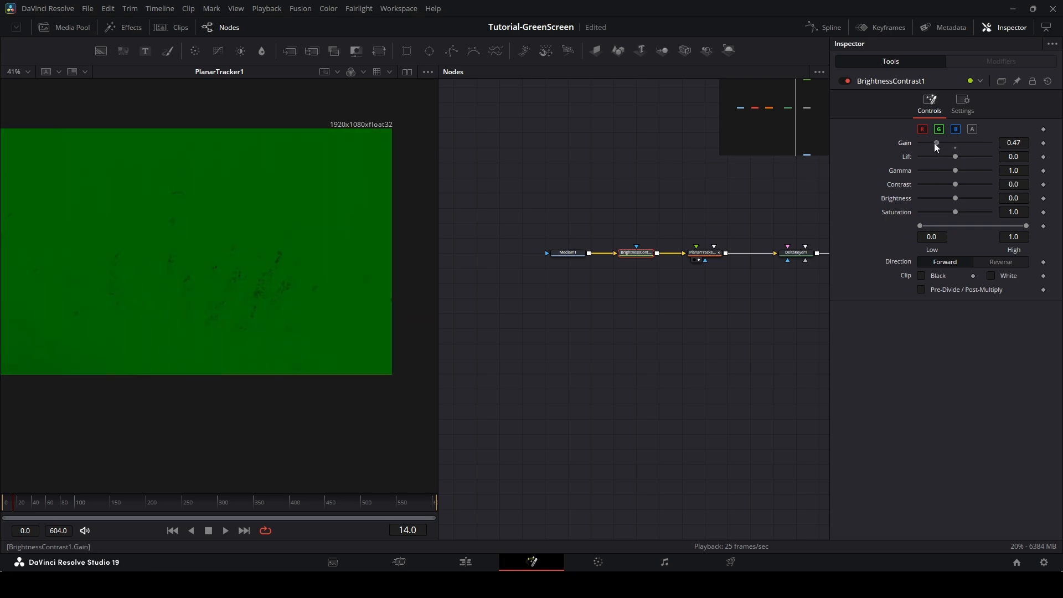
drag(957, 185, 975, 189)
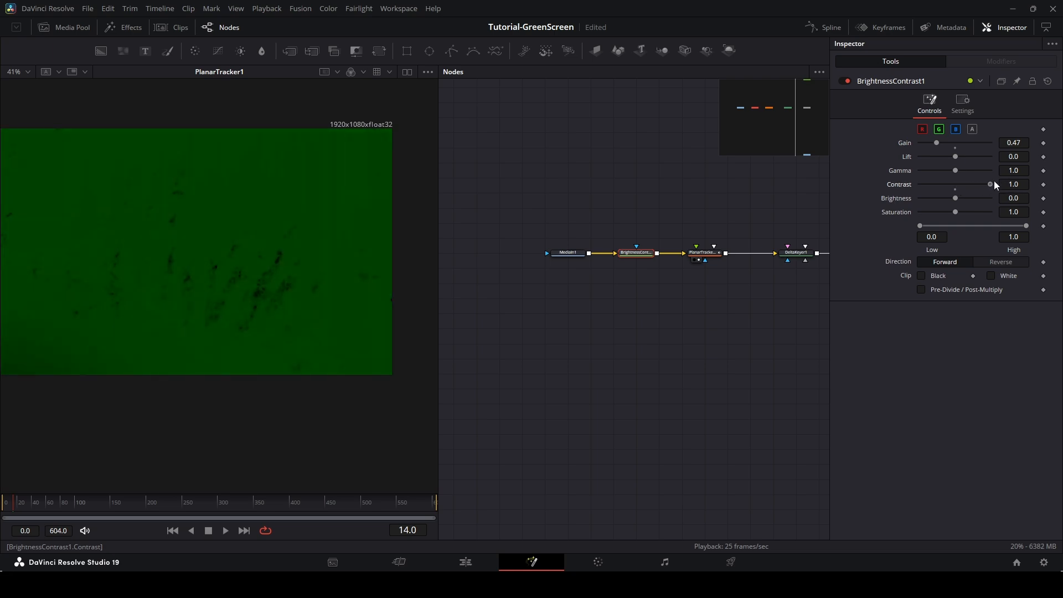
drag(189, 195, 314, 211)
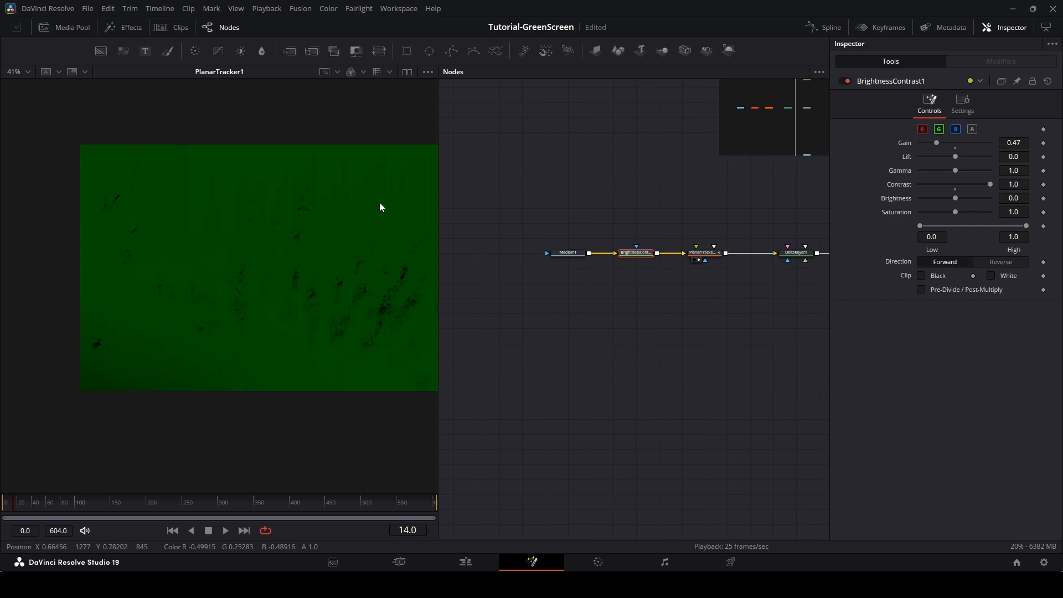
drag(379, 201, 304, 200)
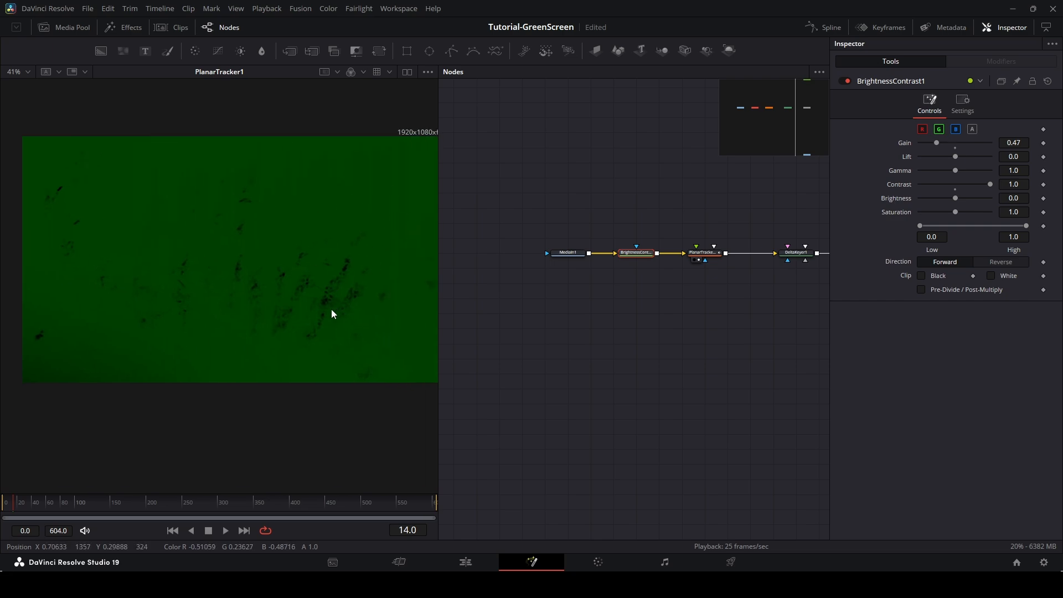
Set the Planar Tracker's reference frame to 14 and start tracking forward.
click(701, 253)
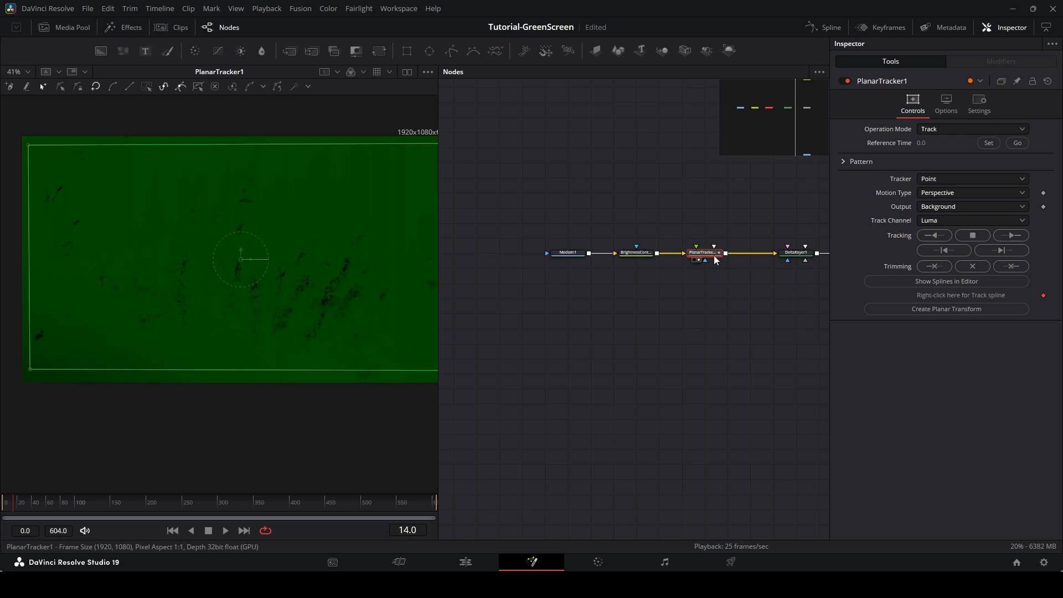
click(988, 143)
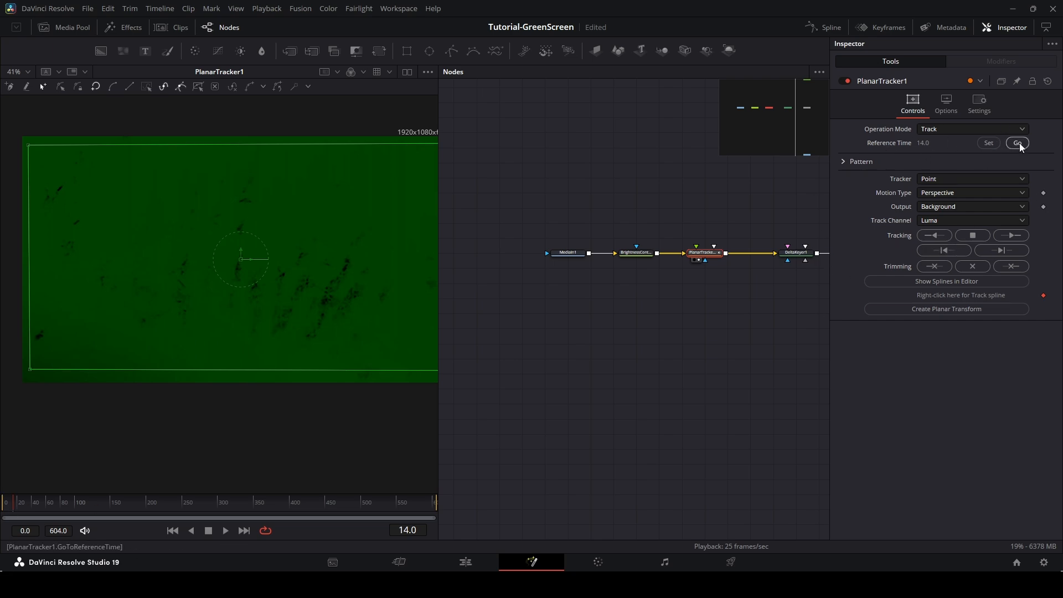
click(1012, 237)
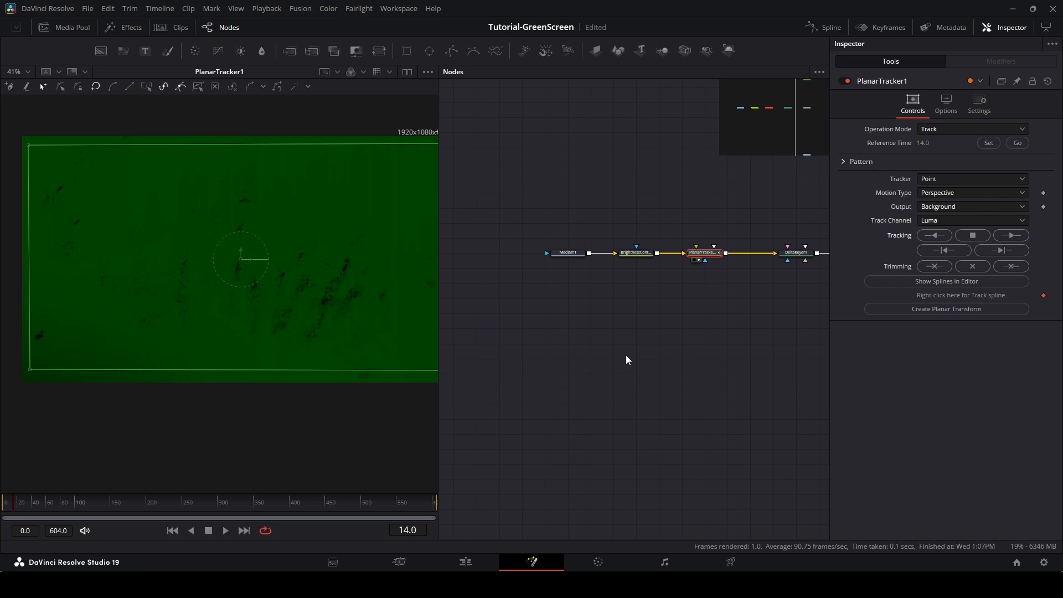
Try tracking the Planar Tracker forward and then backward, dismissing the error that appears.
drag(685, 350, 602, 364)
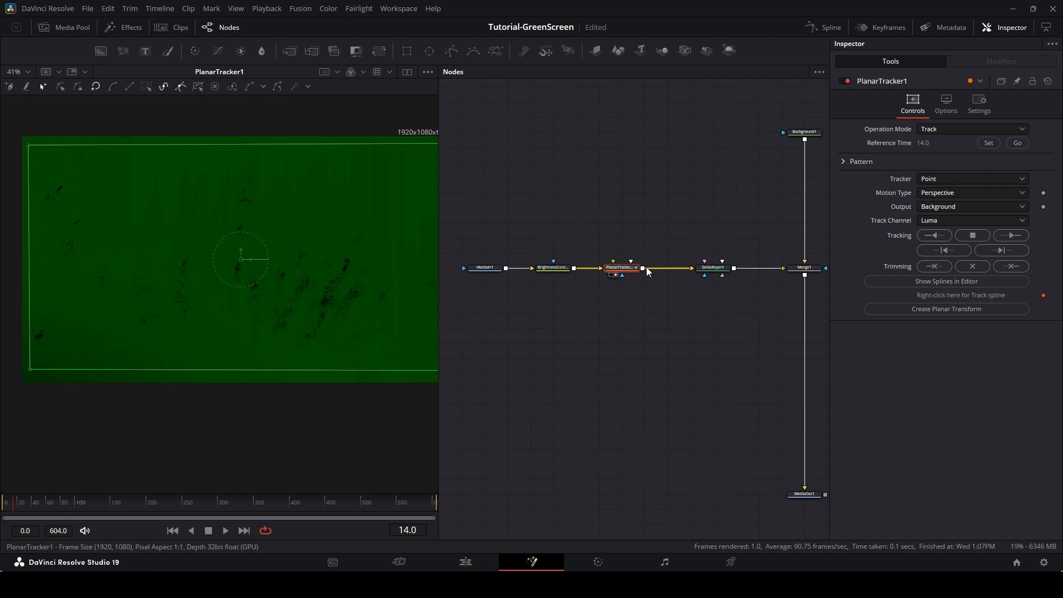
click(1012, 237)
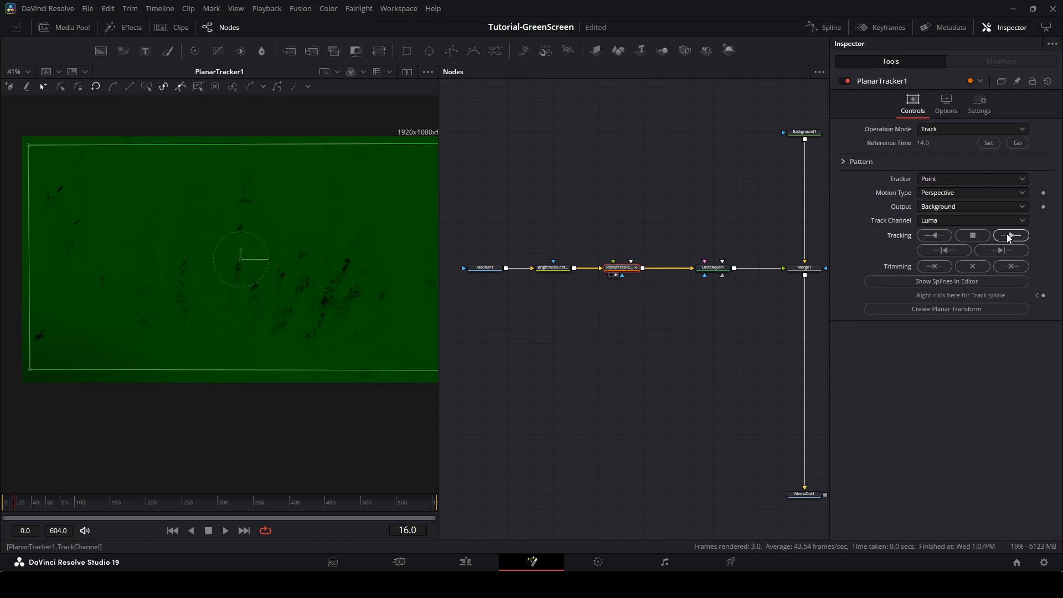
click(934, 237)
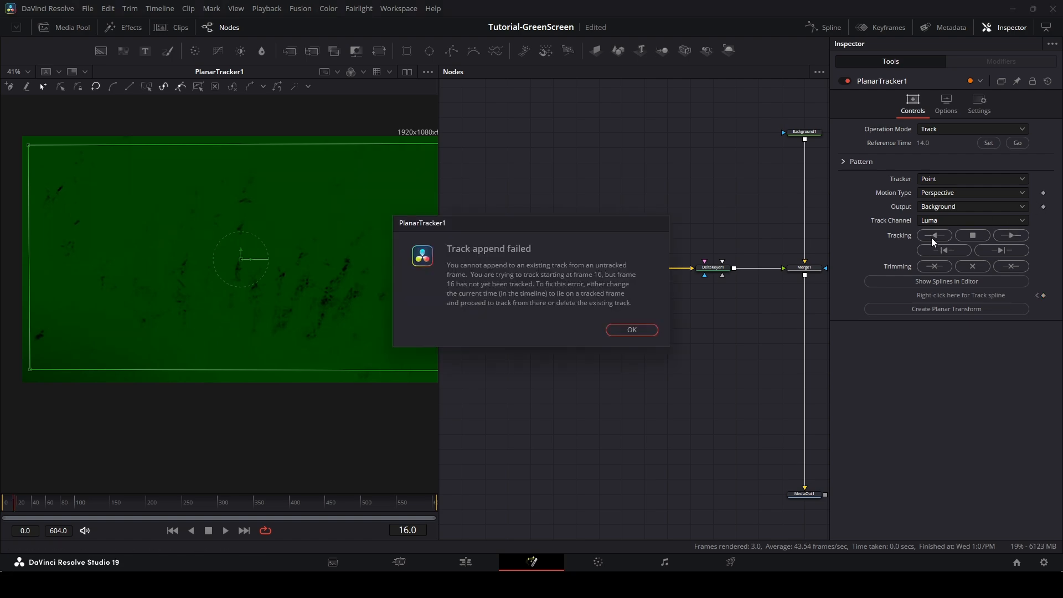
click(631, 329)
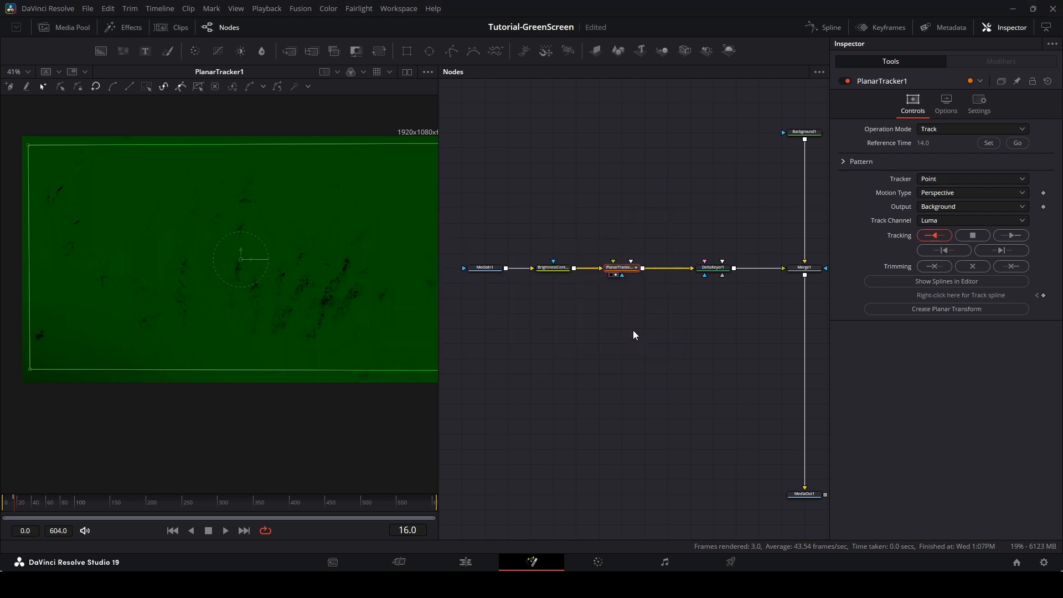
Set the Planar Tracker's reference frame to 16, track forward, and save the comp.
click(995, 145)
click(642, 318)
click(1009, 237)
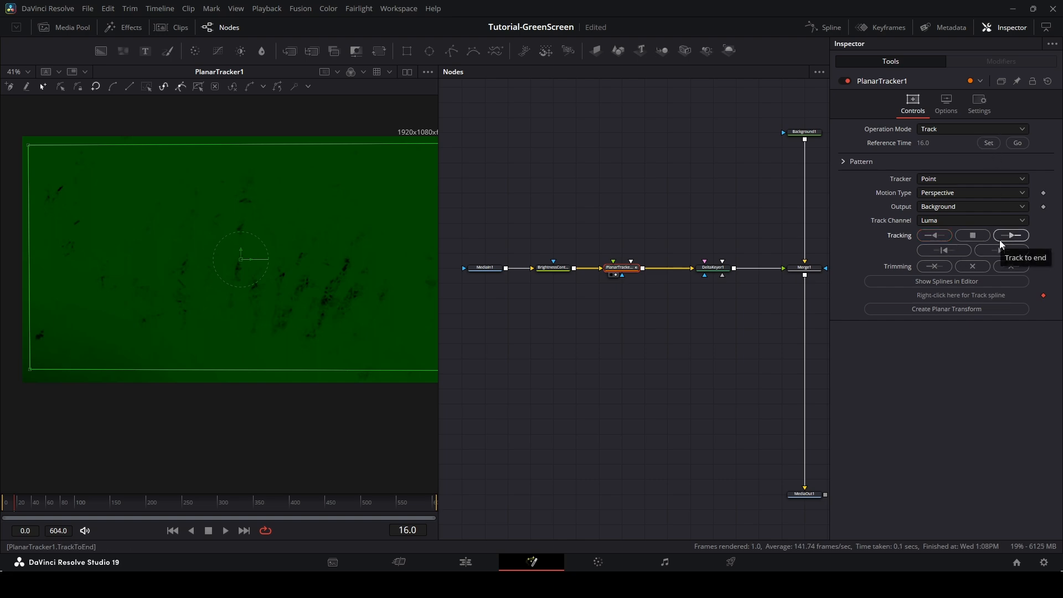
key(ctrl+s)
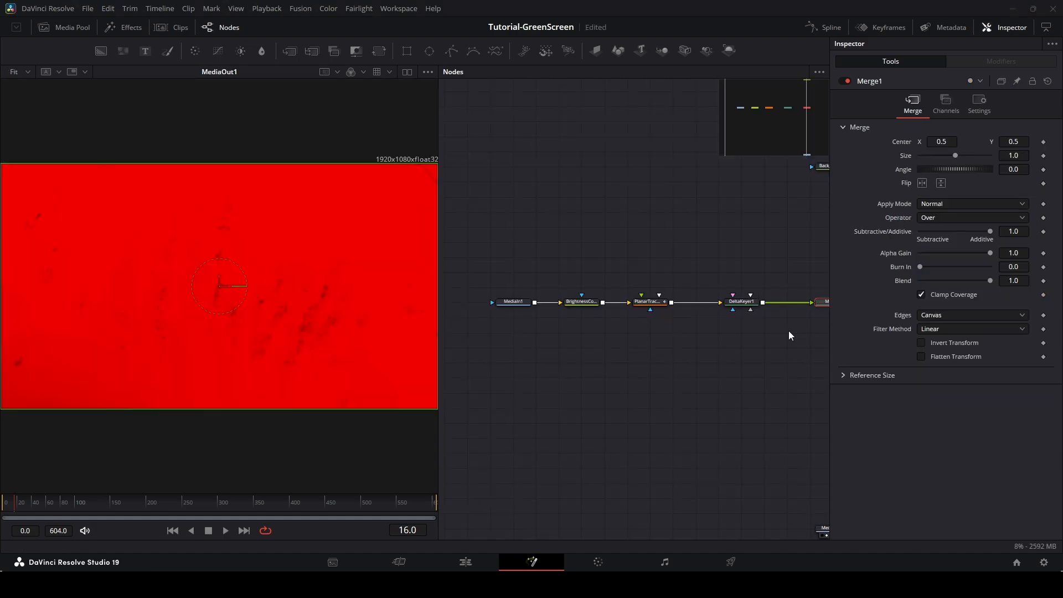
Detach the Brightness Contrast node from the chain and park it above the other nodes.
drag(740, 345, 703, 360)
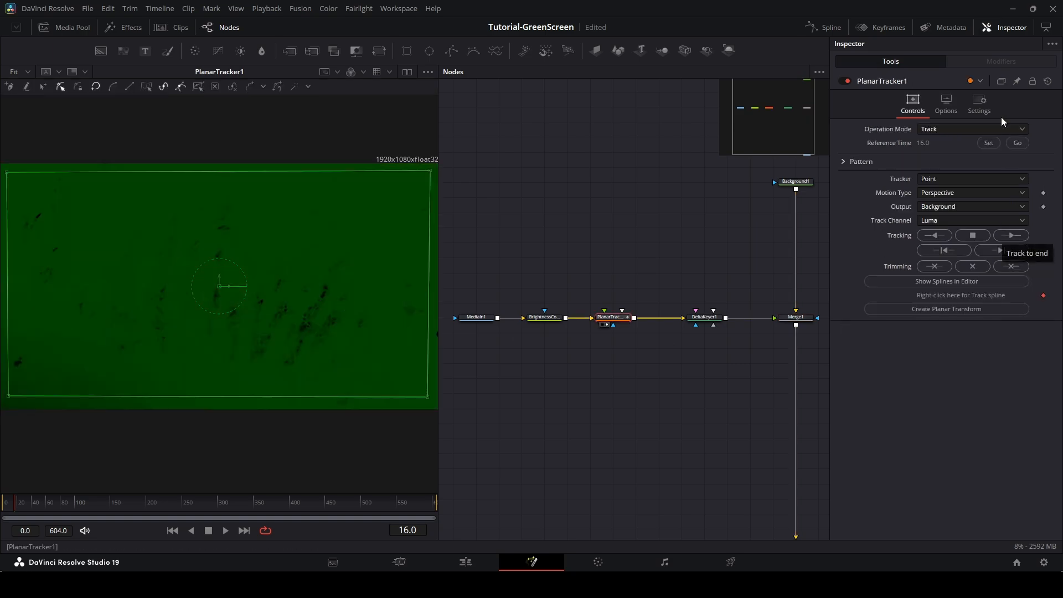
click(1009, 238)
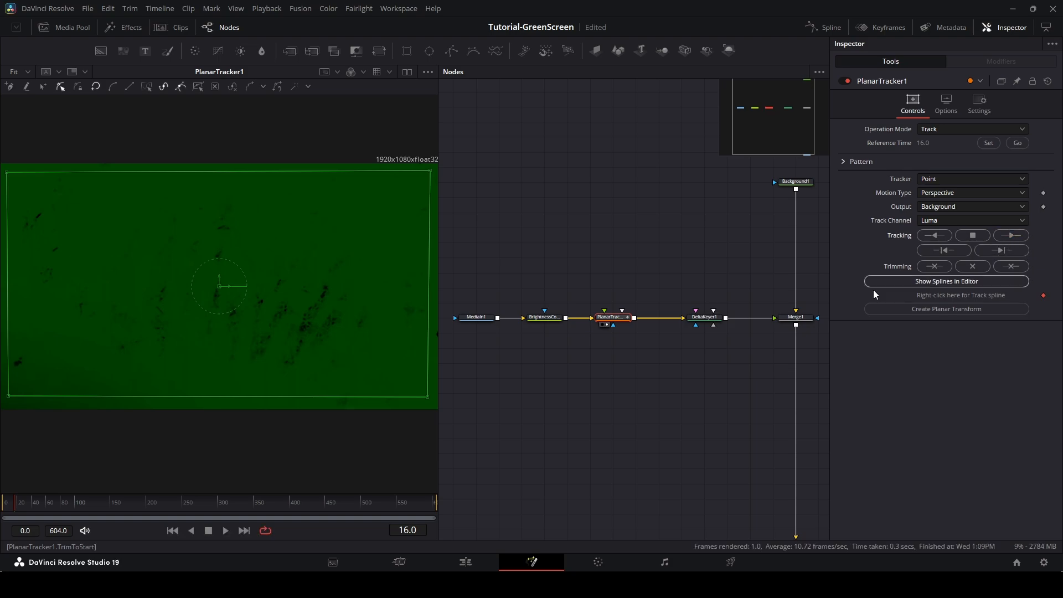
mouse_move(621, 318)
mouse_down()
mouse_move(622, 288)
mouse_move(626, 321)
mouse_up()
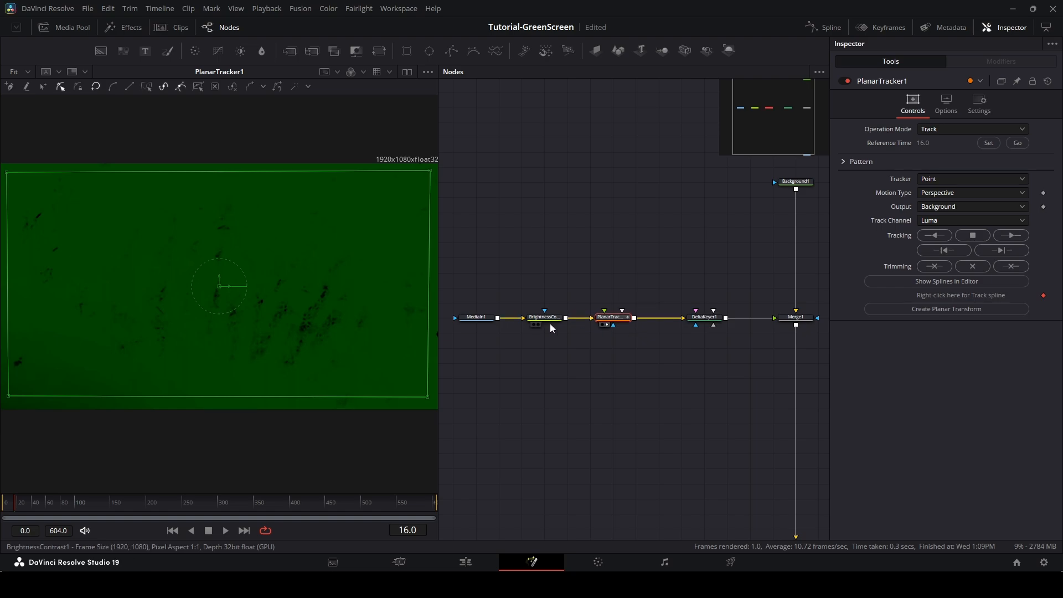
drag(548, 320, 571, 246)
Track the Planar Tracker forward to the end of the clip and review the track at frame 80.
click(615, 318)
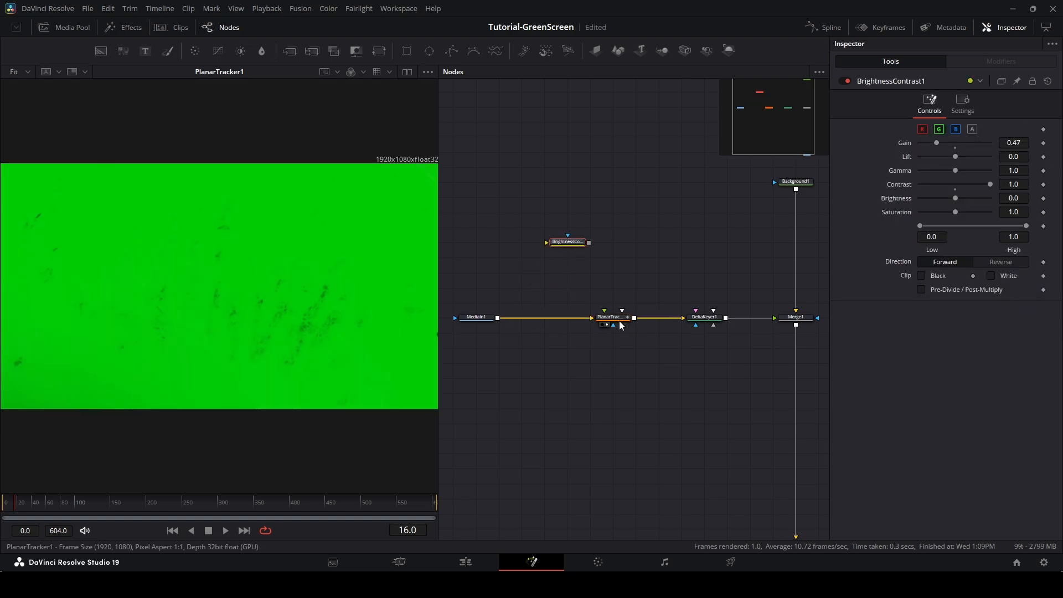
click(1012, 237)
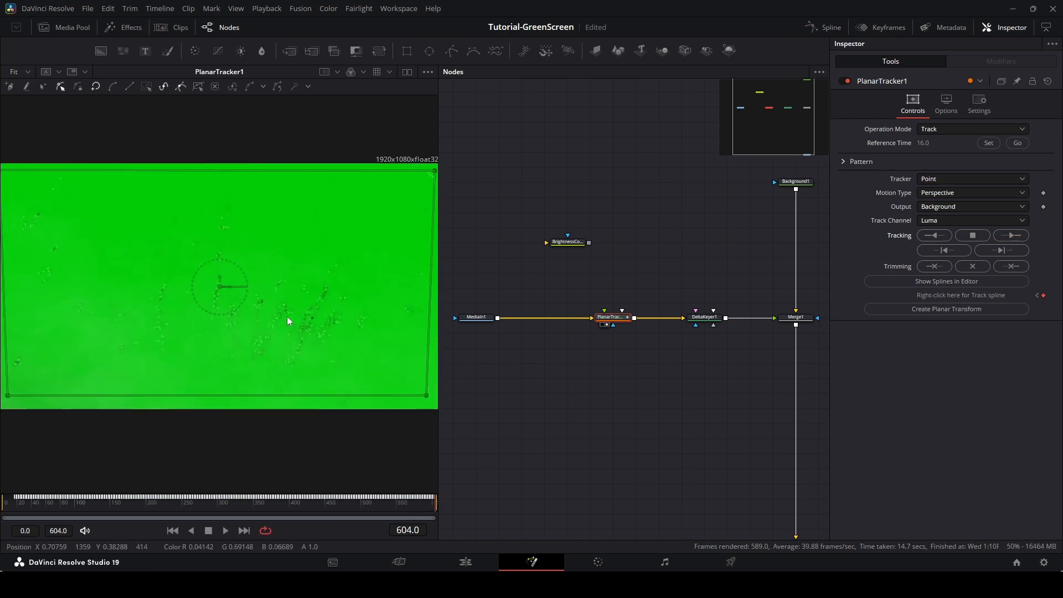
drag(287, 317, 340, 326)
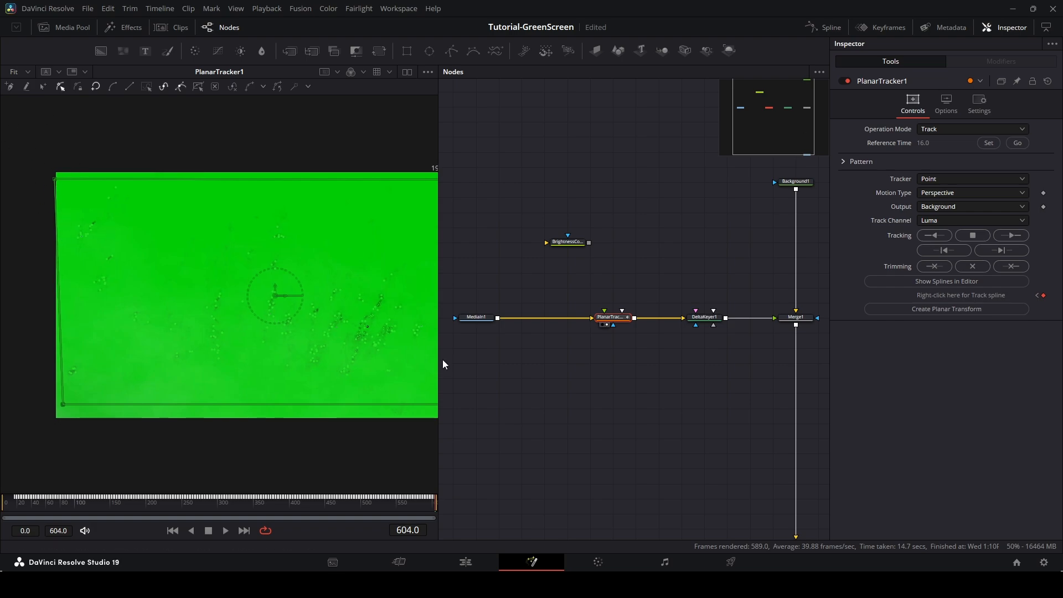
mouse_move(74, 502)
mouse_down()
mouse_move(51, 506)
mouse_move(61, 507)
mouse_up()
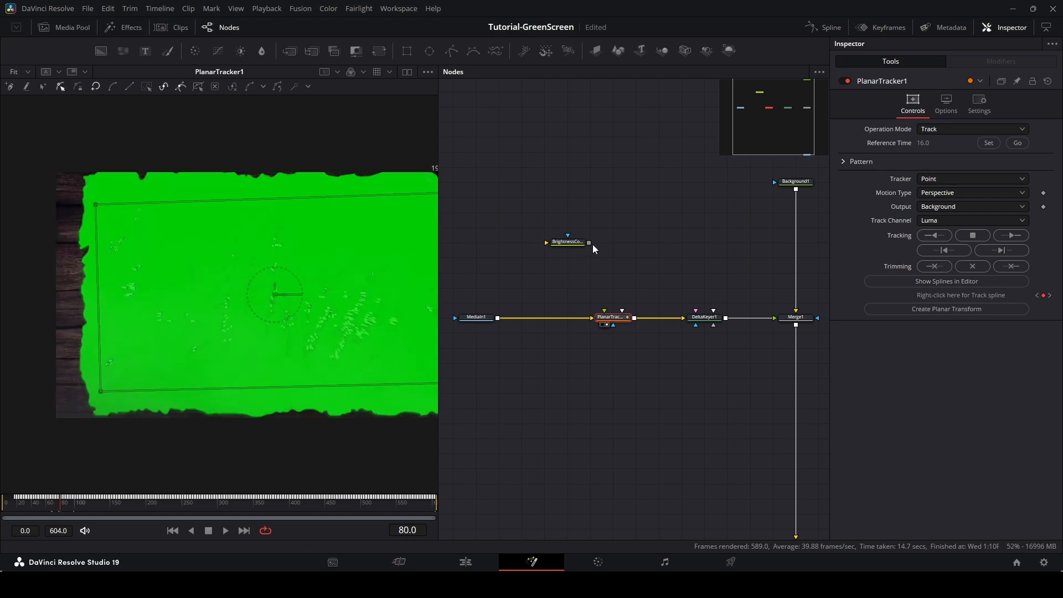
Go to frame 0 and reset the Planar Tracker's reference time to 0, clearing the existing tracking data.
click(578, 243)
click(581, 297)
click(610, 316)
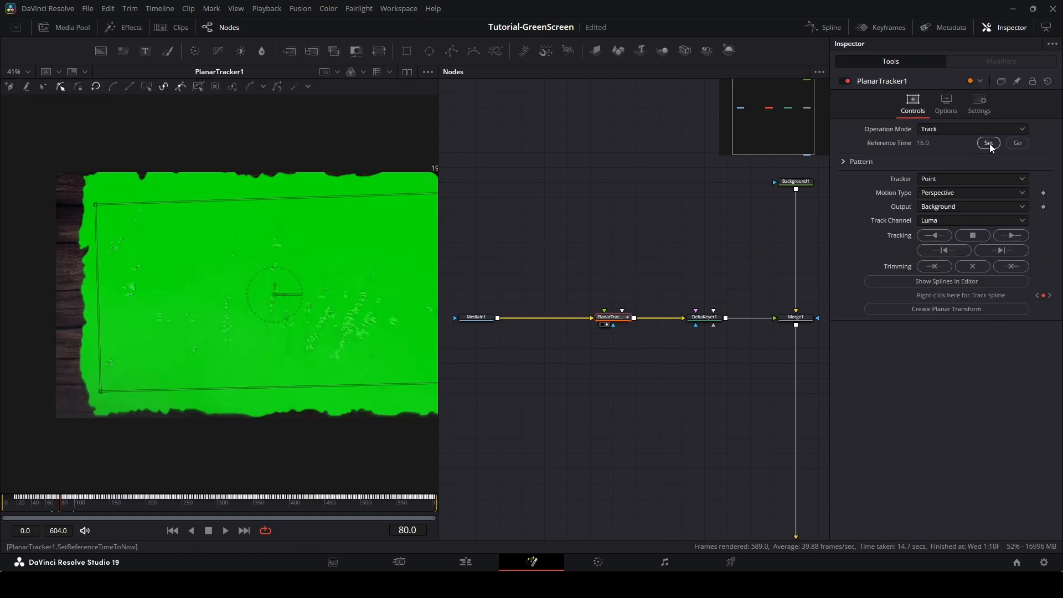
drag(55, 507, 2, 510)
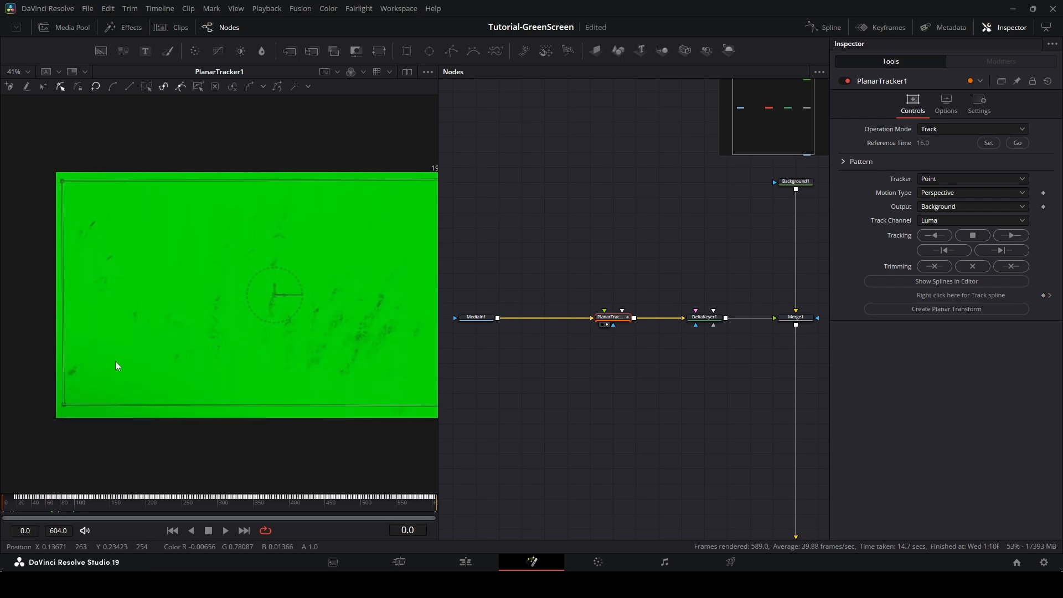
click(988, 143)
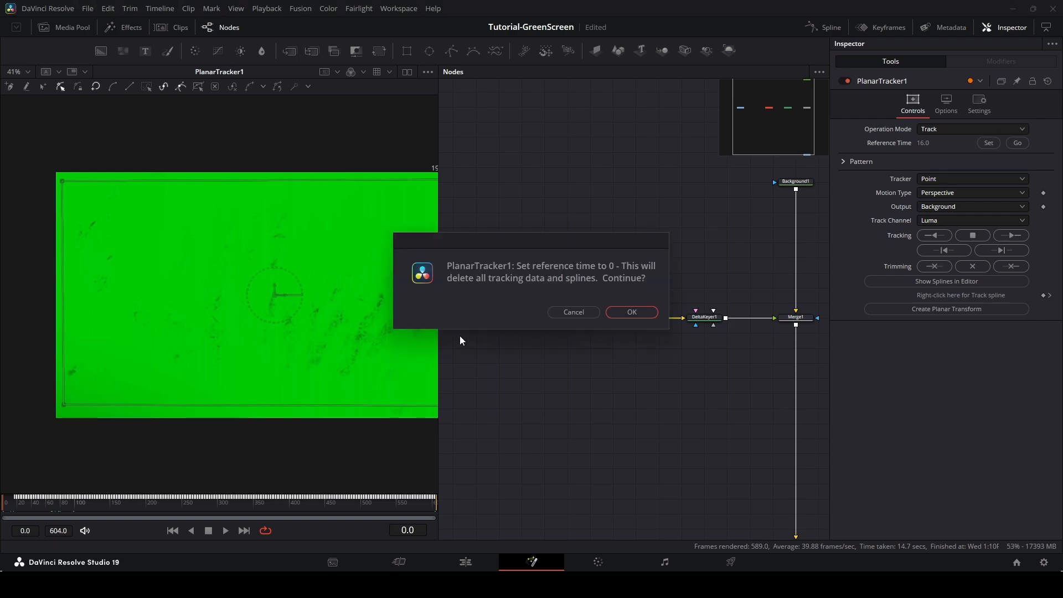
click(623, 311)
Insert a Color Curves node after MediaIn1 and bend its RGB curve down to darken the image.
scroll(288, 337, down, 2)
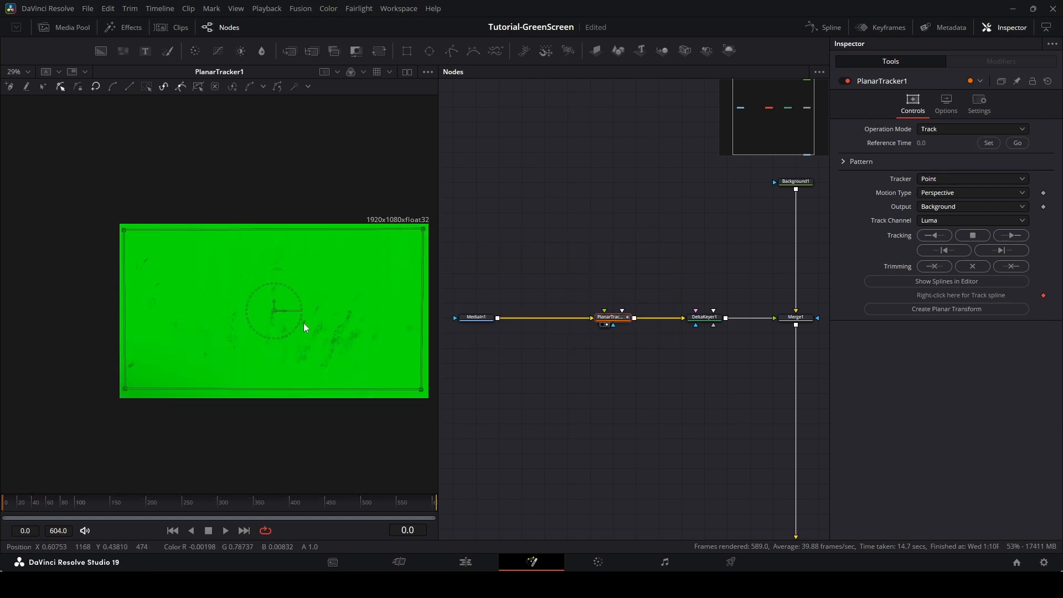
click(474, 317)
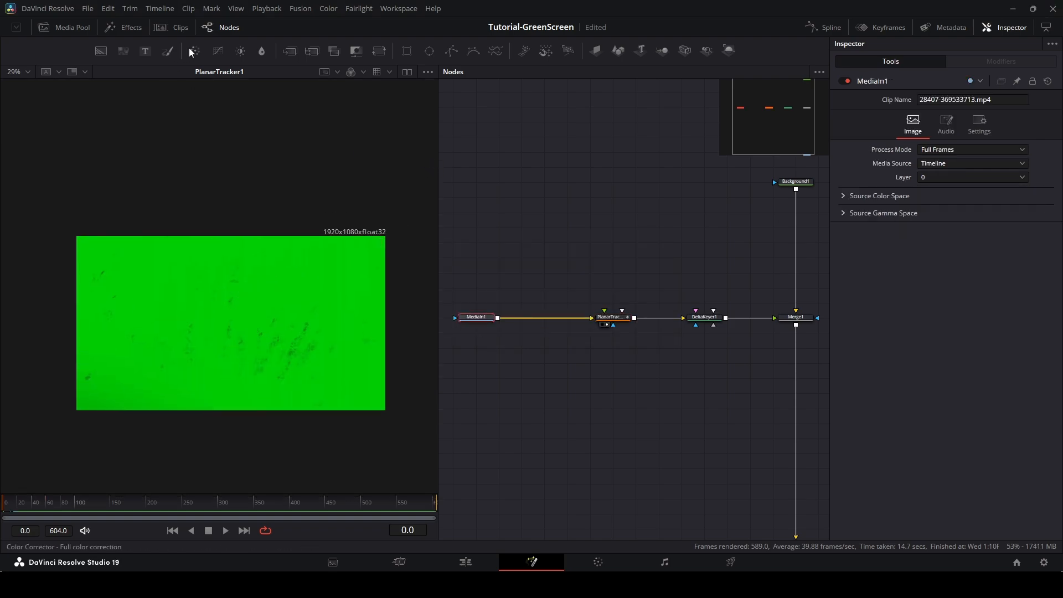
click(219, 51)
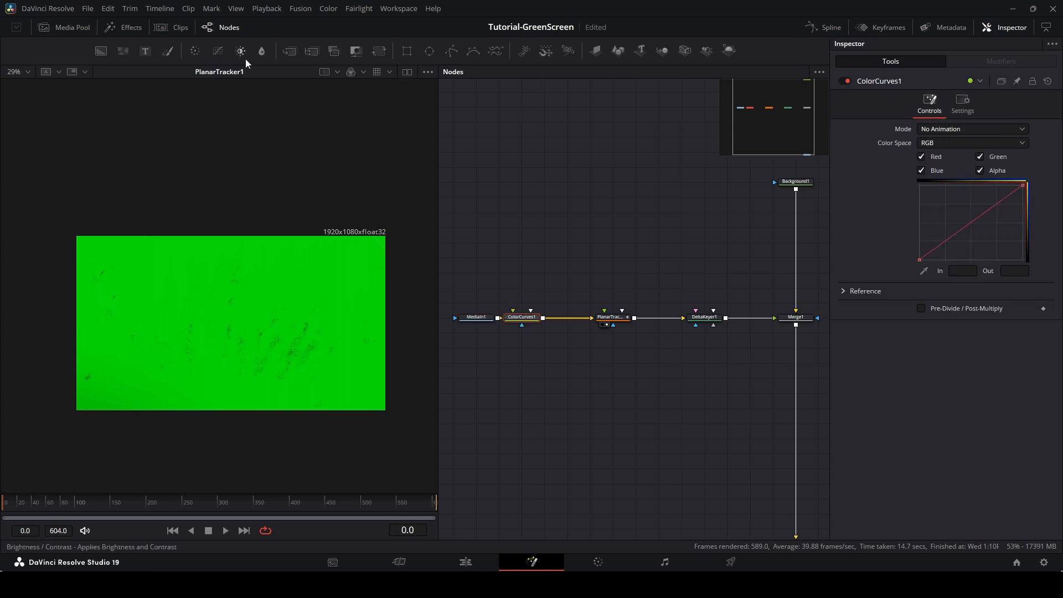
drag(525, 318, 553, 318)
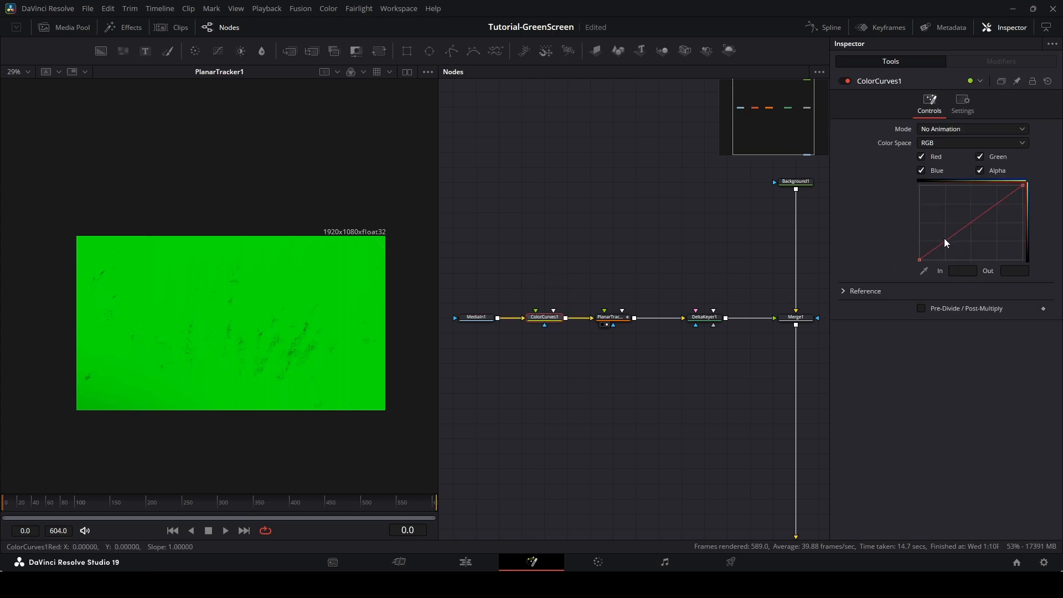
drag(949, 239, 967, 255)
mouse_move(997, 217)
mouse_down()
mouse_move(989, 210)
mouse_move(1010, 221)
mouse_up()
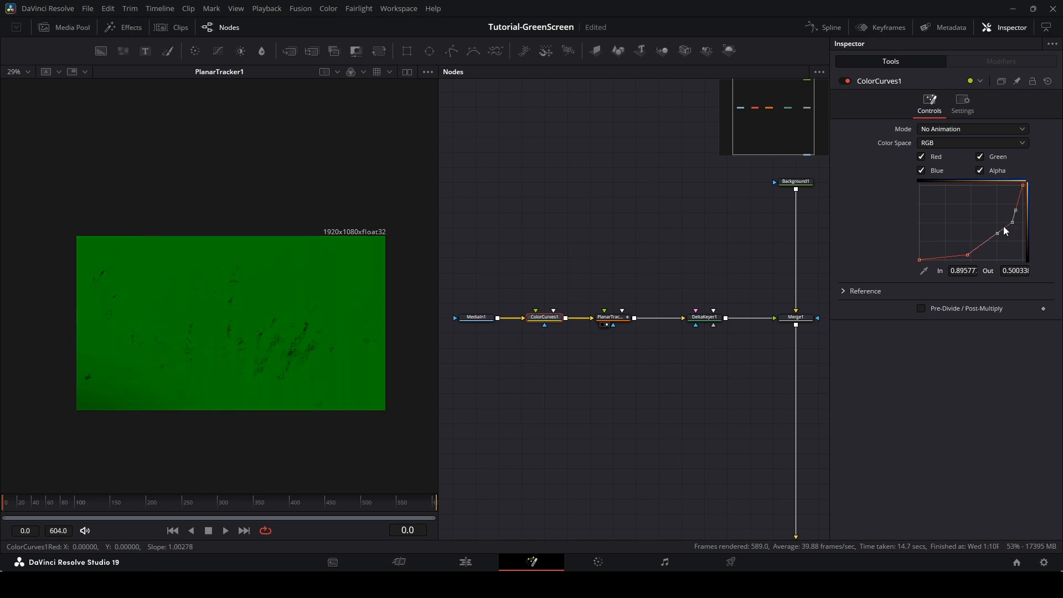
Track the Planar Tracker forward to the end of the clip and save the comp.
click(610, 318)
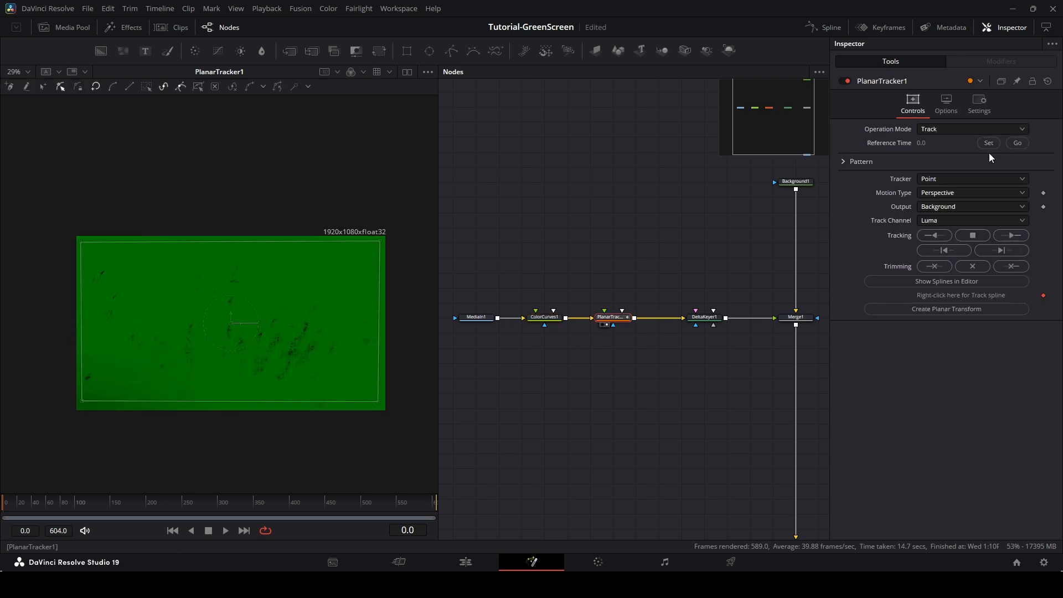
click(1011, 235)
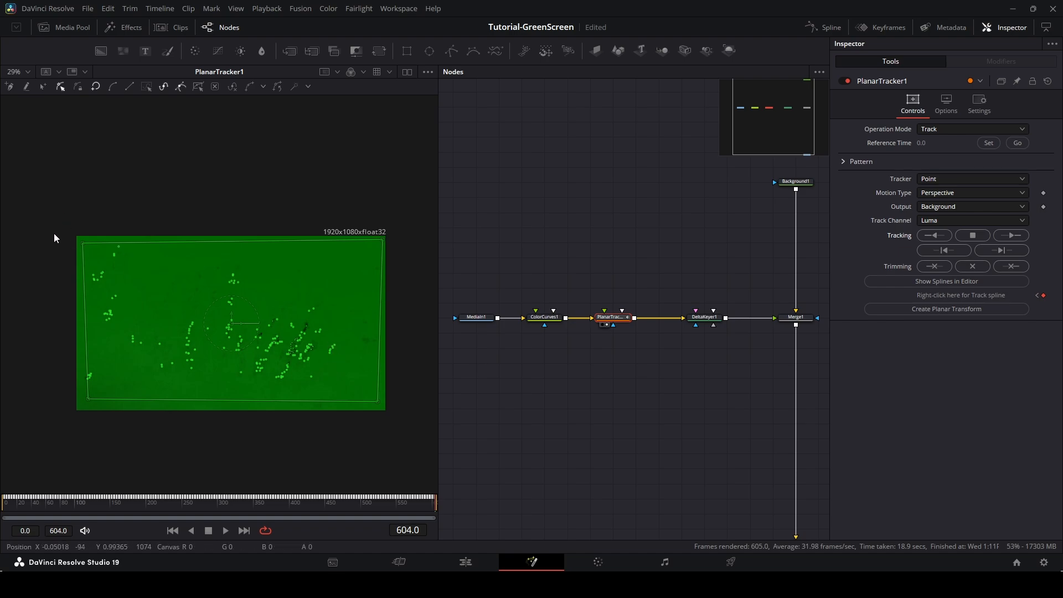
key(ctrl+s)
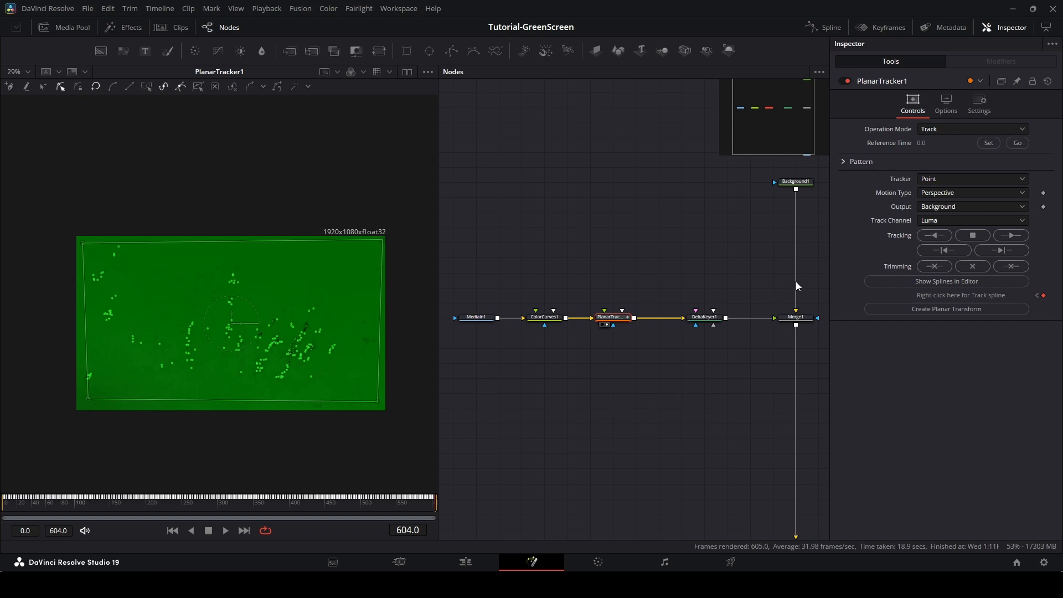
Re-set the reference frame at 0, switch Motion Type to Translation, Rotation, Scale, and track forward to the end.
click(1015, 143)
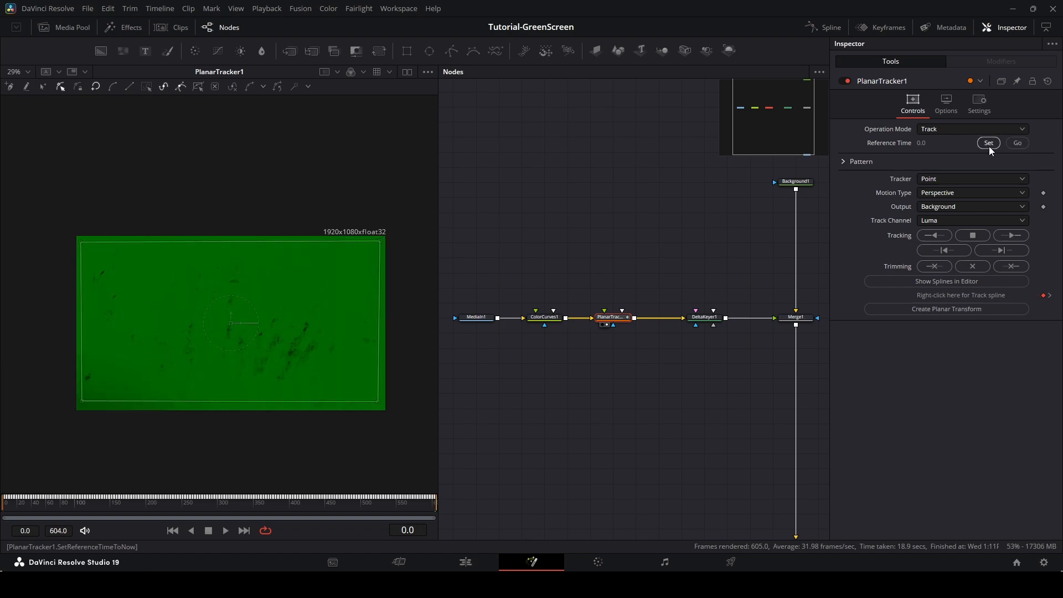
click(988, 142)
click(624, 313)
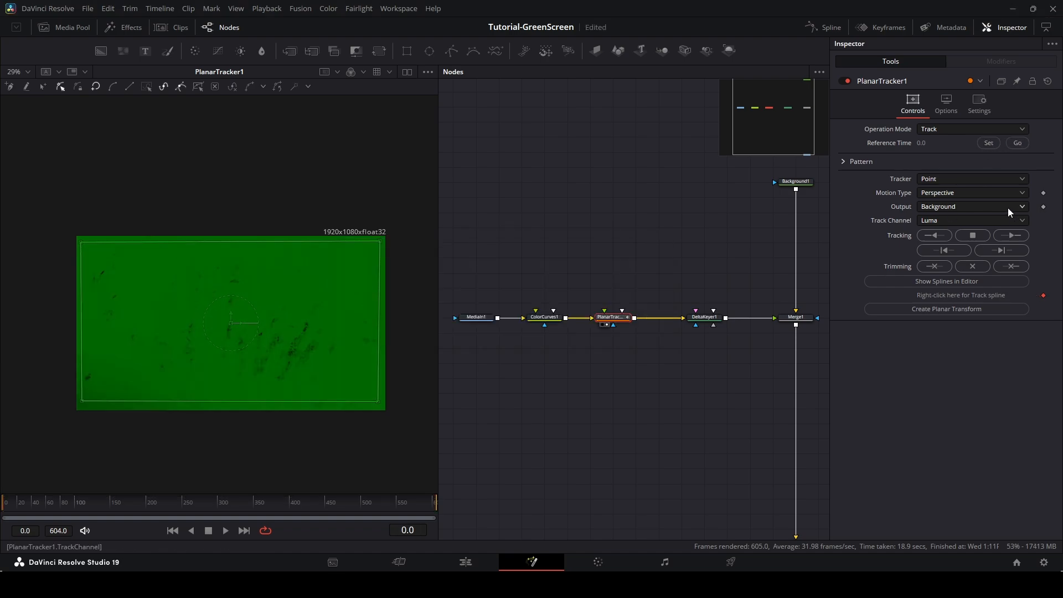
click(935, 193)
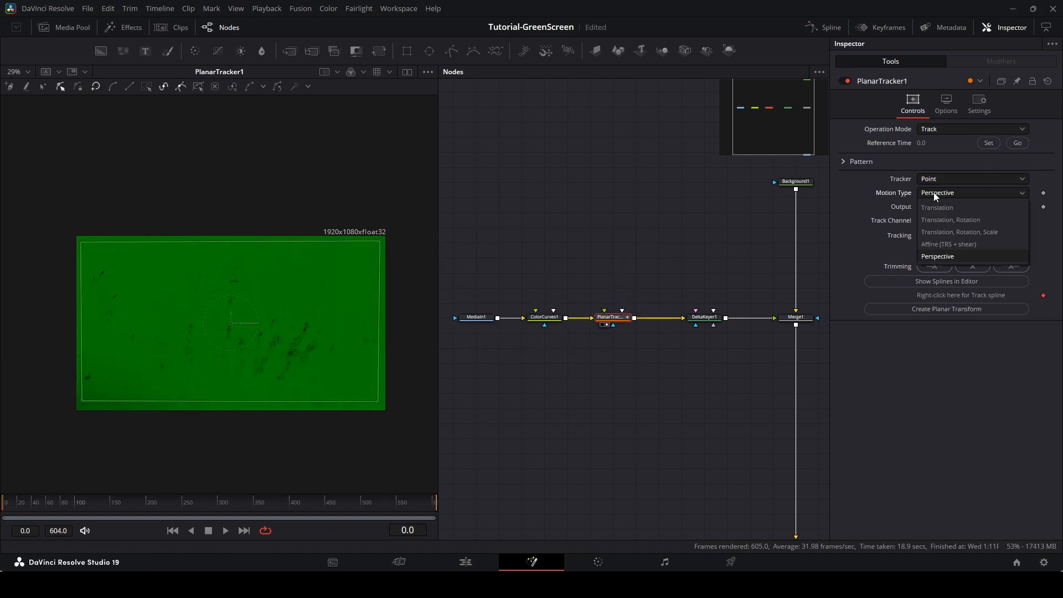
click(941, 234)
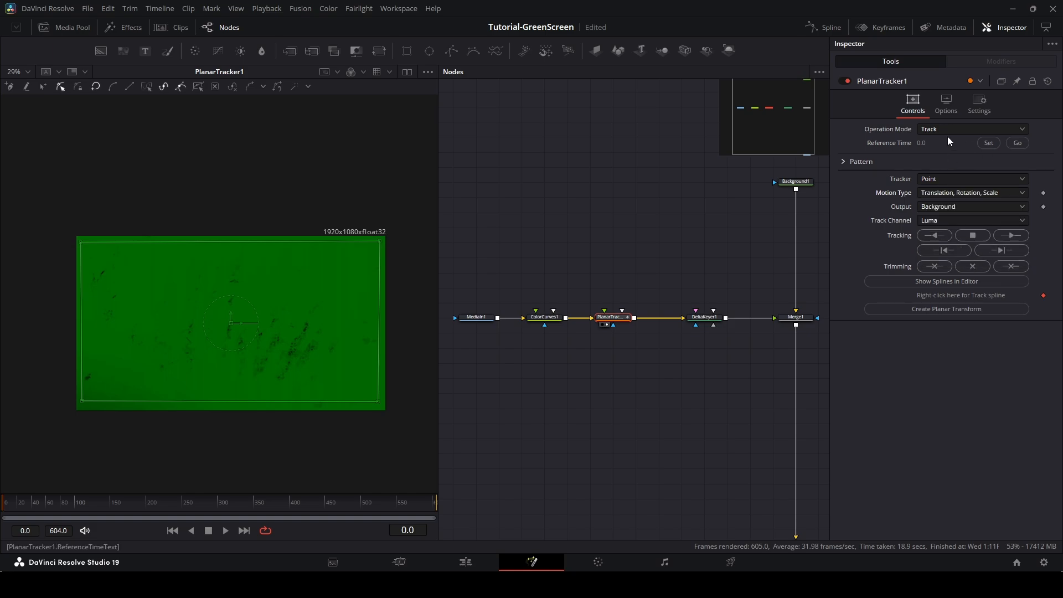
click(1014, 236)
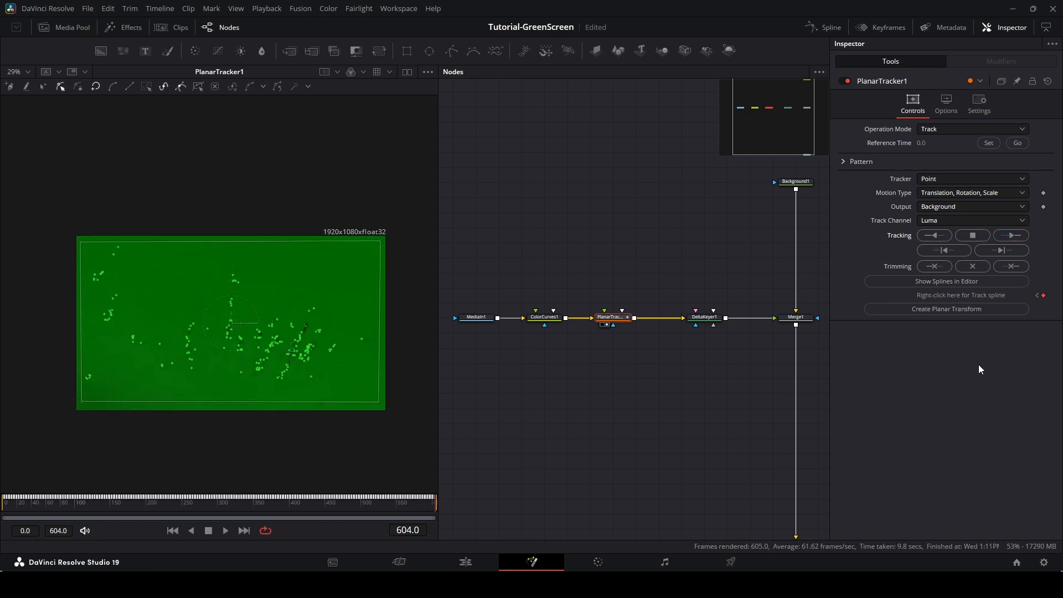
Put the Color Curves node in pass-through and reselect the Planar Tracker.
click(544, 317)
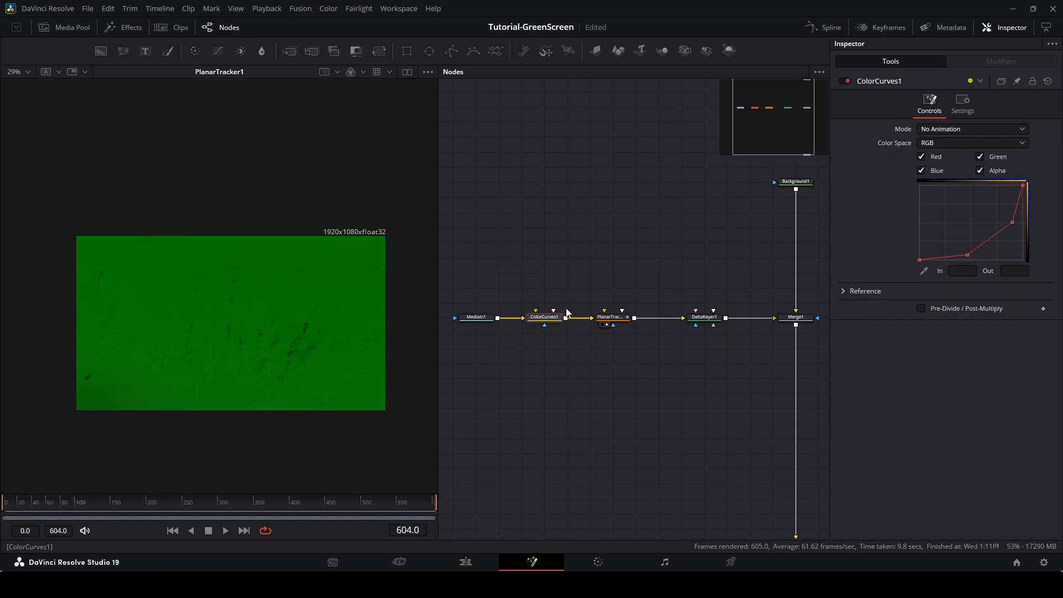
key(ctrl+p)
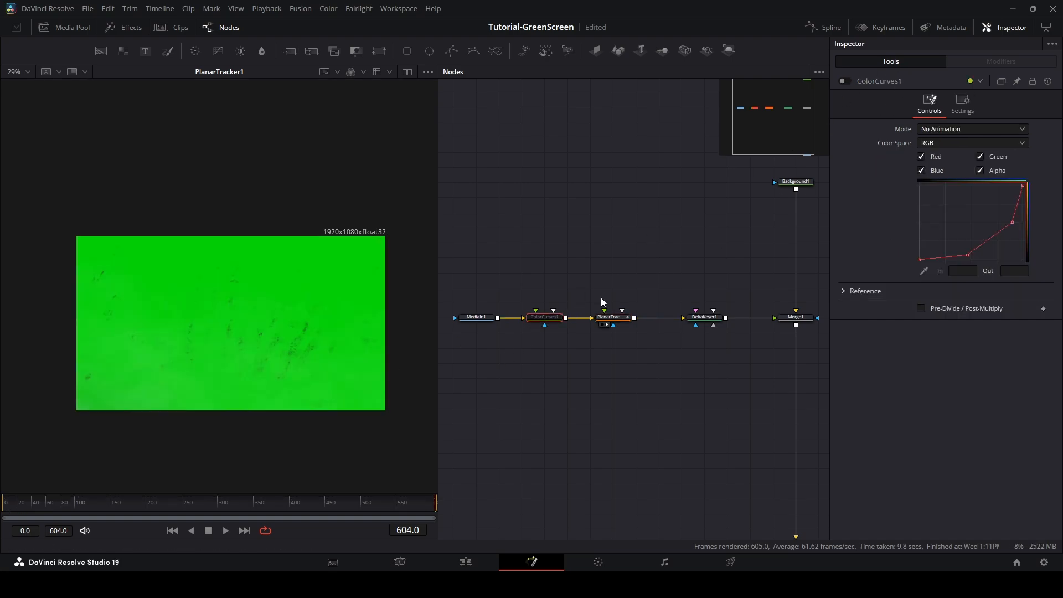
click(612, 321)
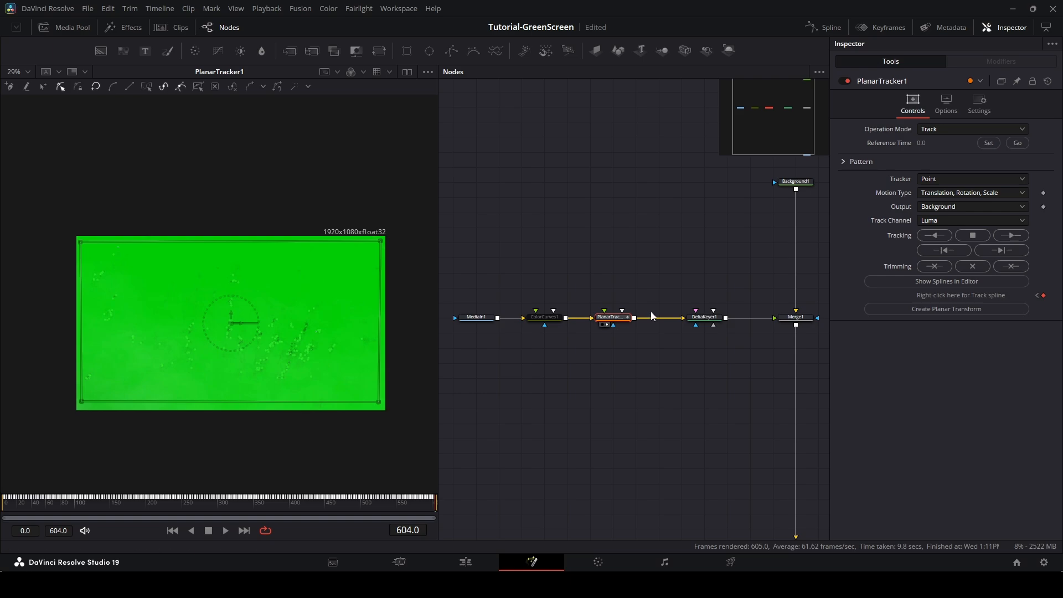
Create a Planar Transform node from the Planar Tracker and move both nodes out of the main chain.
click(946, 309)
drag(597, 314, 487, 239)
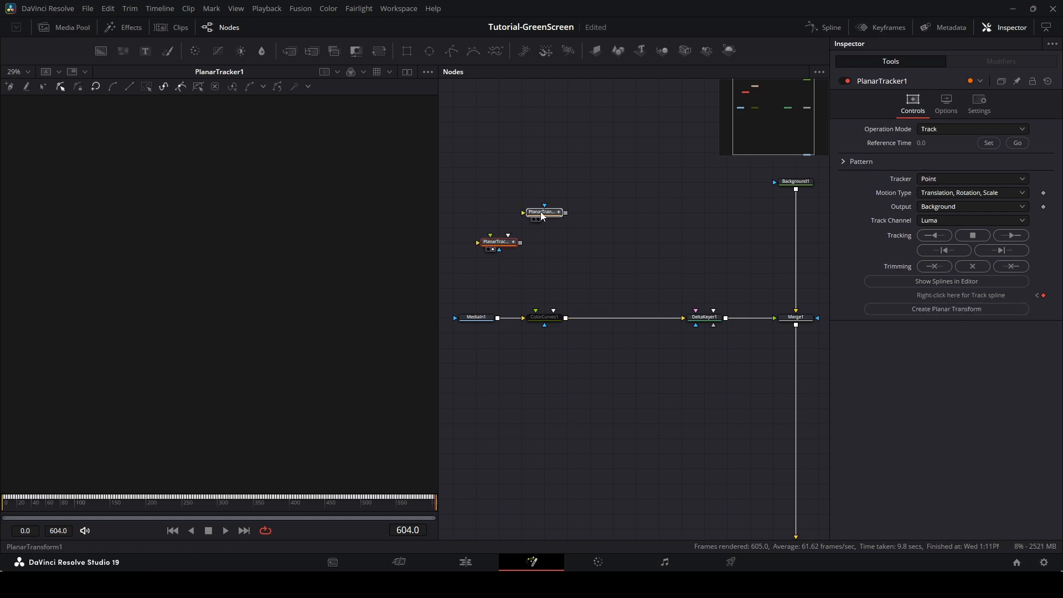
drag(544, 213, 653, 262)
drag(512, 243, 558, 166)
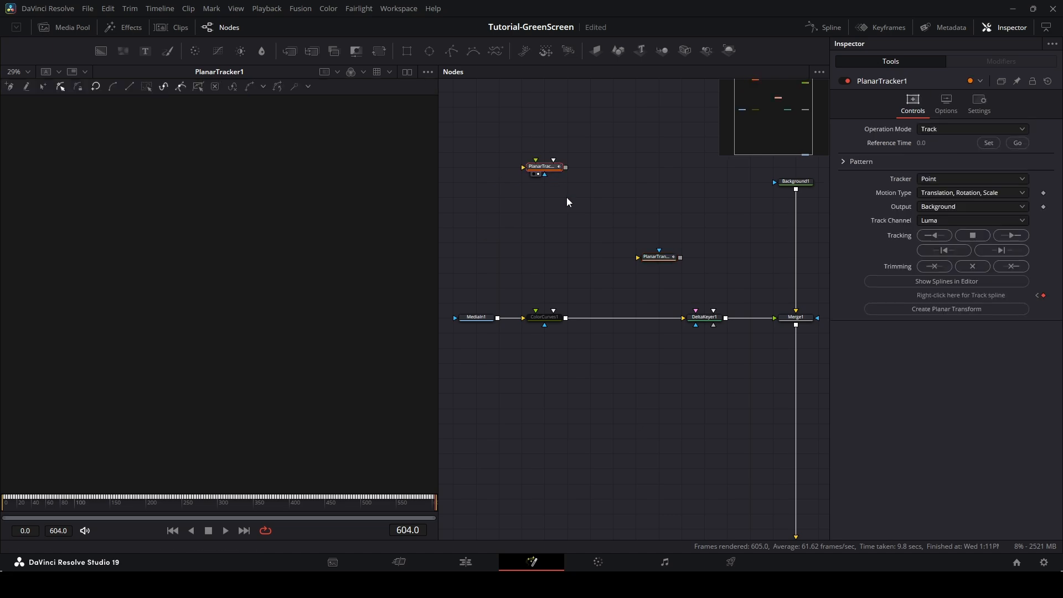
click(639, 262)
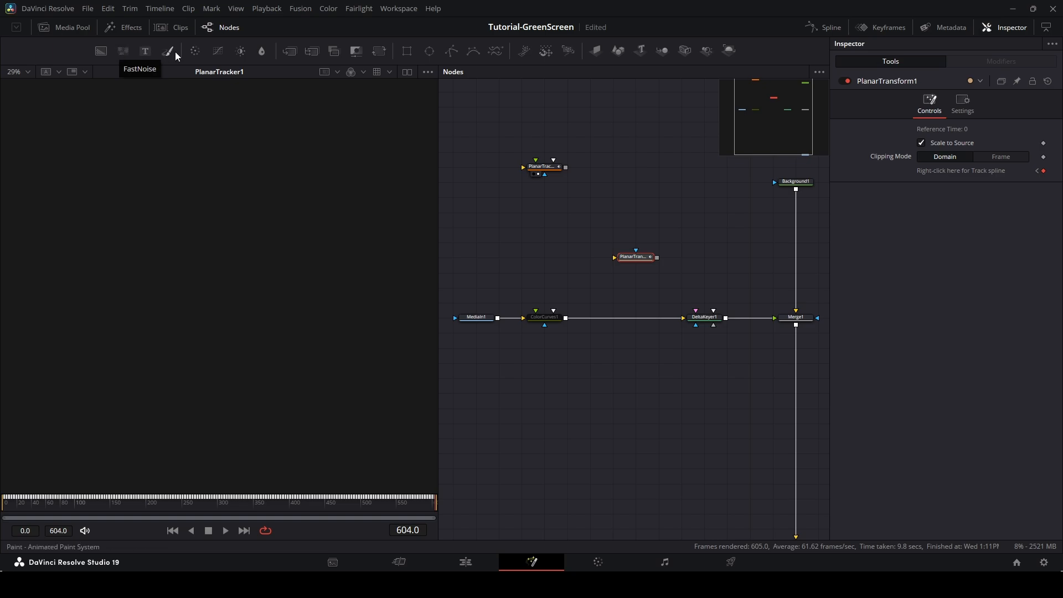
Add the Nosferatu-mid-3.mp4 clip from the media pool, routed through the Planar Transform and merged over the background.
click(83, 32)
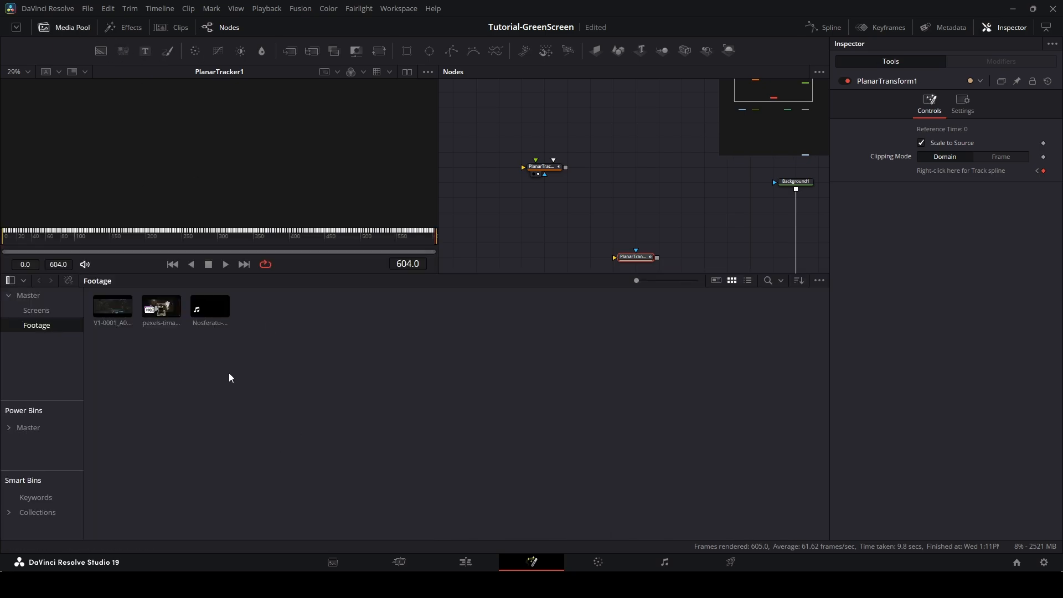
drag(210, 307, 746, 167)
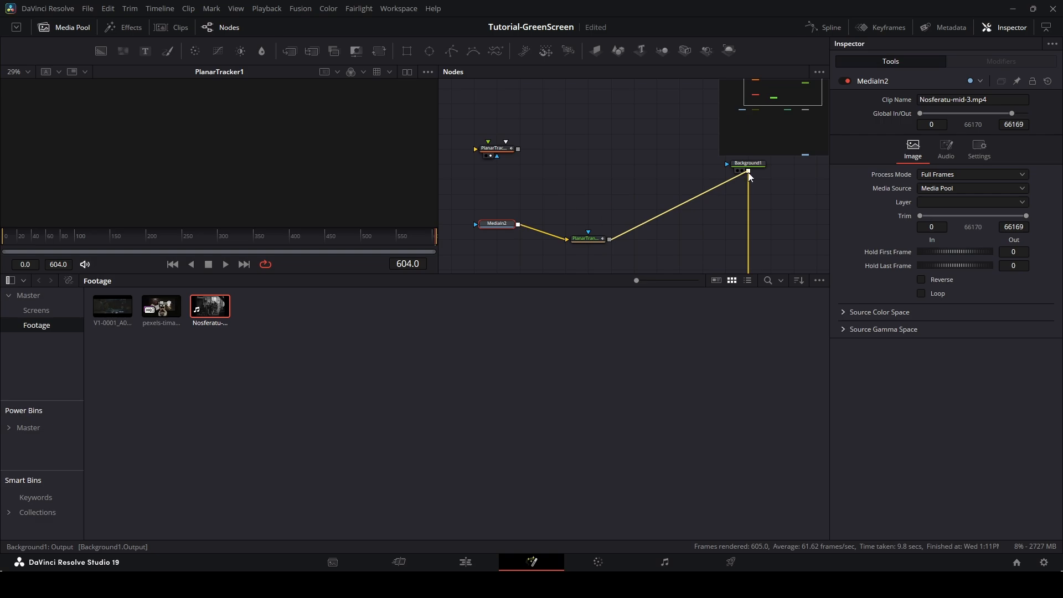
drag(747, 169, 719, 167)
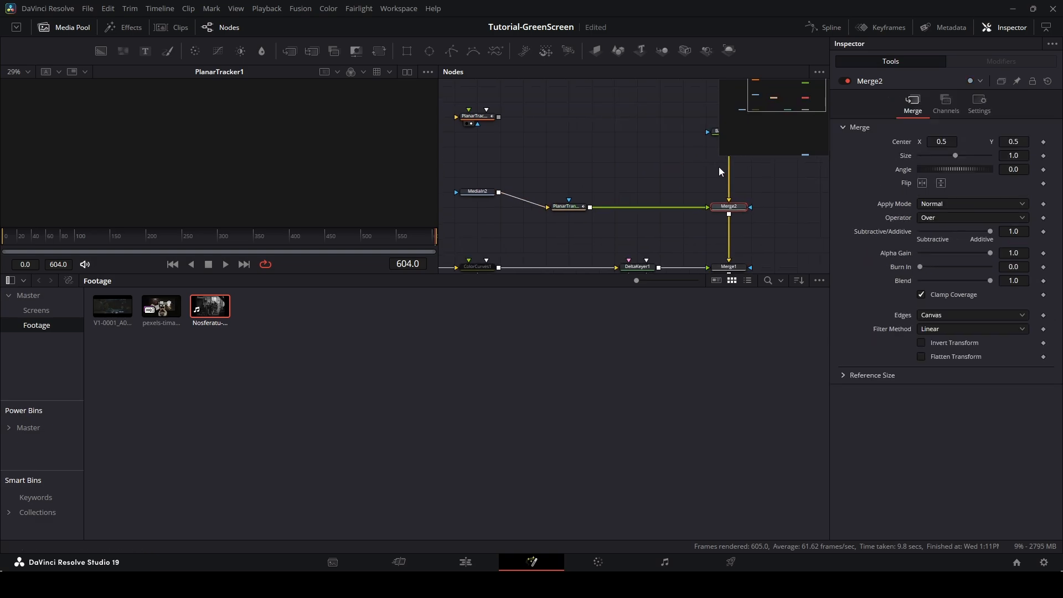
drag(476, 194, 476, 210)
scroll(549, 230, down, 3)
mouse_move(561, 228)
mouse_down()
mouse_move(626, 204)
mouse_move(568, 214)
mouse_up()
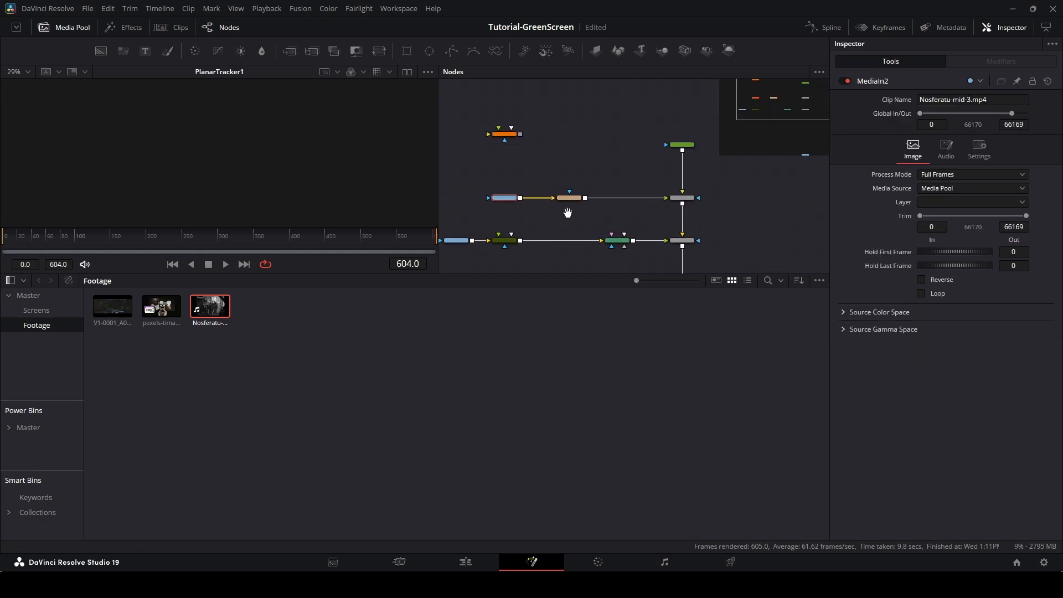
click(68, 30)
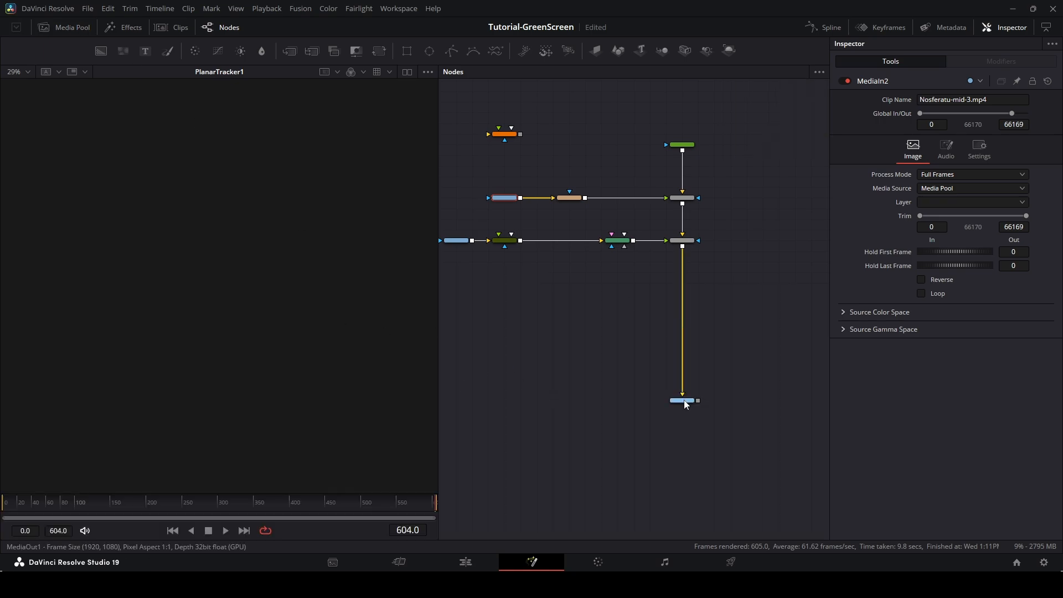
Show MediaOut1 in the viewer and reposition the MediaIn2 node ahead of the Planar Transform.
drag(684, 400, 242, 304)
scroll(216, 320, up, 2)
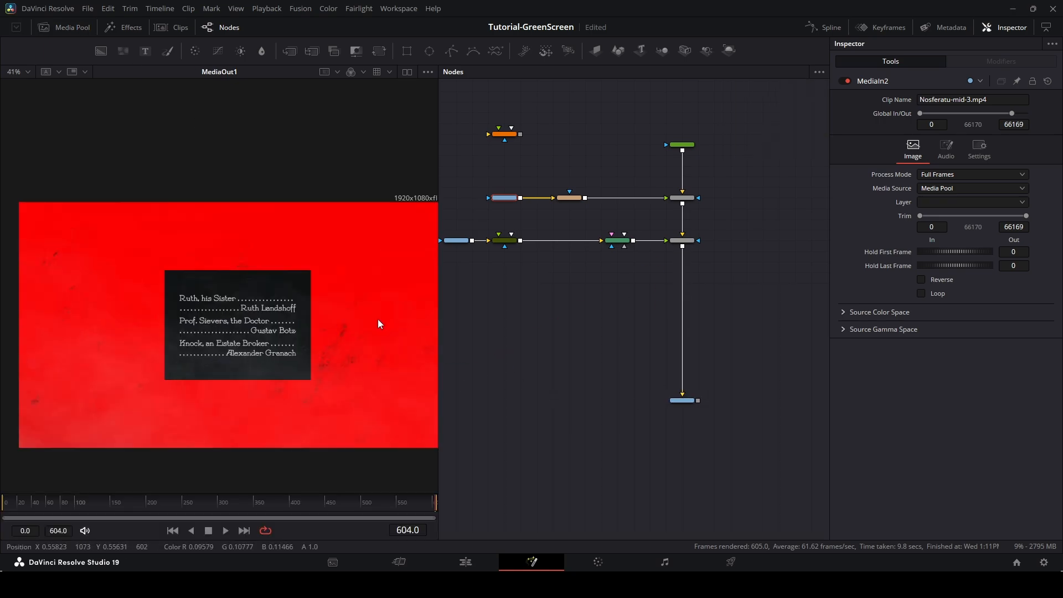
click(502, 315)
drag(540, 186, 602, 174)
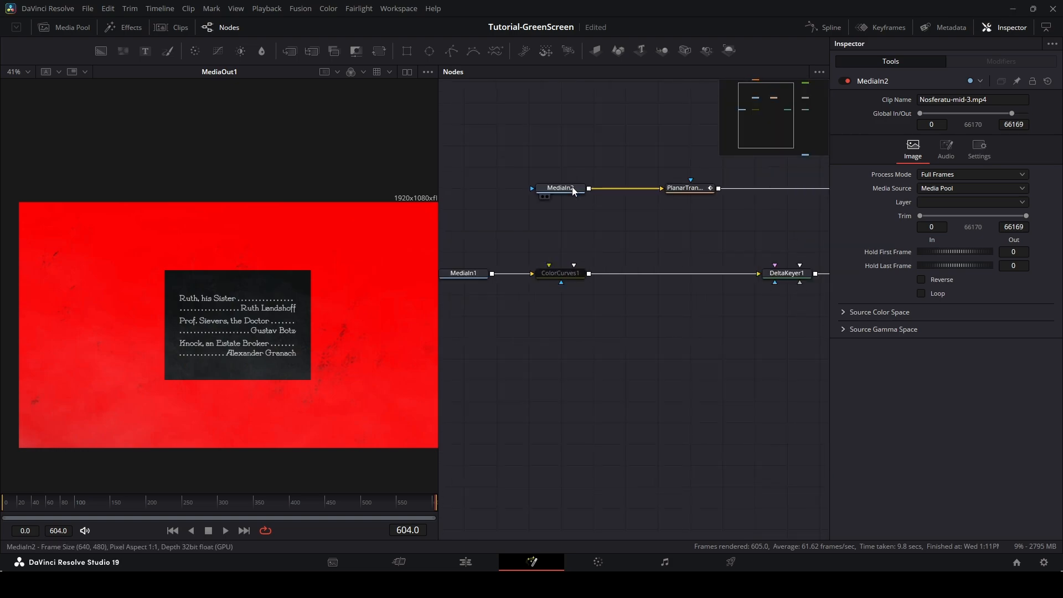
drag(573, 189, 477, 189)
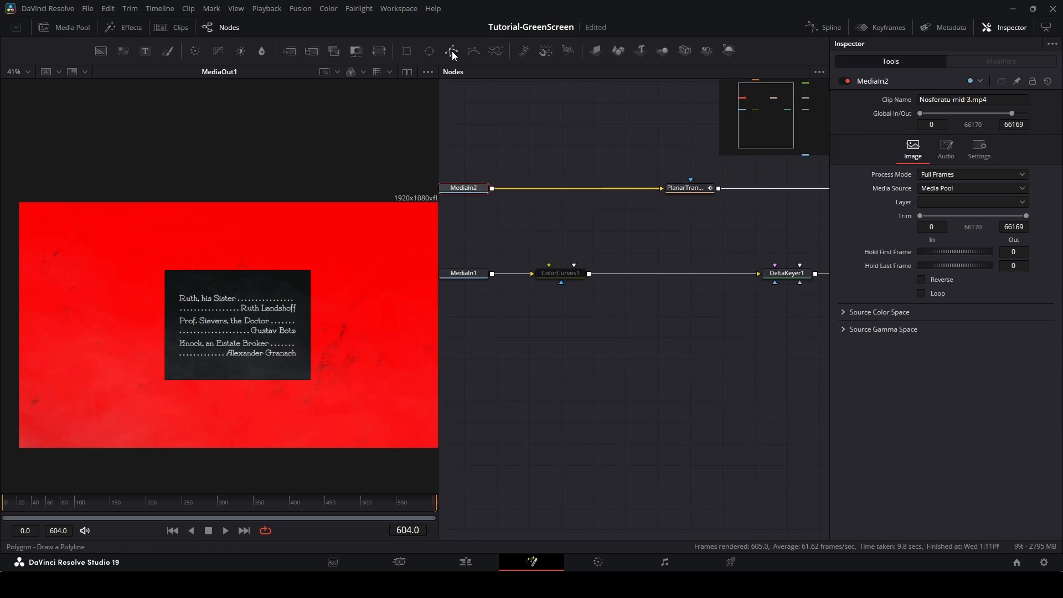
Insert a Transform node between MediaIn2 and the Planar Transform and scale it up to about 2.3.
click(379, 51)
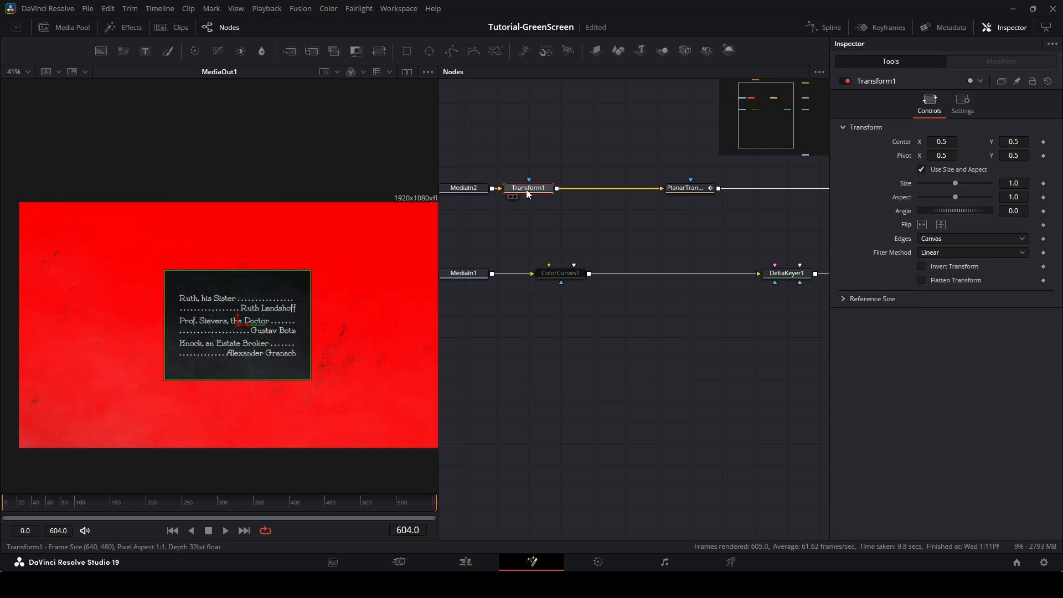
drag(527, 188, 559, 189)
drag(955, 183, 1061, 184)
Set the Background1 colour to black (#000000).
drag(546, 222, 298, 377)
click(667, 238)
click(952, 194)
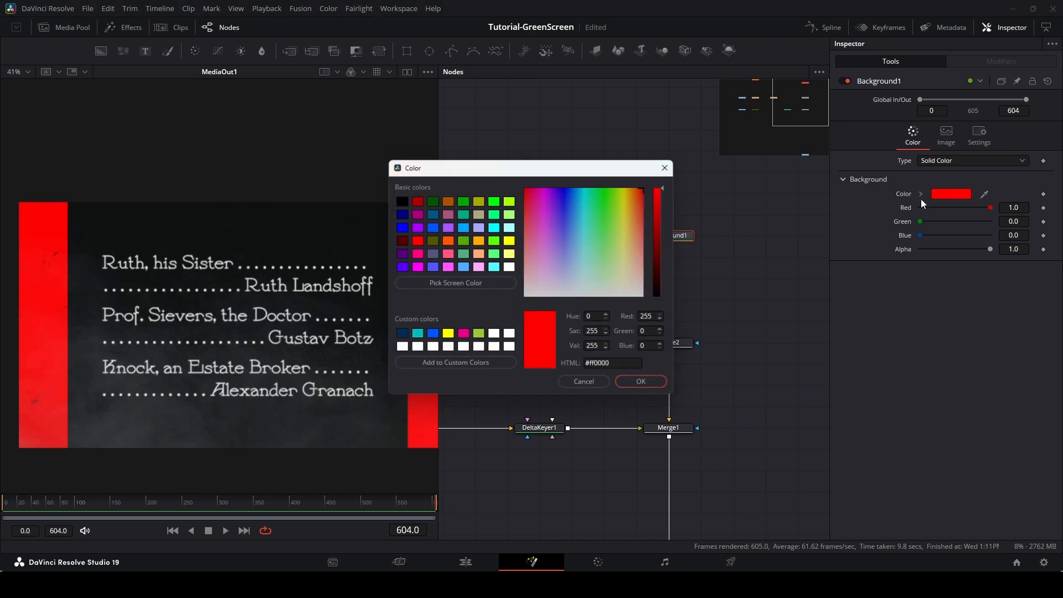
drag(663, 237, 657, 351)
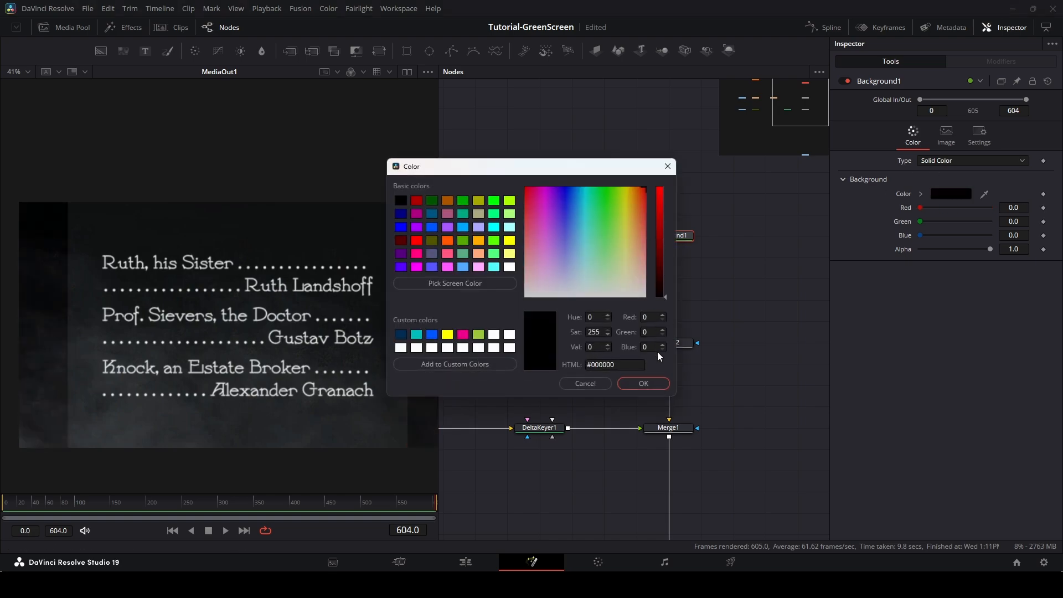
click(658, 388)
Play back the composite to review the clip on the tracked screen.
drag(756, 383, 729, 99)
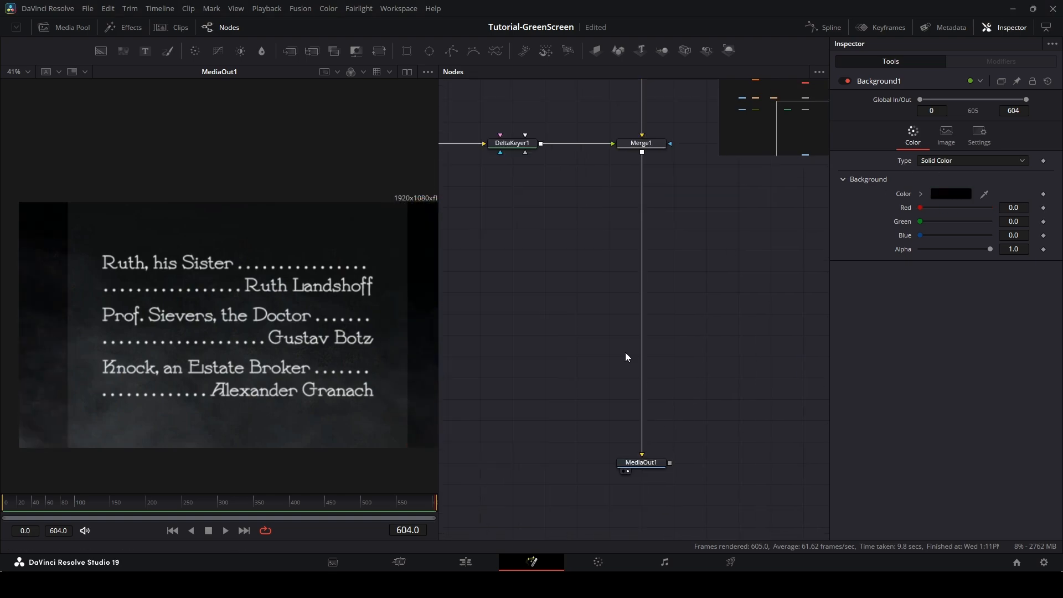
scroll(539, 239, down, 1)
drag(518, 226, 601, 268)
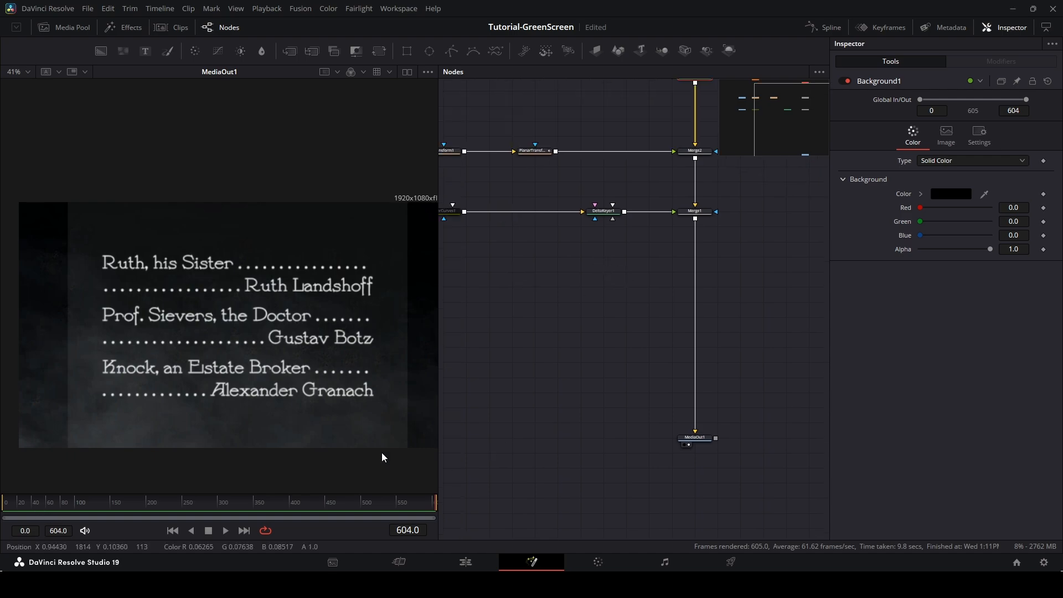
key(space)
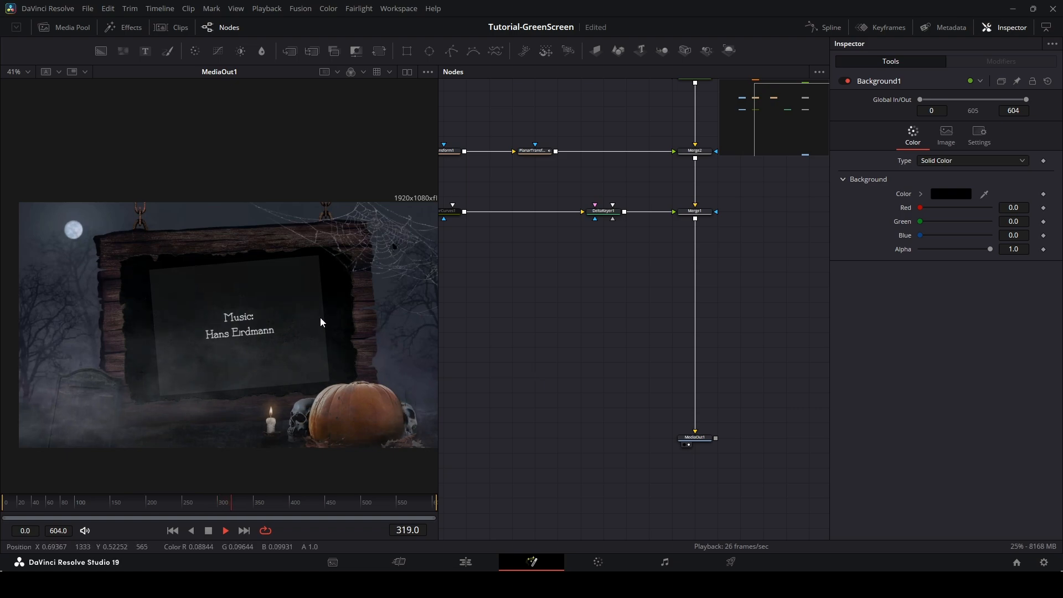
key(space)
Set the Transform's size to 2.71 and its angle to -2.9.
drag(509, 267, 581, 313)
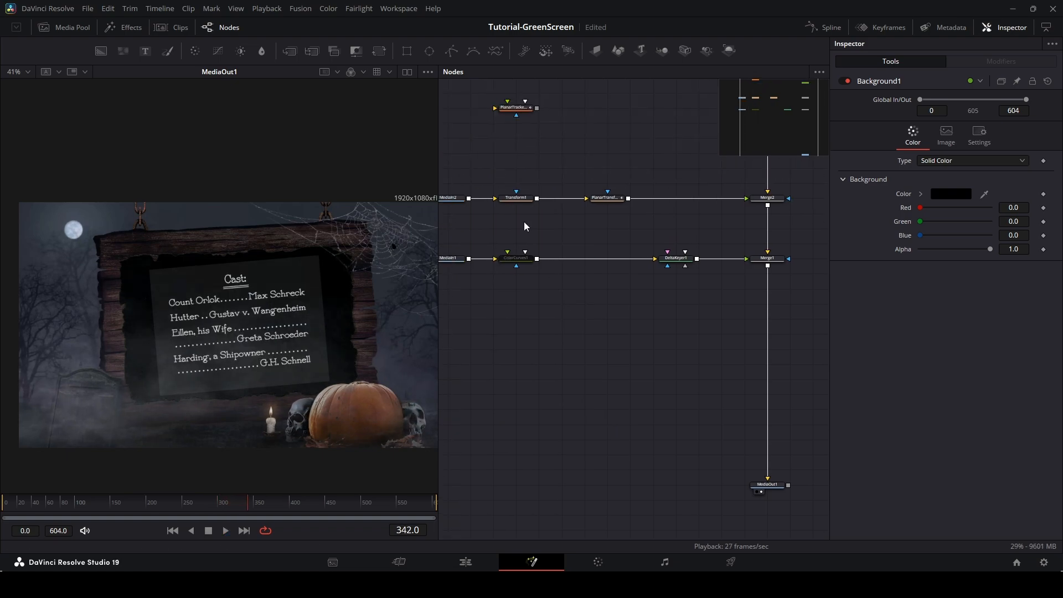
click(516, 198)
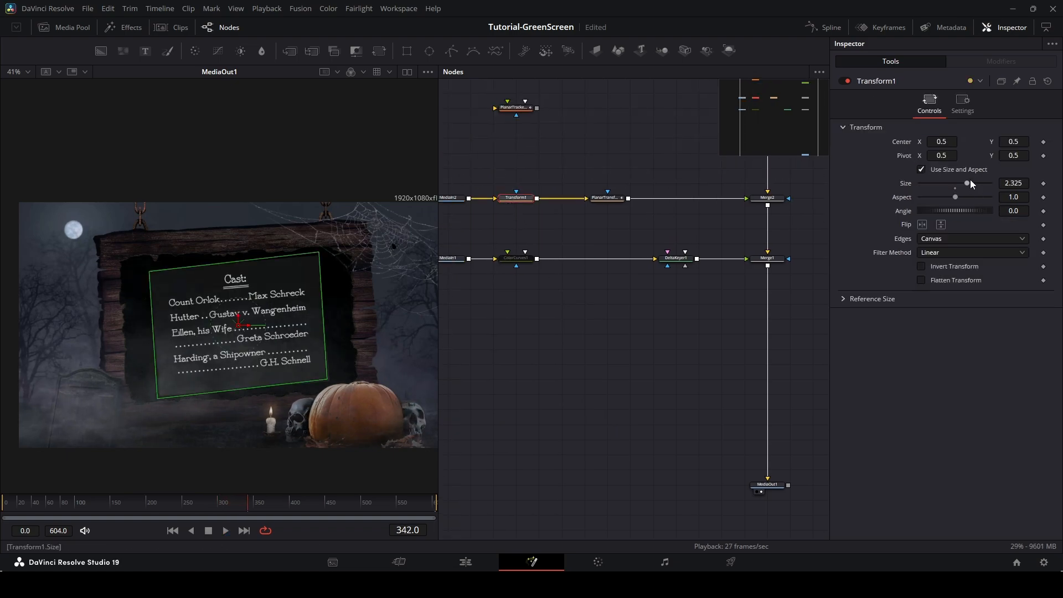
drag(969, 184, 973, 188)
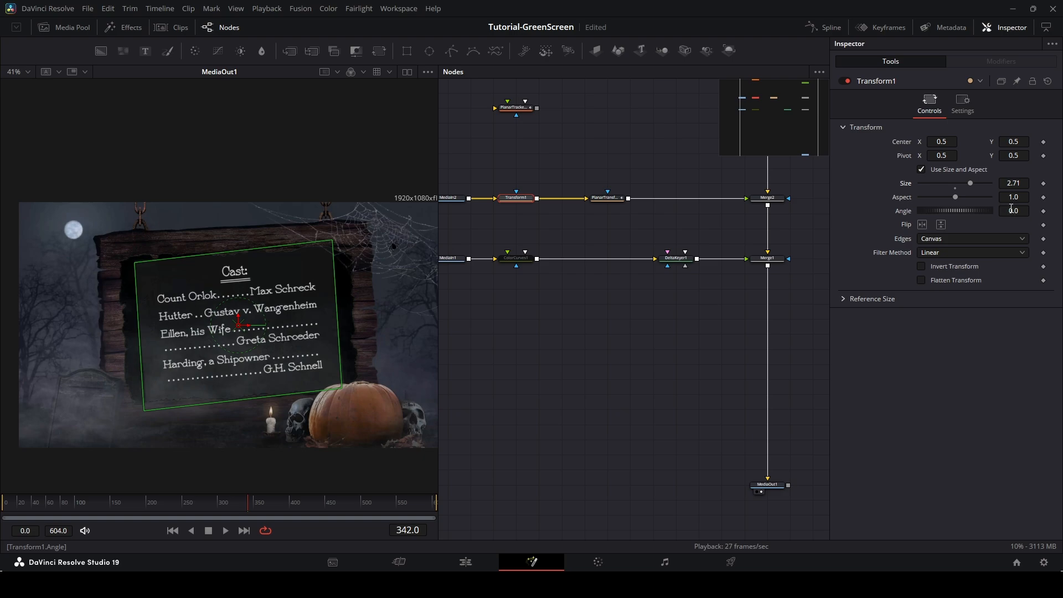
drag(1013, 211, 1009, 210)
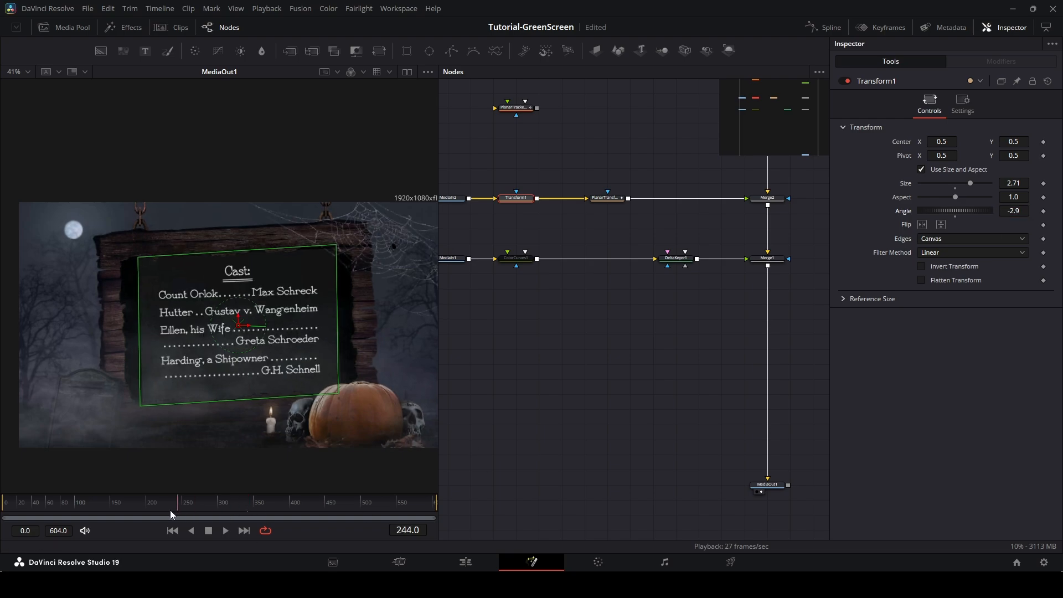
Go to frame 0 and keyframe the Transform angle at 0.
drag(170, 513, 128, 513)
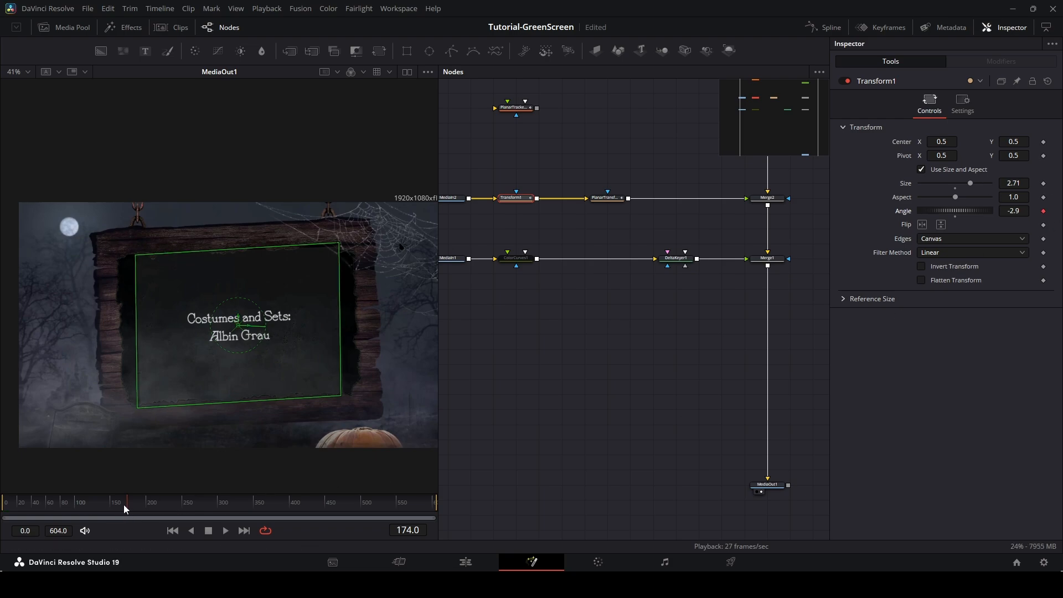
drag(124, 503, 3, 505)
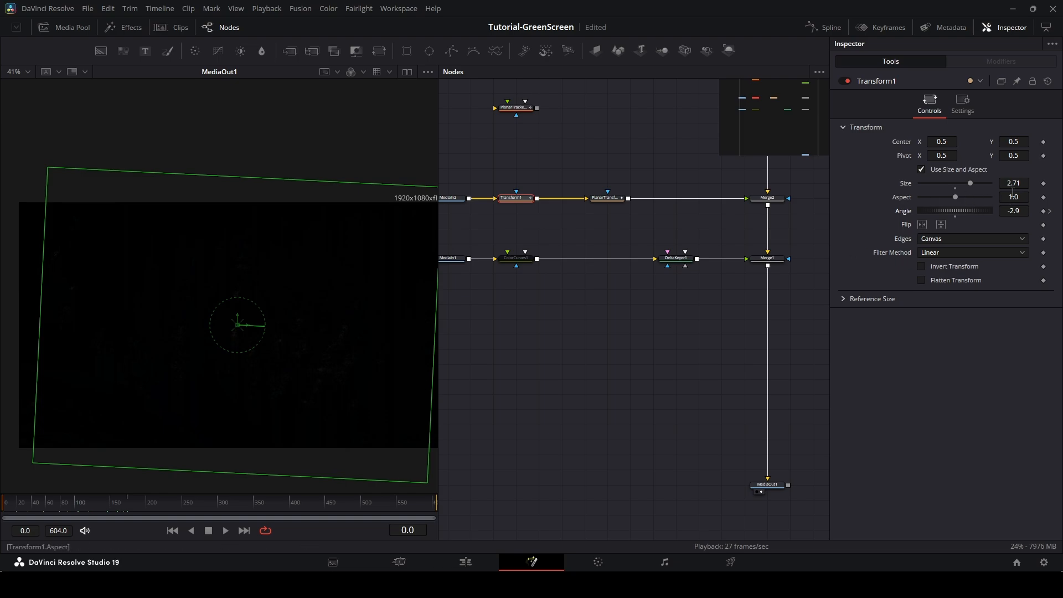
click(1020, 212)
text(0)
key(Tab)
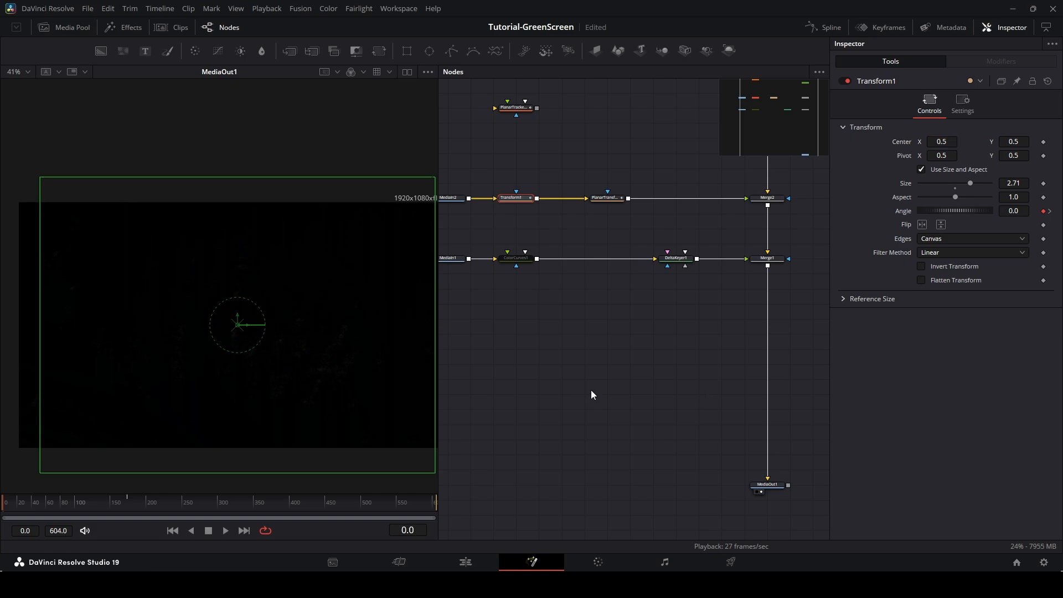
Pause playback at frame 100 and set the Transform size to 2.789.
key(space)
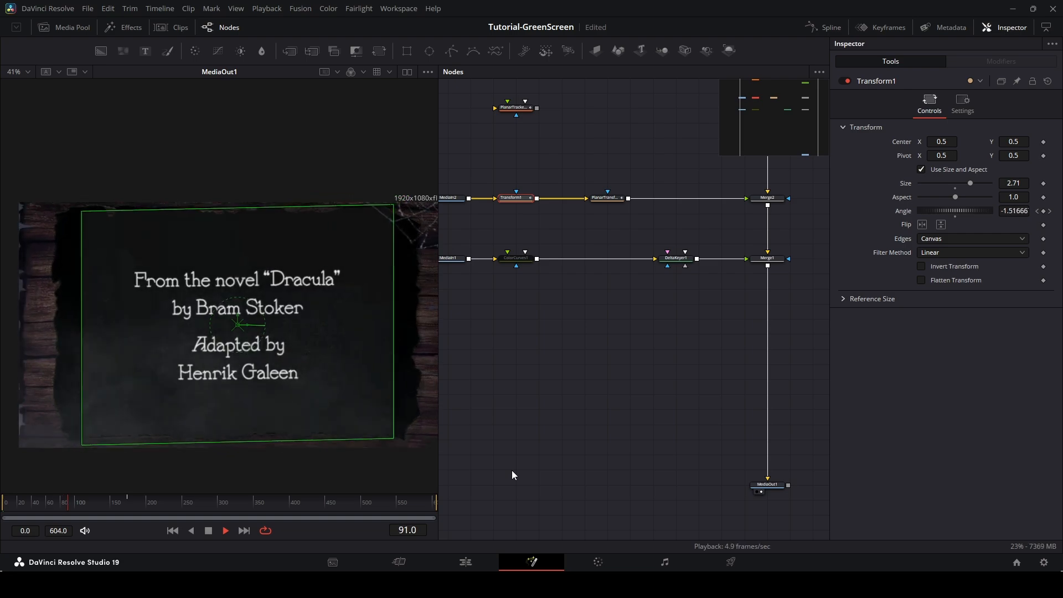
key(space)
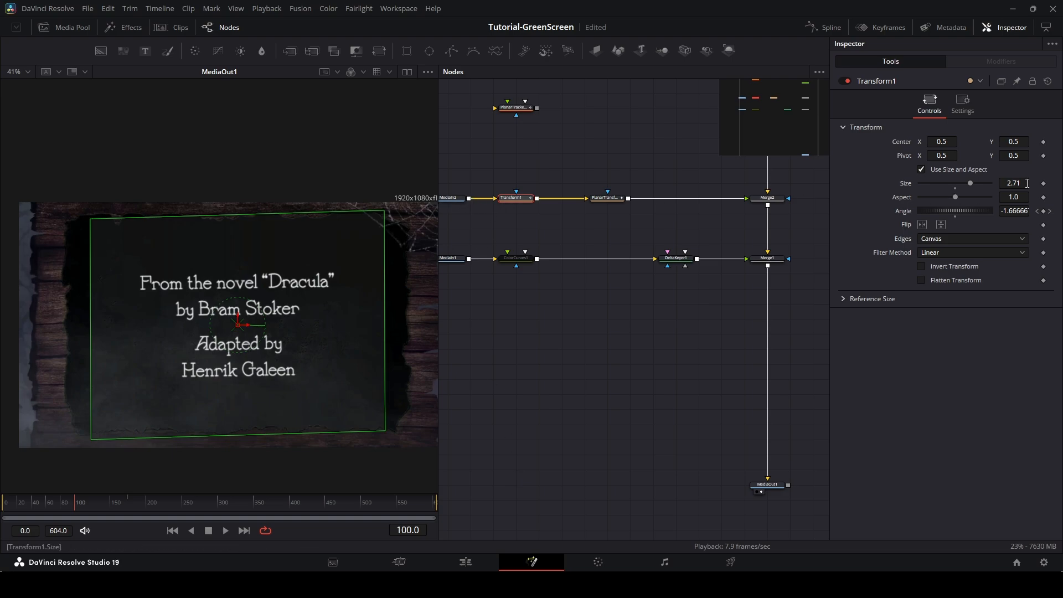
drag(1021, 181, 1060, 181)
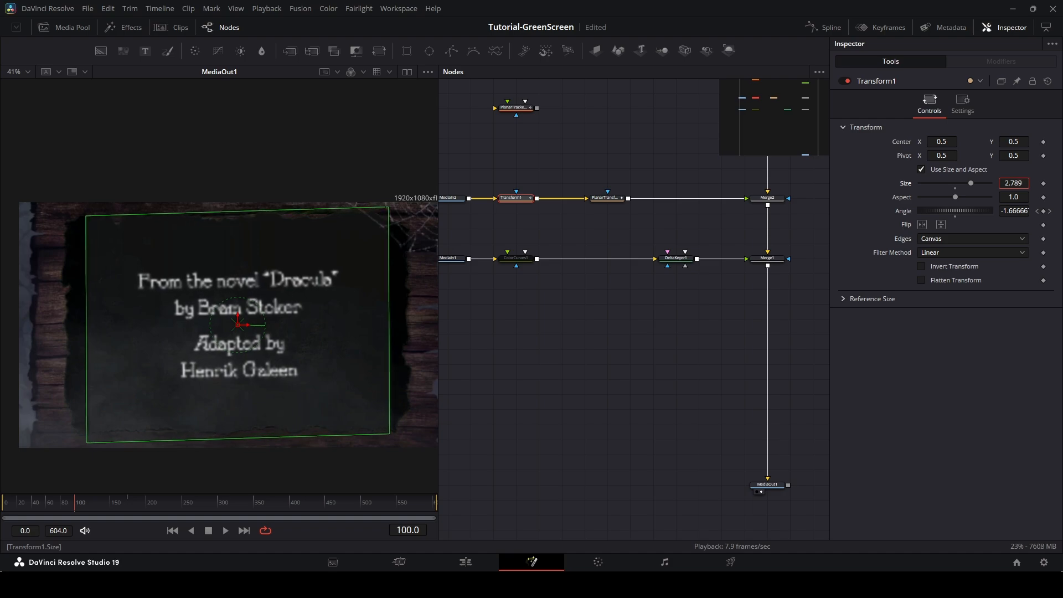
key(space)
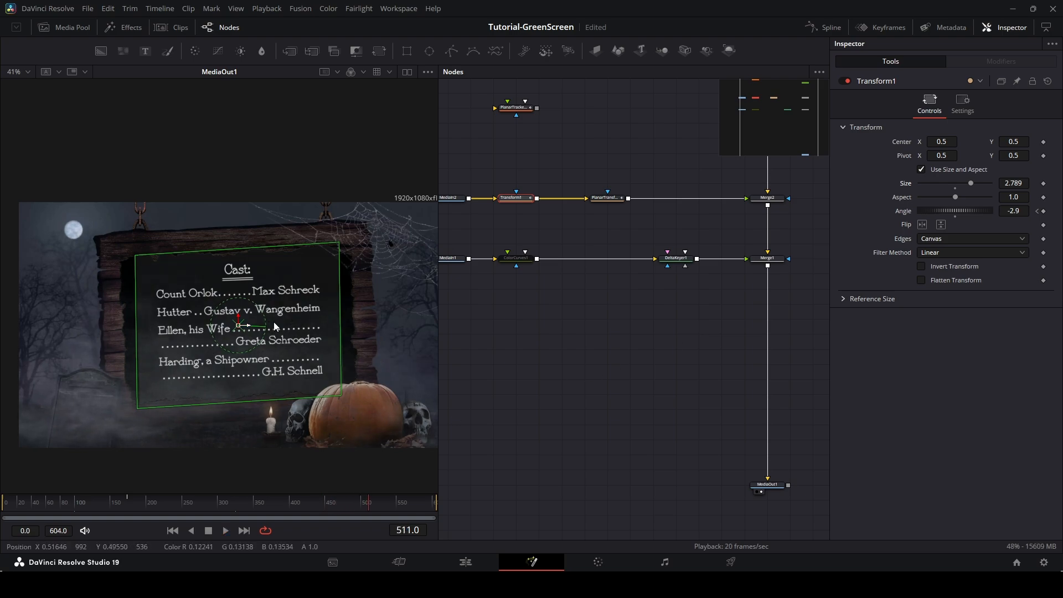
Review the playback, then add a Transform angle keyframe at frame 543.
scroll(312, 336, up, 5)
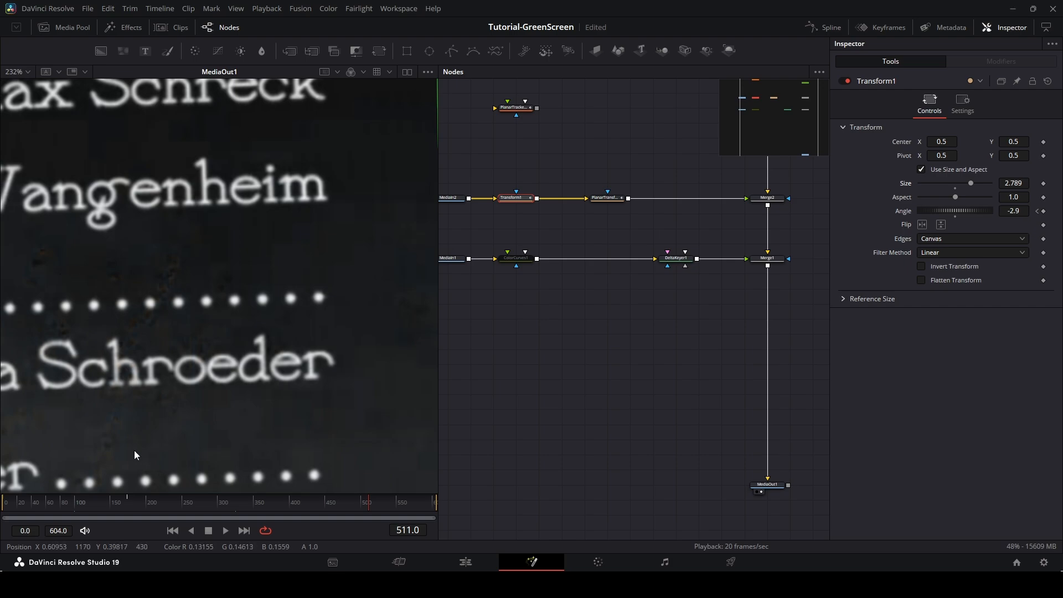
scroll(187, 259, down, 5)
key(space)
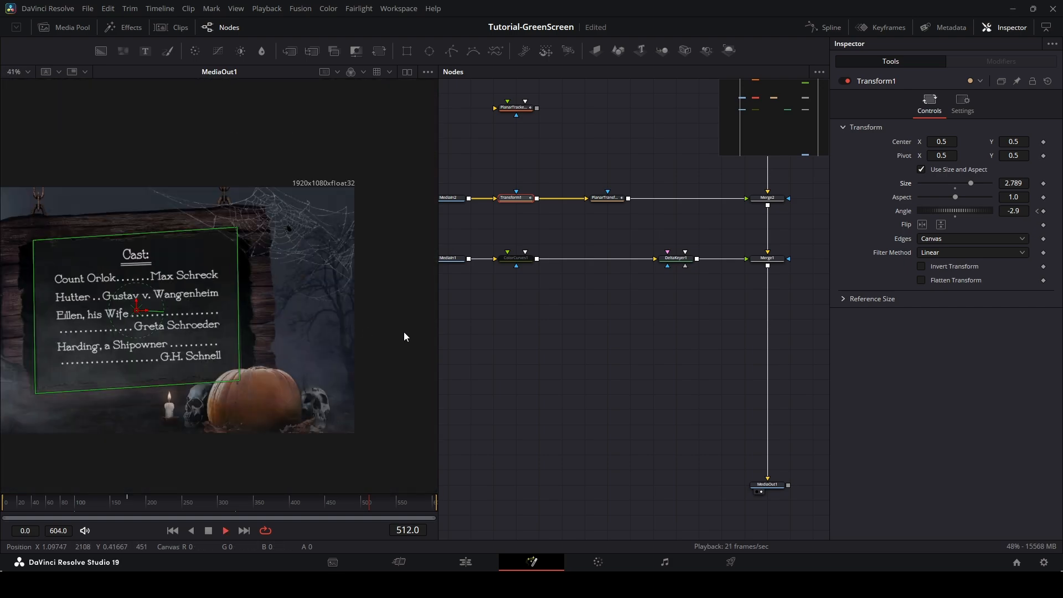
key(space)
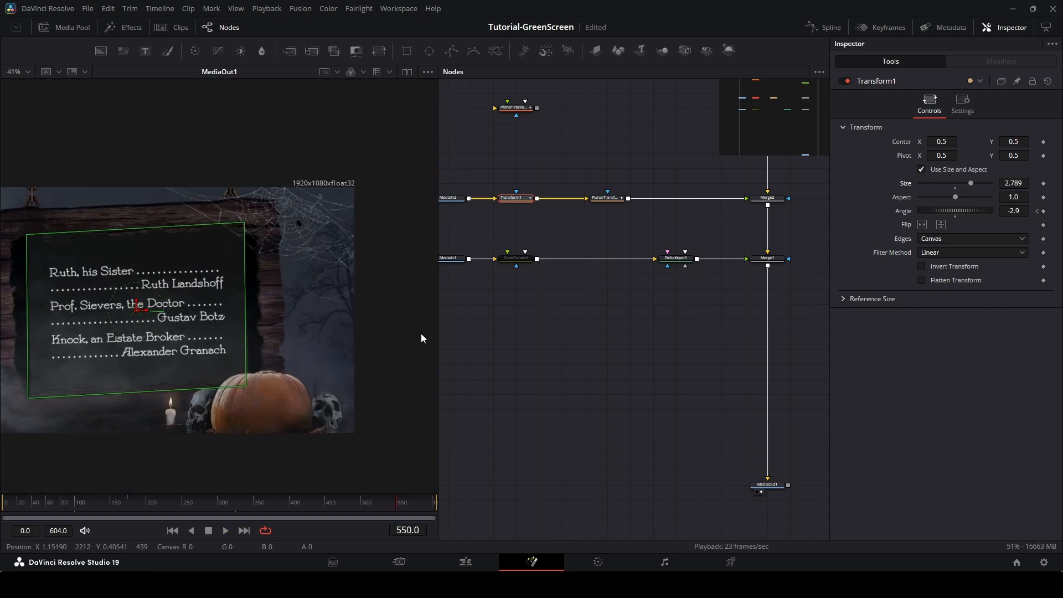
key(space)
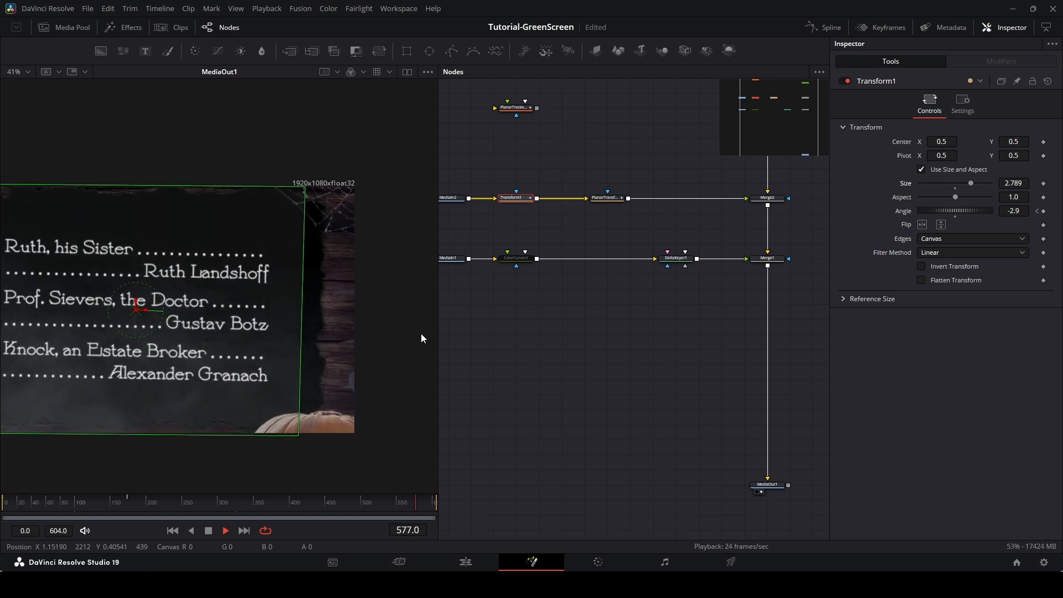
key(space)
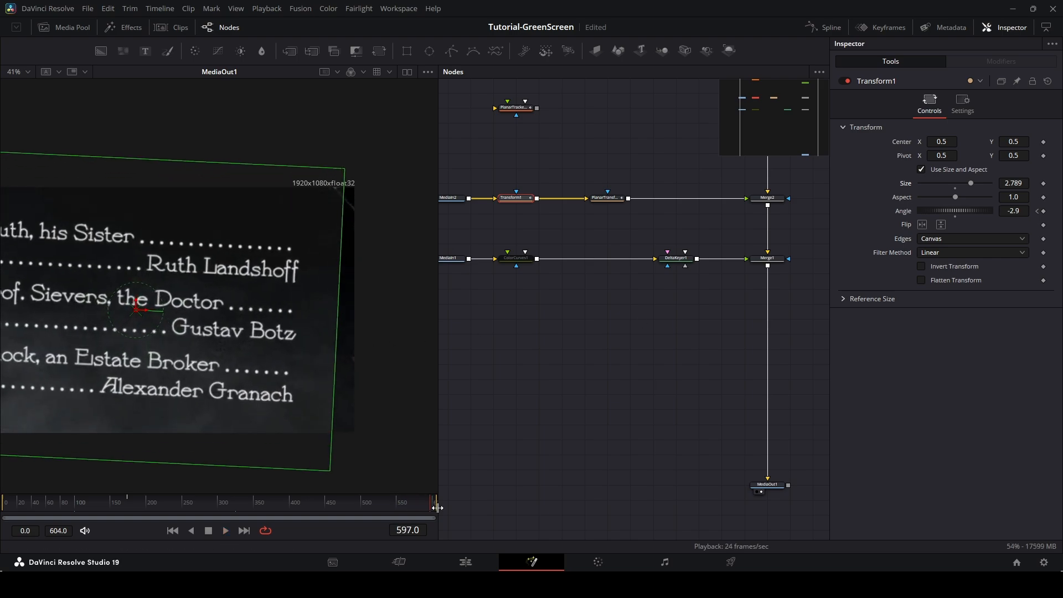
mouse_move(393, 507)
mouse_down()
mouse_move(338, 506)
mouse_move(392, 504)
mouse_up()
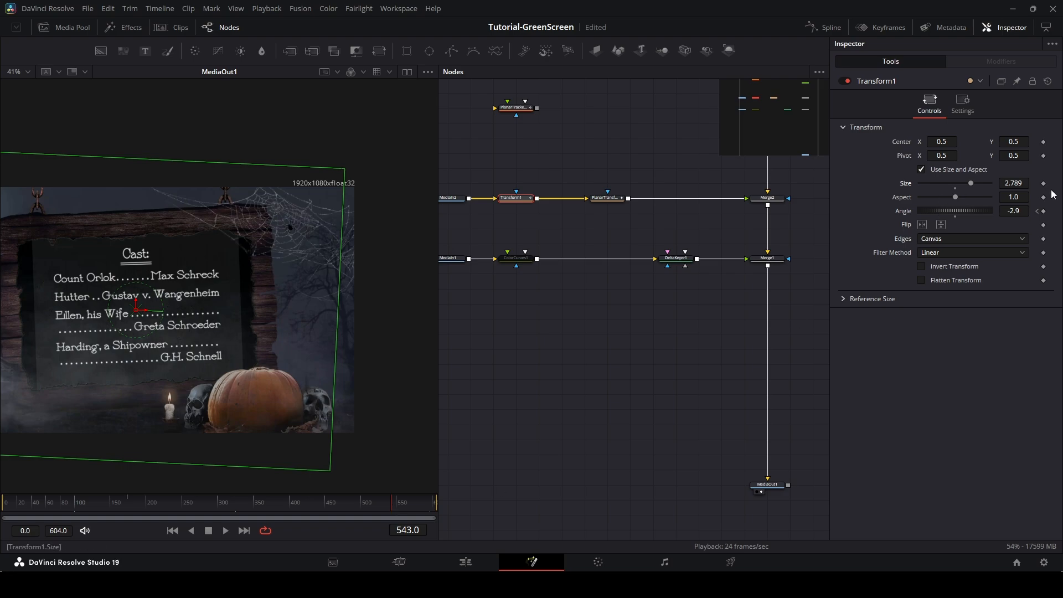
click(1044, 211)
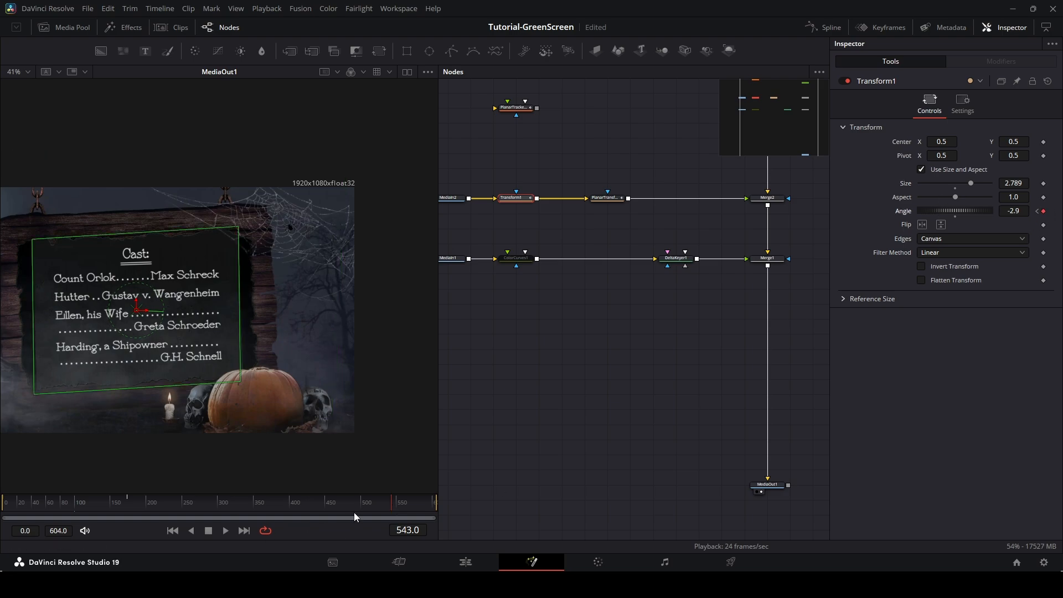
Move to frame 601 and set the Transform angle keyframe to 0.
drag(389, 507, 433, 504)
scroll(201, 404, down, 2)
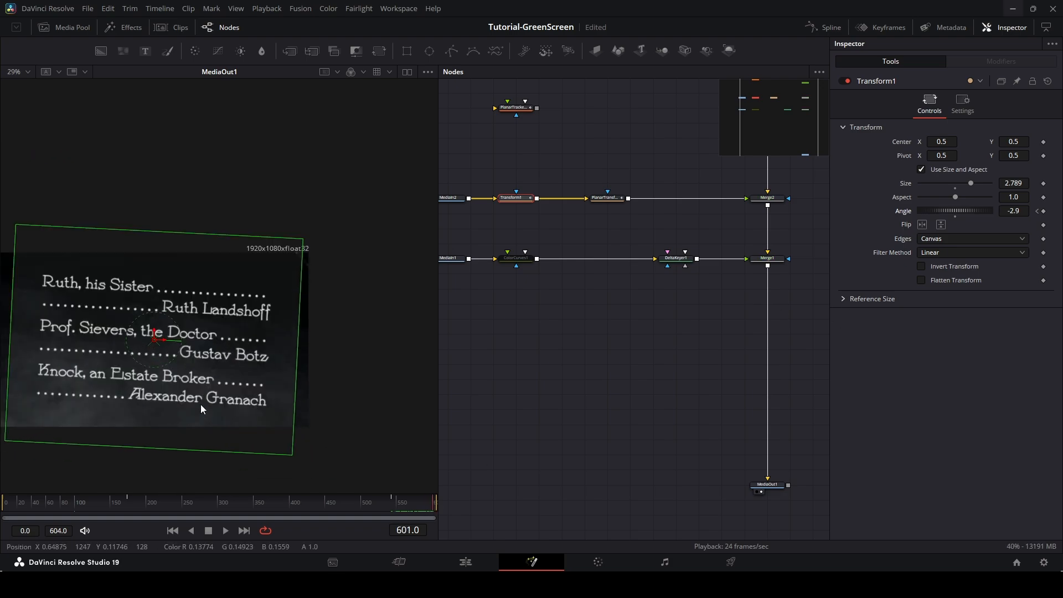
drag(208, 365, 239, 355)
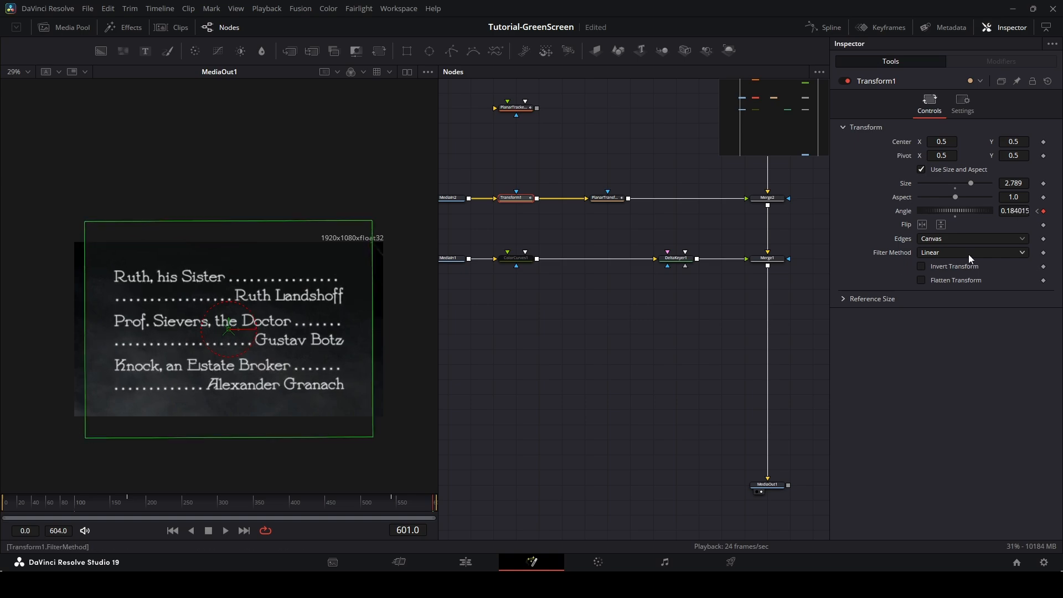
click(1013, 211)
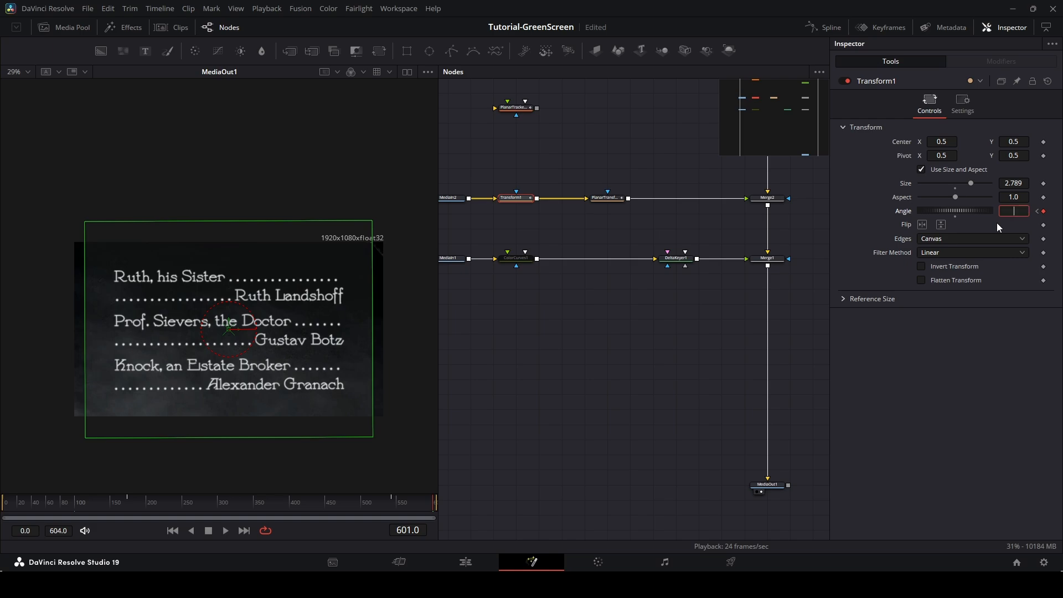
text(0)
key(Return)
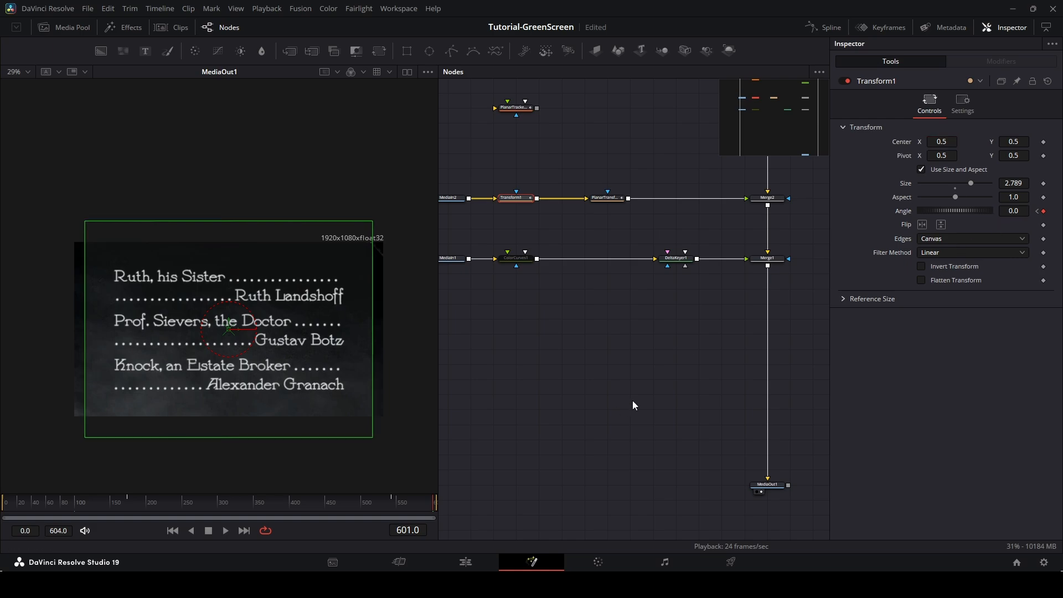
Preview the composite playback, then switch to the Edit page and play the timeline from about 12 seconds.
key(space)
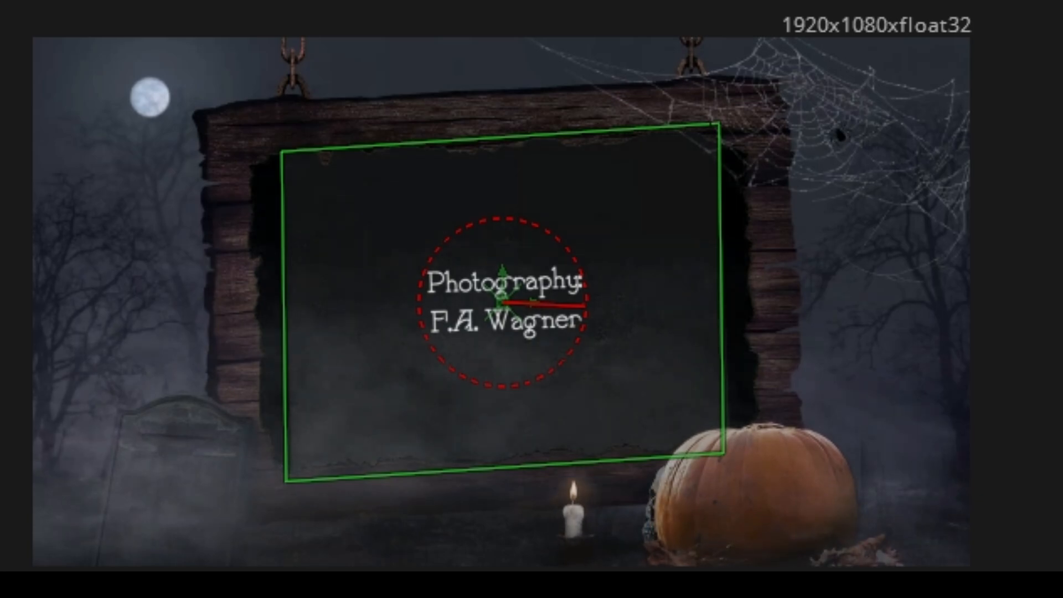
key(space)
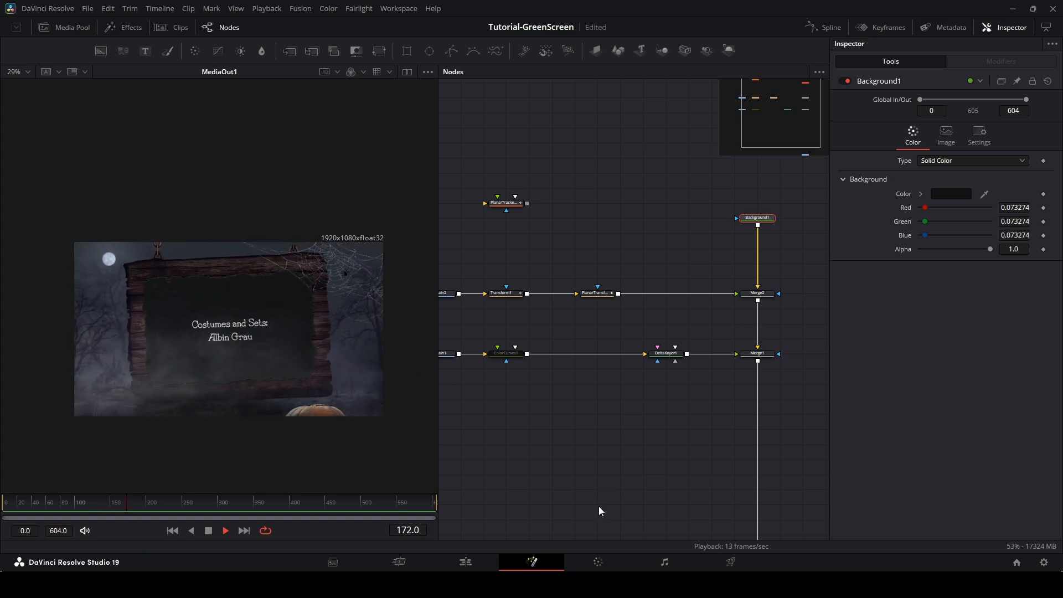
click(466, 562)
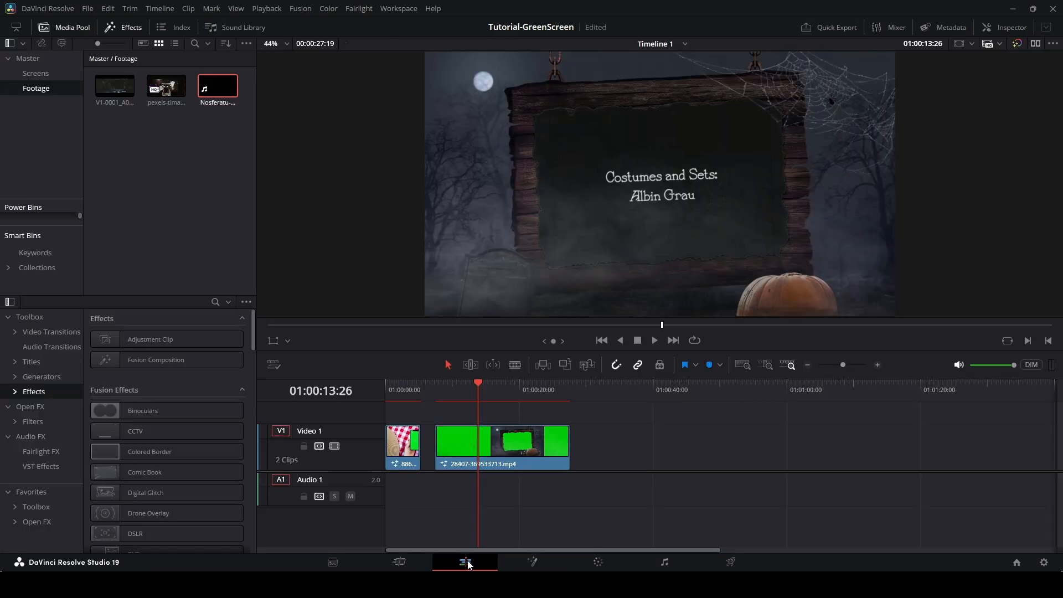
mouse_move(478, 387)
mouse_down()
mouse_move(390, 387)
mouse_move(462, 389)
mouse_up()
key(space)
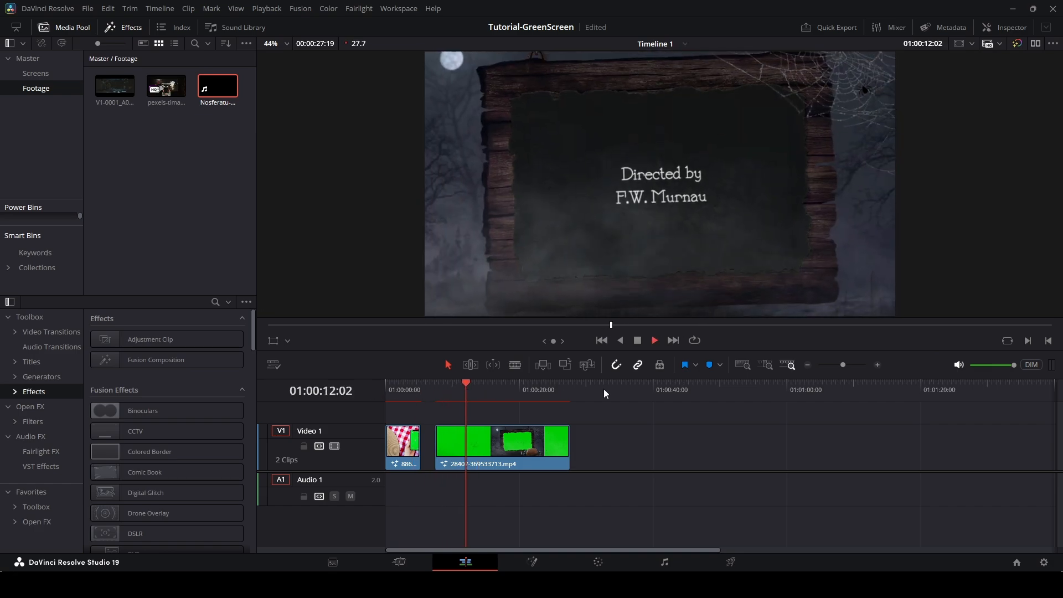